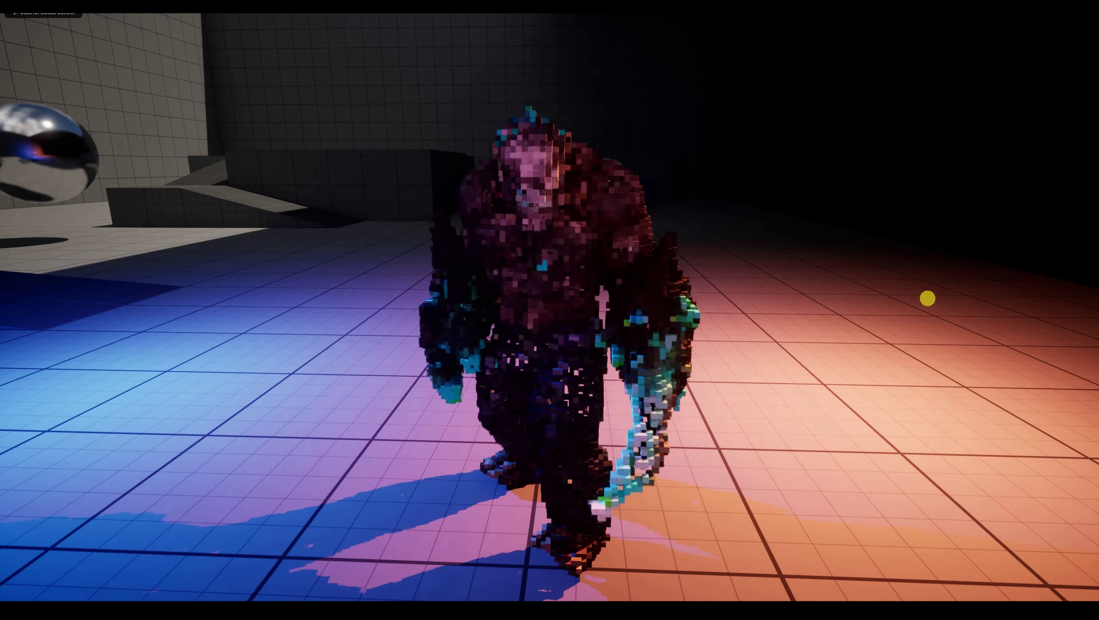
Play-test the ThirdPersonMap level to view the monster character from several sides, and end the play session
left_click(919, 300)
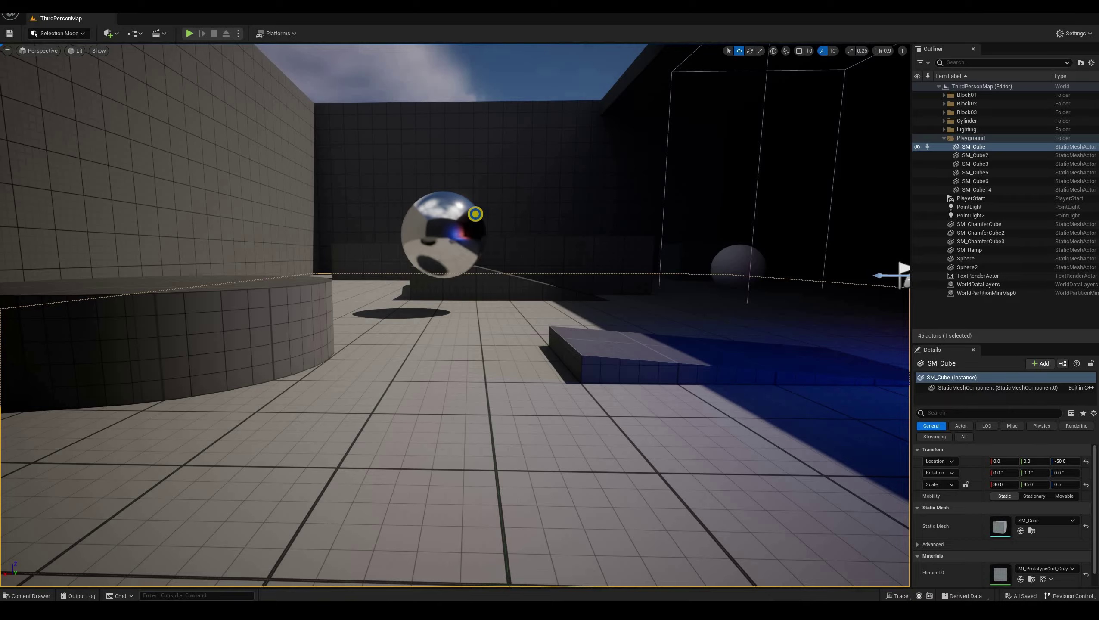
right_click_drag(472, 208, 254, 104)
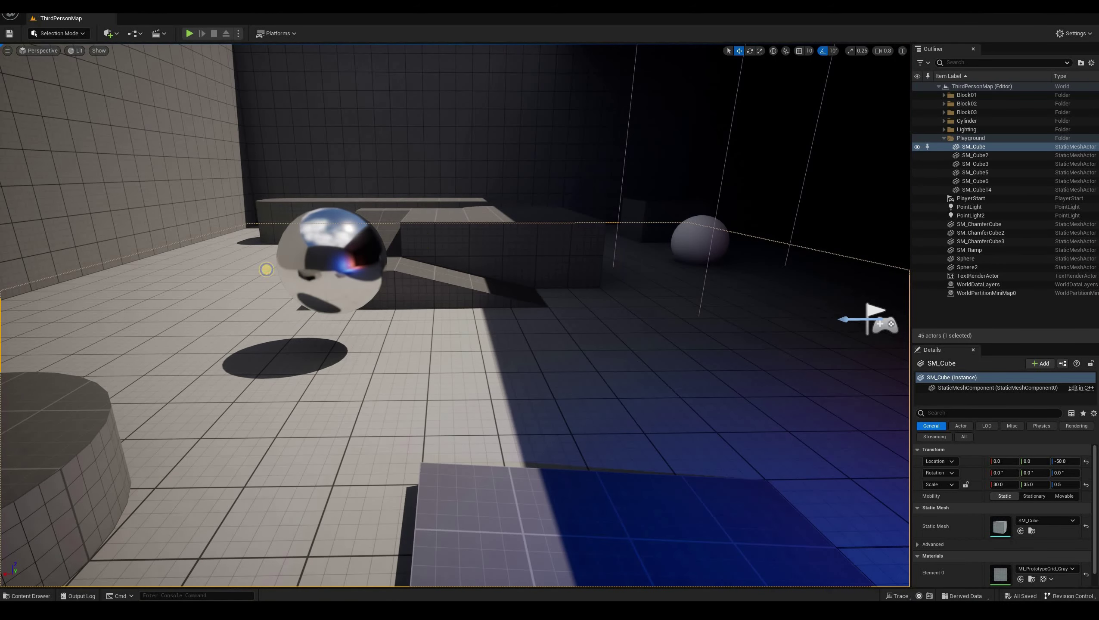
key("alt+p")
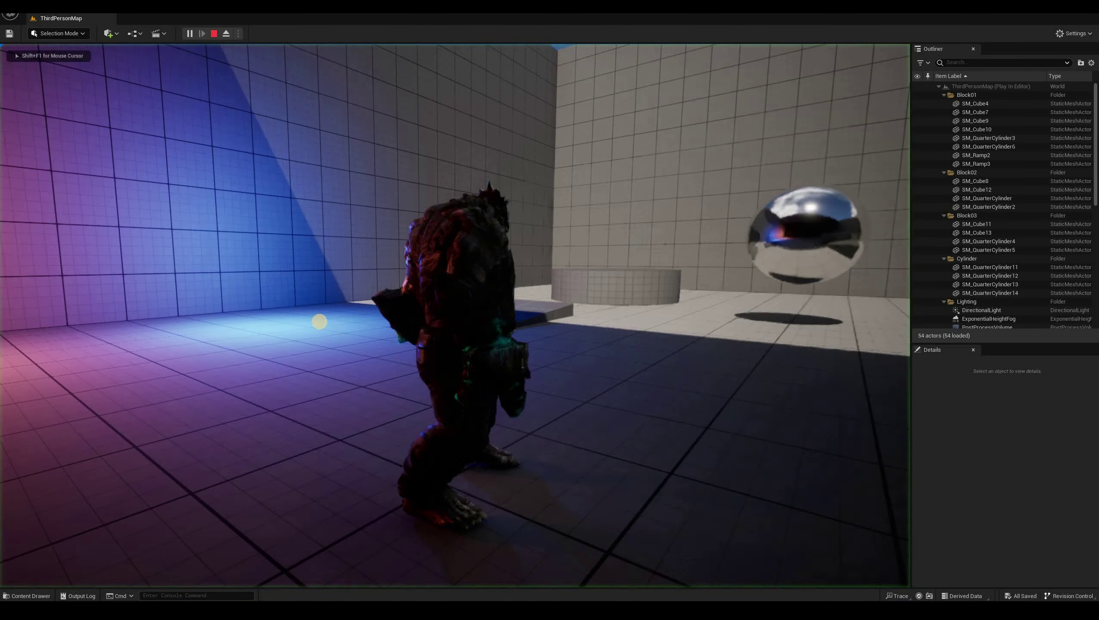
key("w")
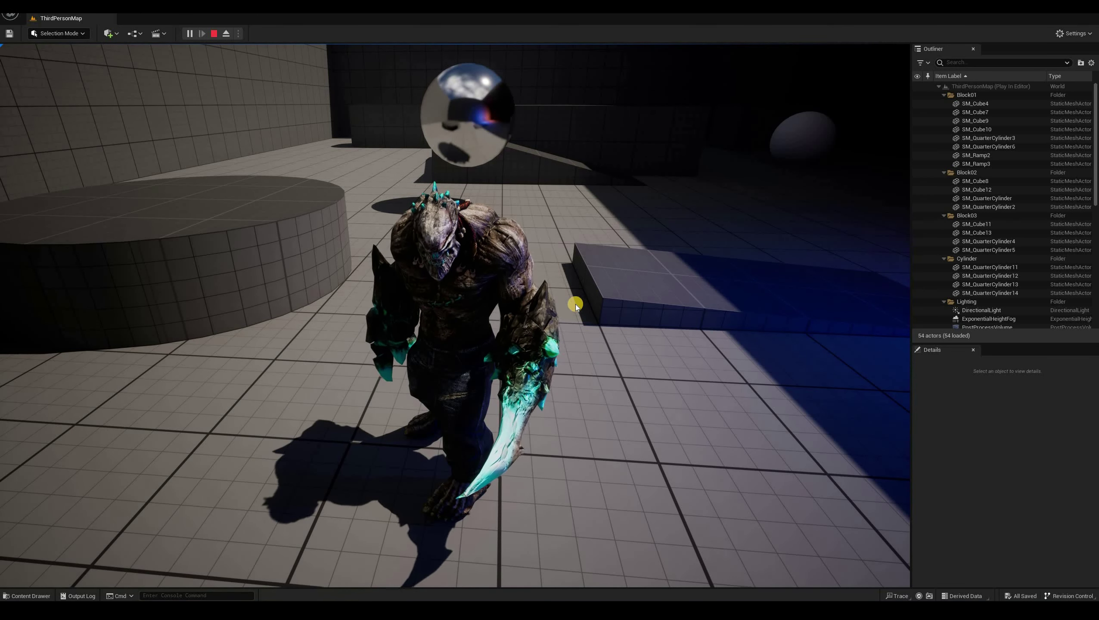
key("shift+F1")
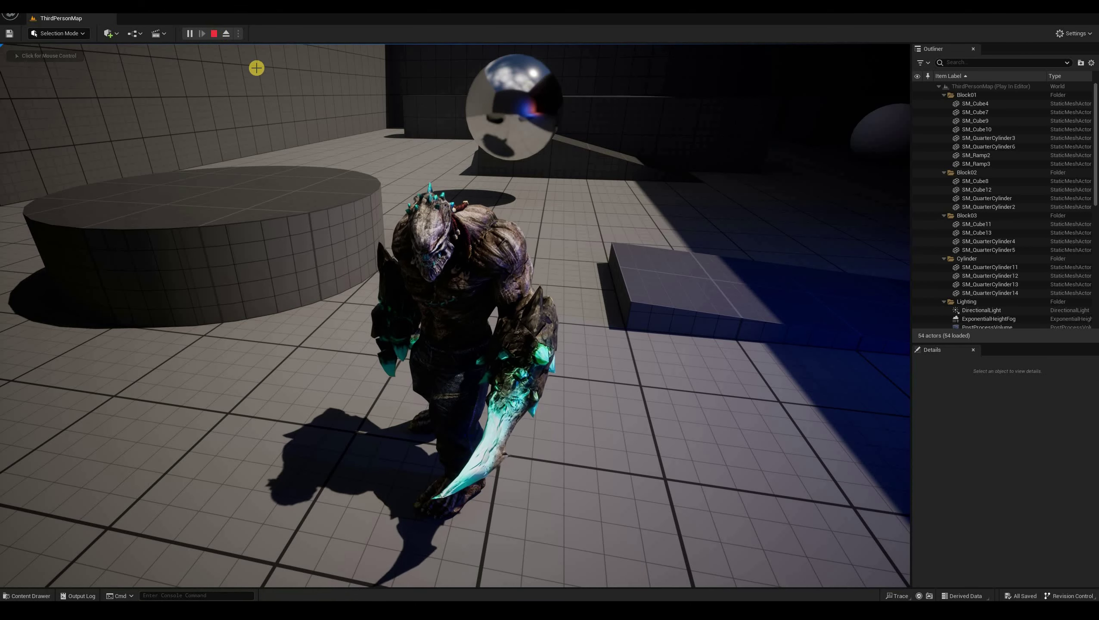
key("Escape")
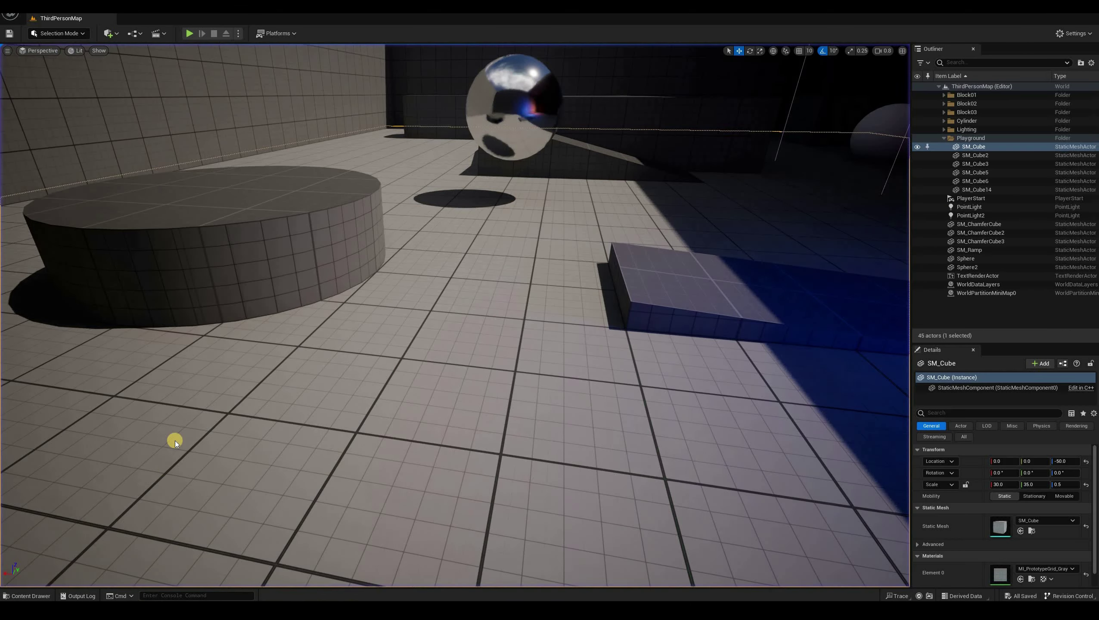
Create a Niagara system from the Empty emitter template in the Voxel_effect_tutorial folder and name it NS_tutorial_voxel
left_click(27, 596)
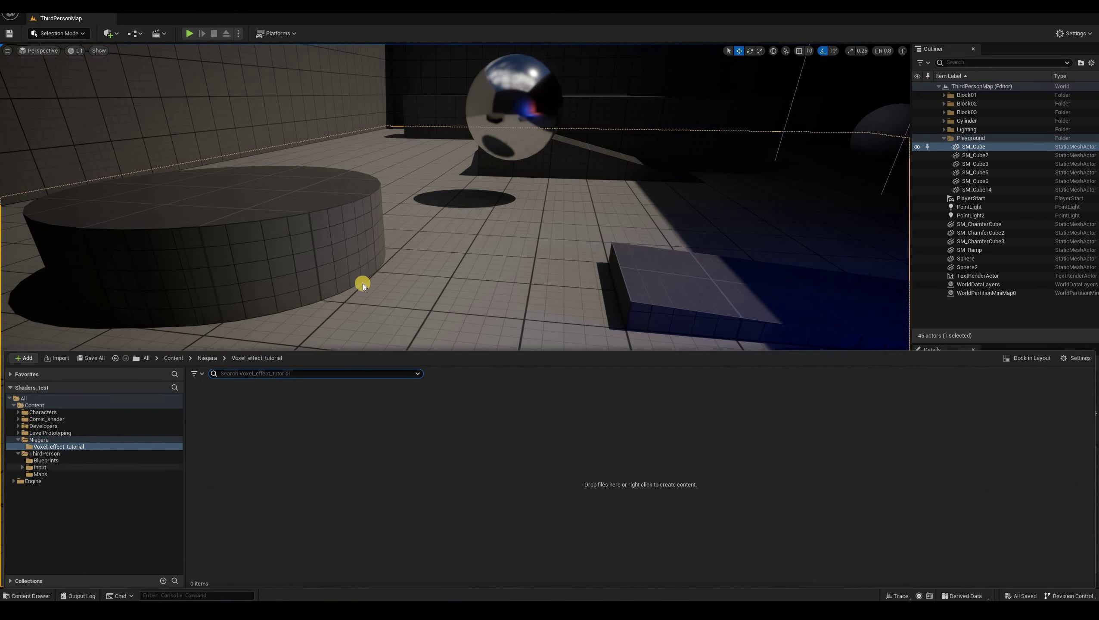
right_click(243, 424)
left_click(292, 230)
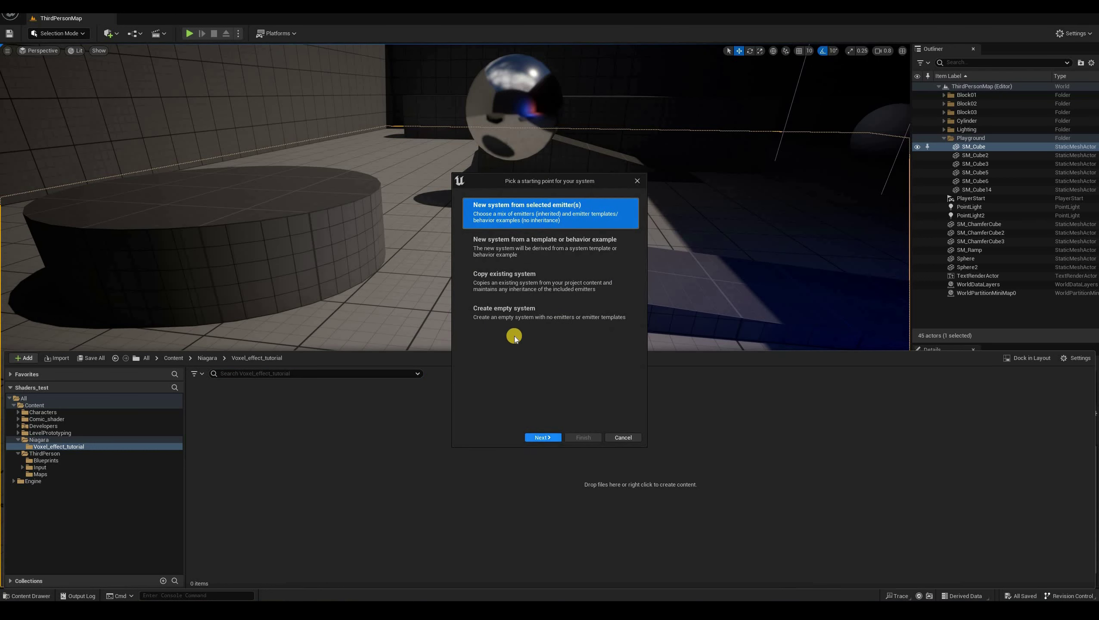
left_click(543, 437)
scroll(573, 361, "down", 3)
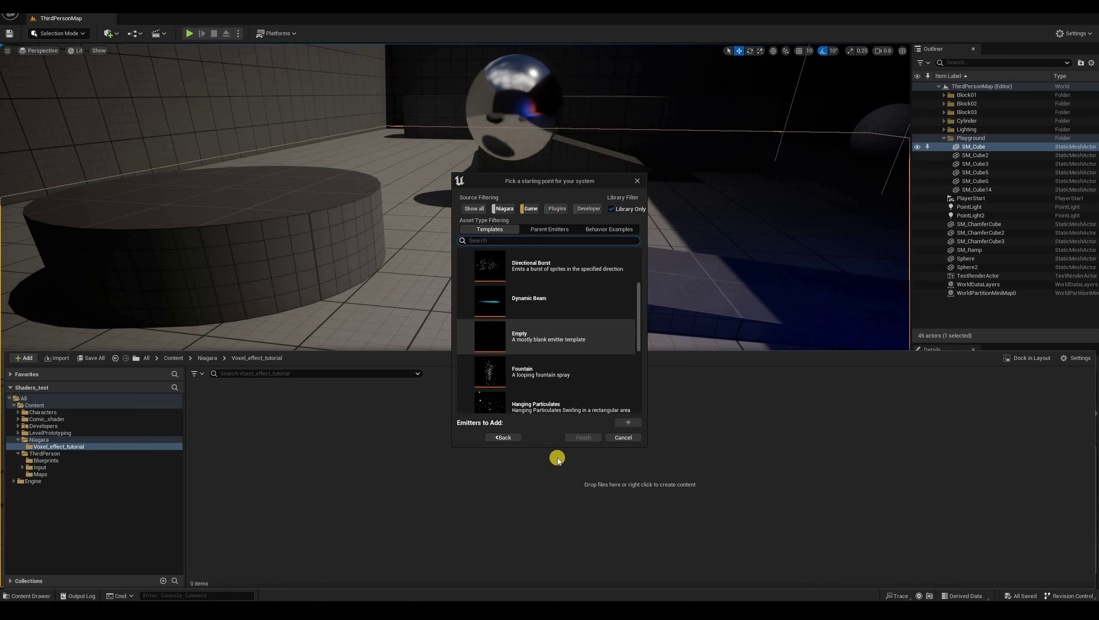
left_click(548, 337)
left_click(628, 423)
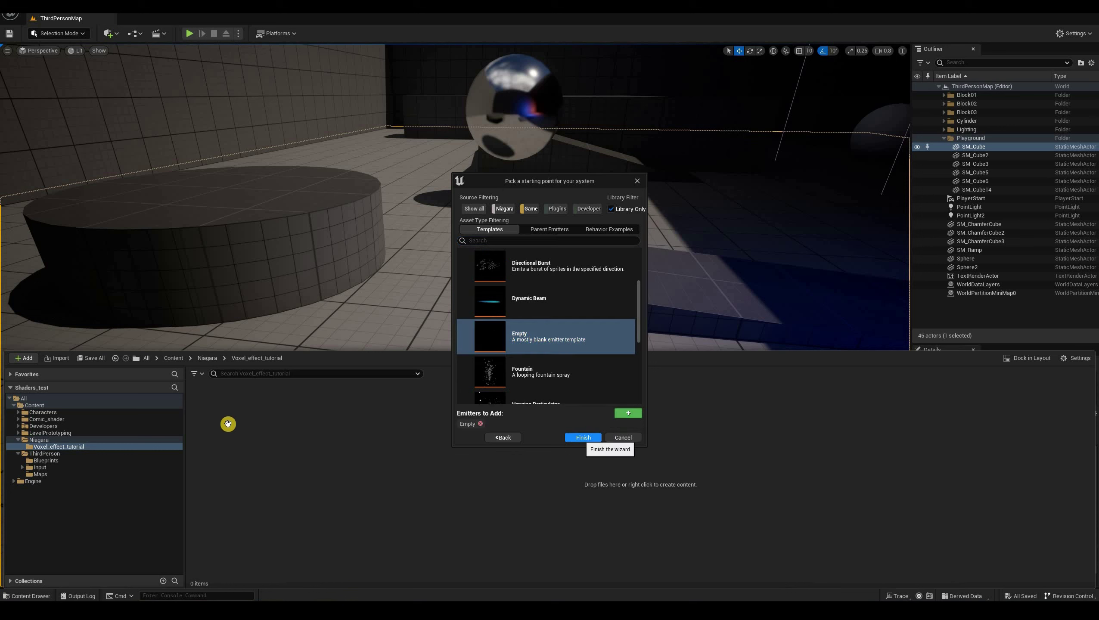
left_click(582, 438)
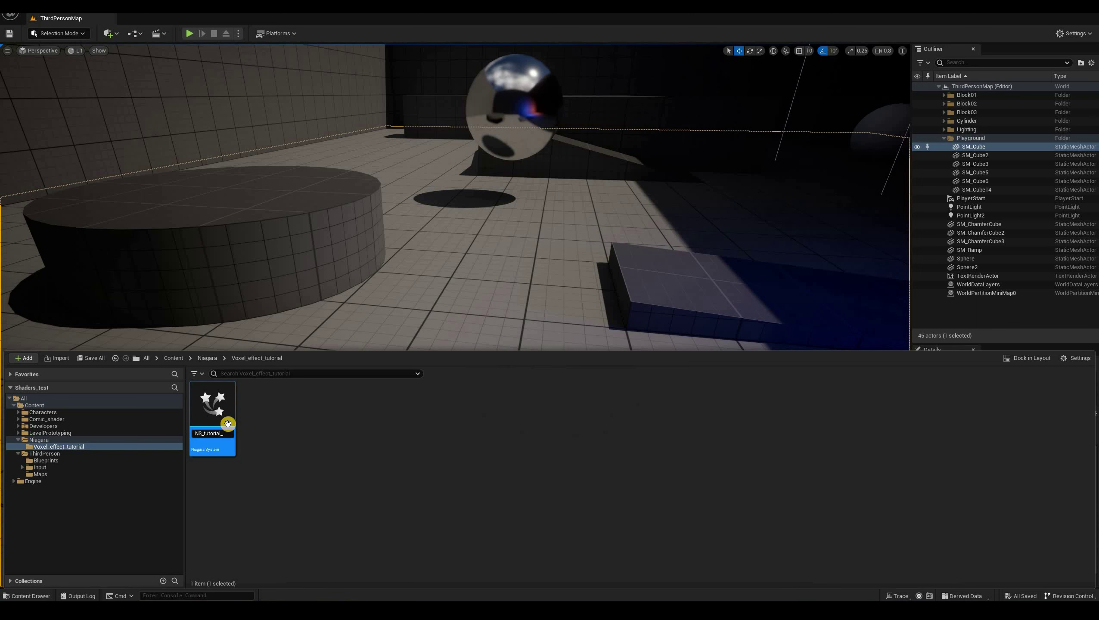
key("Return")
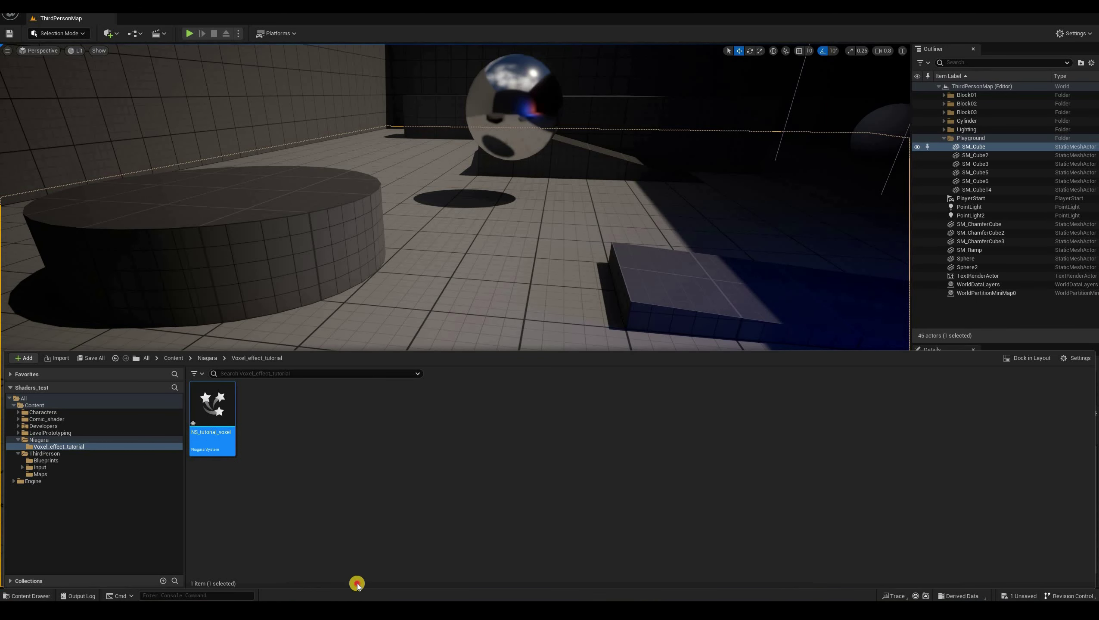
In the BP_ThirdPersonCharacter blueprint, add a Niagara particle component using NS_tutorial_voxel as a child of the Mesh component
key("alt+Tab")
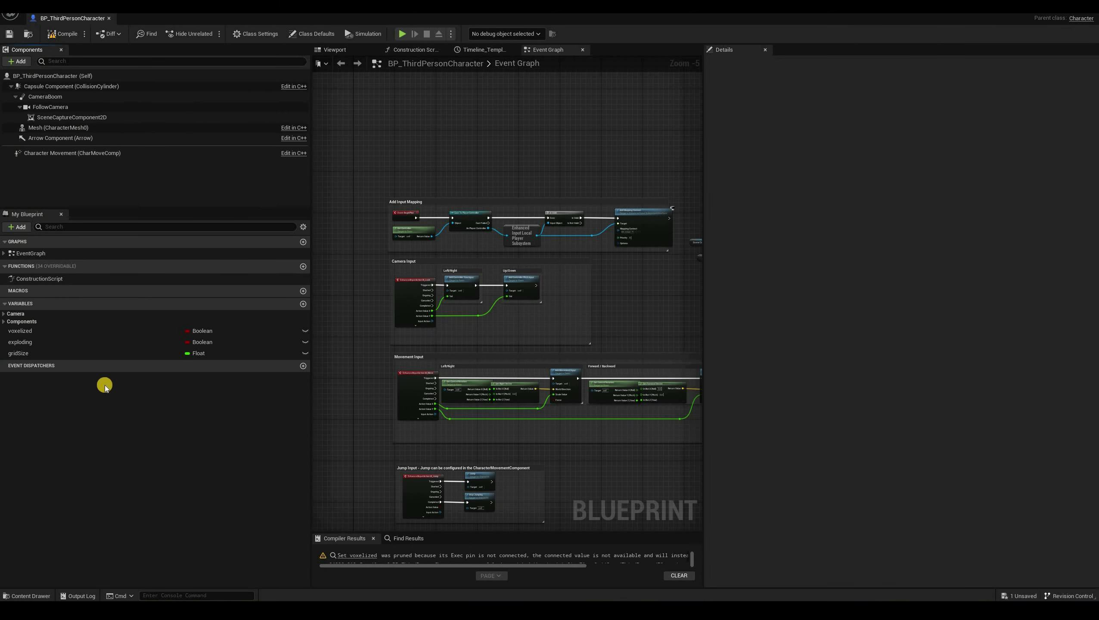
key("ctrl+space")
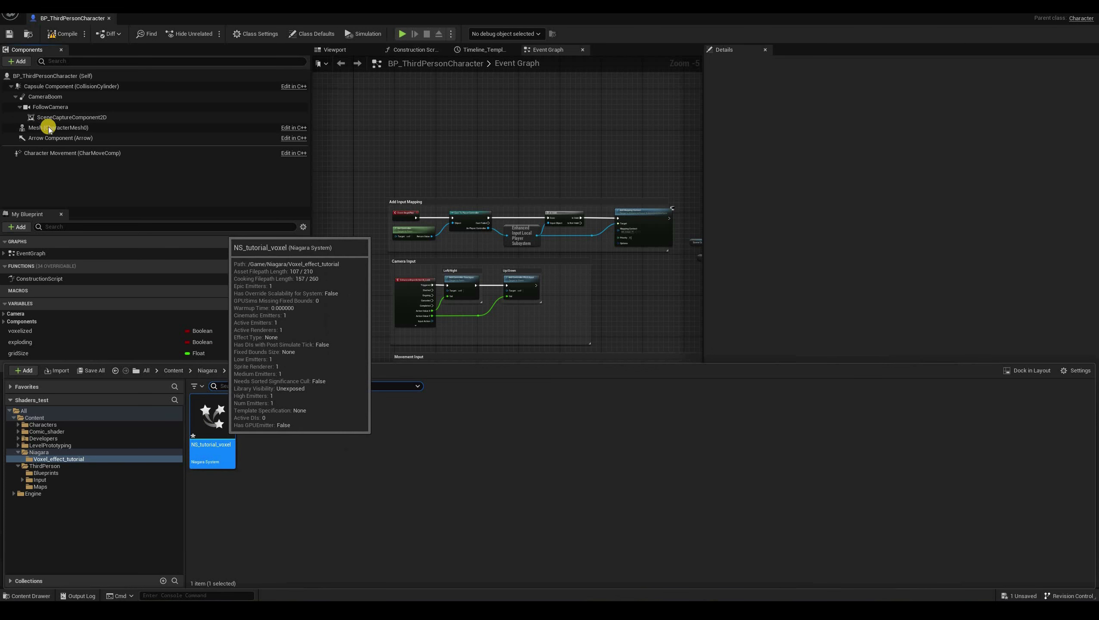
left_click(67, 131)
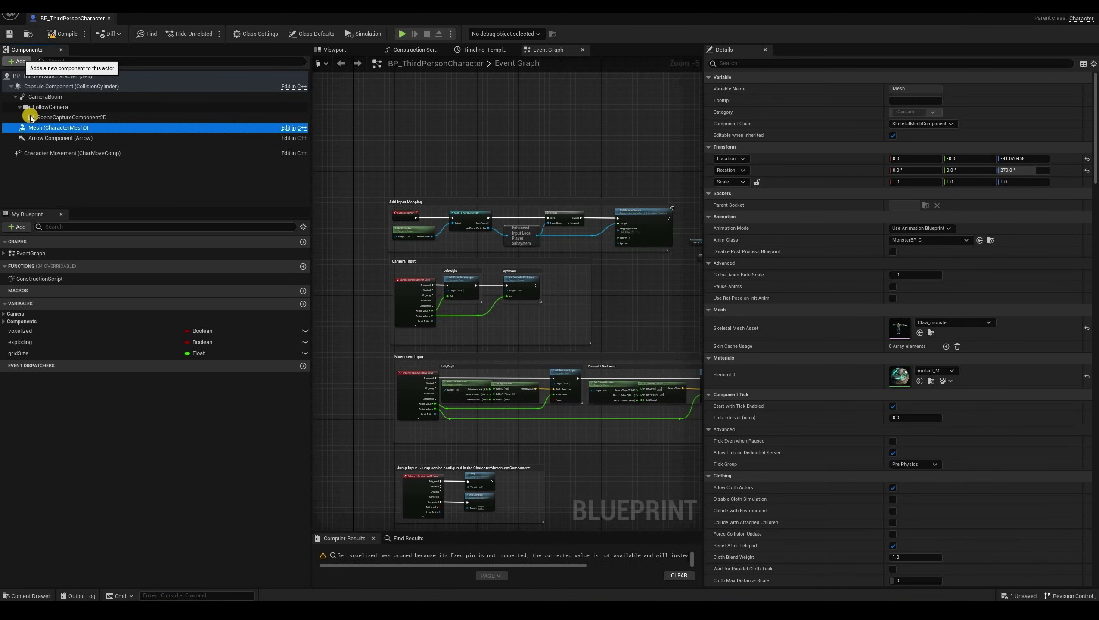
left_click(16, 61)
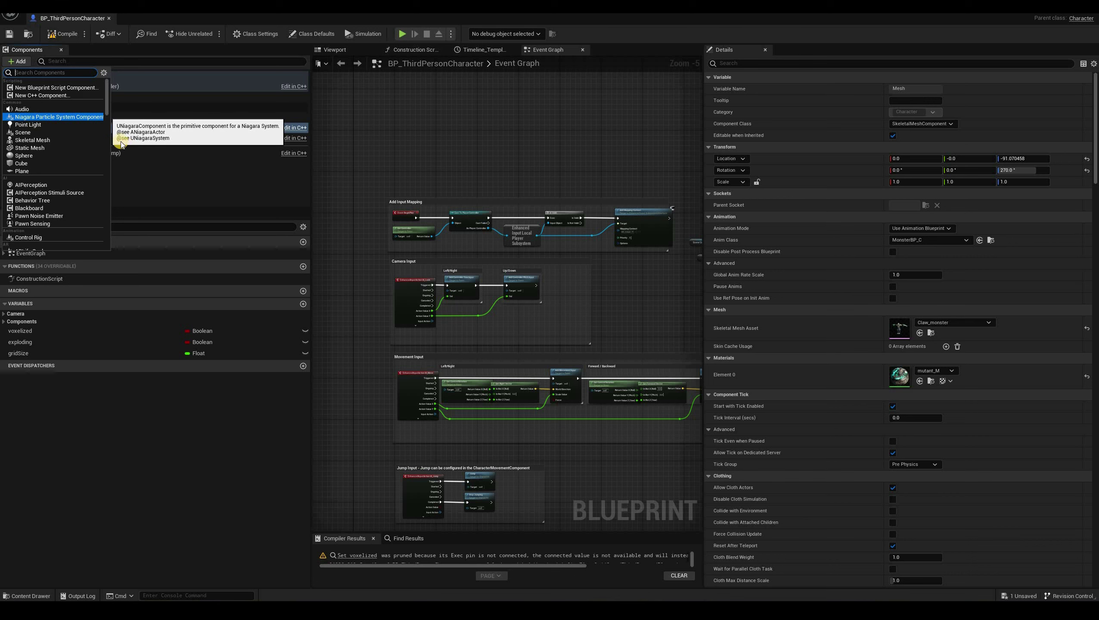
key("Return")
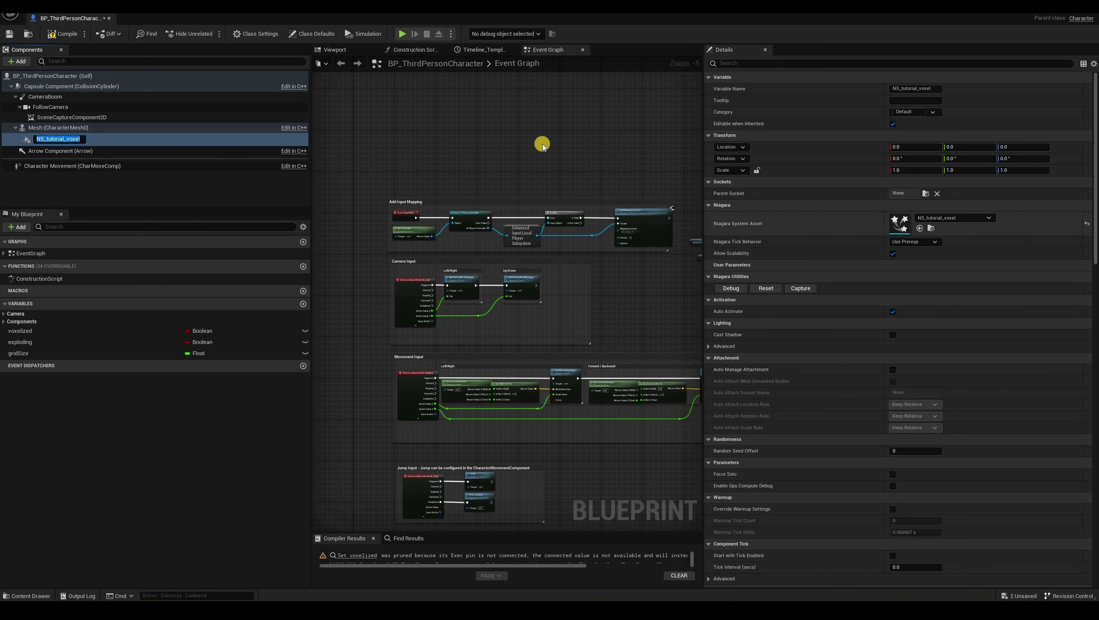
key("Return")
Open the NS_tutorial_voxel system with its preview playback paused and rename the Empty emitter to Voxel
double_click(900, 226)
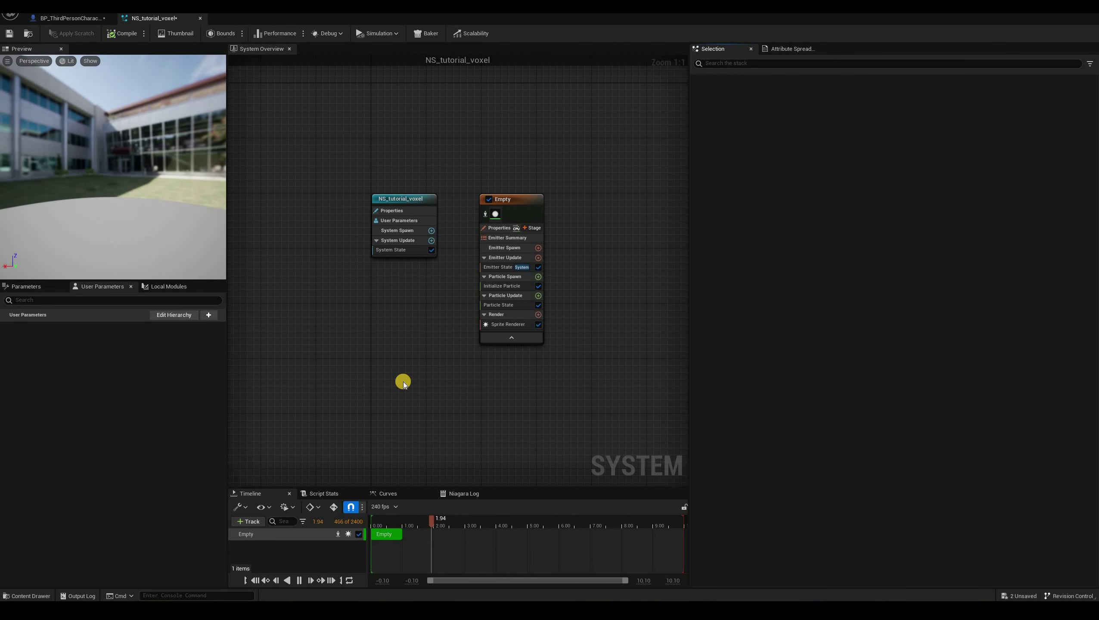
key("space")
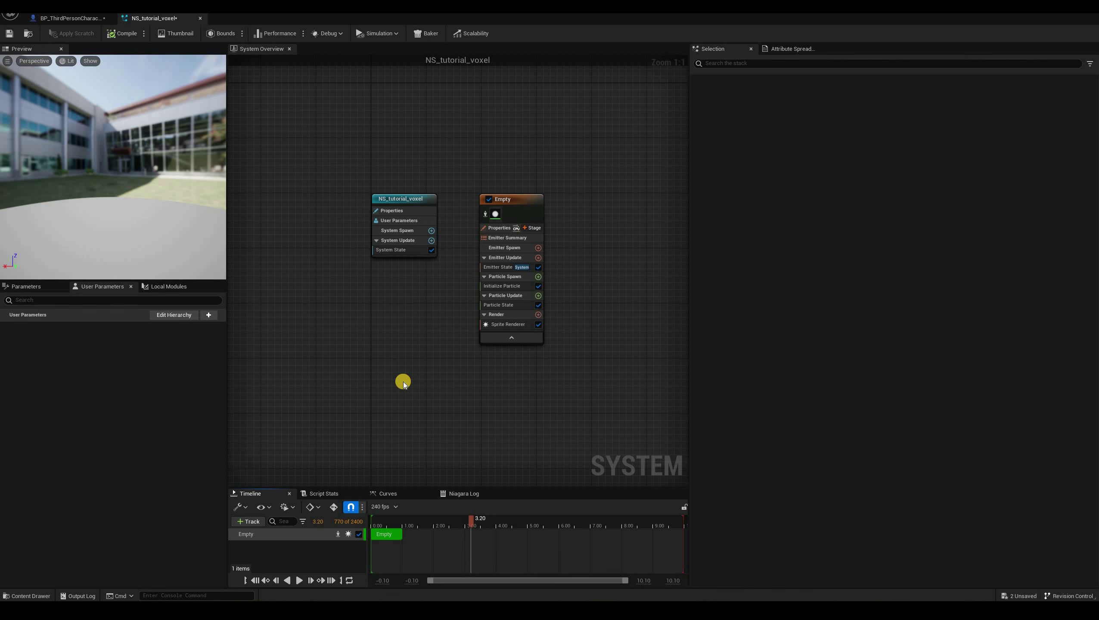
right_click_drag(601, 172, 589, 131)
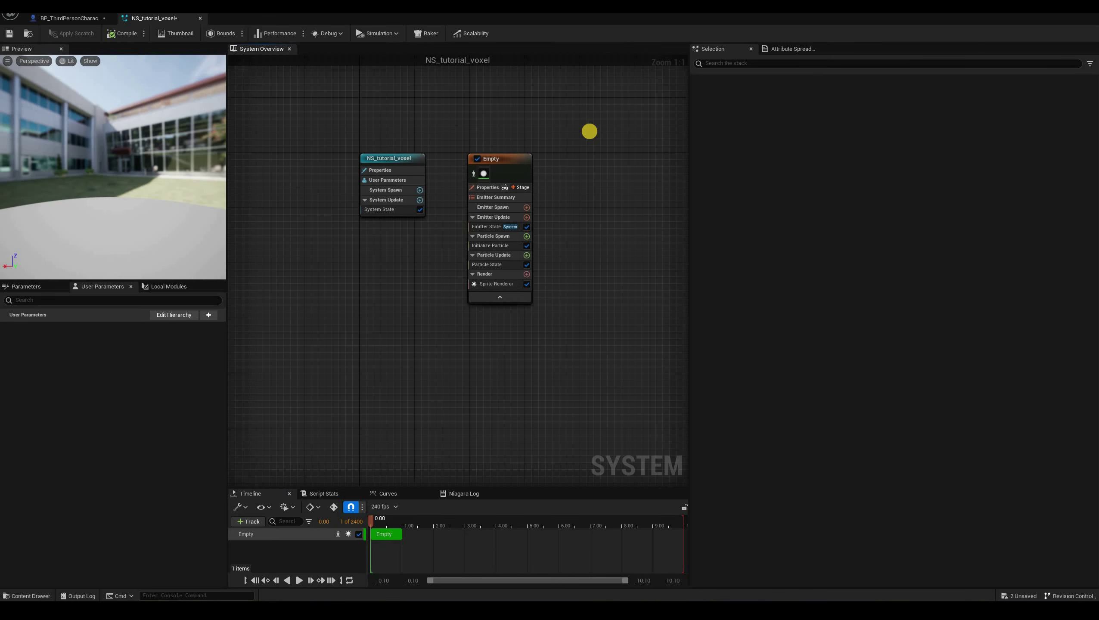
left_click(499, 160)
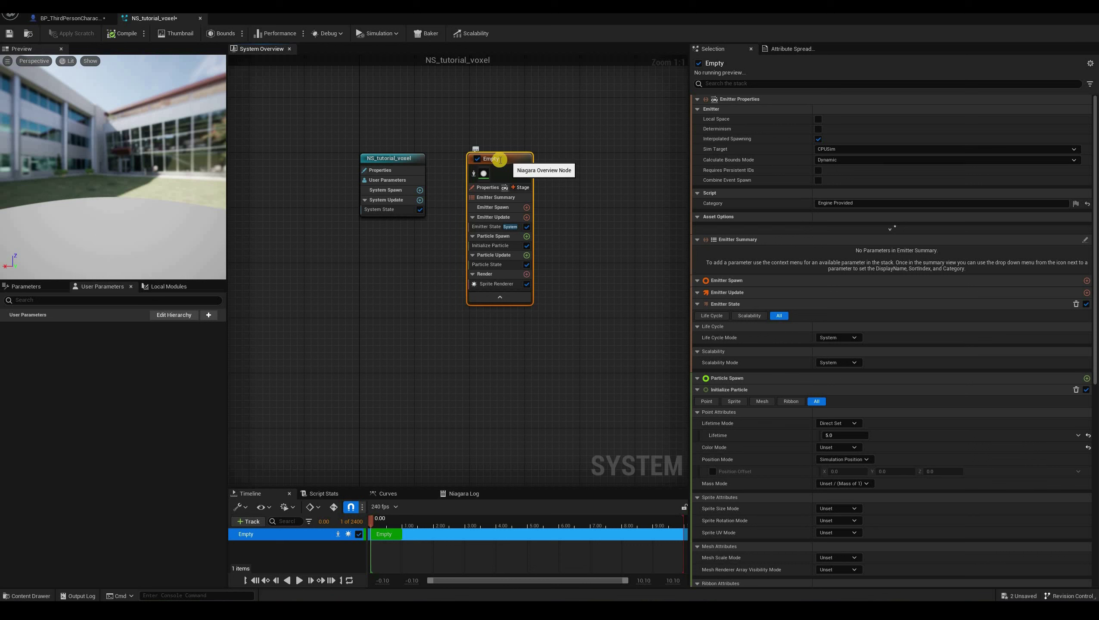
left_click(500, 160)
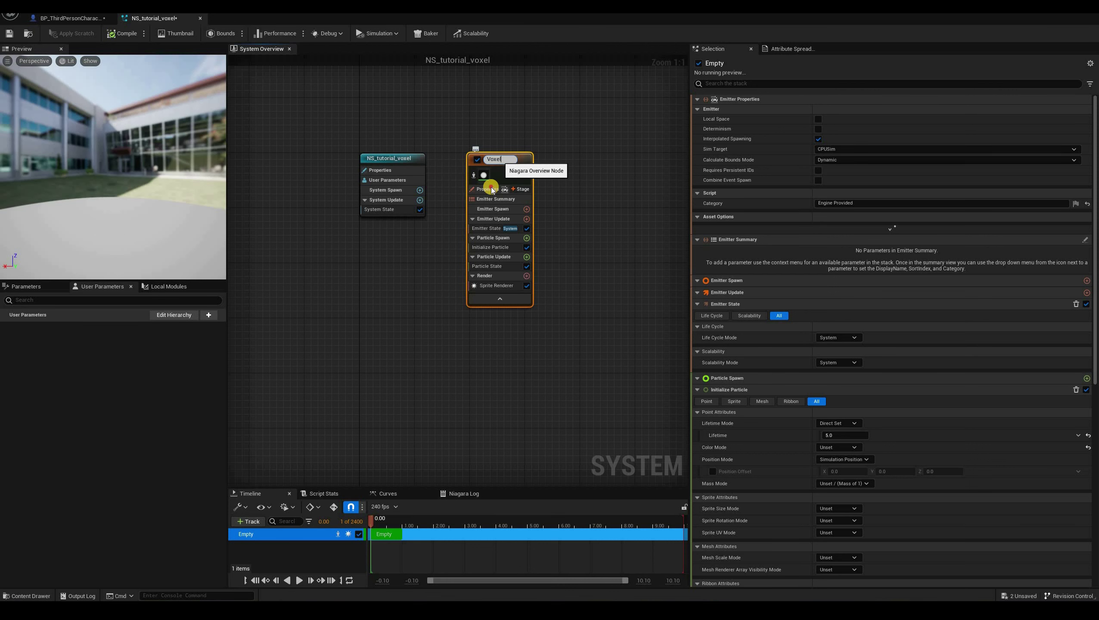
key("Return")
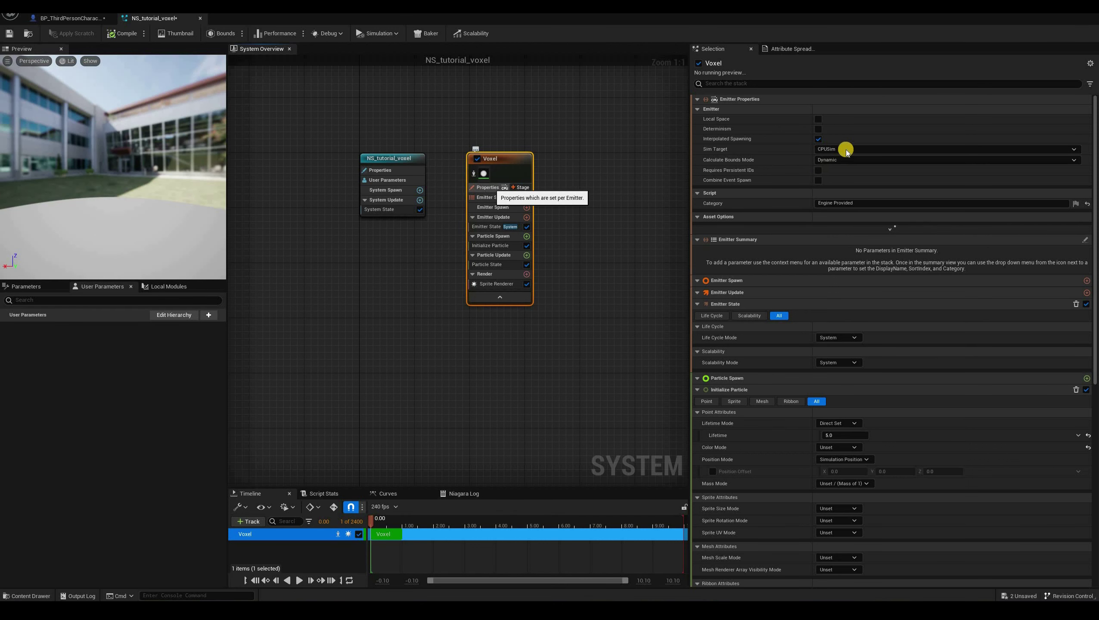
Set the Voxel emitter's Sim Target to GPUCompute Sim and its Calculate Bounds Mode to Fixed, keeping the default fixed bounds
left_click(490, 187)
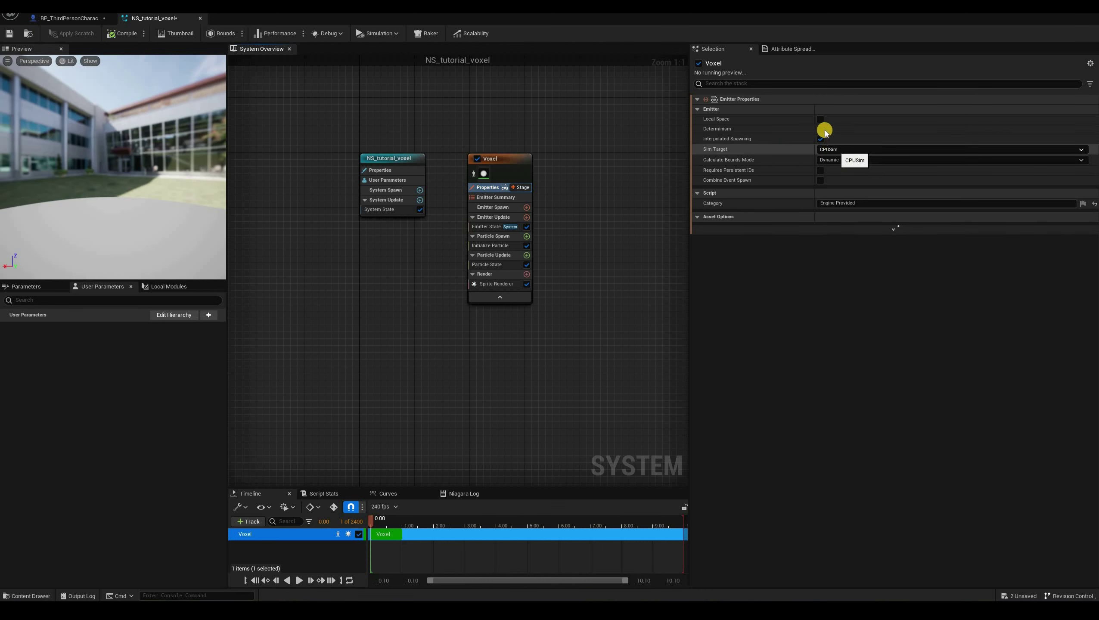
left_click(827, 149)
left_click(803, 173)
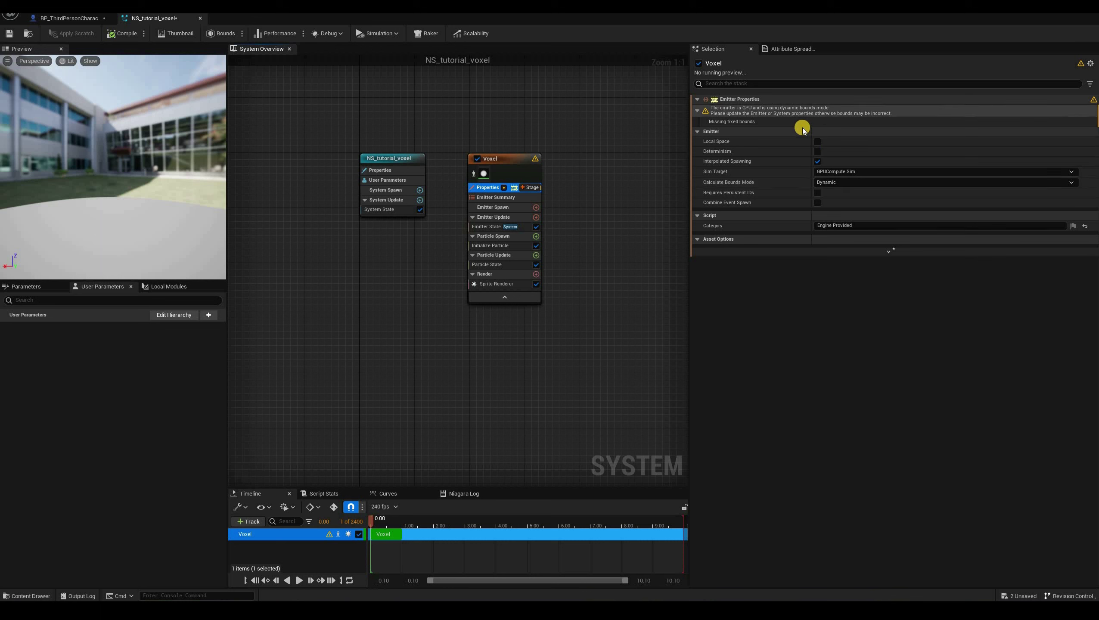
left_click(838, 185)
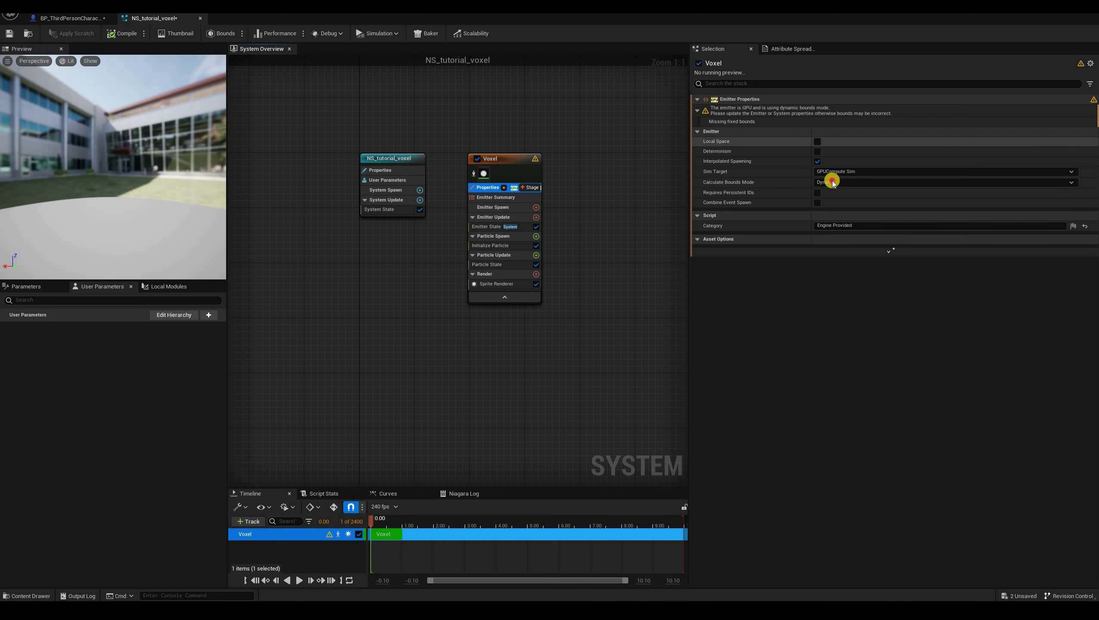
left_click(835, 202)
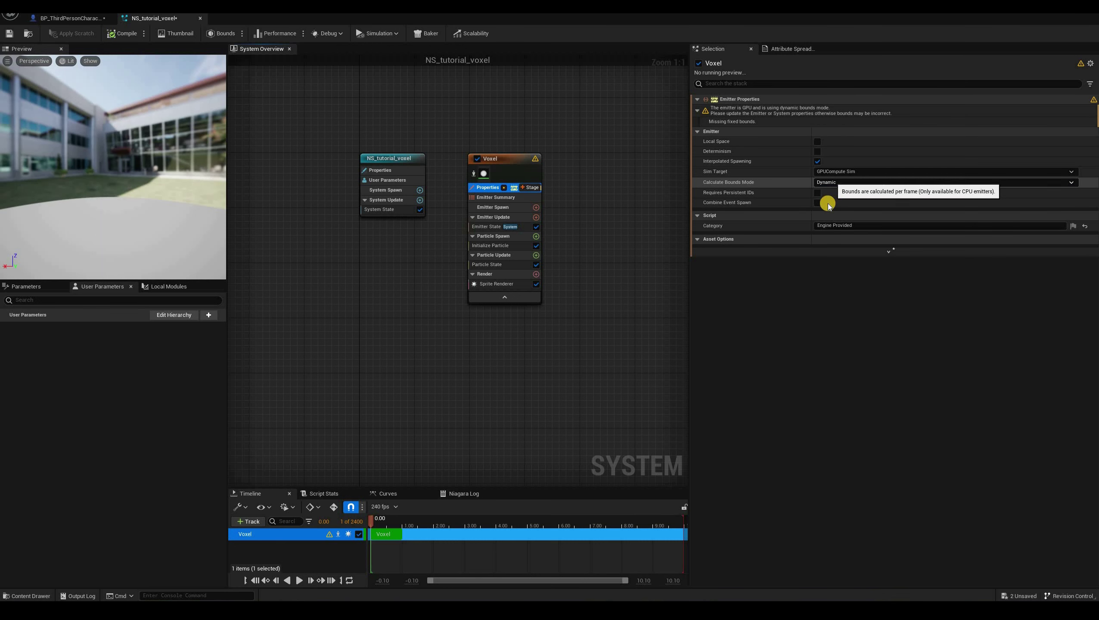
left_click(827, 182)
left_click(825, 197)
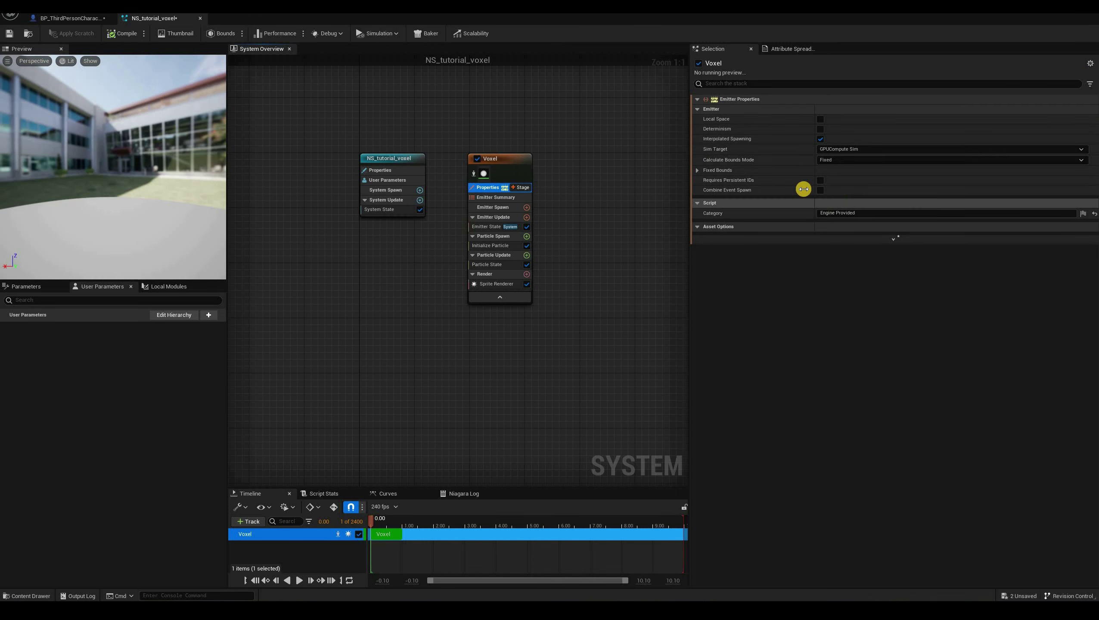
left_click(699, 170)
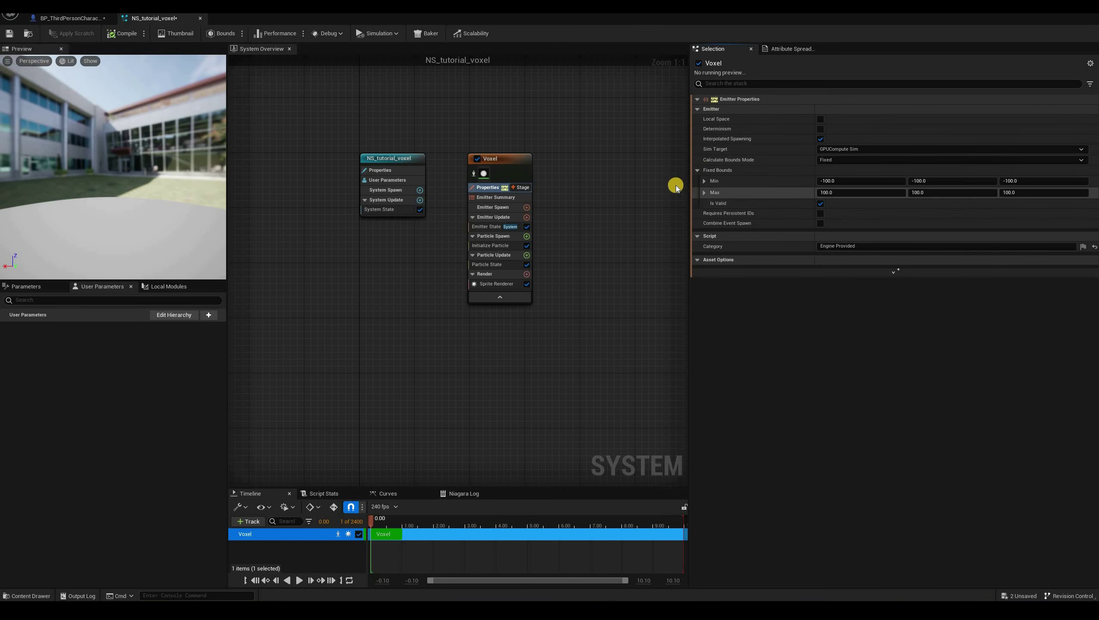
left_click(698, 171)
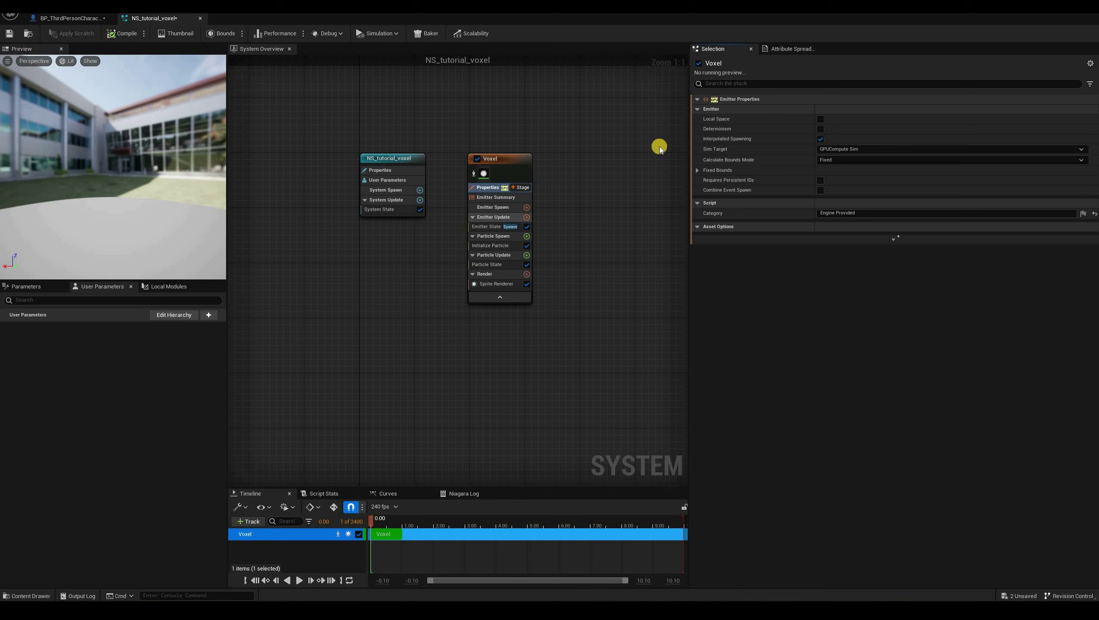
In the Voxel emitter's Emitter State, set Life Cycle Mode to Self and Loop Behavior to Once
left_click(489, 227)
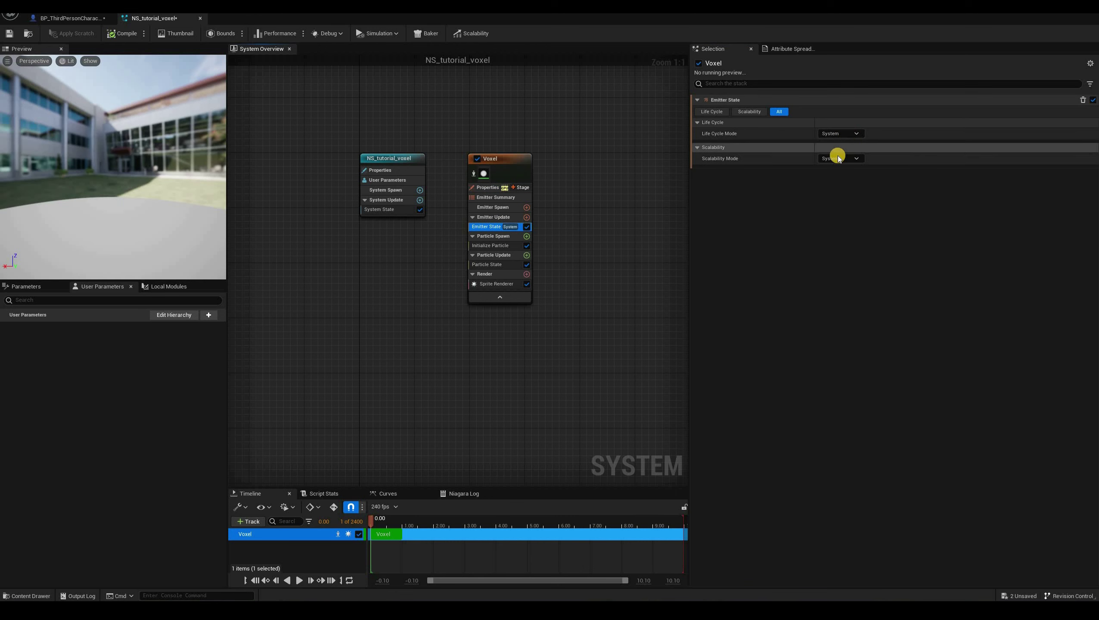
left_click(840, 134)
left_click(829, 153)
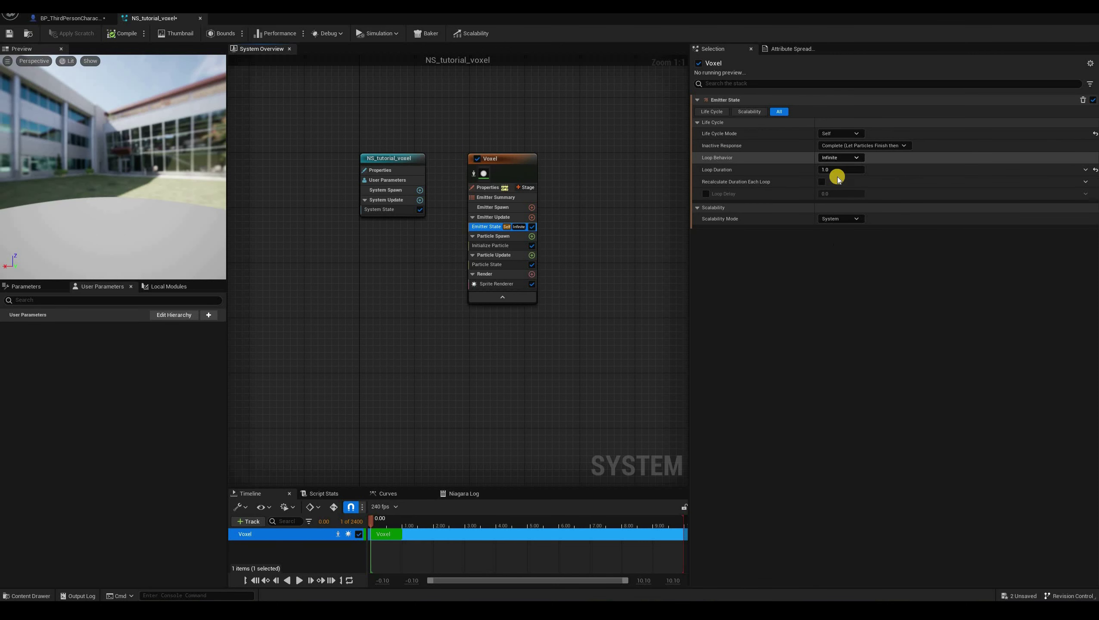
left_click(836, 158)
left_click(817, 167)
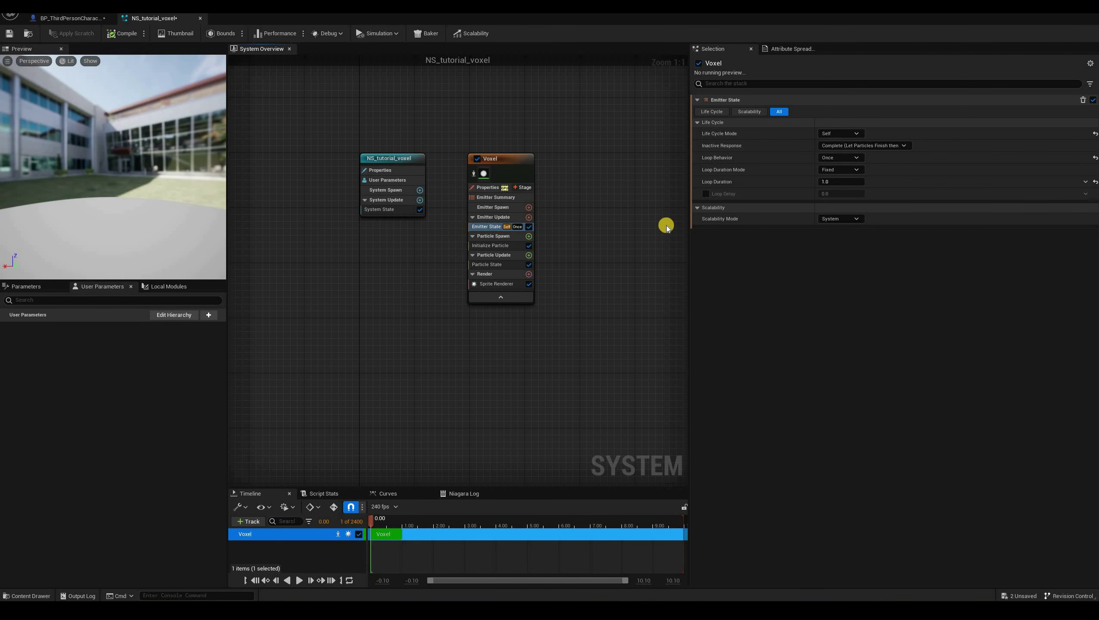
Disable Kill Particles When Lifetime Has Elapsed in the Voxel emitter's Particle State
left_click(484, 264)
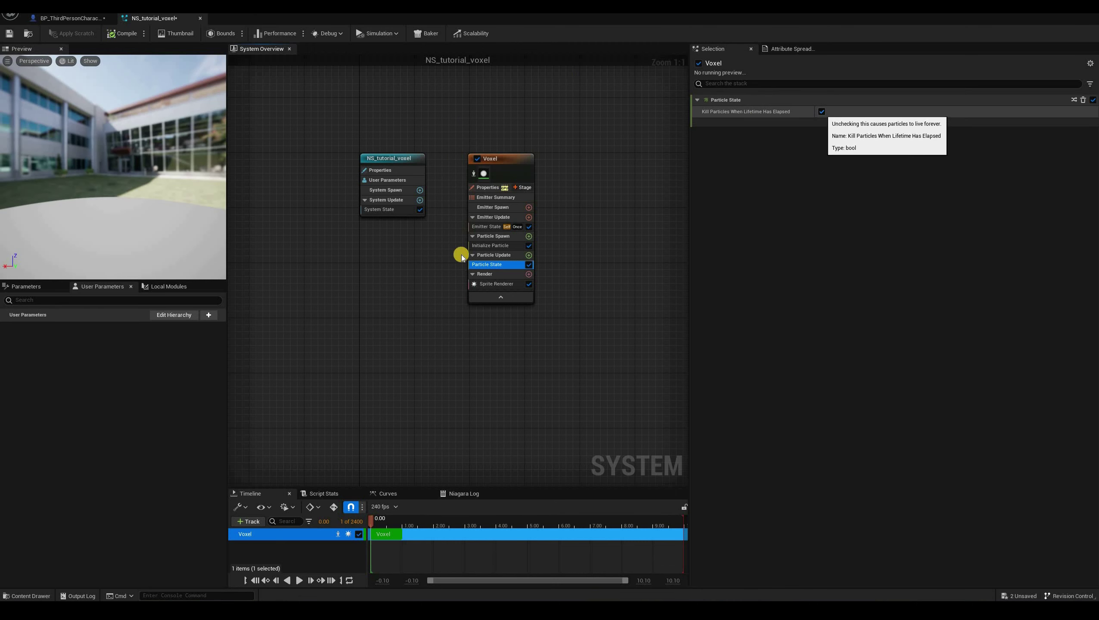
left_click(822, 112)
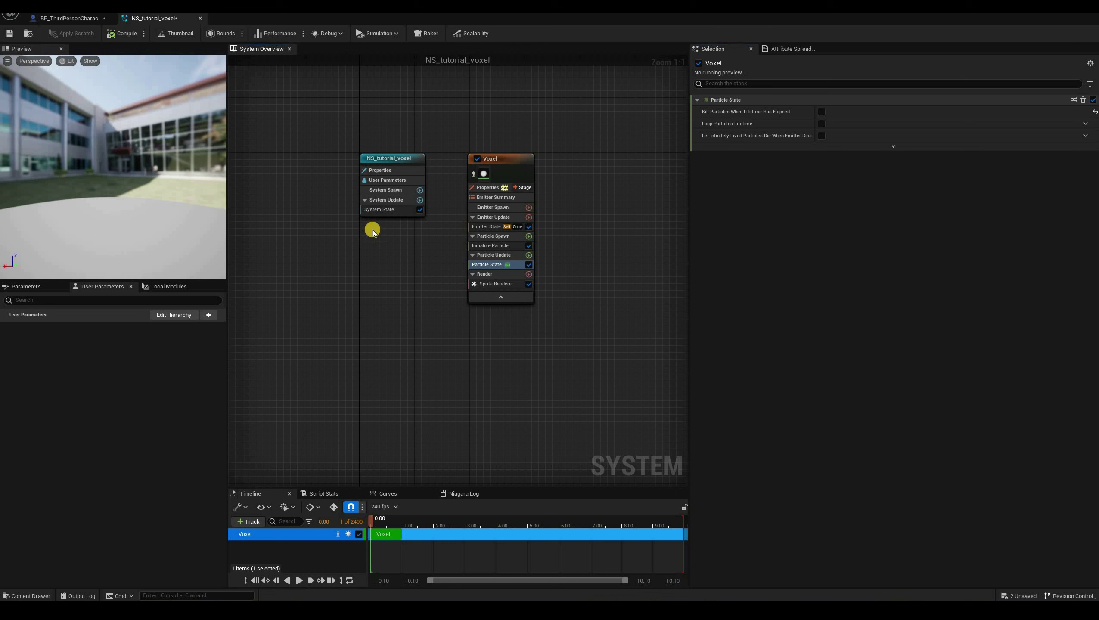
Save the system and add a Sample Skeletal Mesh module to the Voxel emitter's Emitter Update group
key("ctrl+s")
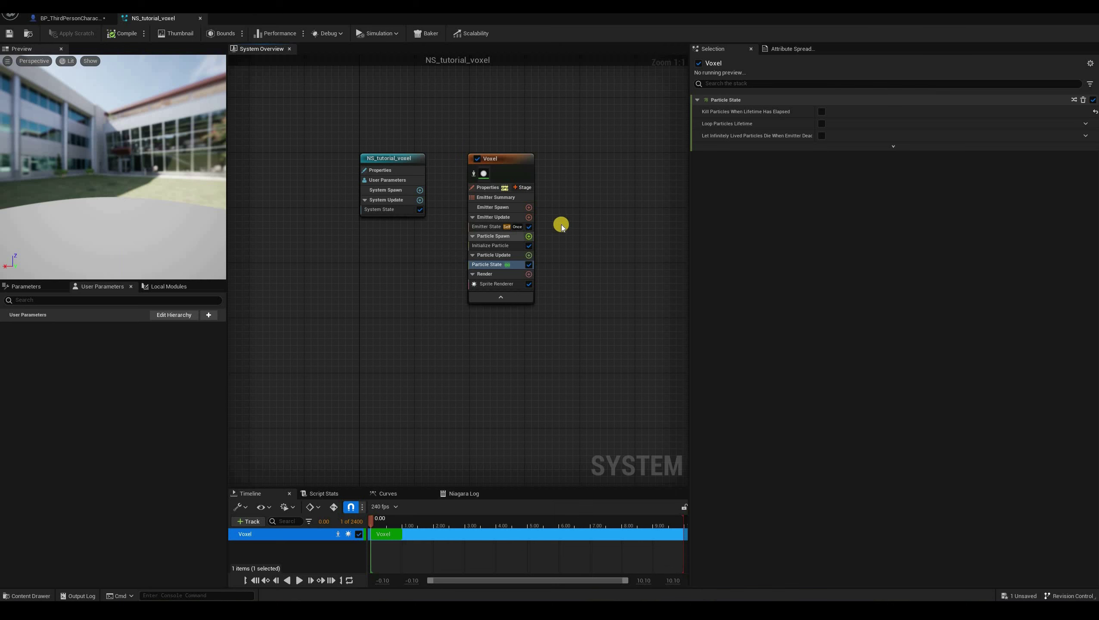
left_click(382, 366)
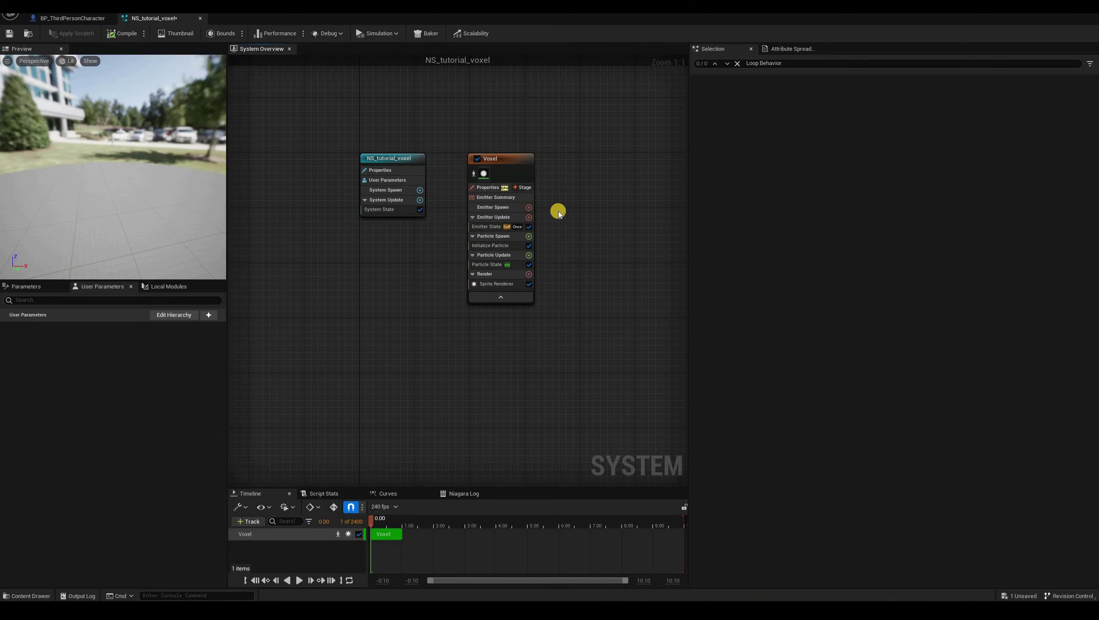
left_click(529, 217)
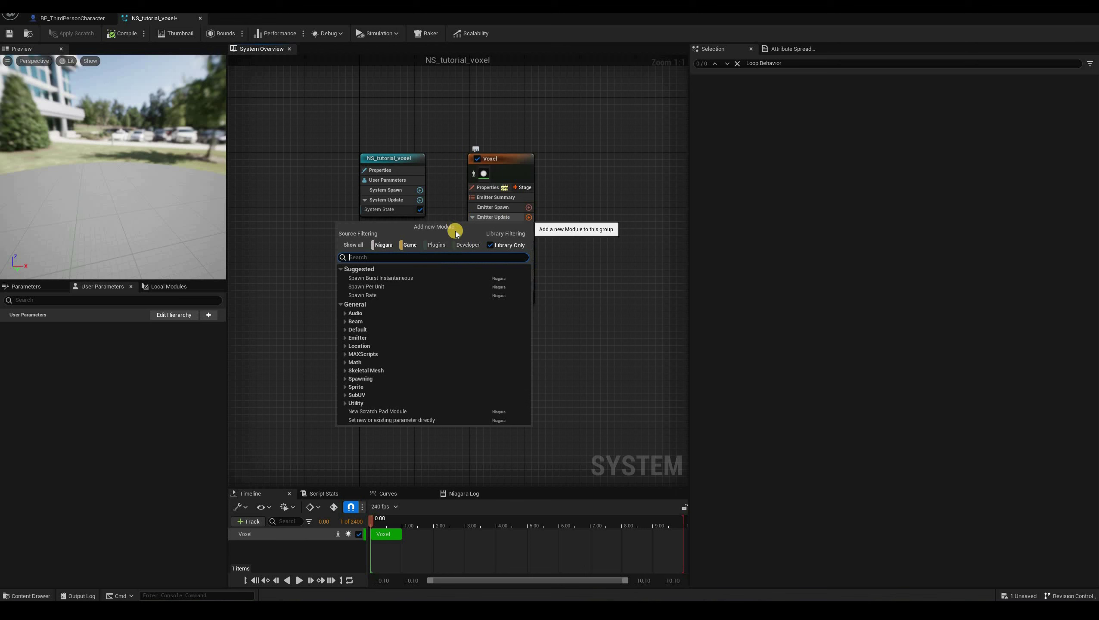
type("sk")
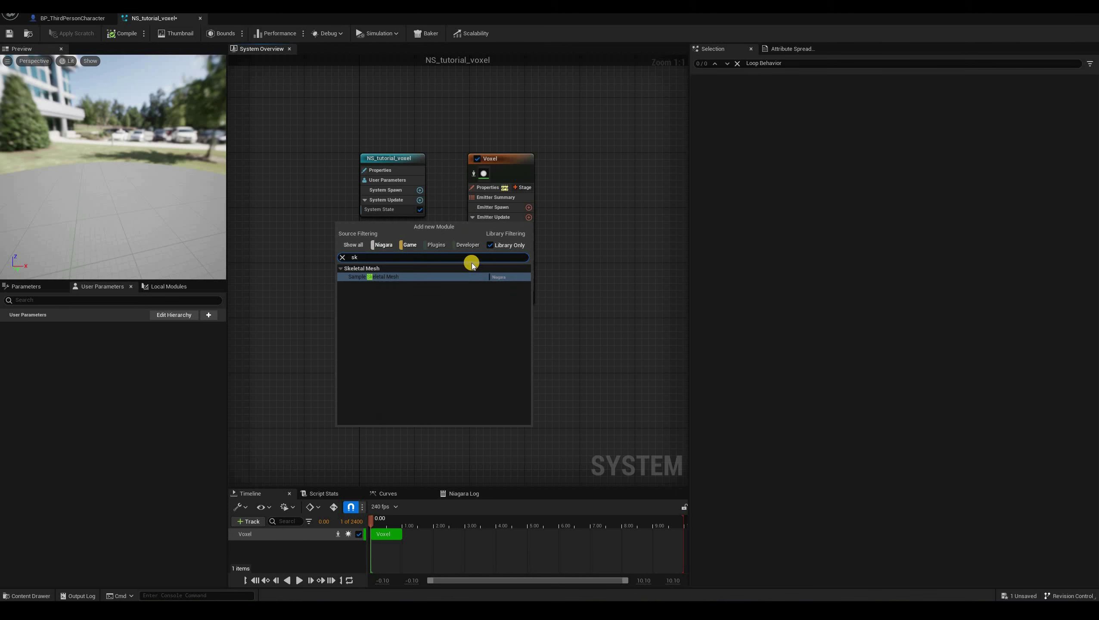
left_click(502, 276)
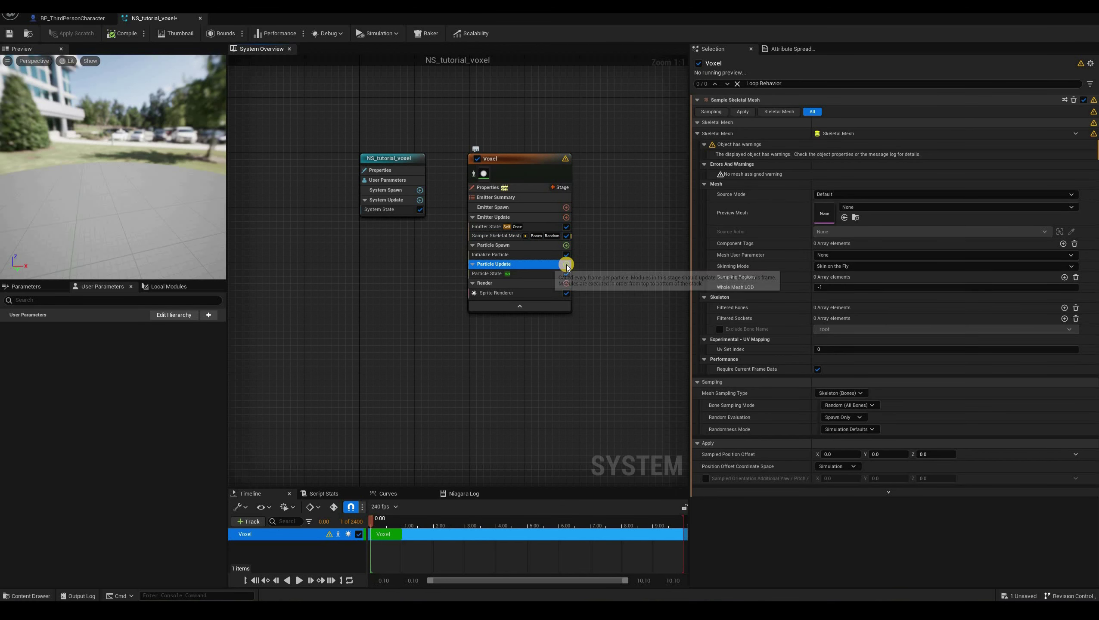
Add a Skeletal Mesh Location module to the Voxel emitter's Particle Update group
left_click(566, 265)
type("sk")
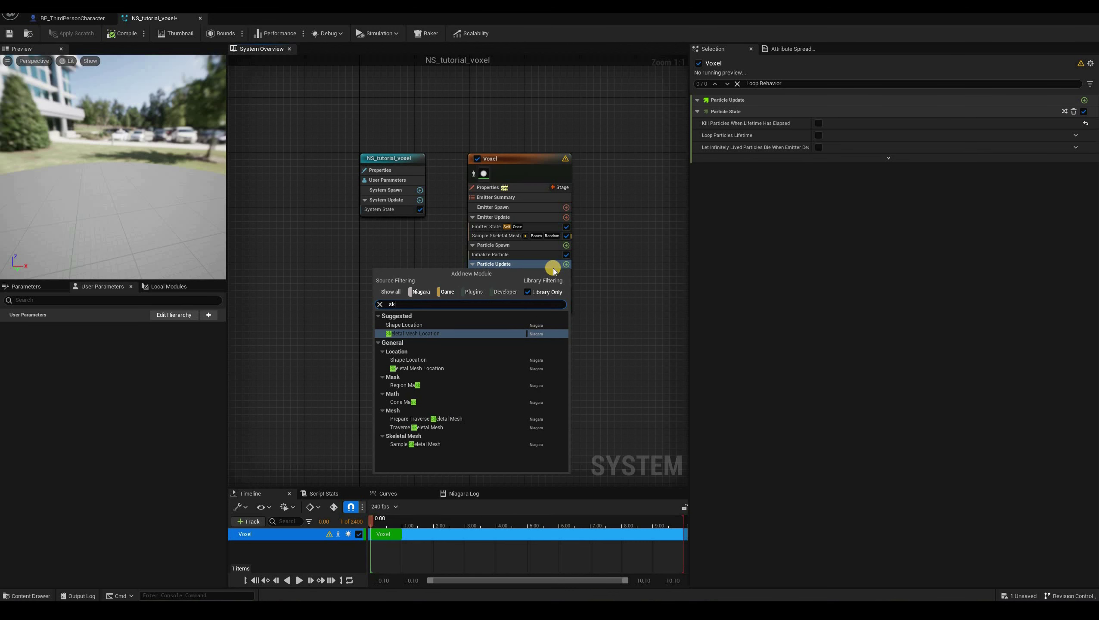
key("Return")
In Sample Skeletal Mesh, set Source Mode to Attach Parent and Preview Mesh to Claw_monster
left_click(503, 240)
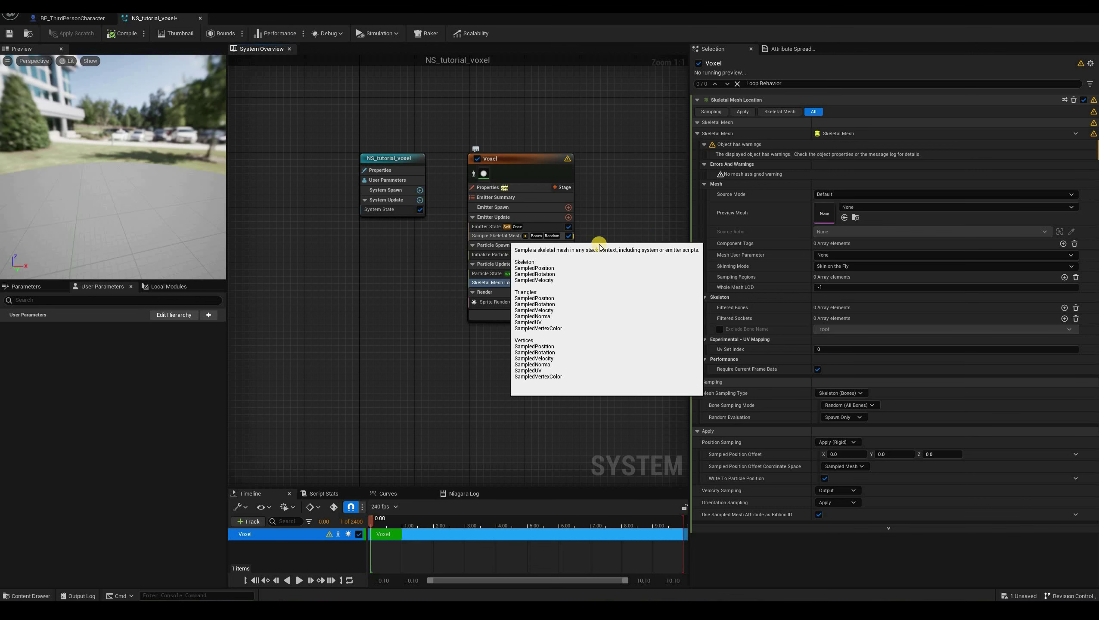
left_click(556, 236)
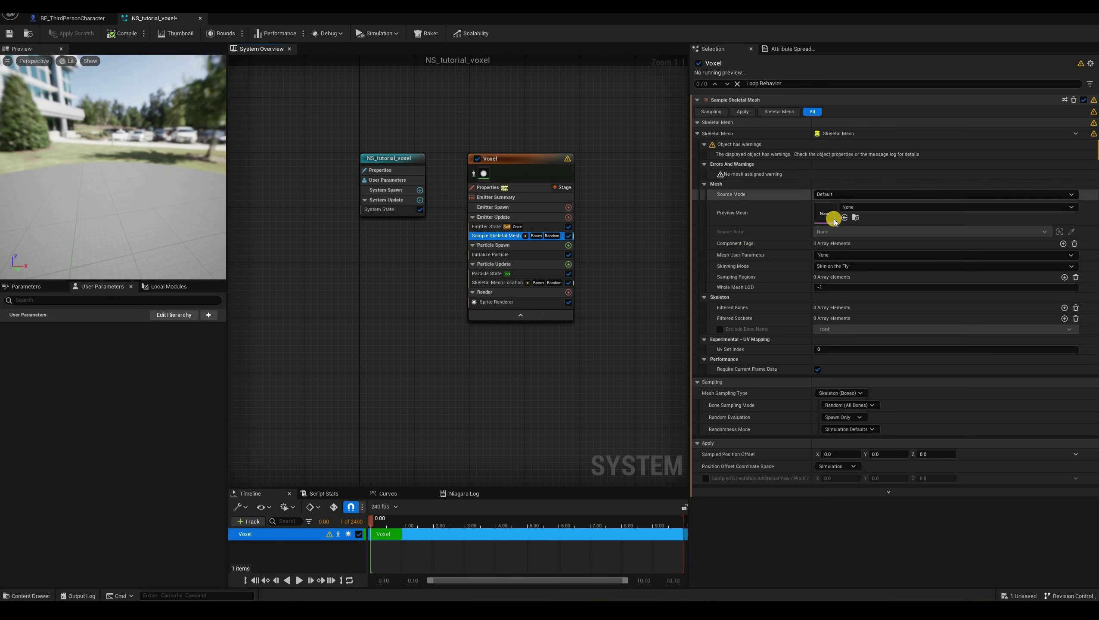
left_click(832, 195)
left_click(832, 219)
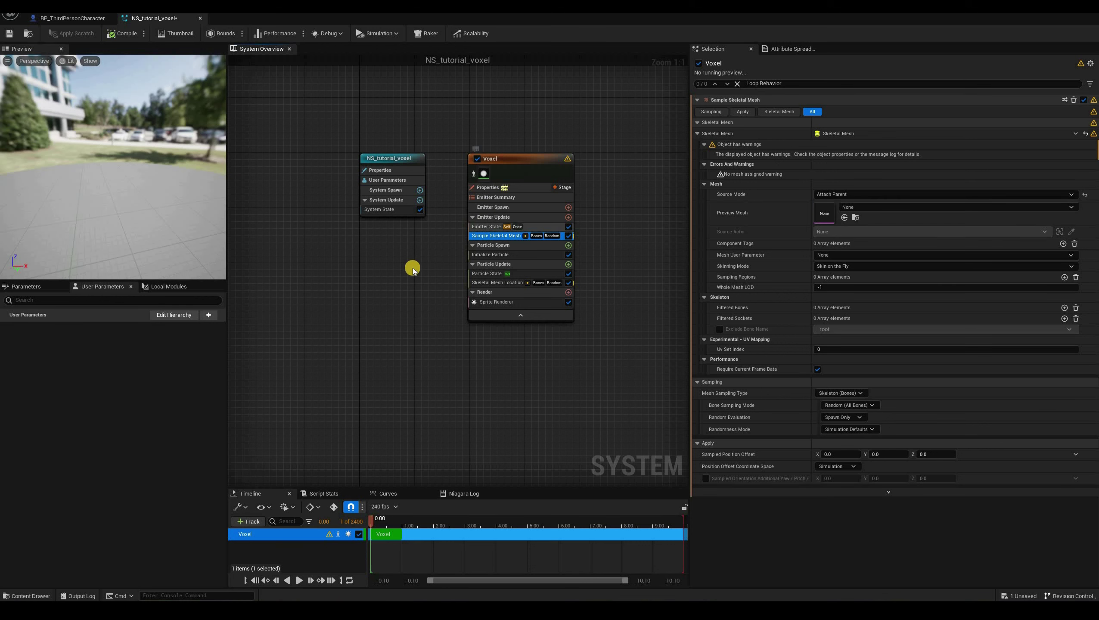
left_click(885, 209)
left_click(887, 299)
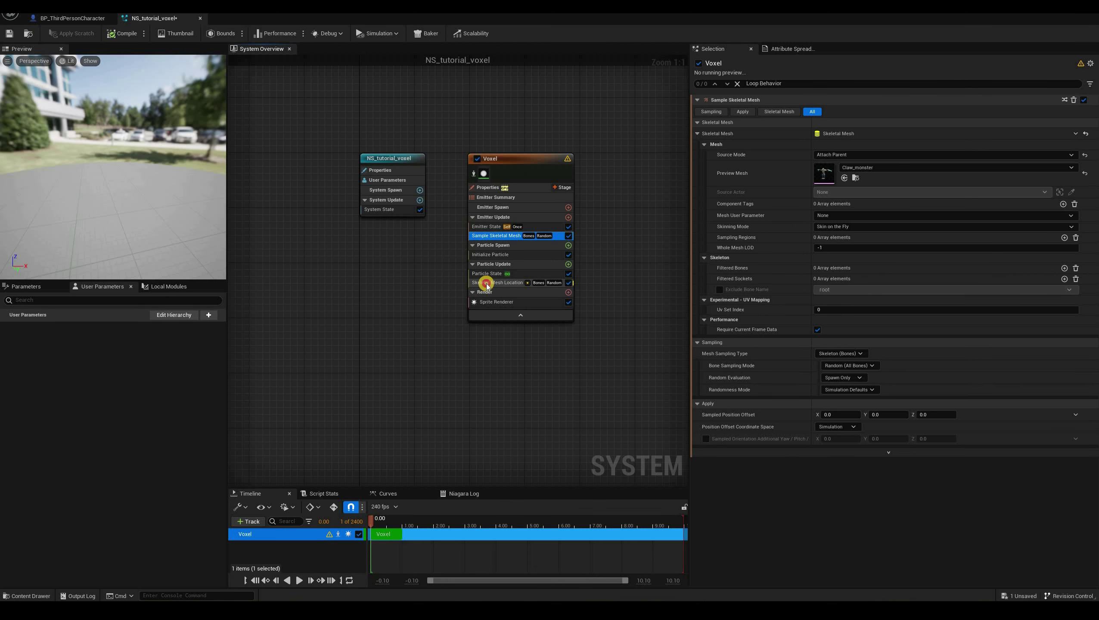
In Skeletal Mesh Location, set Source Mode to Attach Parent and Preview Mesh to Claw_monster
left_click(510, 282)
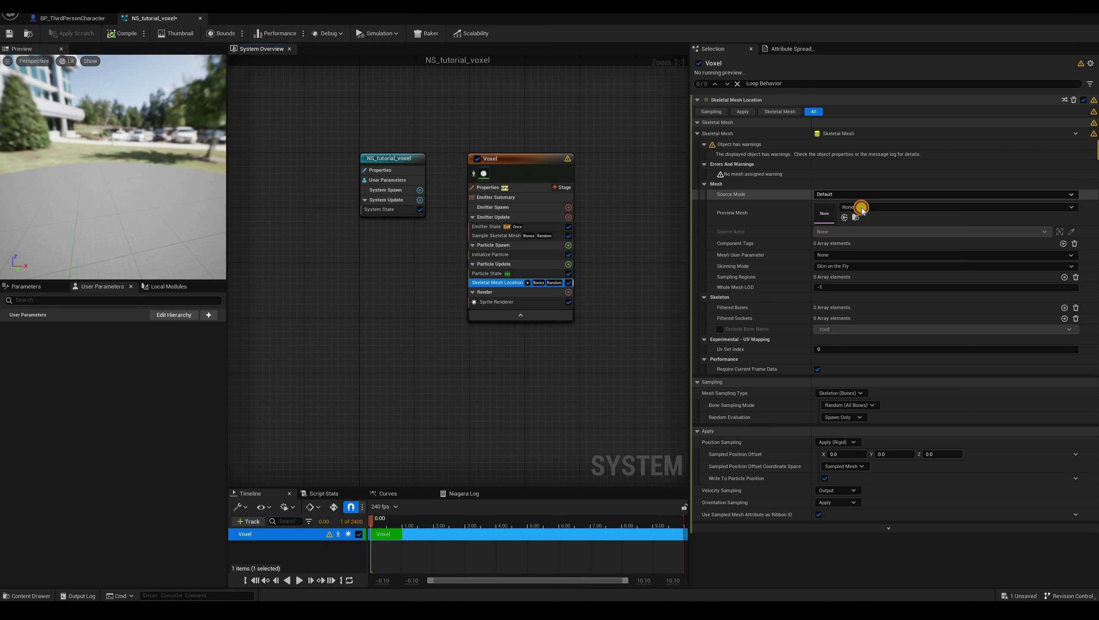
left_click(861, 195)
left_click(850, 219)
left_click(859, 207)
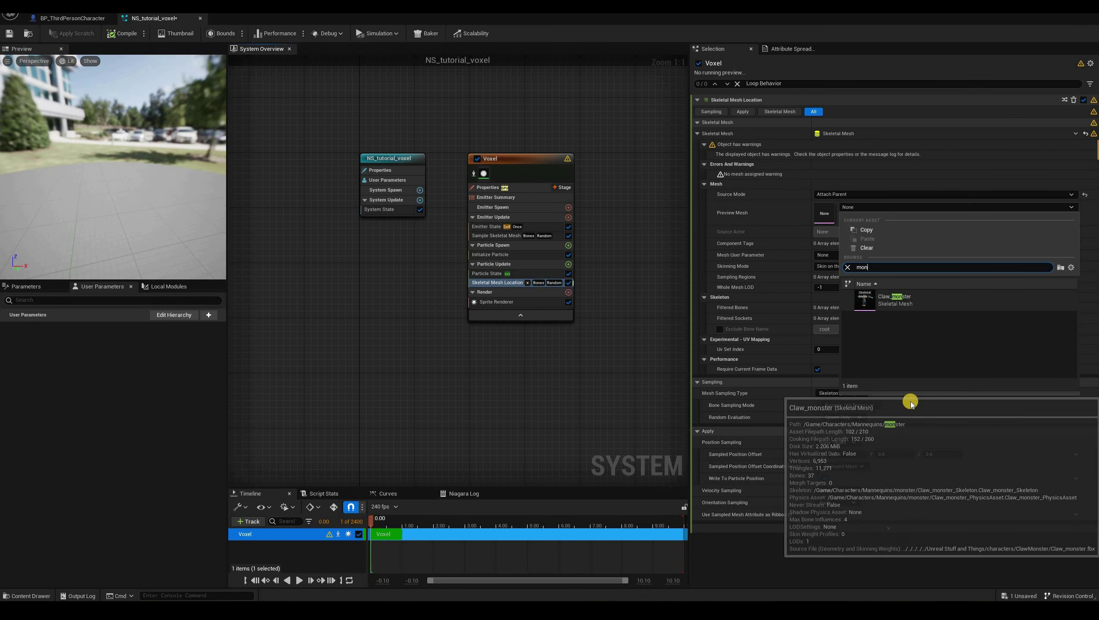
left_click(900, 300)
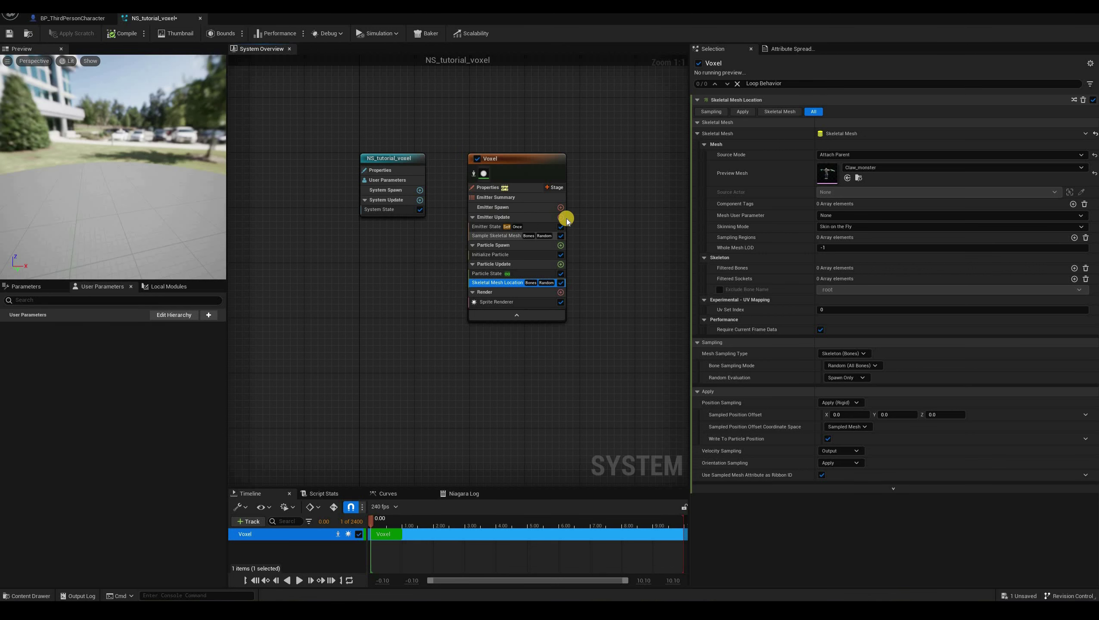
Add a Spawn Burst Instantaneous module to Emitter Update and set its Spawn Count to 1000
left_click(535, 217)
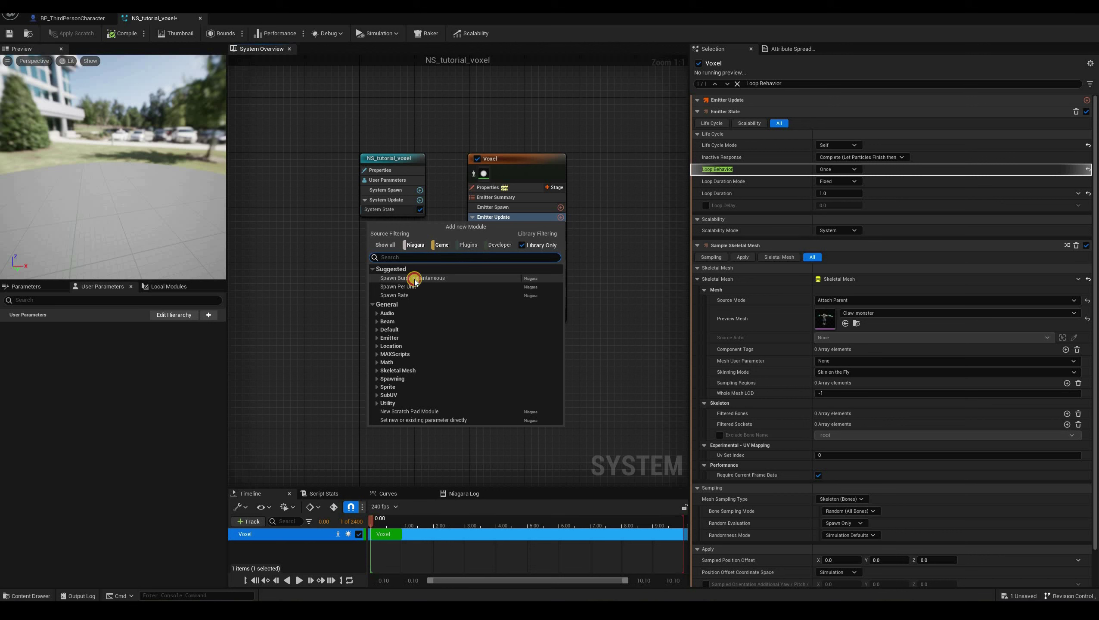
left_click(401, 278)
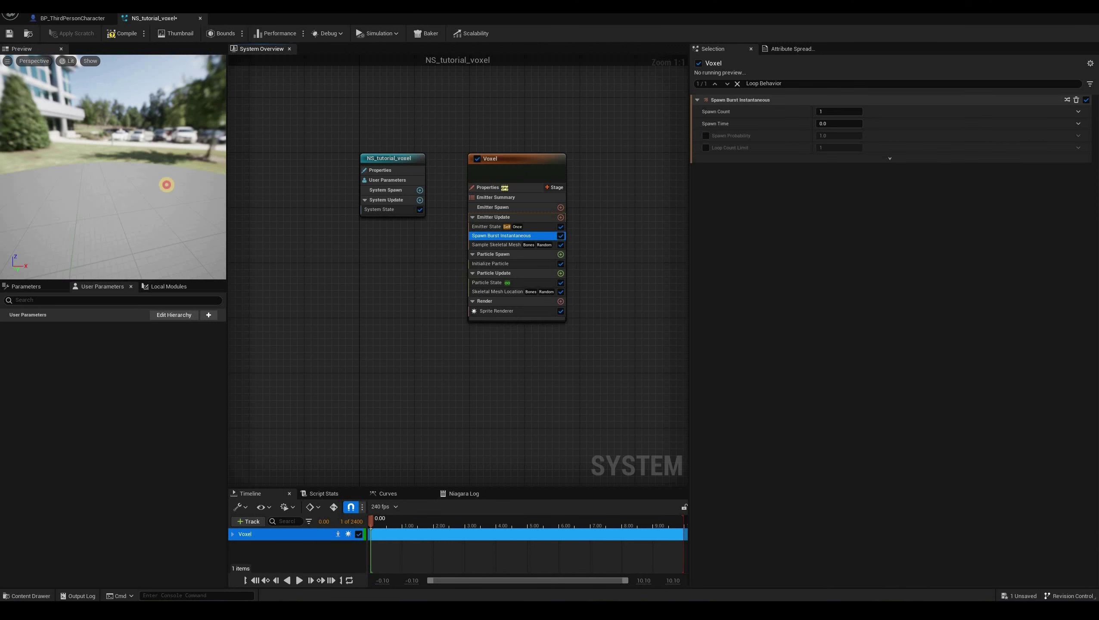
left_click_drag(199, 201, 145, 169)
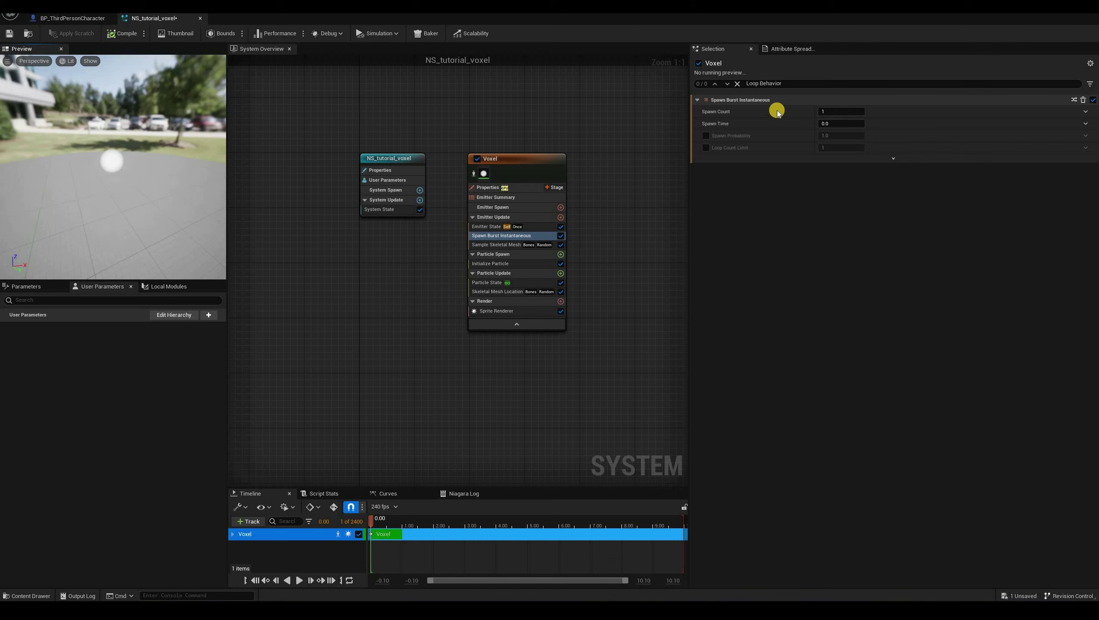
left_click(823, 111)
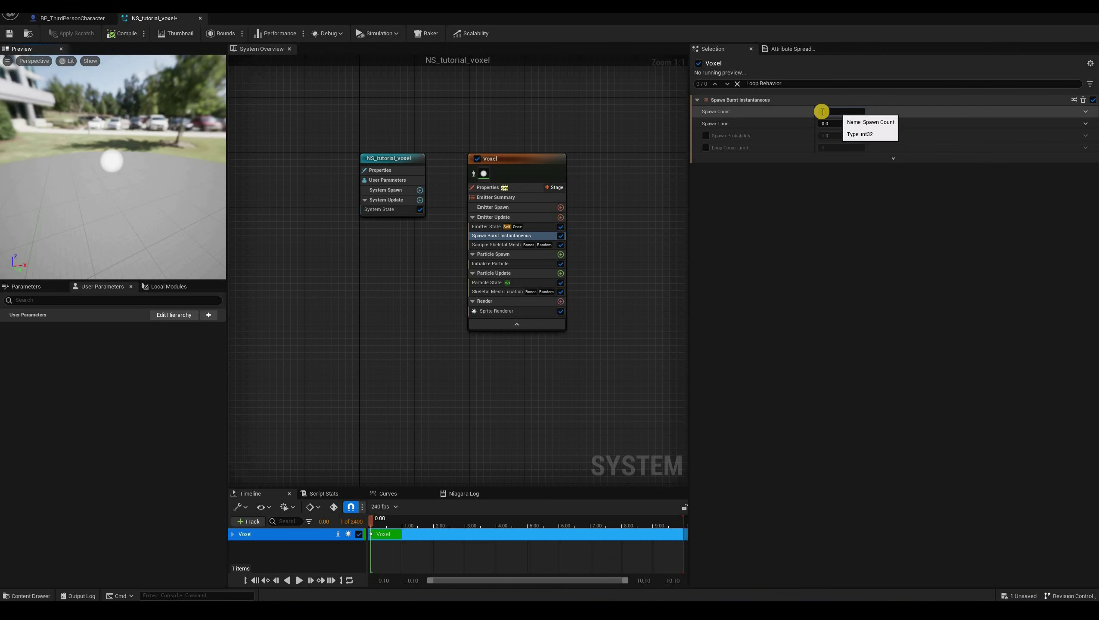
key("Return")
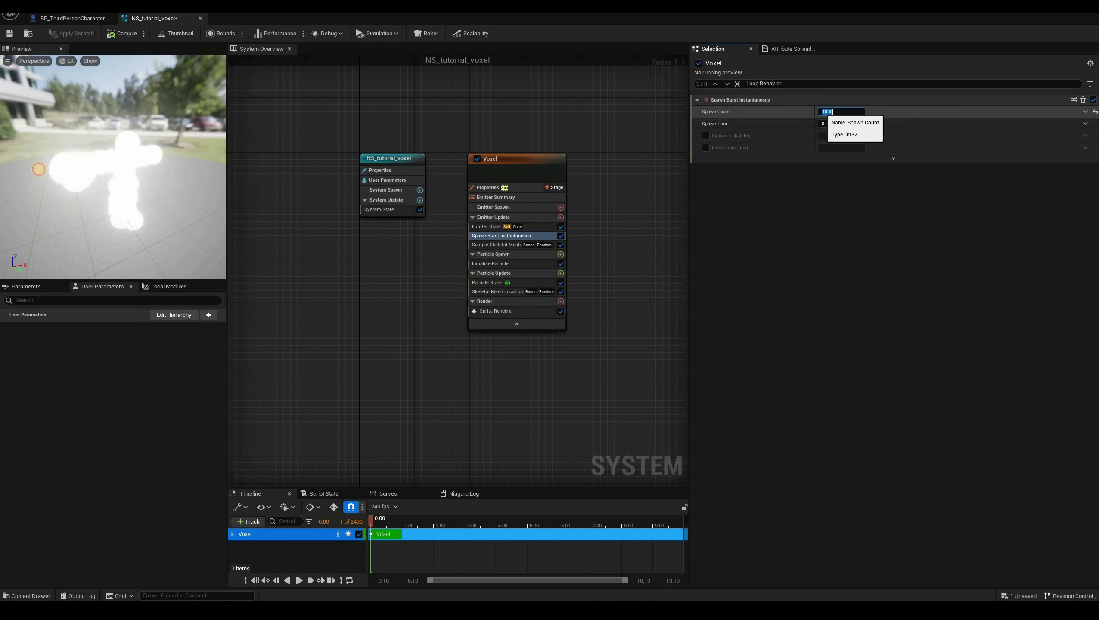
left_click_drag(204, 161, 454, 318)
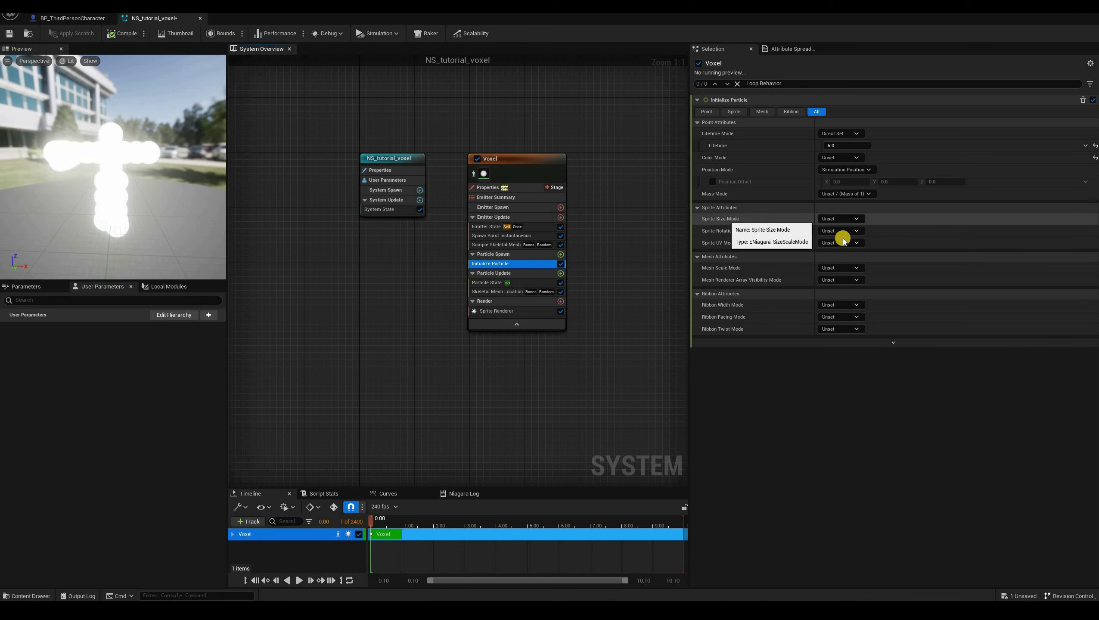
In Initialize Particle, set Sprite Size Mode to Uniform with a Uniform Sprite Size of 1.0
left_click(841, 219)
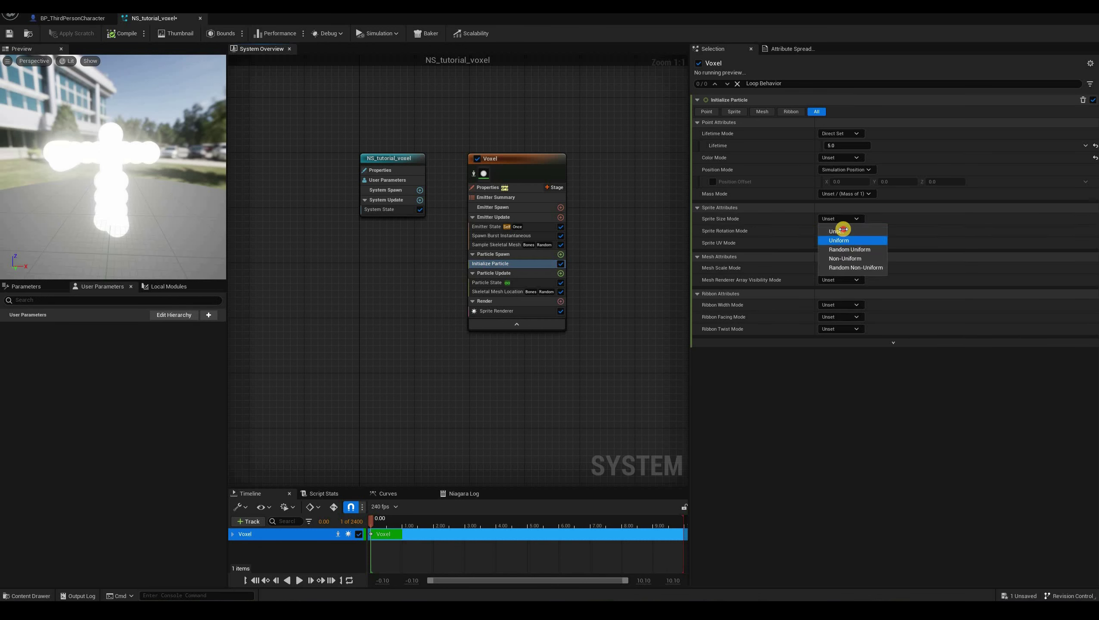
left_click(838, 240)
left_click(844, 230)
type("1")
key("Return")
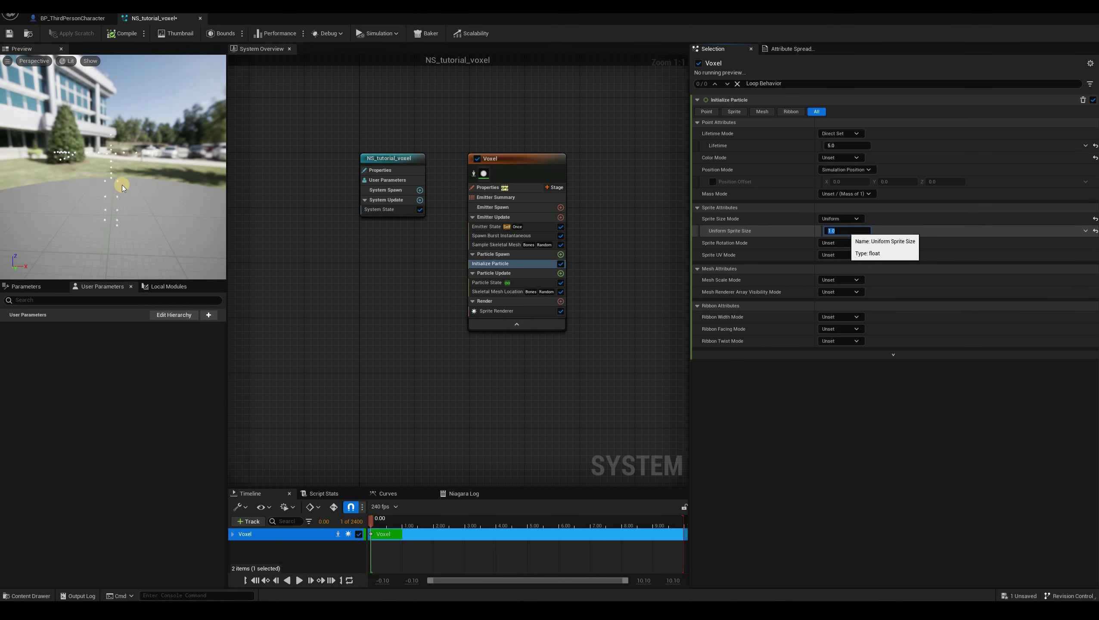
left_click_drag(174, 182, 98, 171)
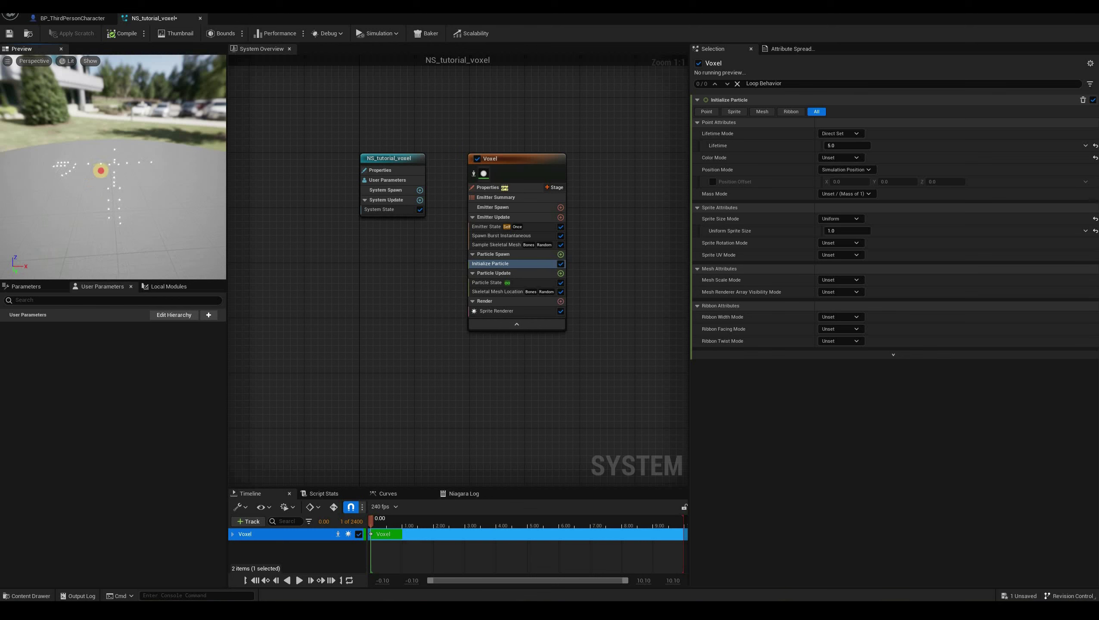
left_click_drag(139, 215, 143, 186)
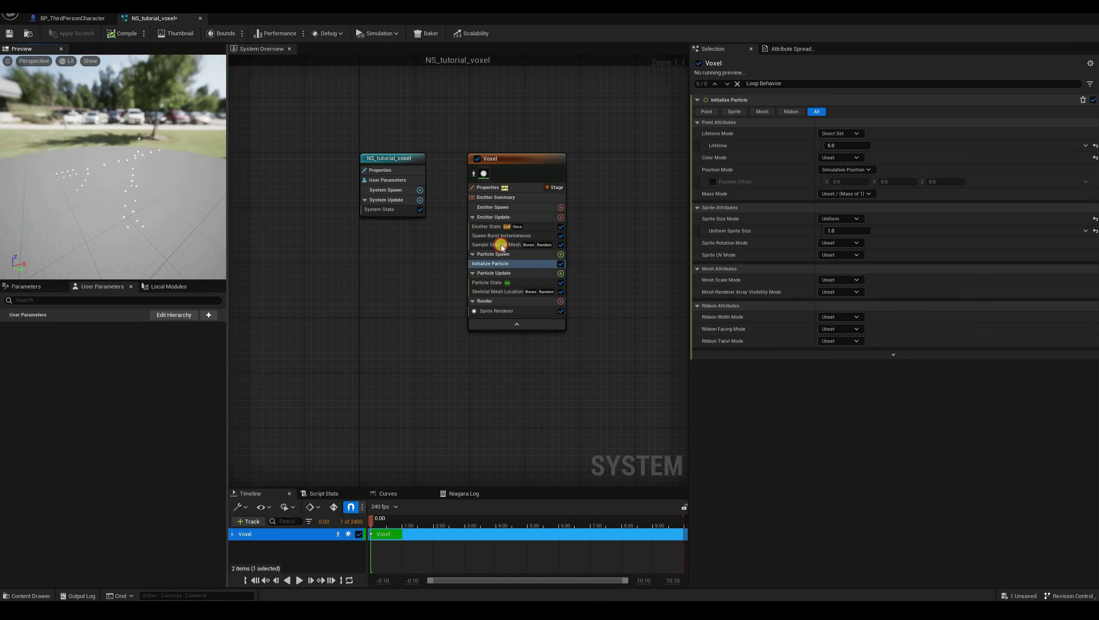
Set the Mesh Sampling Type of Sample Skeletal Mesh to Surface (Triangles)
left_click(548, 246)
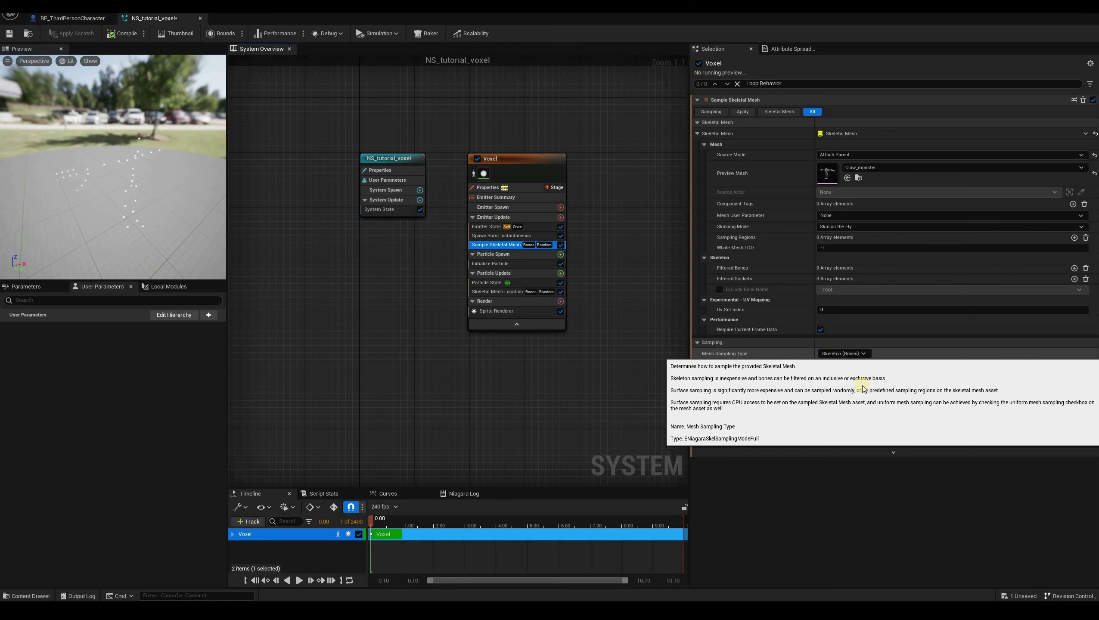
left_click(844, 353)
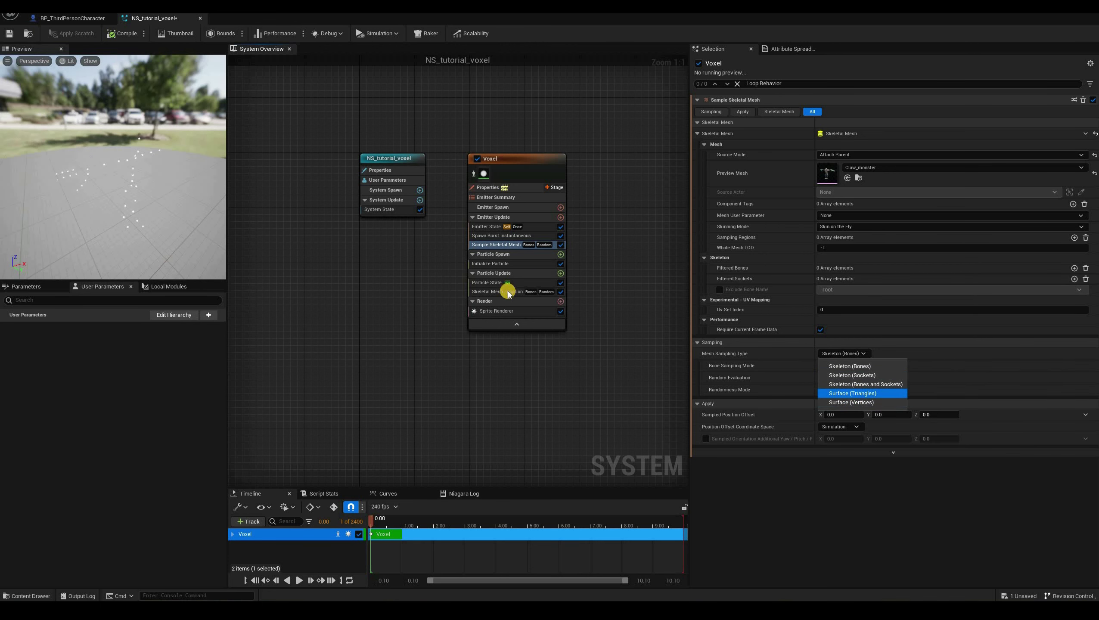
left_click(844, 394)
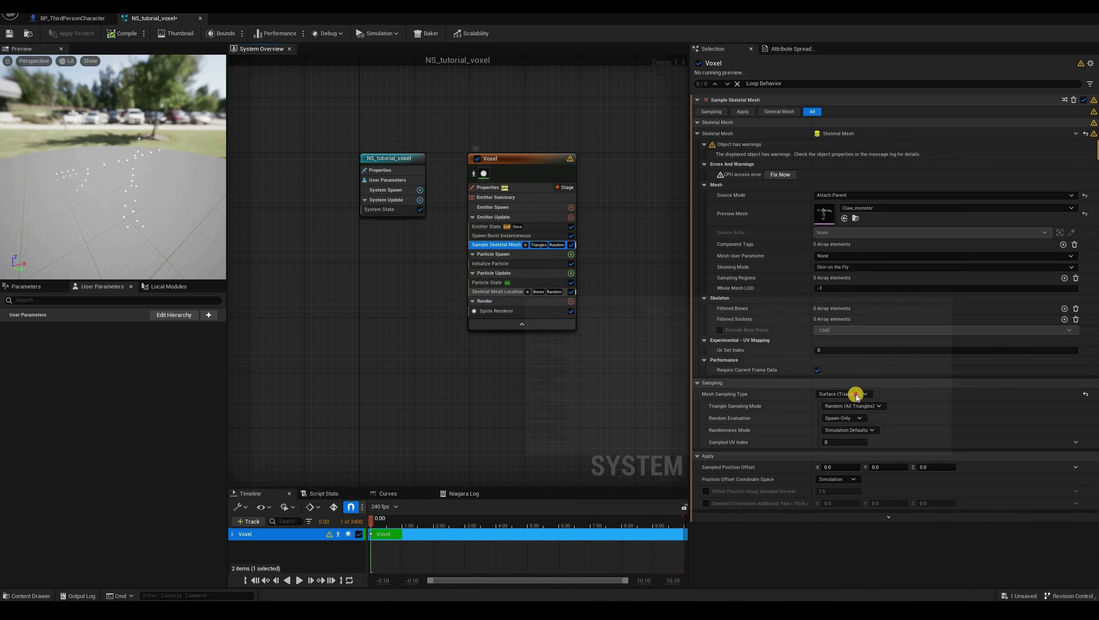
Set Skeletal Mesh Location's Mesh Sampling Type to Surface (Triangles) and apply the offered fix for the Claw_monster CPU access error
left_click(497, 292)
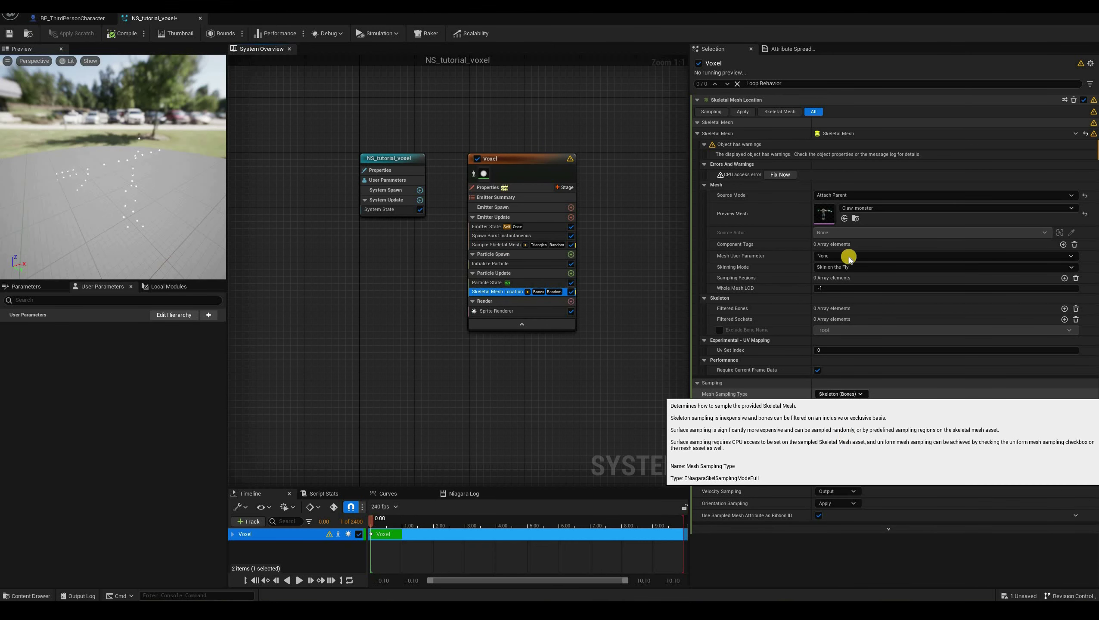
left_click(841, 394)
left_click(841, 434)
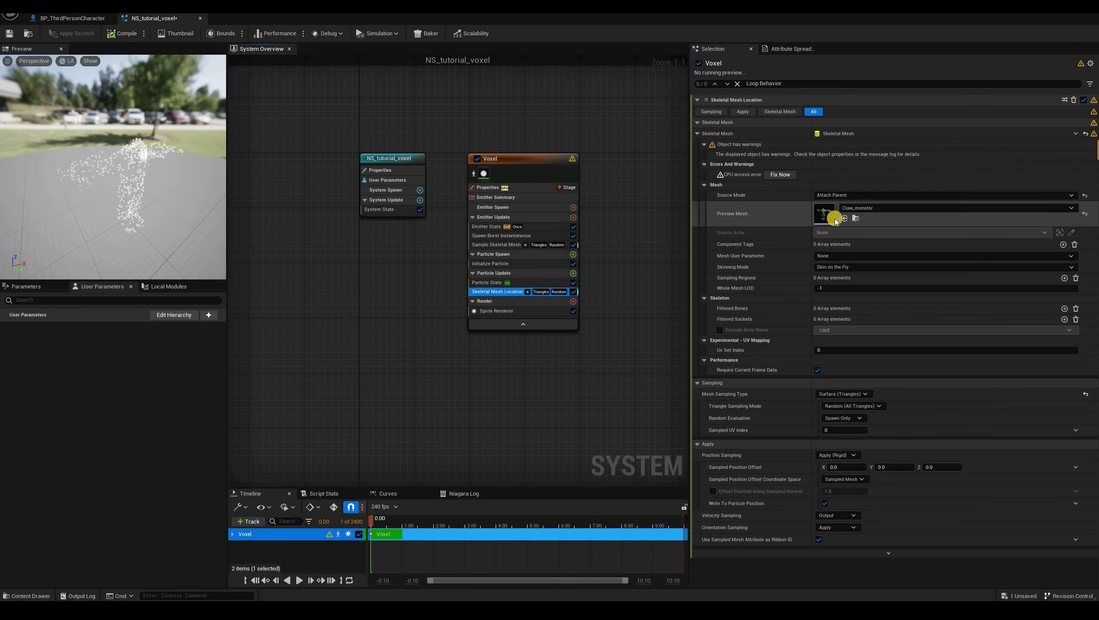
left_click(781, 174)
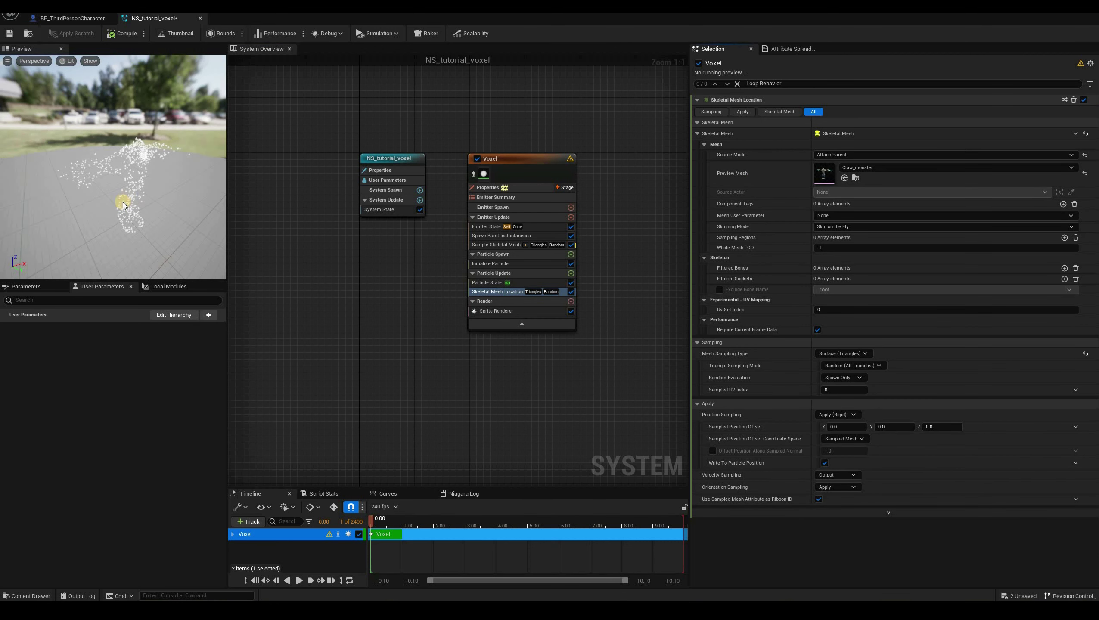
left_click_drag(97, 209, 23, 137)
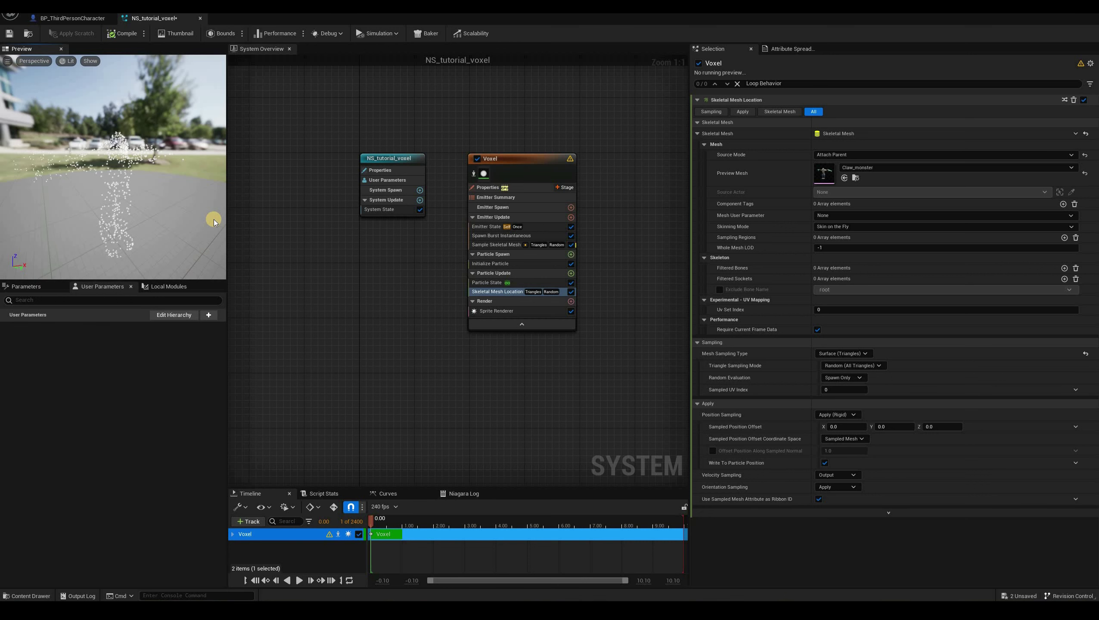
Replace the Voxel emitter's Sprite Renderer with a Mesh Renderer and expand its Meshes array
left_click(505, 312)
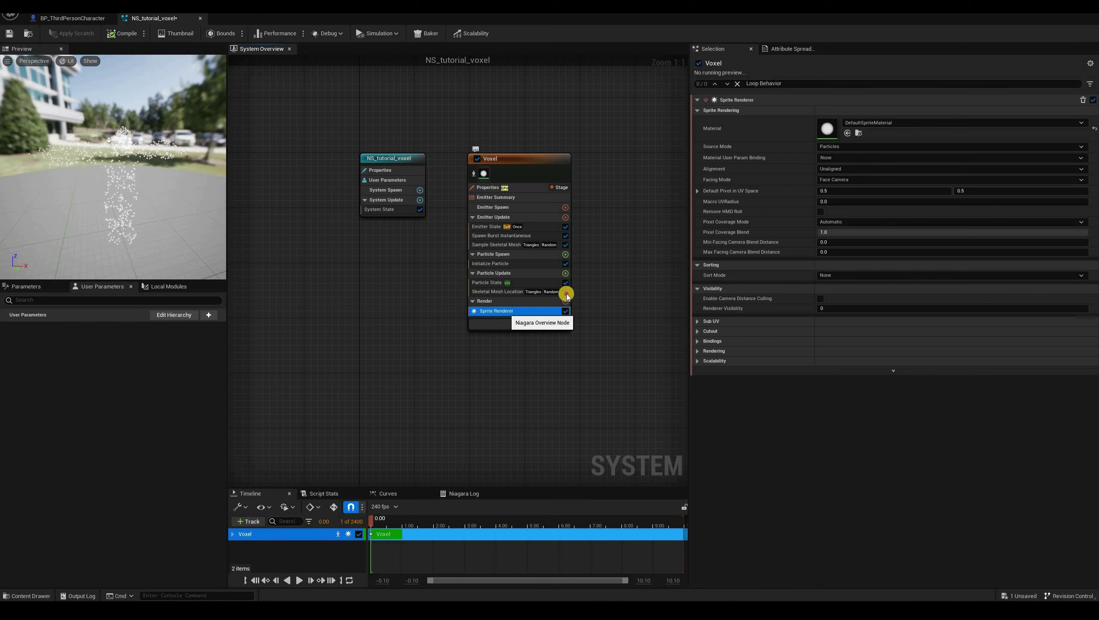
key("Delete")
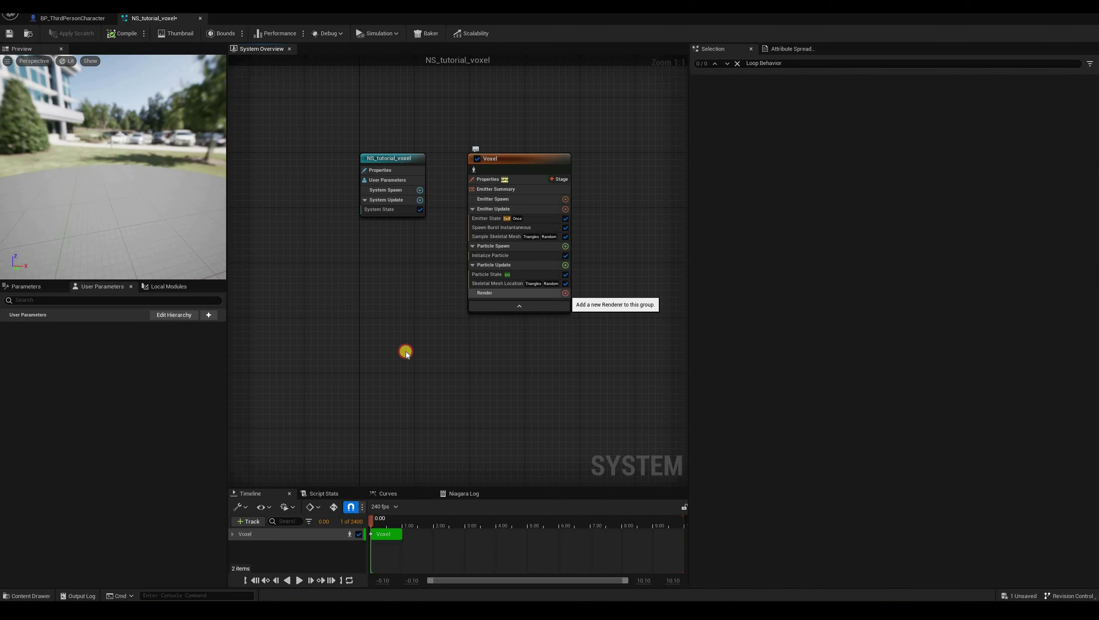
left_click(566, 293)
left_click(397, 352)
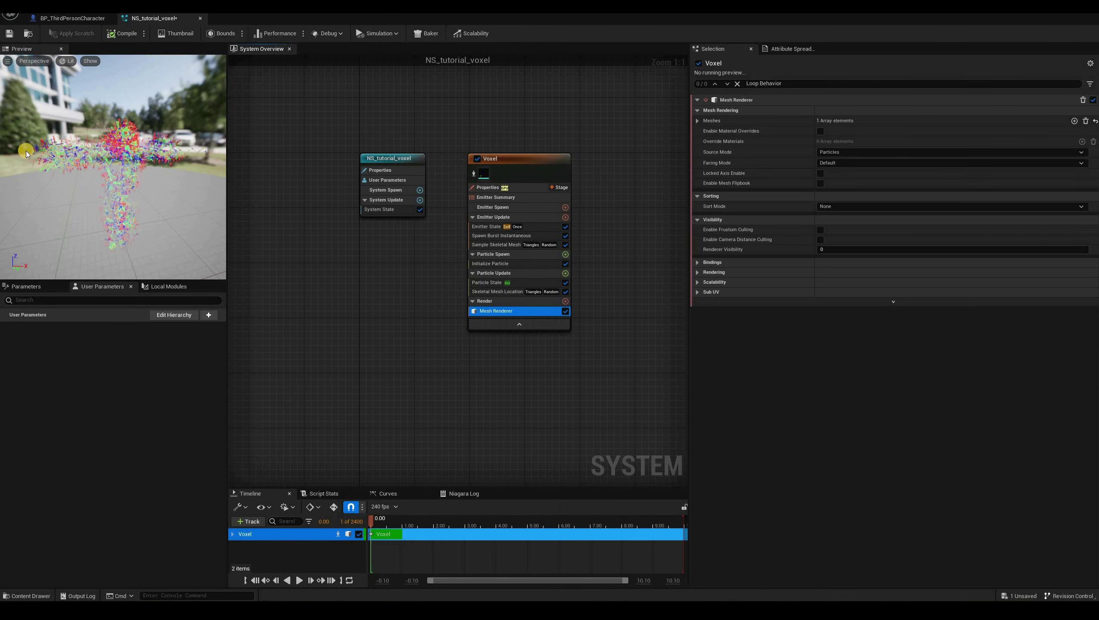
left_click_drag(101, 167, 93, 166)
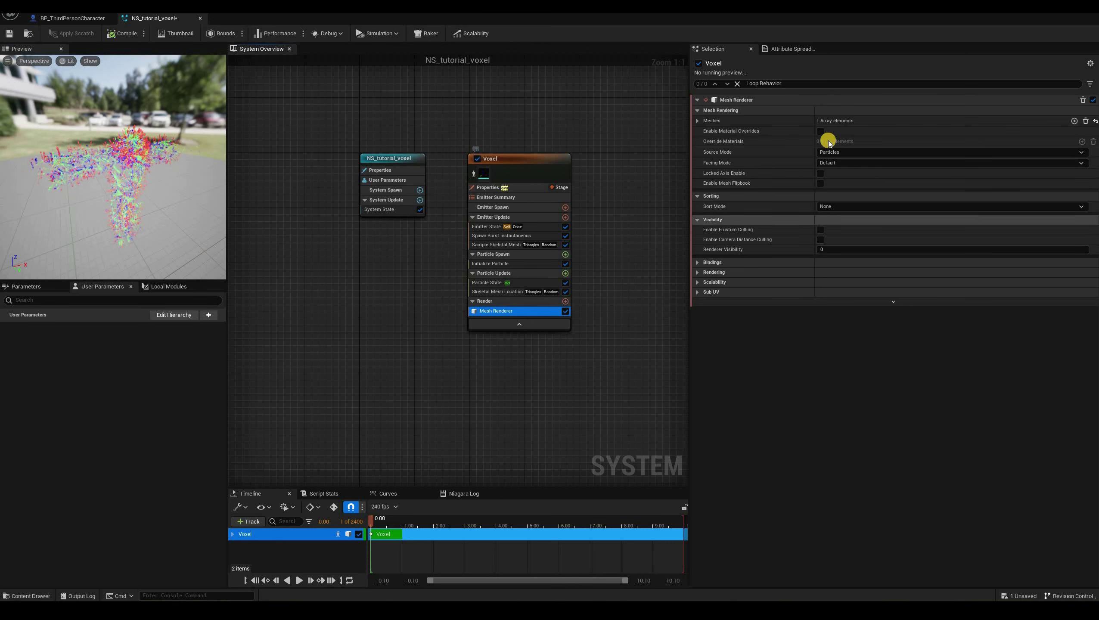
left_click(697, 121)
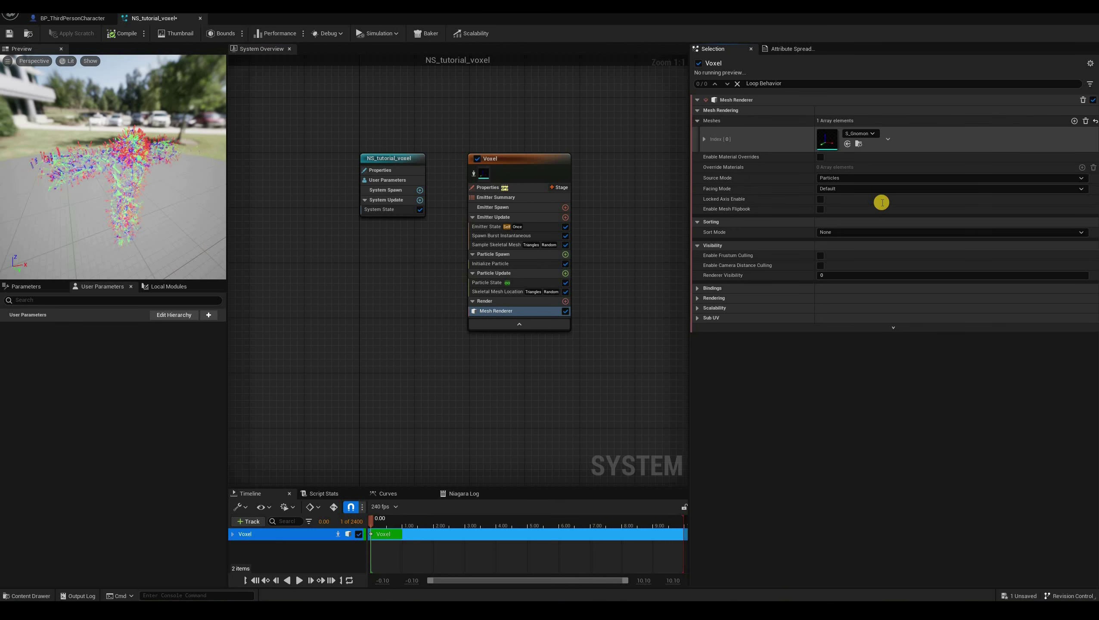
Assign the SM_Cube static mesh to the Mesh Renderer's first Meshes entry and inspect the result in the preview
left_click(861, 134)
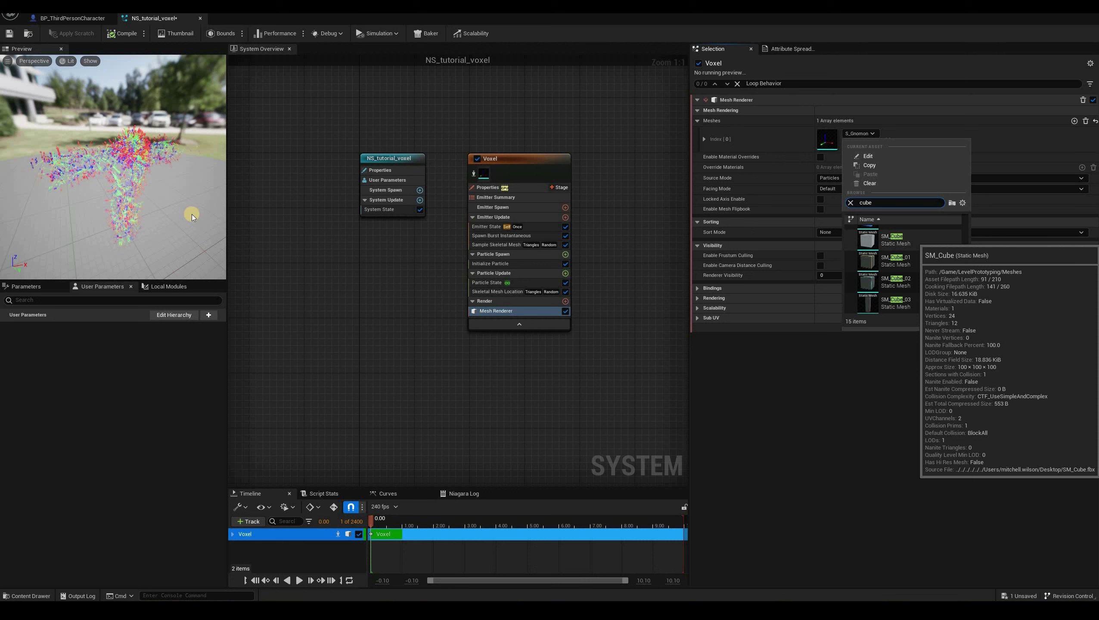
key("Return")
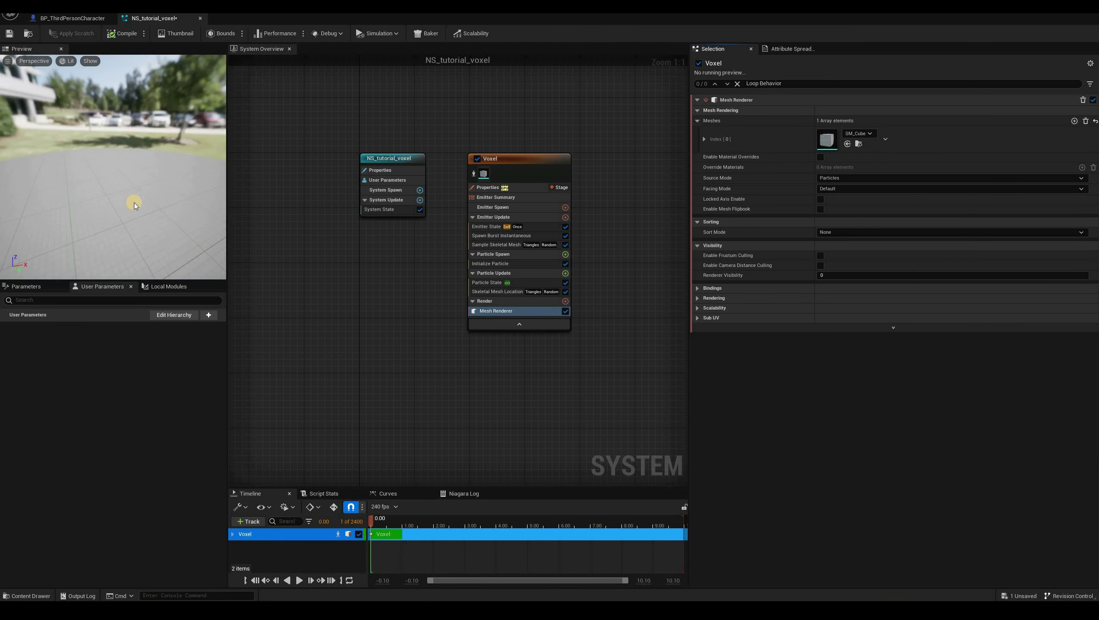
mouse_move(154, 193)
left_mouse_down()
mouse_move(20, 201)
mouse_move(163, 194)
mouse_move(157, 150)
left_mouse_up()
scroll(113, 174, "down", 10)
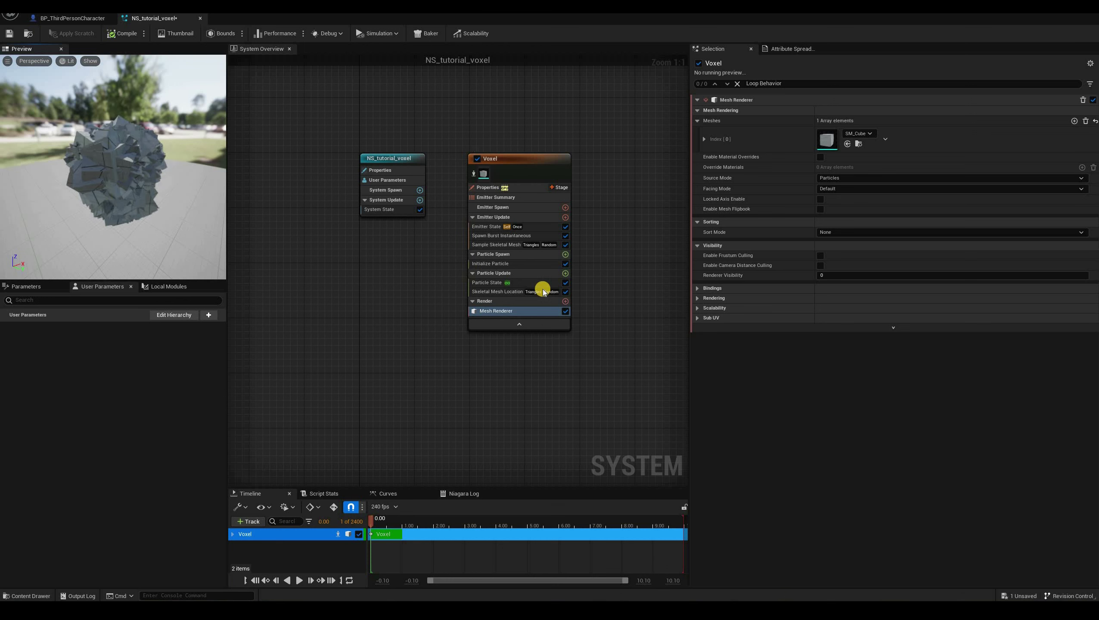
In the Voxel emitter's Initialize Particle module, set Sprite Size Mode to Unset
left_click(522, 263)
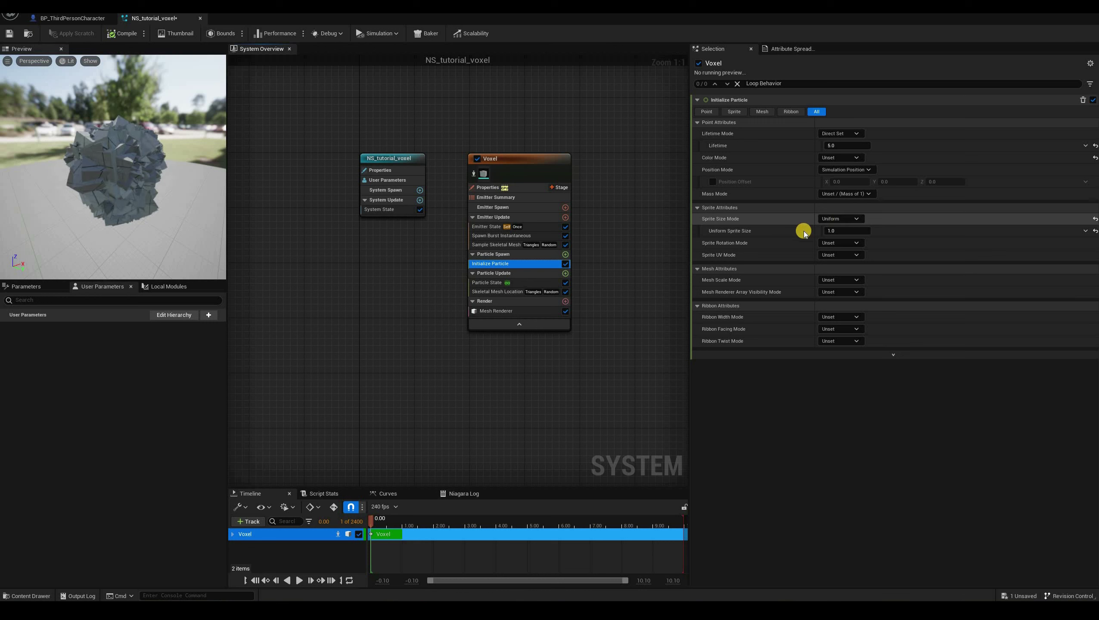
left_click(840, 219)
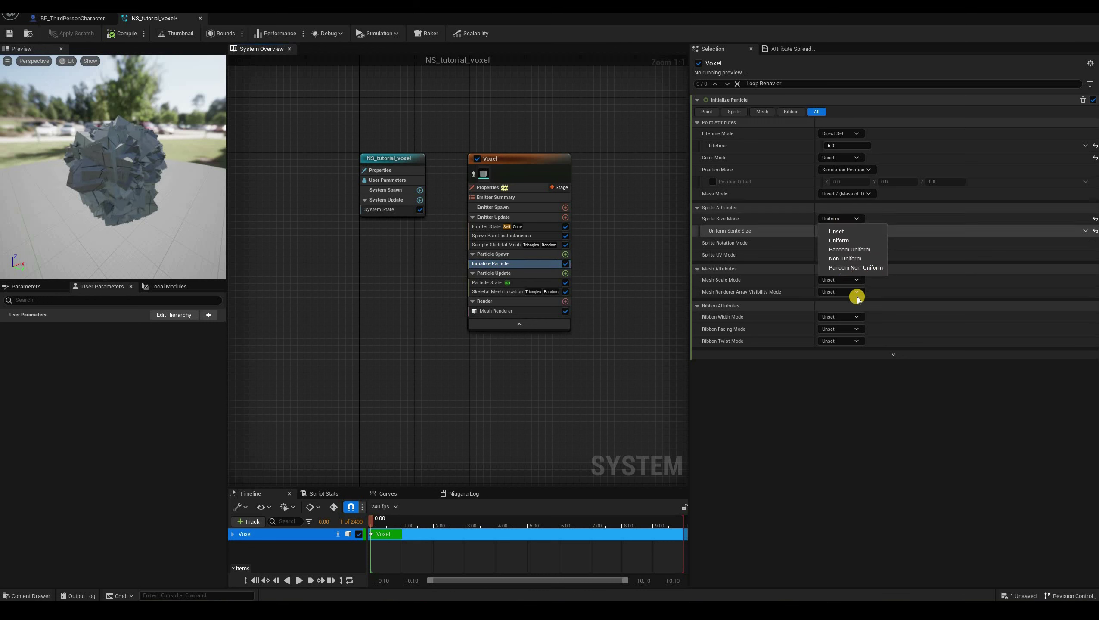
left_click(838, 232)
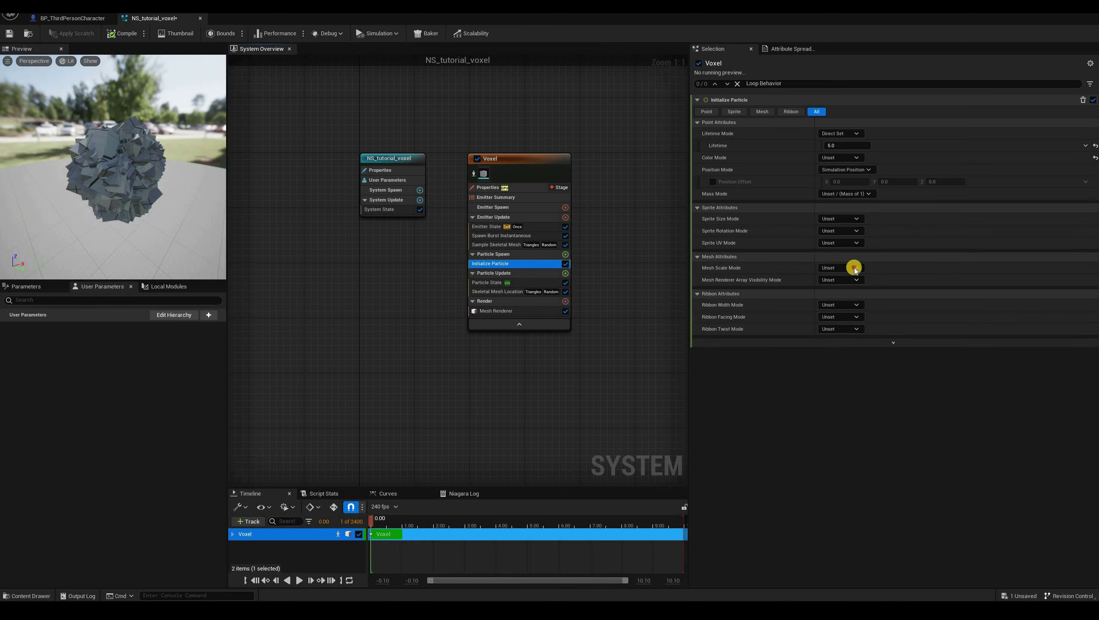
Set Initialize Particle's Mesh Scale Mode to Uniform with a Mesh Uniform Scale of 0.1
left_click(839, 269)
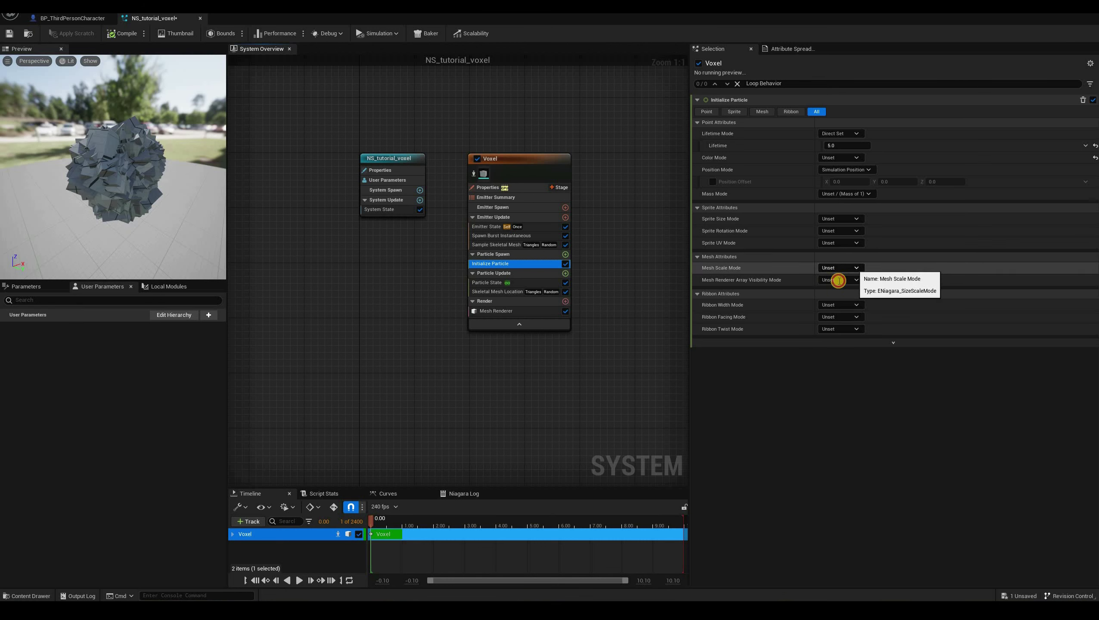
left_click(887, 291)
key("Tab")
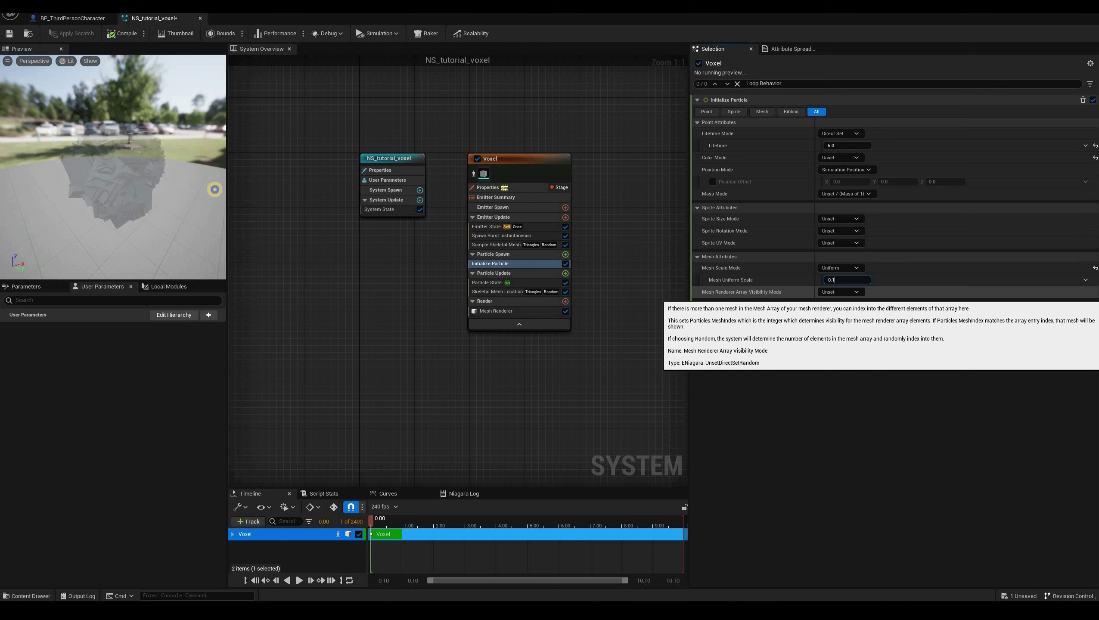
key("Return")
left_click(87, 174)
scroll(157, 187, "up", 10)
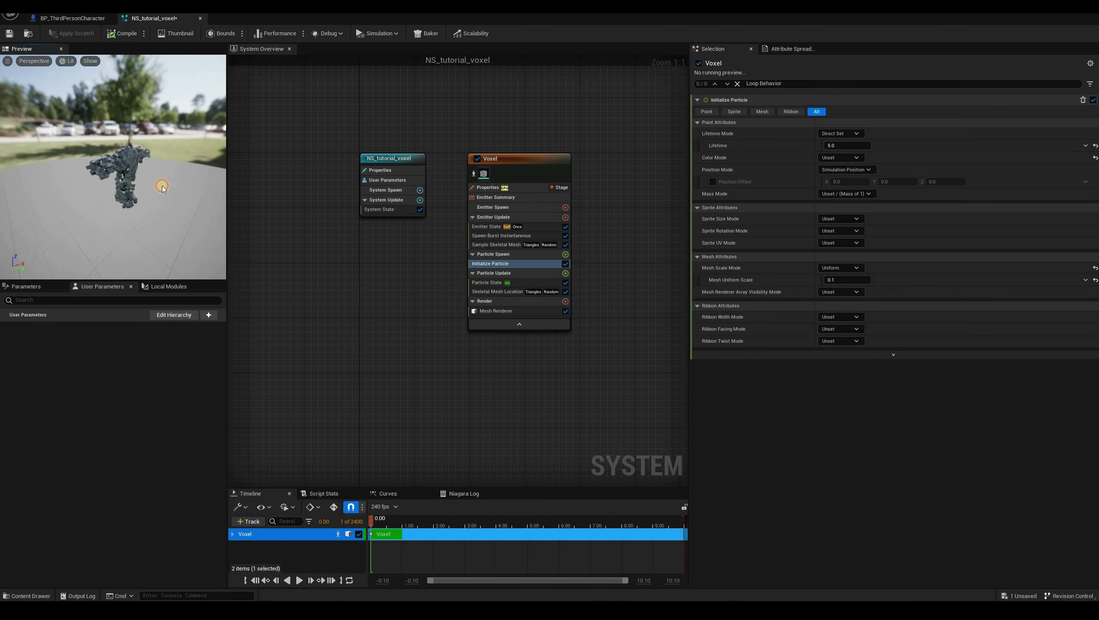
left_click_drag(150, 193, 119, 166)
left_click_drag(141, 207, 253, 216)
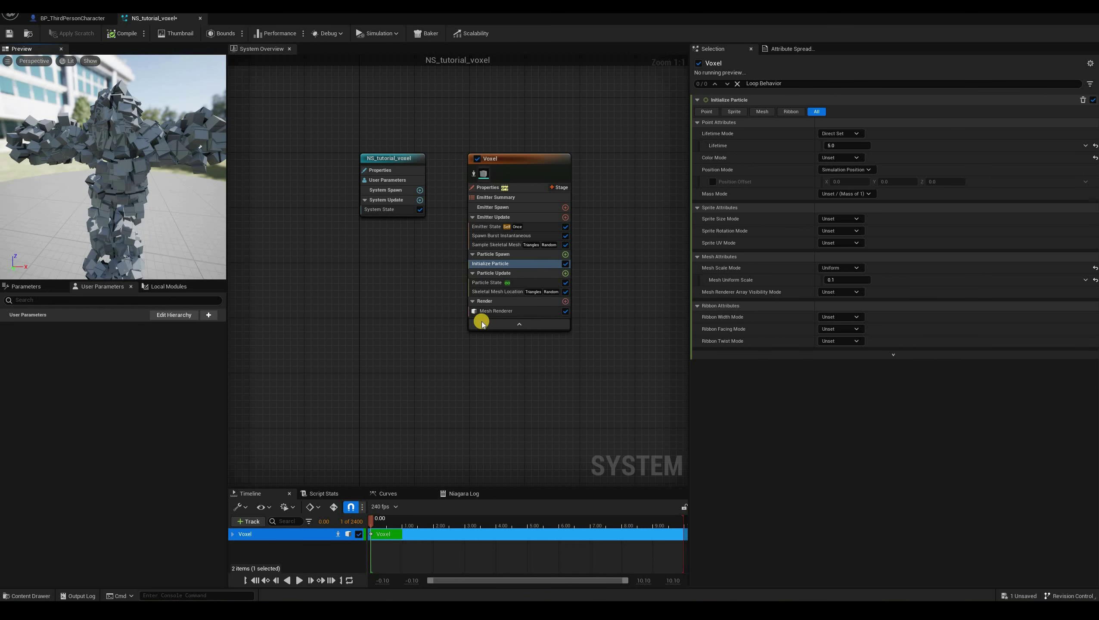
left_click_drag(473, 323, 143, 211)
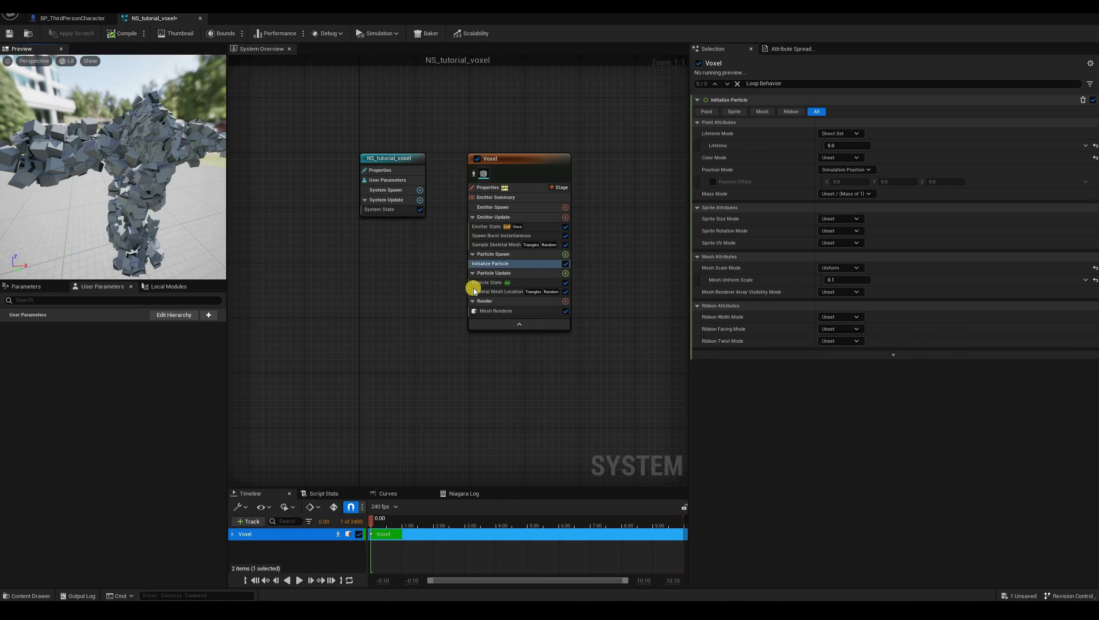
Set Orientation Sampling to Output in the Skeletal Mesh Location module and check the cubes' alignment in the preview
left_click(512, 292)
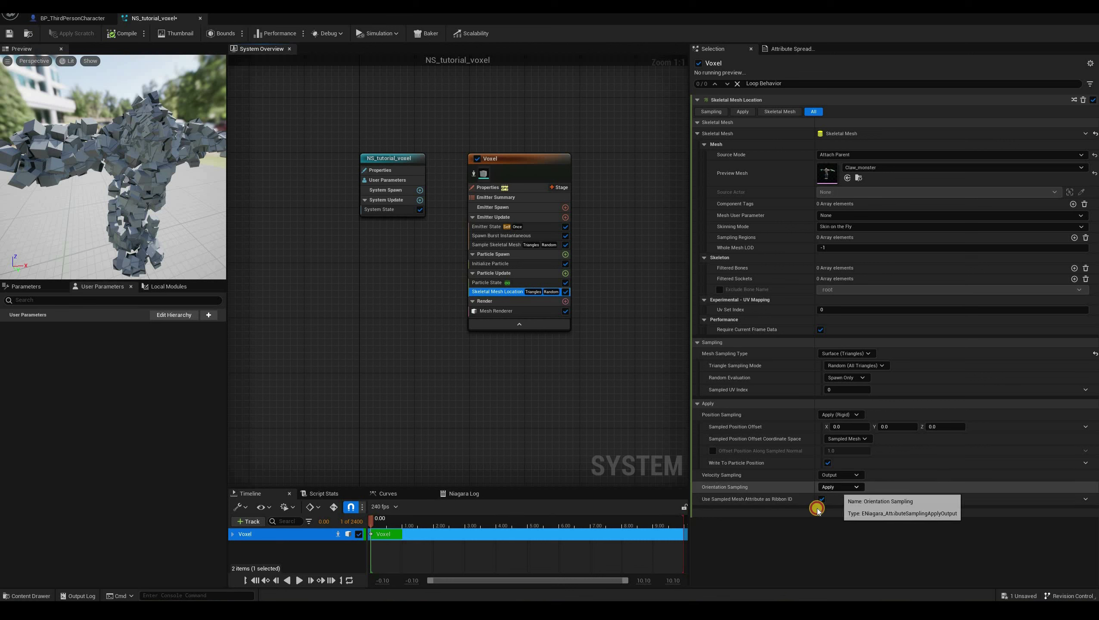
left_click(840, 487)
key("Return")
left_click_drag(131, 149, 53, 148)
left_click_drag(127, 155, 377, 308)
scroll(439, 282, "down", 3)
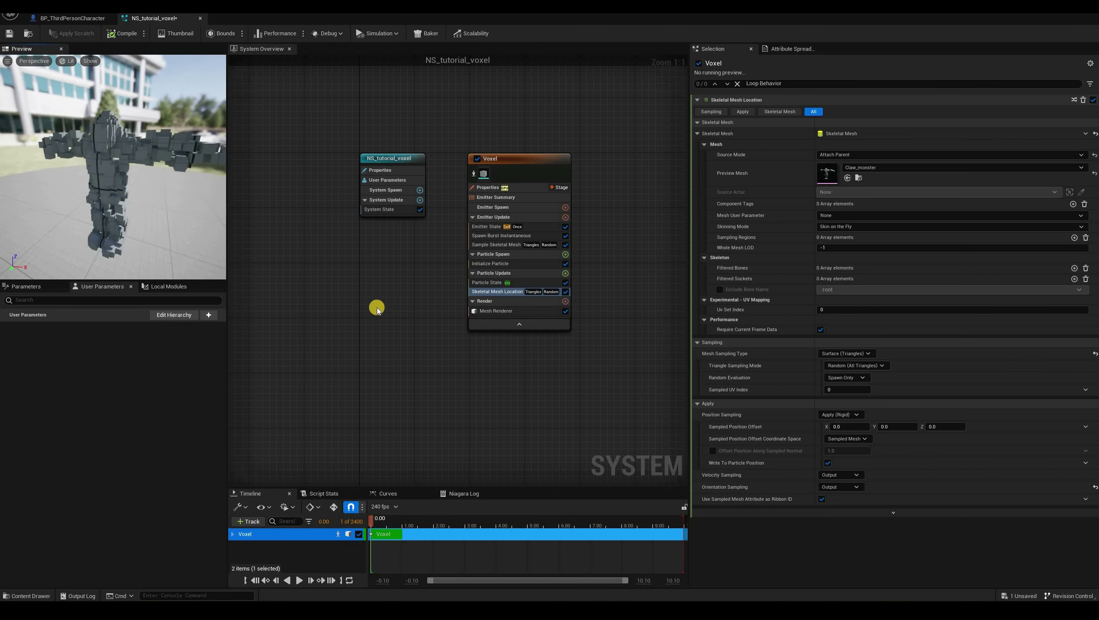
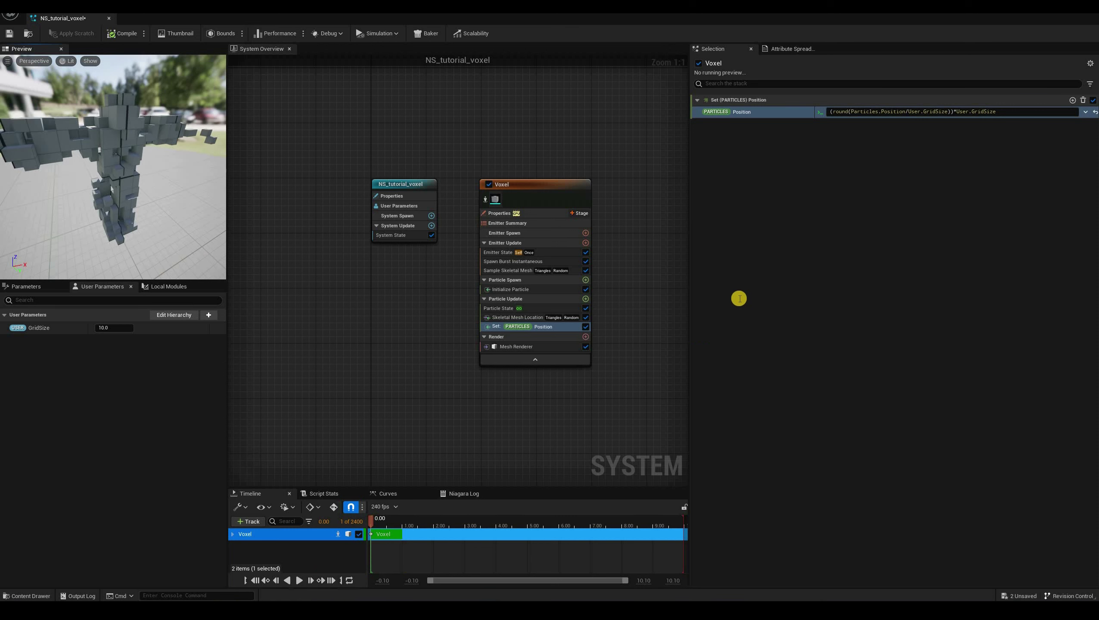
Switch to WordPad to examine the grid-snapping expression (round(Particles.Position/User.GridSize))*User.GridSize, then return to the Niagara system
key("alt+Tab")
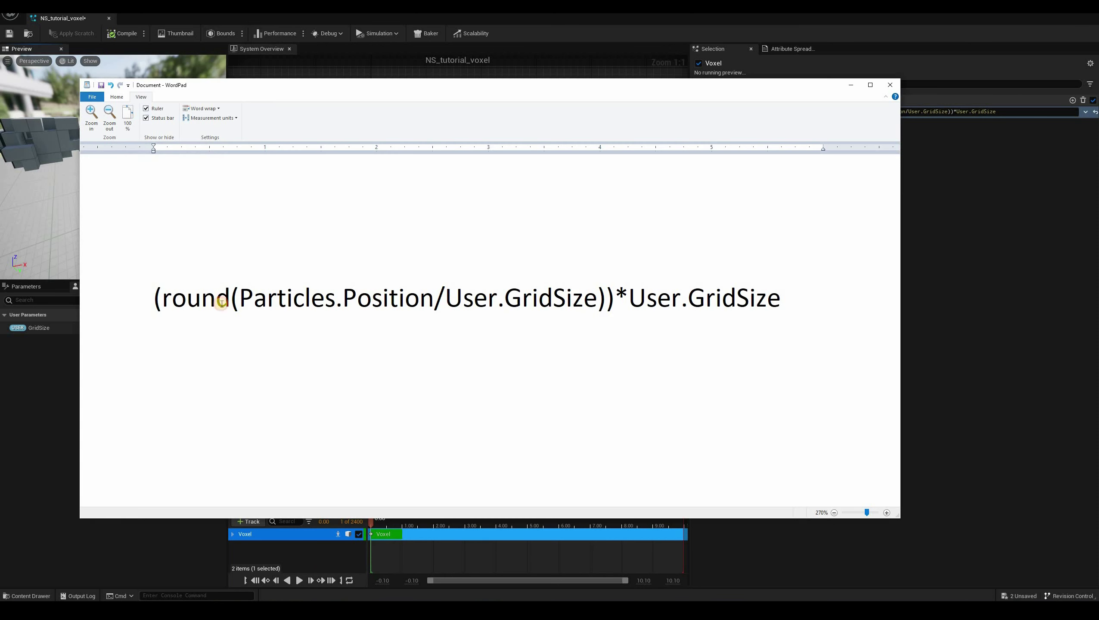
key("End")
key("ctrl+shift+Left")
key("ctrl+shift+Left")
key("ctrl+shift+Left")
key("ctrl+shift+Left")
key("ctrl+shift+Left")
key("ctrl+shift+Left")
key("ctrl+shift+Left")
key("ctrl+shift+Left")
key("ctrl+shift+Left")
key("ctrl+shift+Left")
key("ctrl+shift+Left")
key("ctrl+shift+Left")
key("ctrl+shift+Left")
key("ctrl+shift+Left")
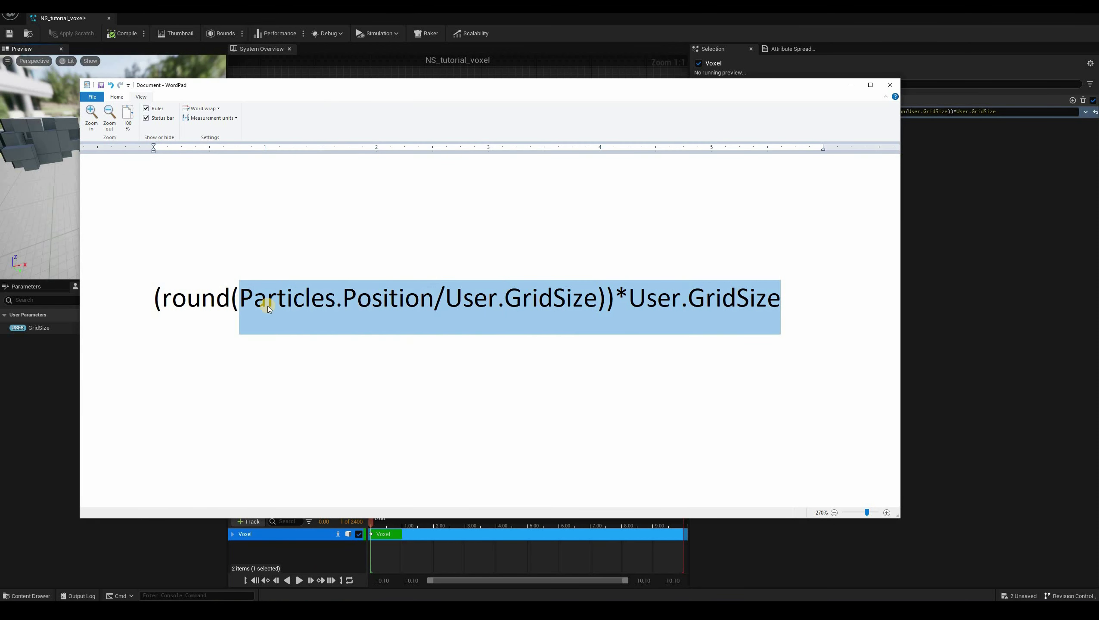
key("ctrl+shift+Left")
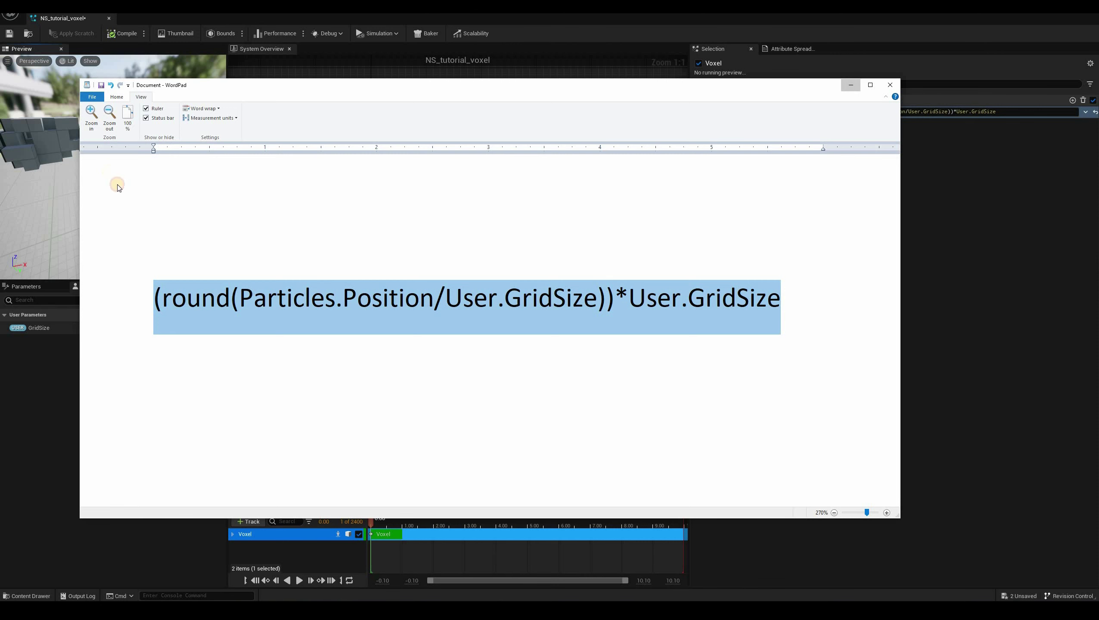
left_click(851, 85)
Set the GridSize user parameter to 5.0 and inspect the voxel spacing in the preview
mouse_move(172, 185)
left_mouse_down()
mouse_move(148, 174)
mouse_move(187, 187)
left_mouse_up()
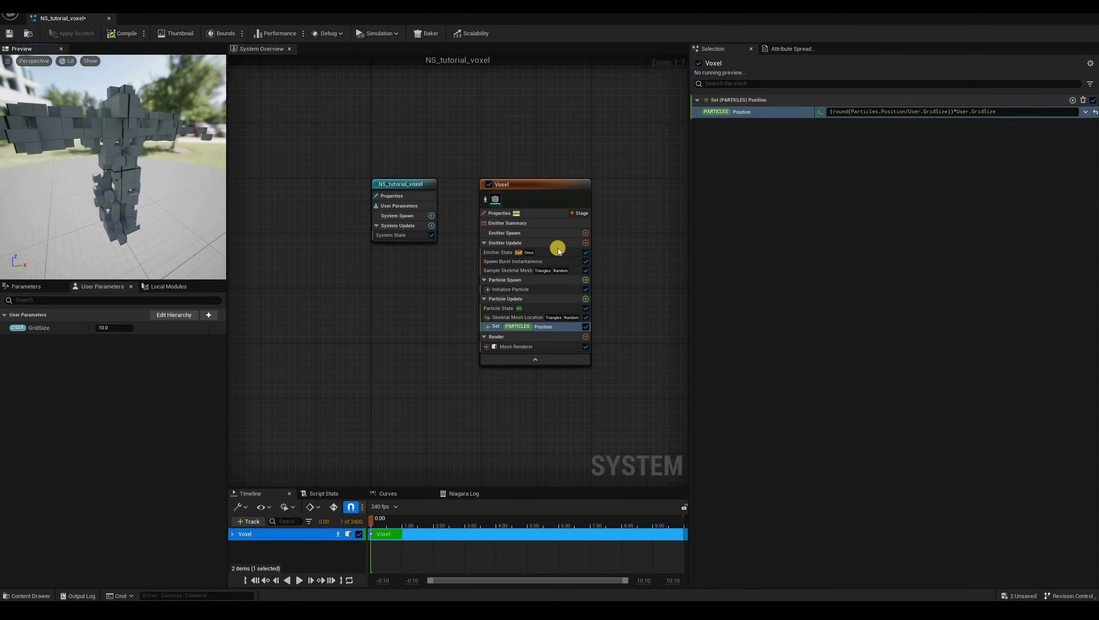
mouse_move(112, 126)
left_mouse_down()
mouse_move(115, 139)
mouse_move(133, 126)
left_mouse_up()
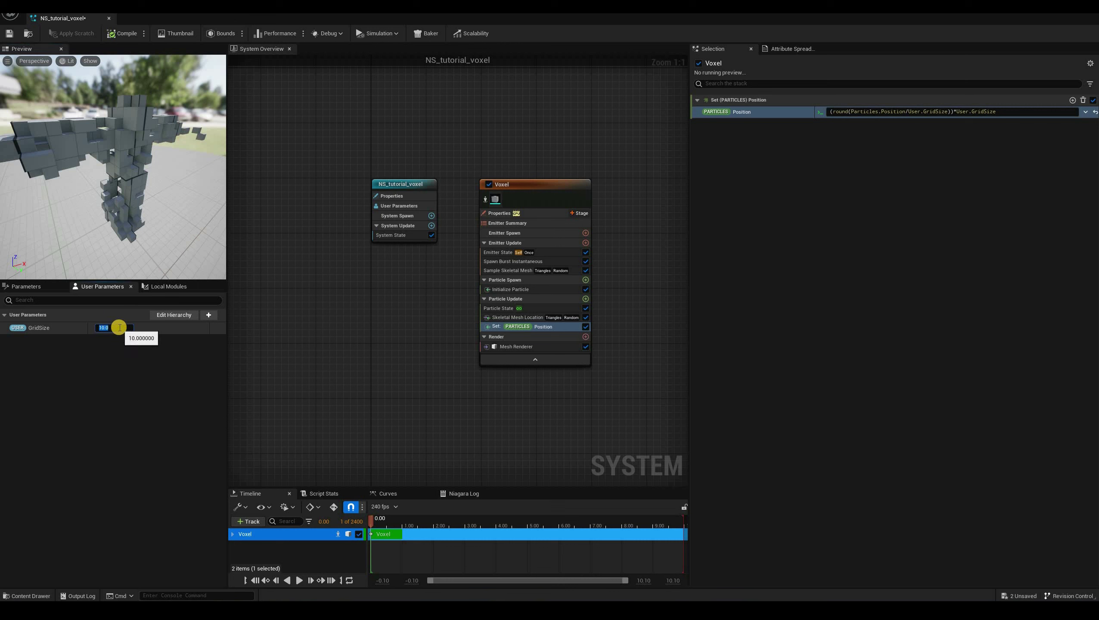
key("Return")
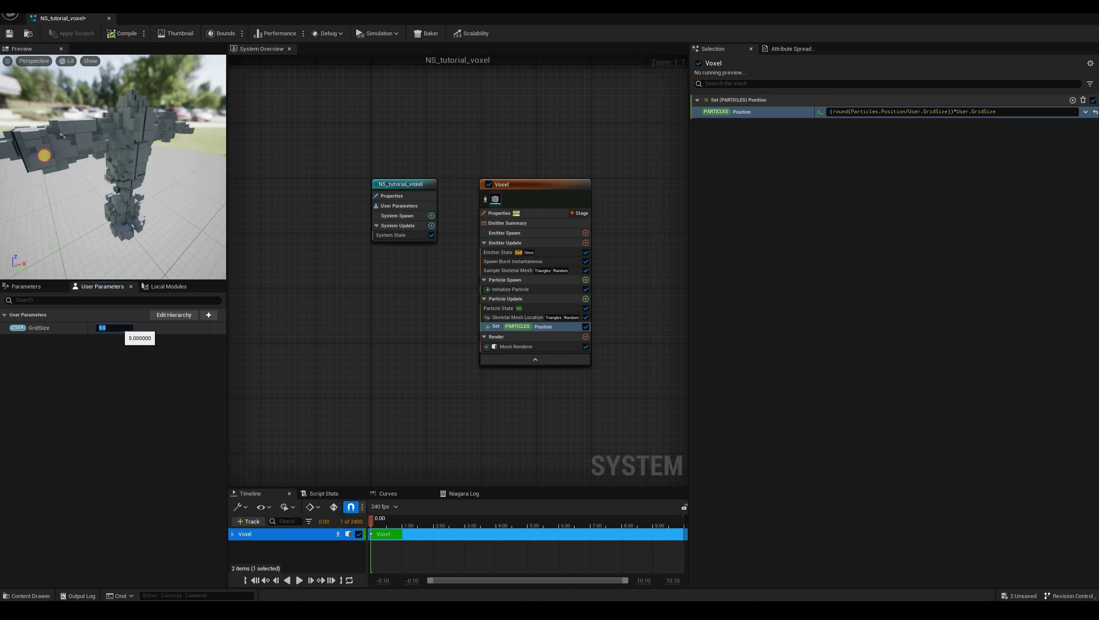
right_click_drag(59, 132, 105, 128)
left_click_drag(106, 128, 140, 118)
right_click_drag(140, 118, 160, 123)
left_click_drag(161, 124, 188, 171)
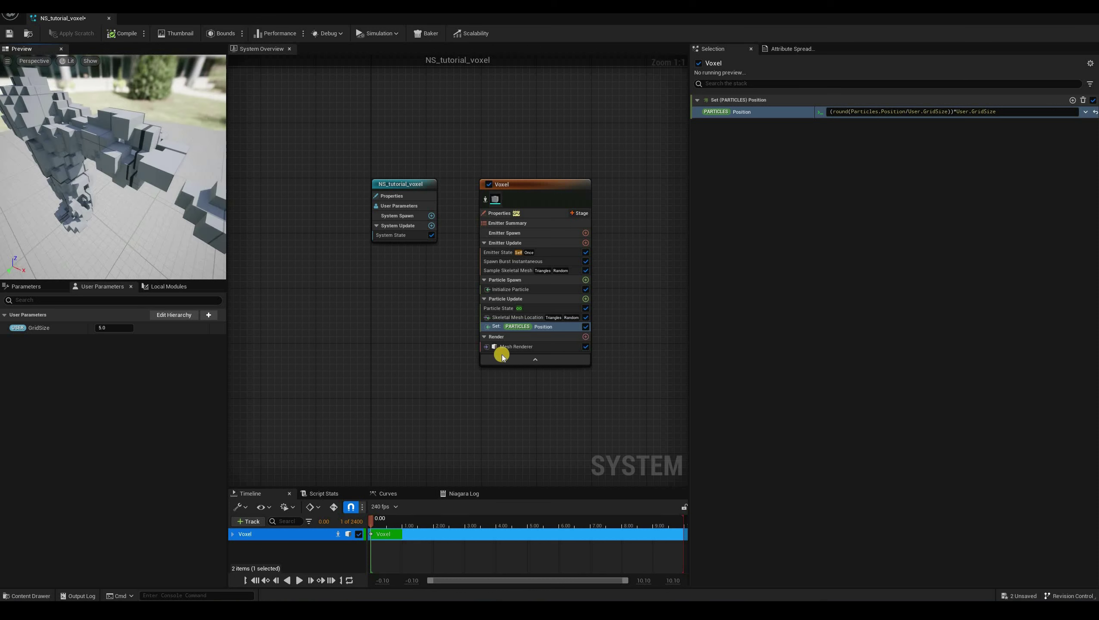
Set the GridSize user parameter to 4.0 and inspect the voxelized monster from several angles
left_click(117, 329)
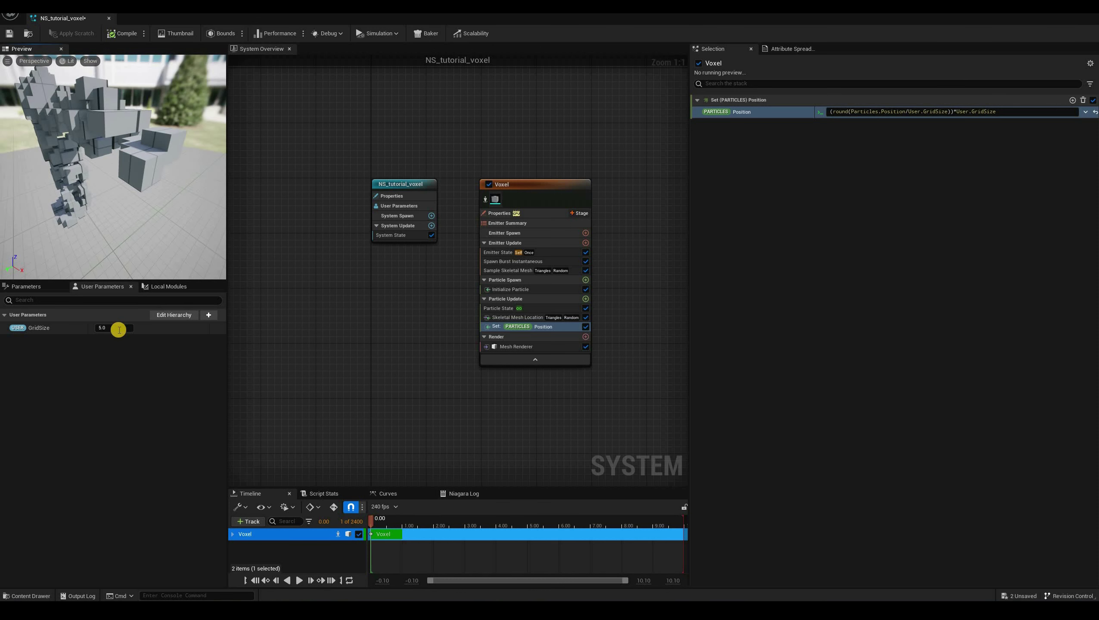
left_click(119, 330)
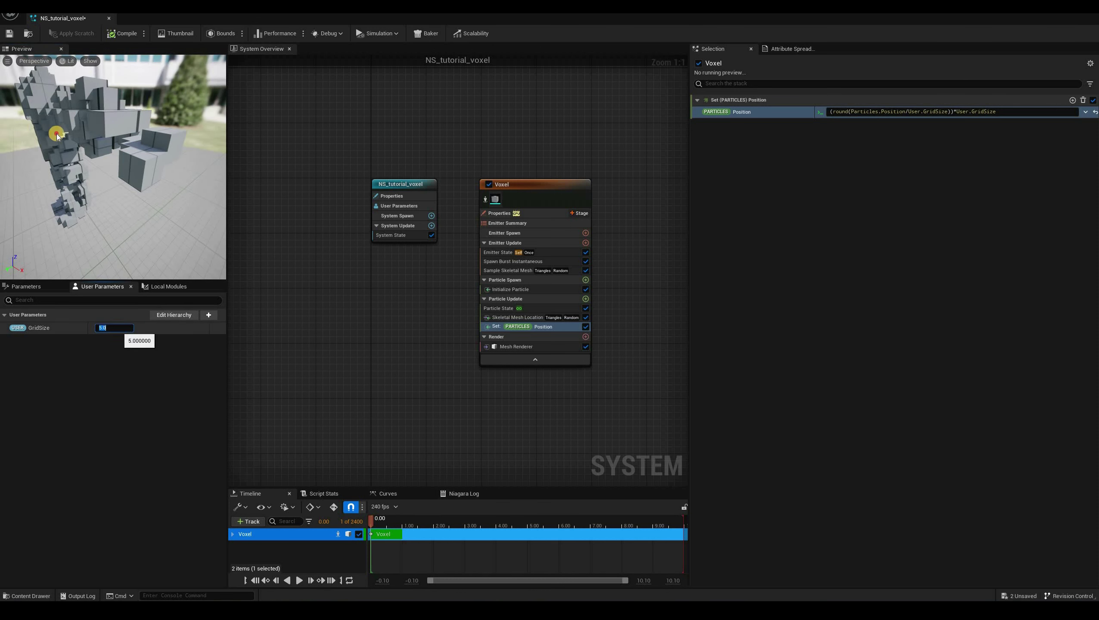
key("Return")
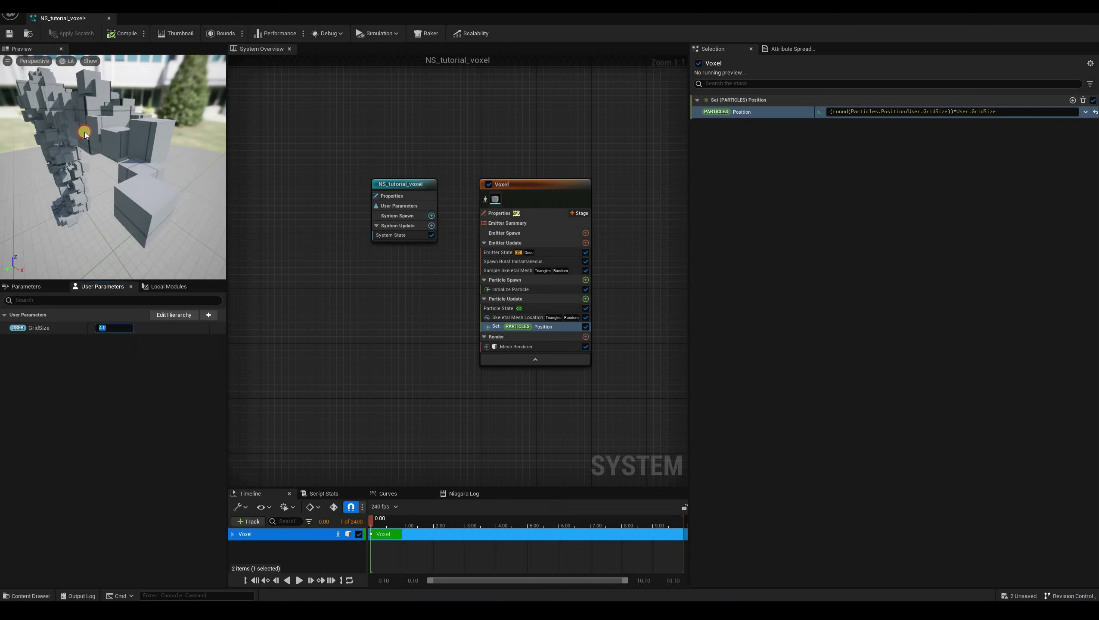
left_click_drag(85, 134, 143, 155)
scroll(143, 156, "up", 5)
left_click_drag(150, 117, 113, 143)
scroll(55, 112, "down", 5)
left_click_drag(55, 111, 78, 127)
scroll(75, 126, "up", 5)
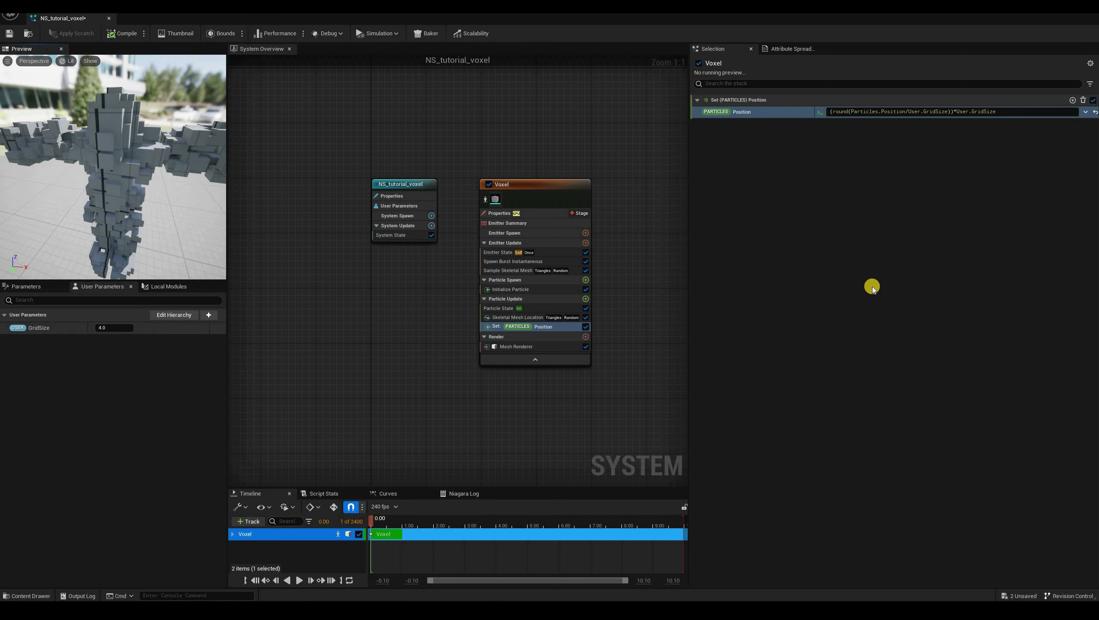
Set the Mesh Uniform Scale in Initialize Particle to 0.04
left_click(510, 289)
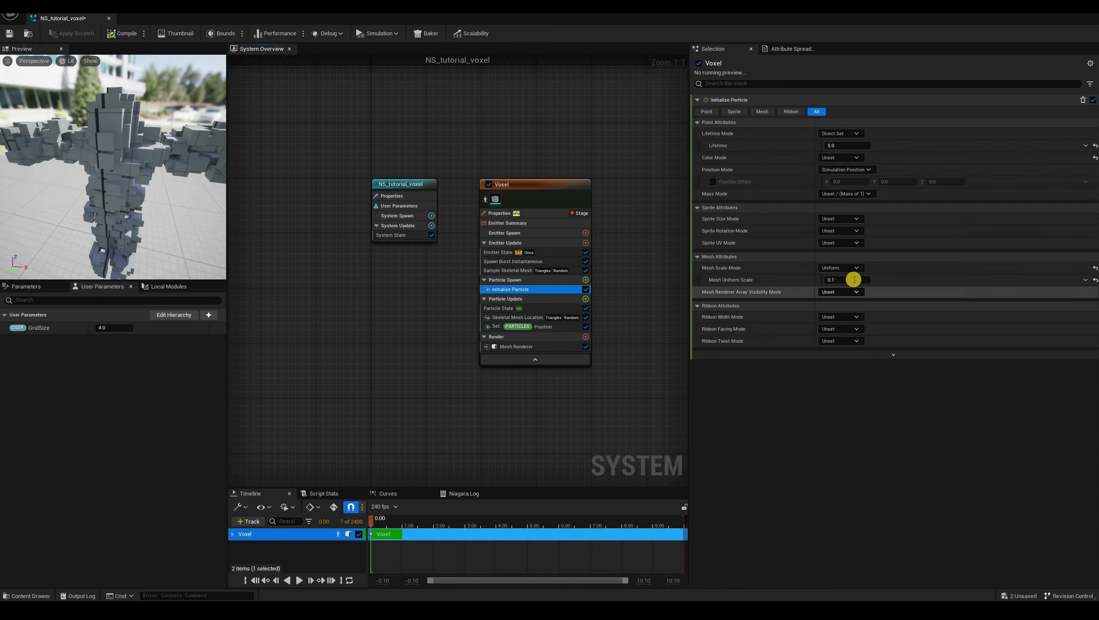
left_click(854, 280)
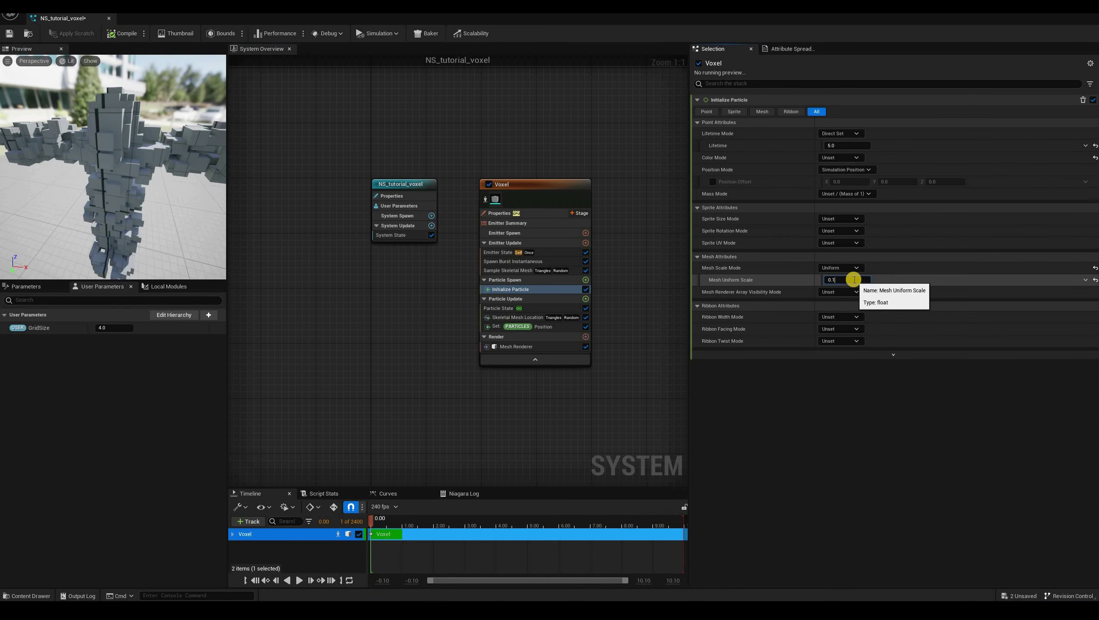
left_click(127, 187)
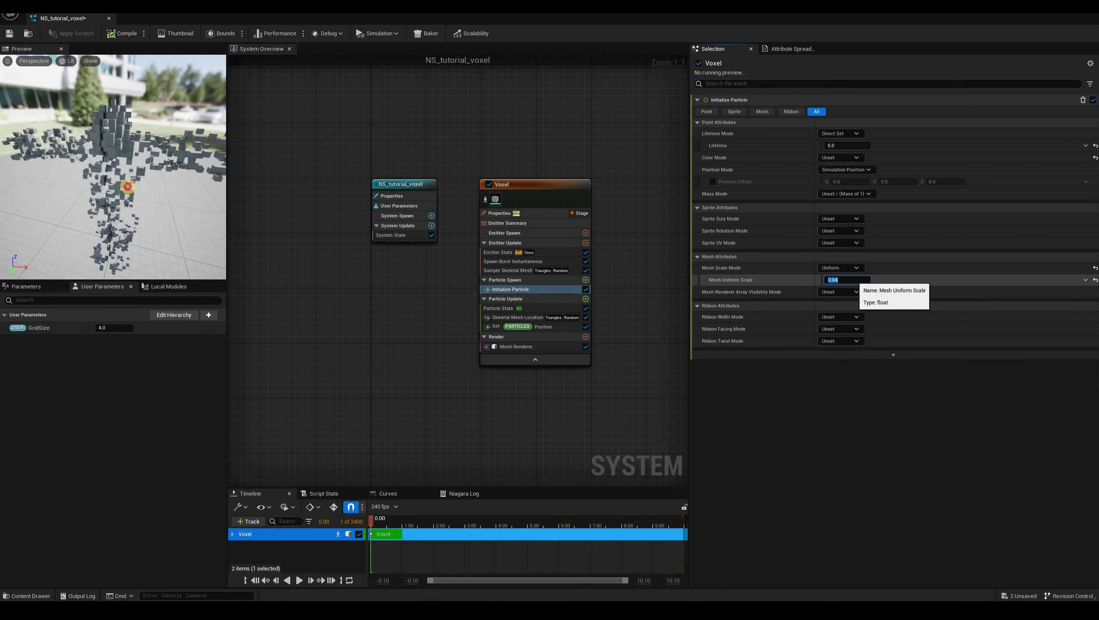
mouse_move(100, 169)
left_mouse_down()
mouse_move(87, 161)
mouse_move(176, 141)
mouse_move(140, 159)
mouse_move(161, 203)
left_mouse_up()
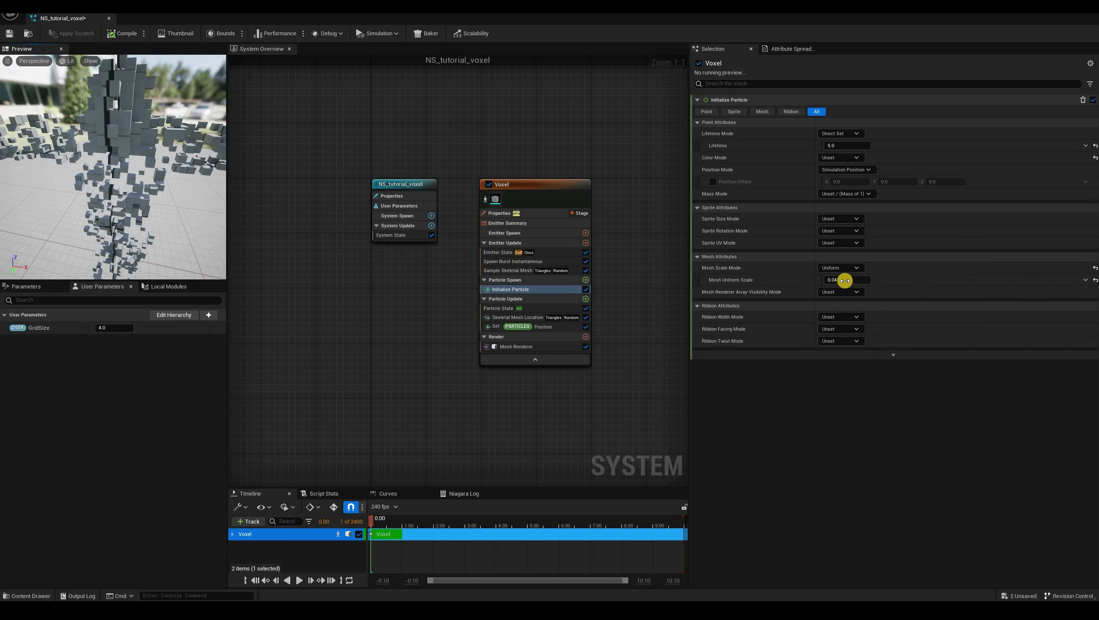
Reduce the Mesh Uniform Scale in Initialize Particle to 0.02 and view the smaller cubes
left_click(852, 280)
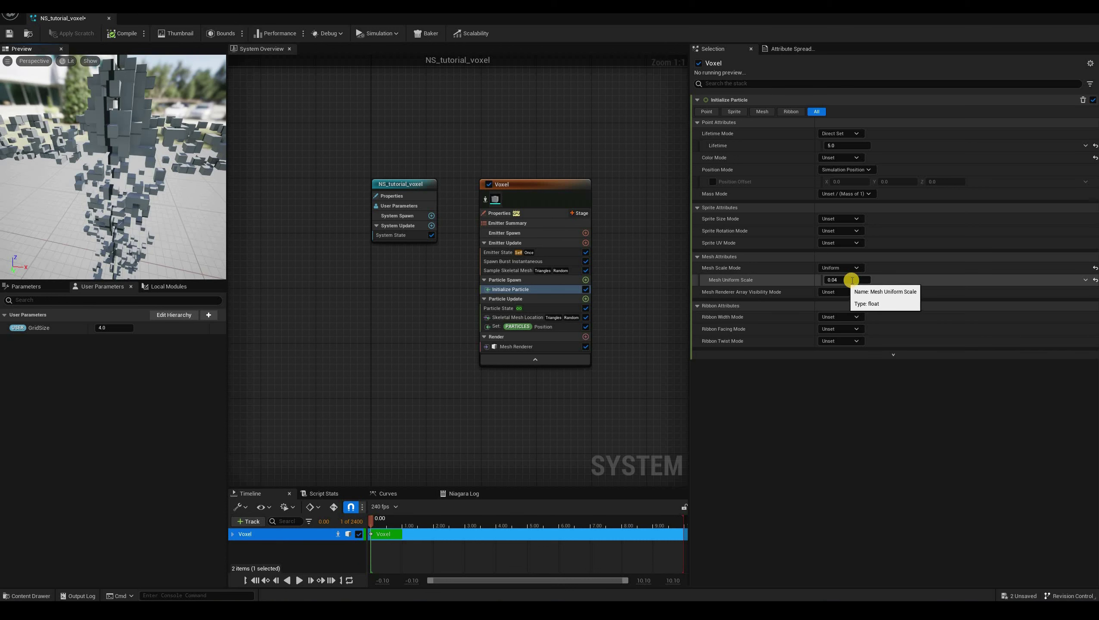
left_click(851, 280)
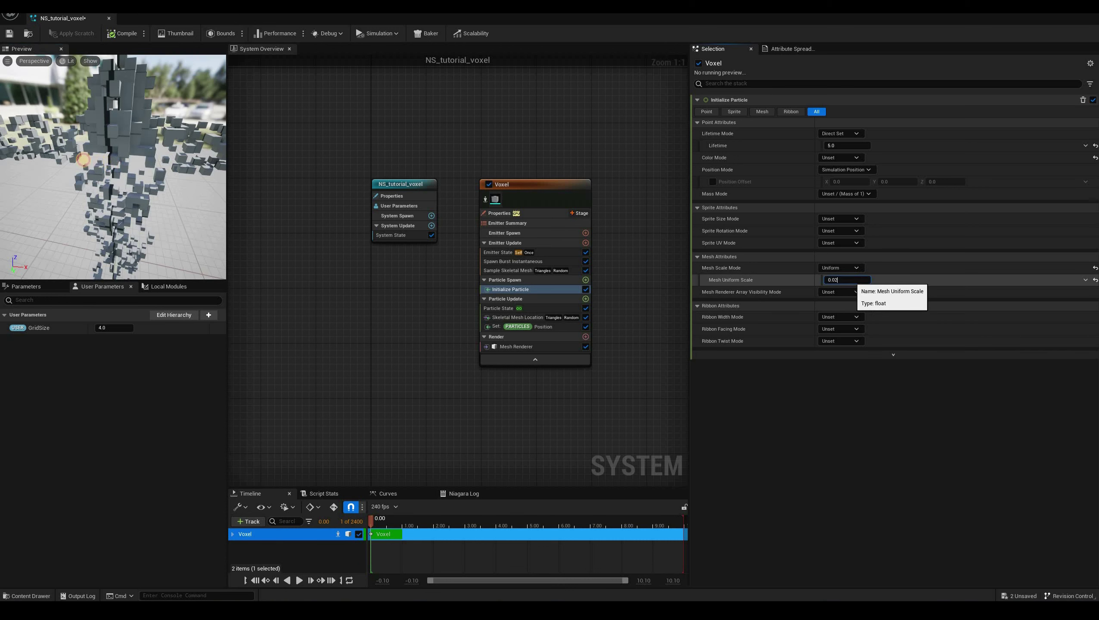
key("Return")
left_click_drag(102, 169, 130, 167)
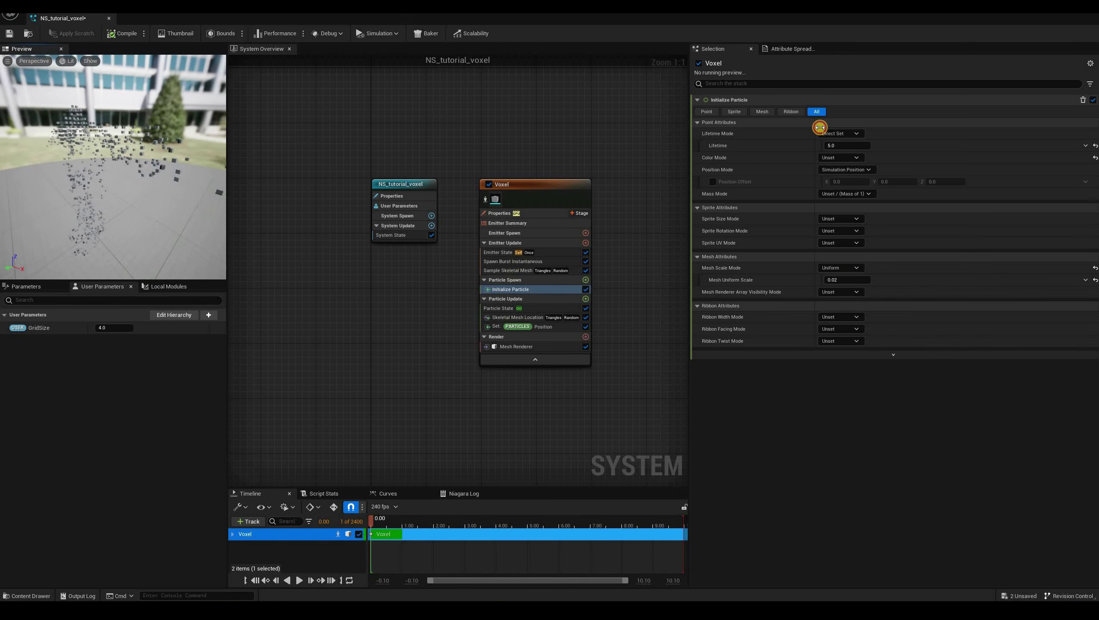
Set the Spawn Count of Spawn Burst Instantaneous to 5000
left_click(519, 262)
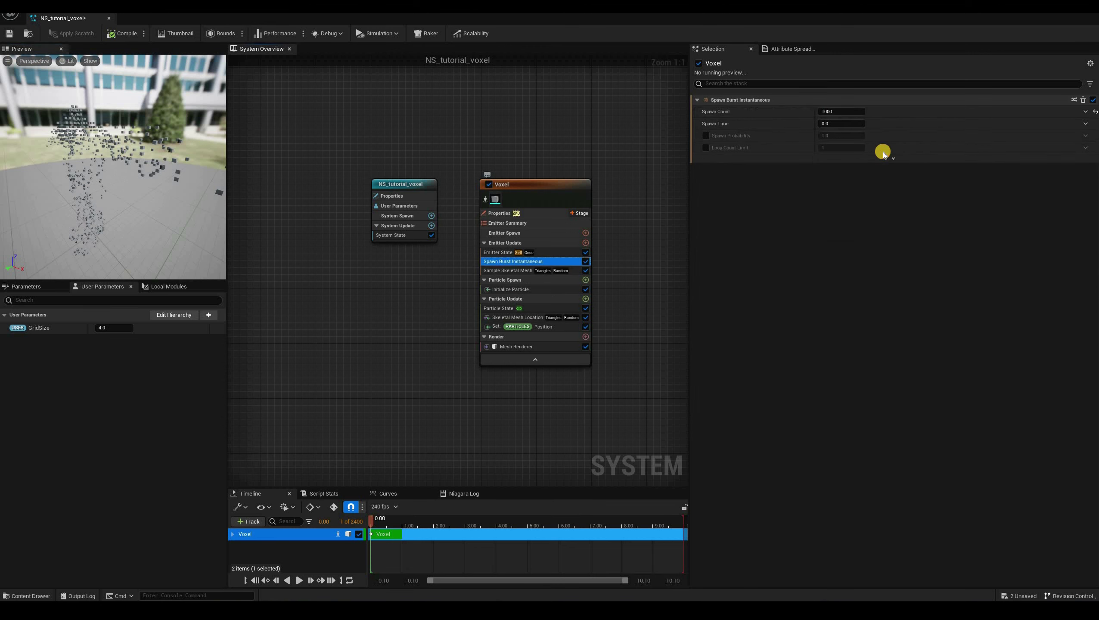
left_click(832, 112)
left_click(832, 112)
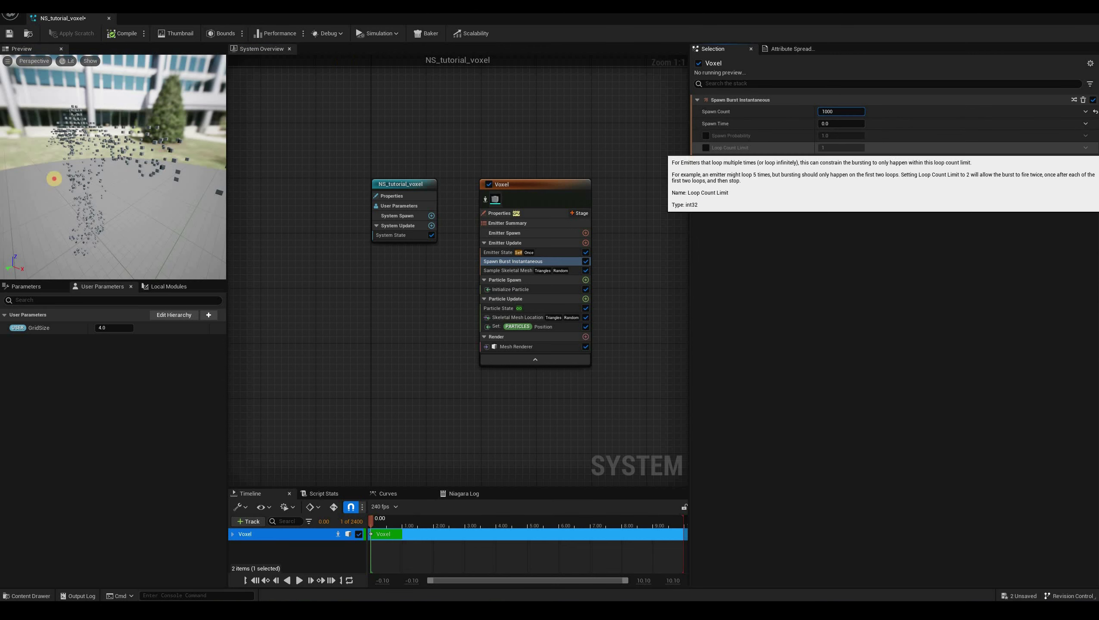
key("Return")
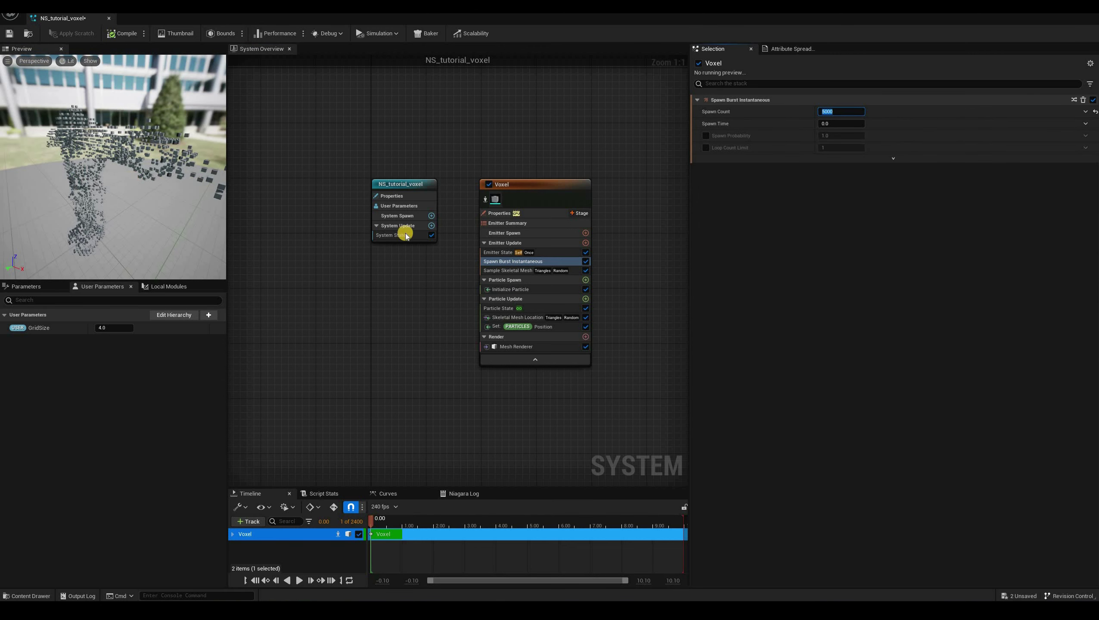
Drive the Mesh Uniform Scale in Initialize Particle with the custom expression User.GridSize/100 and check the resulting cubes in the preview
left_click_drag(106, 145, 145, 114)
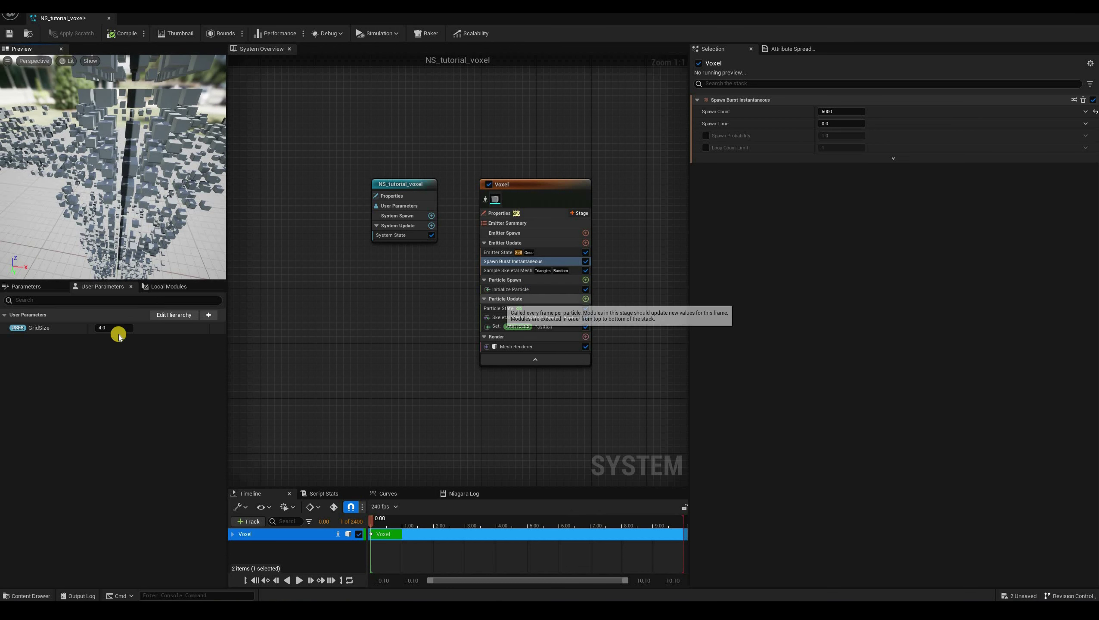
left_click(511, 289)
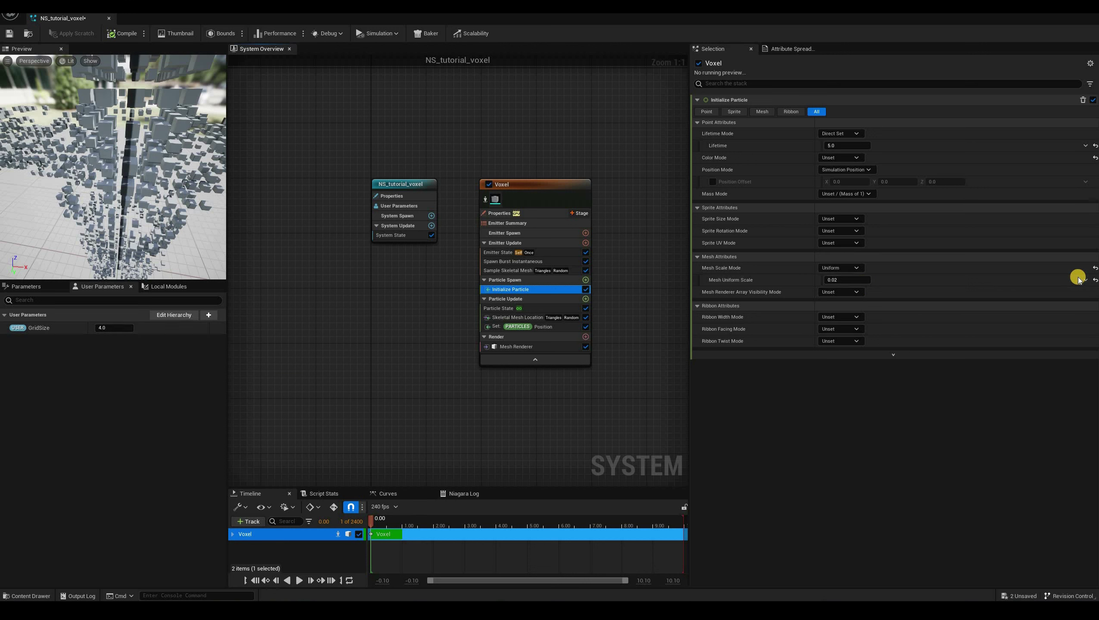
type("ex")
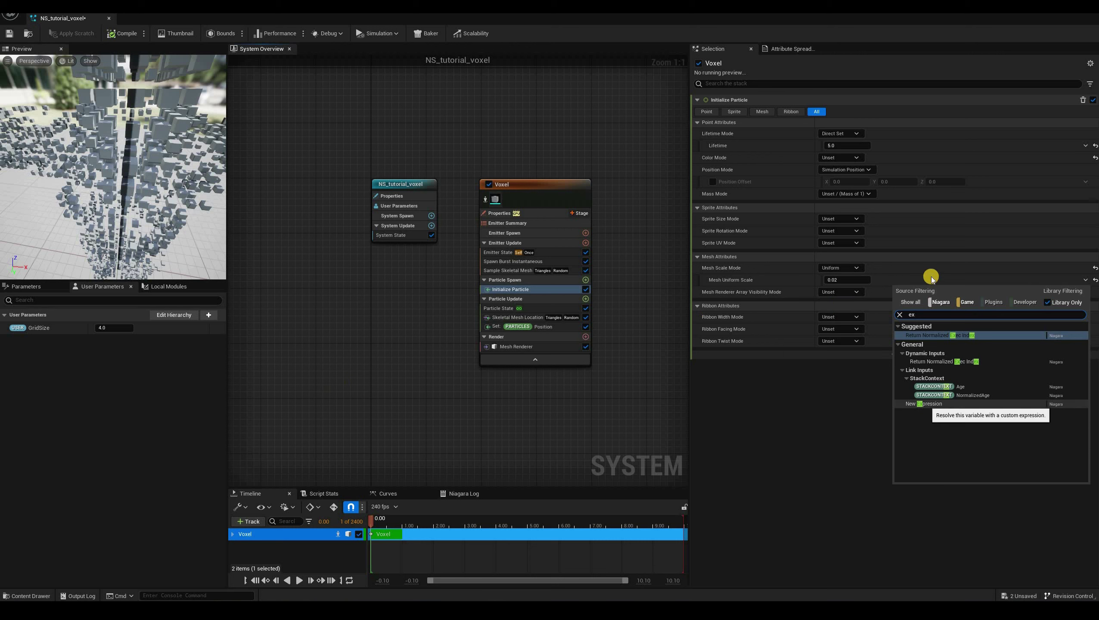
left_click(925, 404)
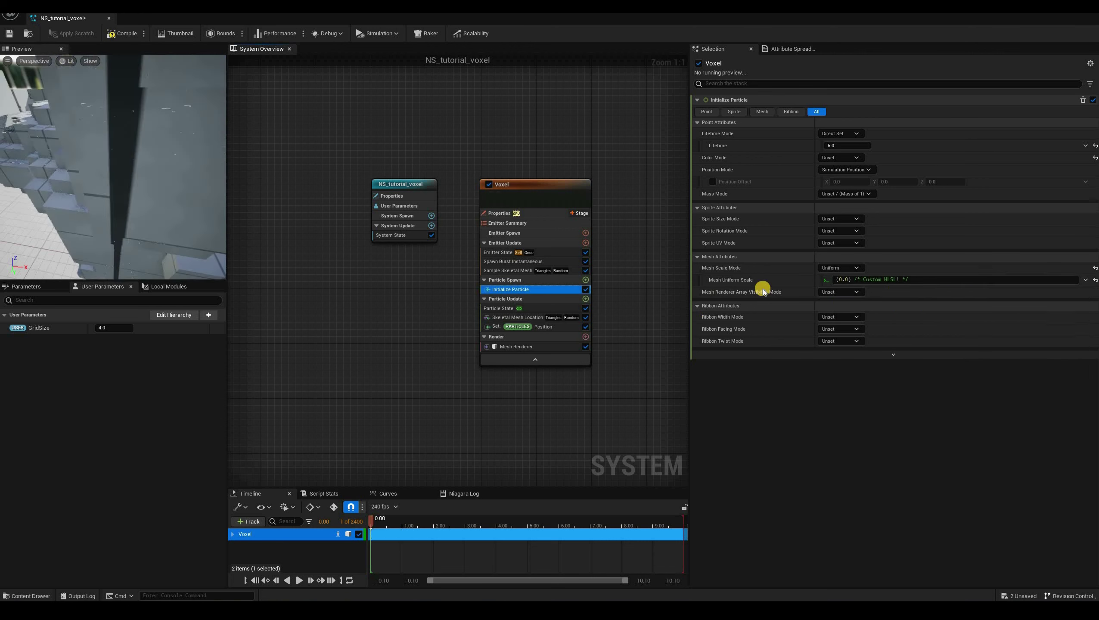
left_click(753, 281)
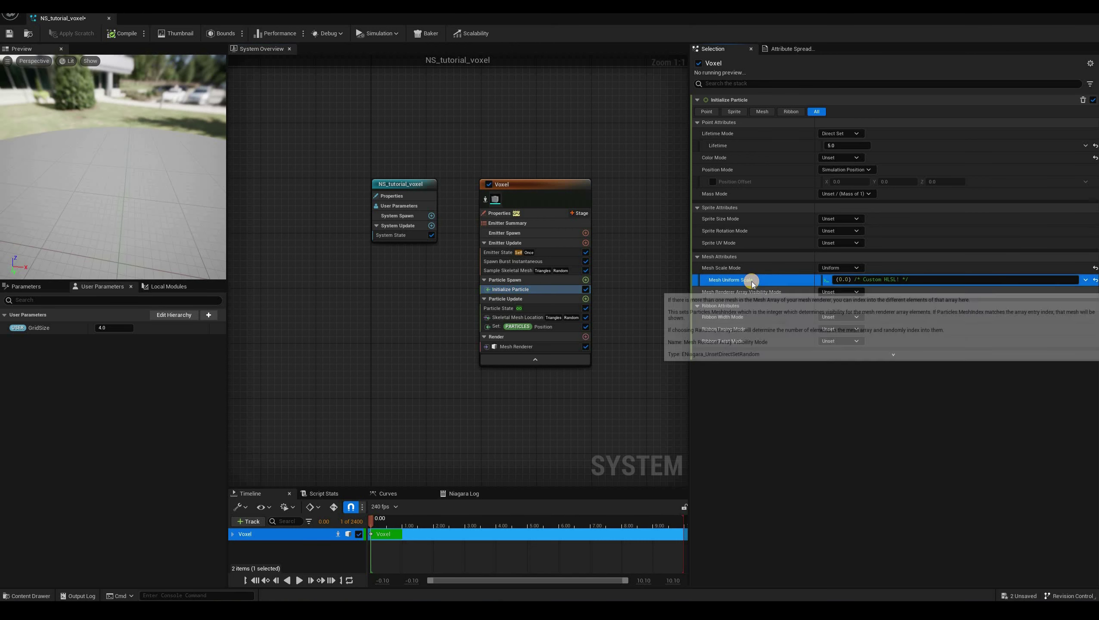
left_click_drag(931, 281, 752, 281)
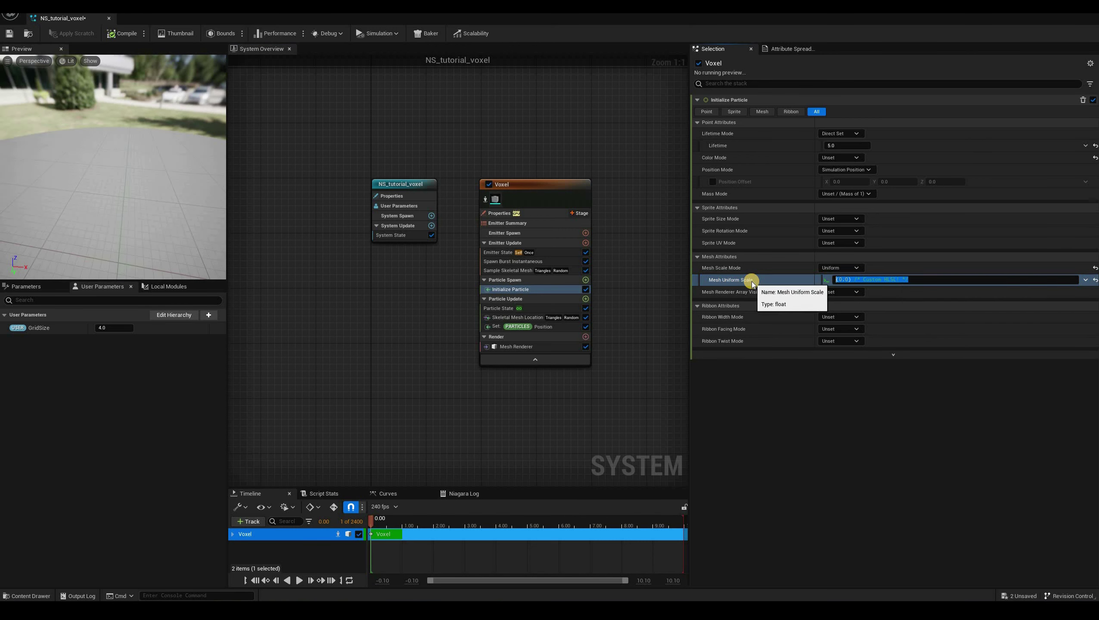
type("User.GridSize/100")
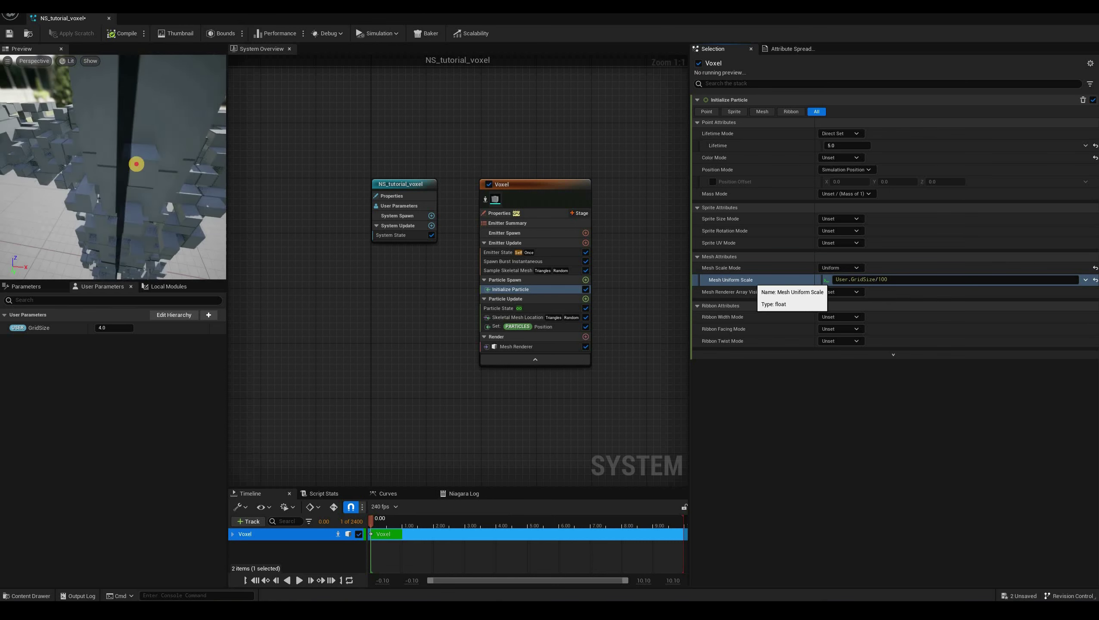
left_click_drag(114, 154, 169, 195)
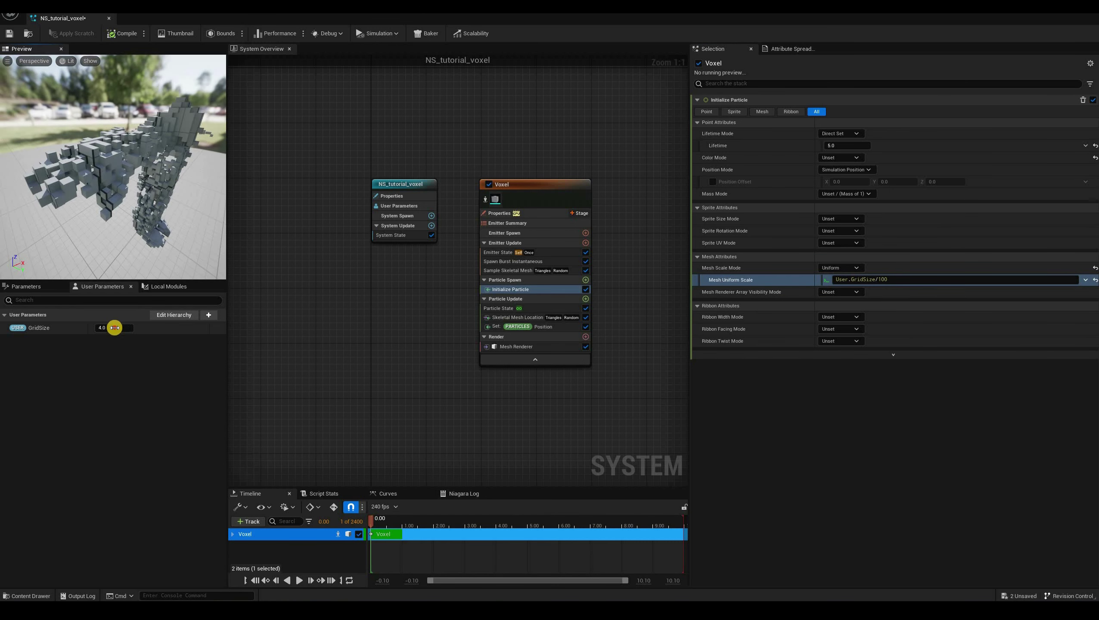
Set the GridSize user parameter to 1.0 and inspect the voxelized monster up close
left_click(119, 328)
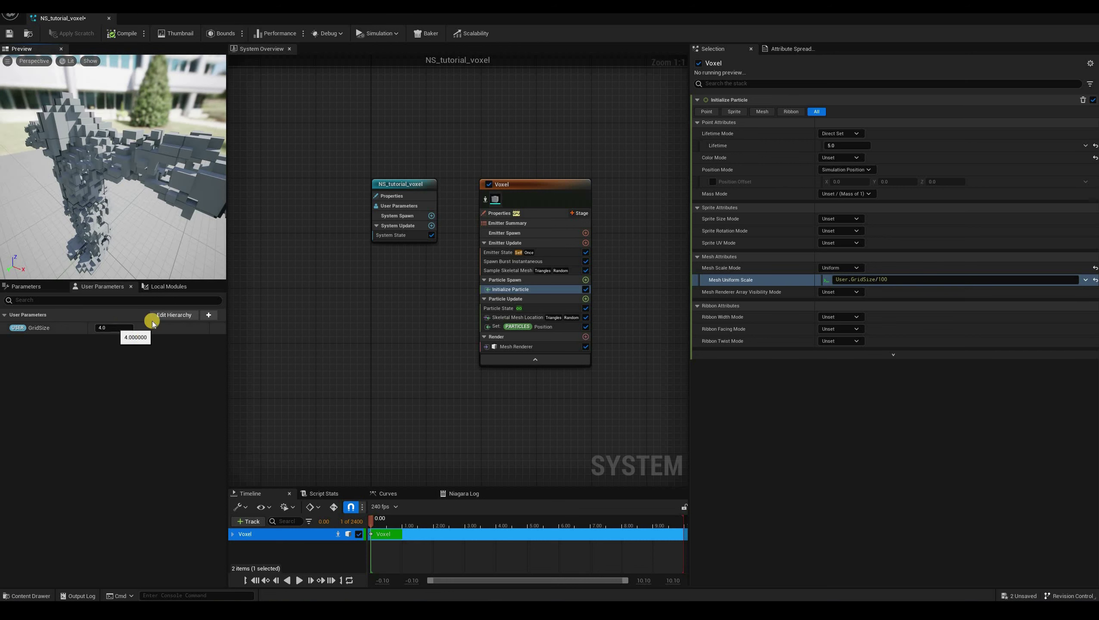
type("1")
key("Return")
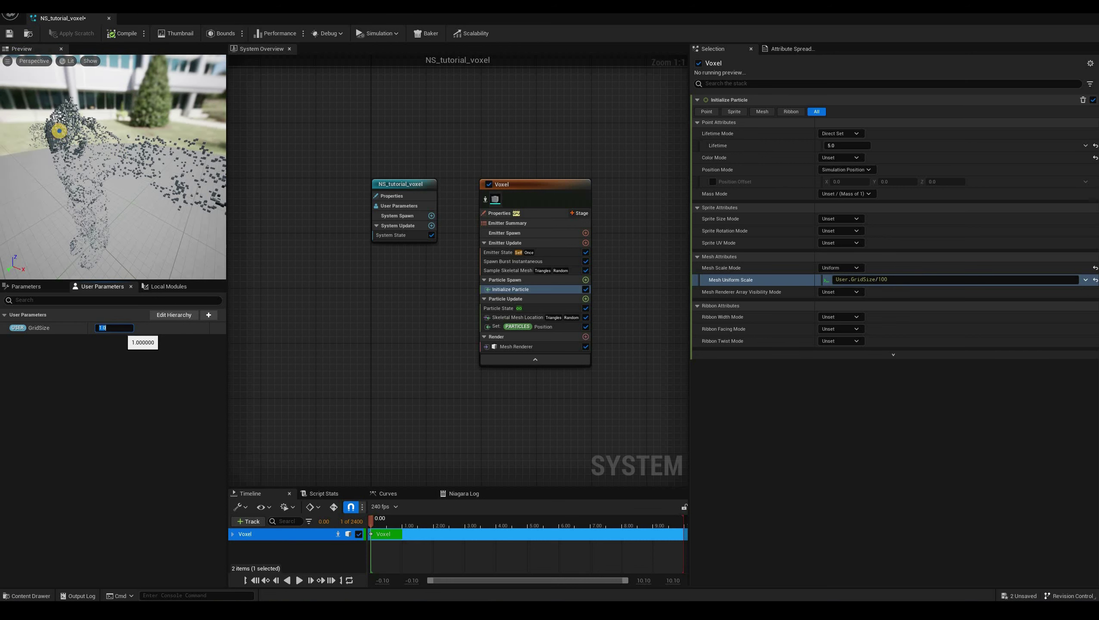
left_click_drag(59, 131, 191, 226)
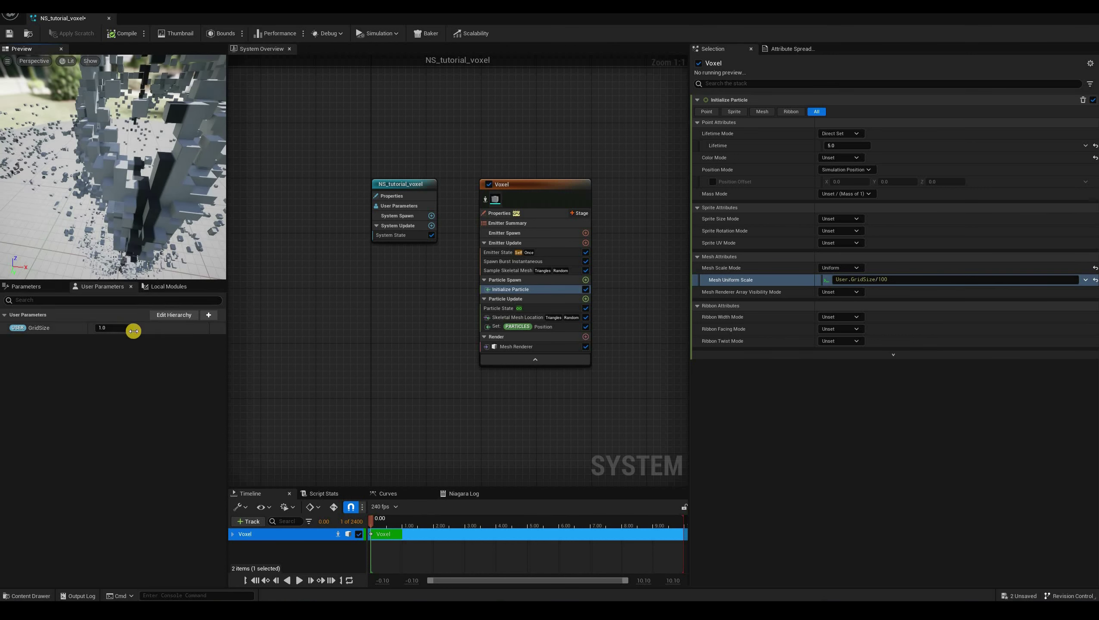
Set the GridSize user parameter to 5.0 and inspect the voxelized monster from several angles
left_click(133, 331)
type("5")
key("Return")
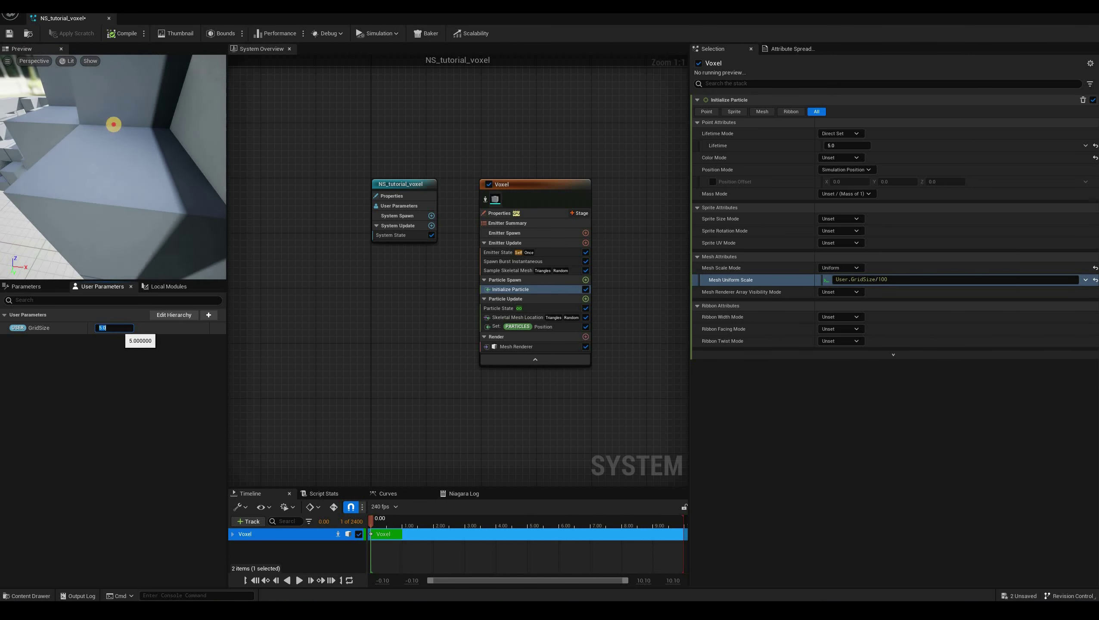
scroll(152, 185, "down", 8)
left_click_drag(152, 185, 38, 196)
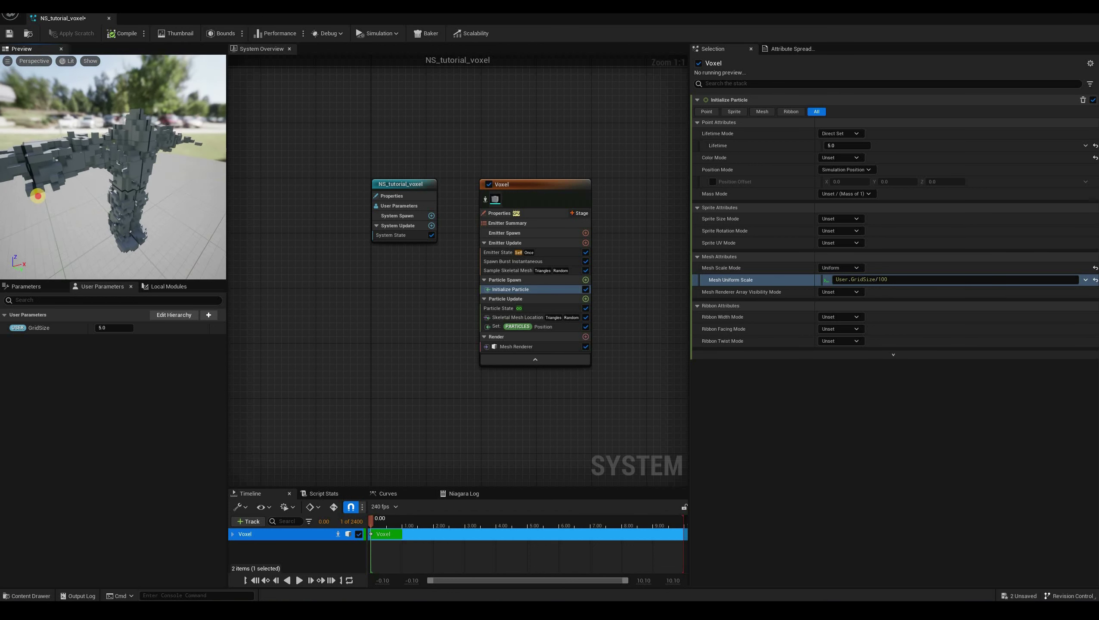
left_click_drag(143, 235, 207, 153)
left_click_drag(100, 192, 121, 140)
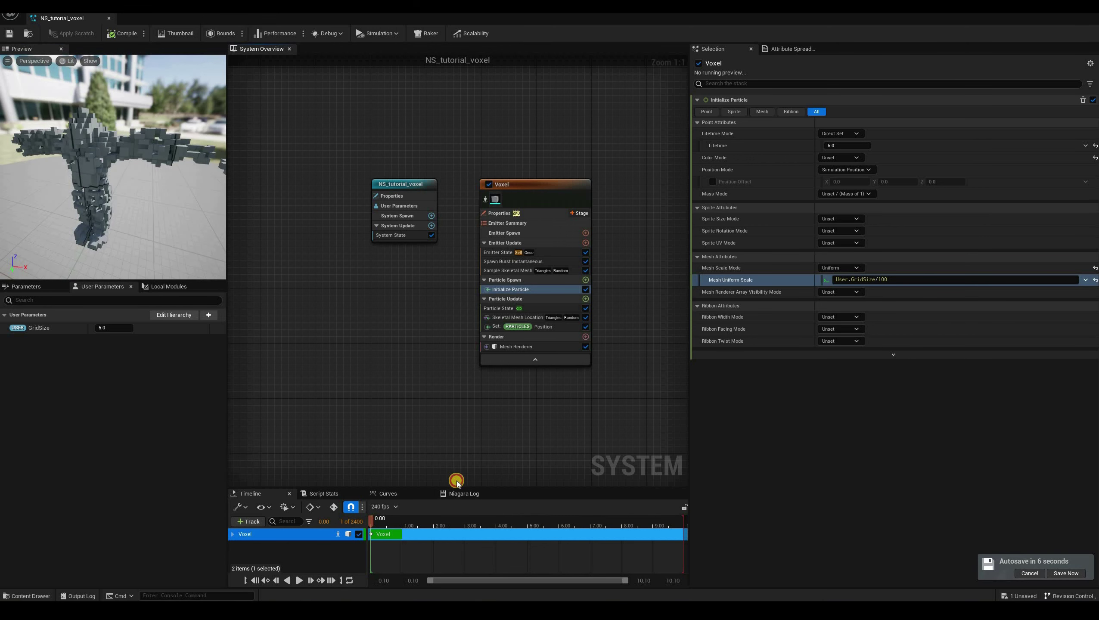
Create a material named M_voxel_particles in the Voxel_effect_tutorial folder and enable its Used with Mesh Particles option
key("ctrl+space")
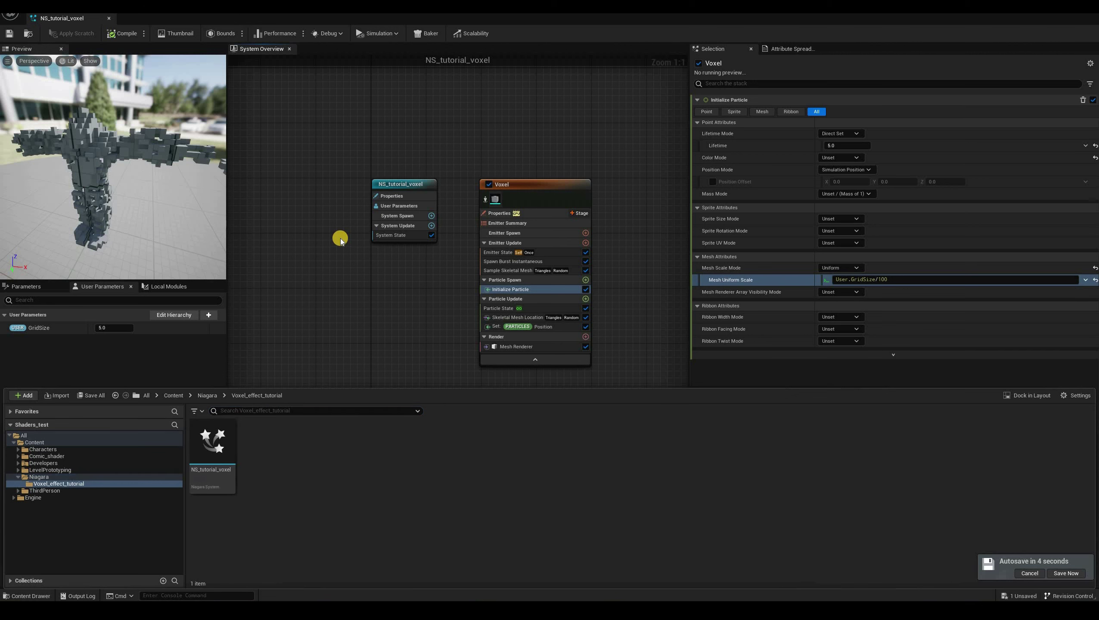
right_click(301, 455)
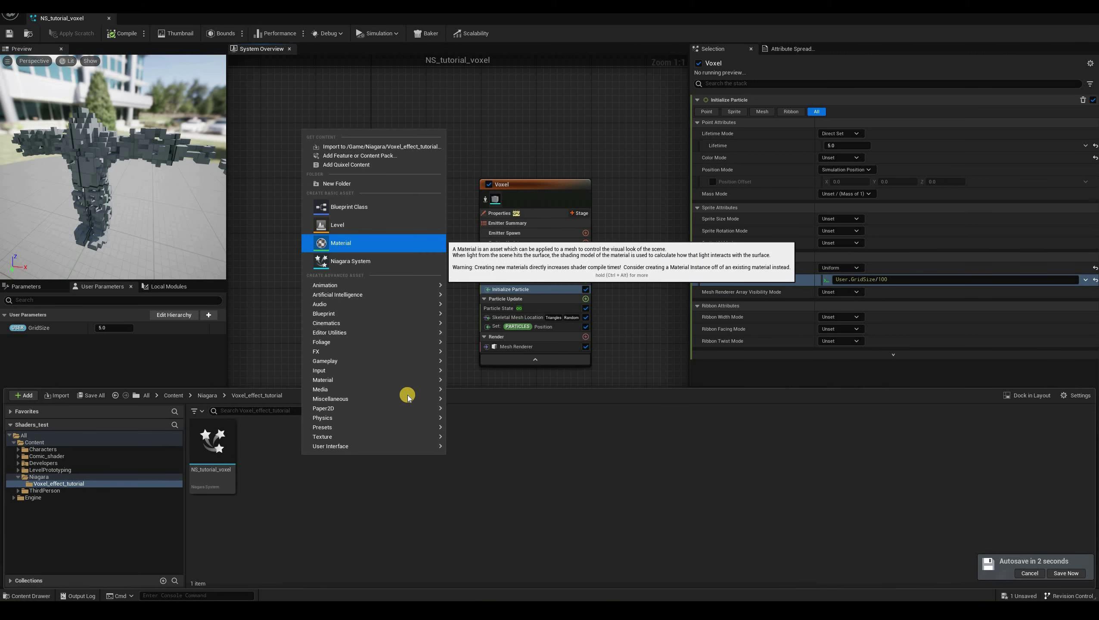
left_click(341, 244)
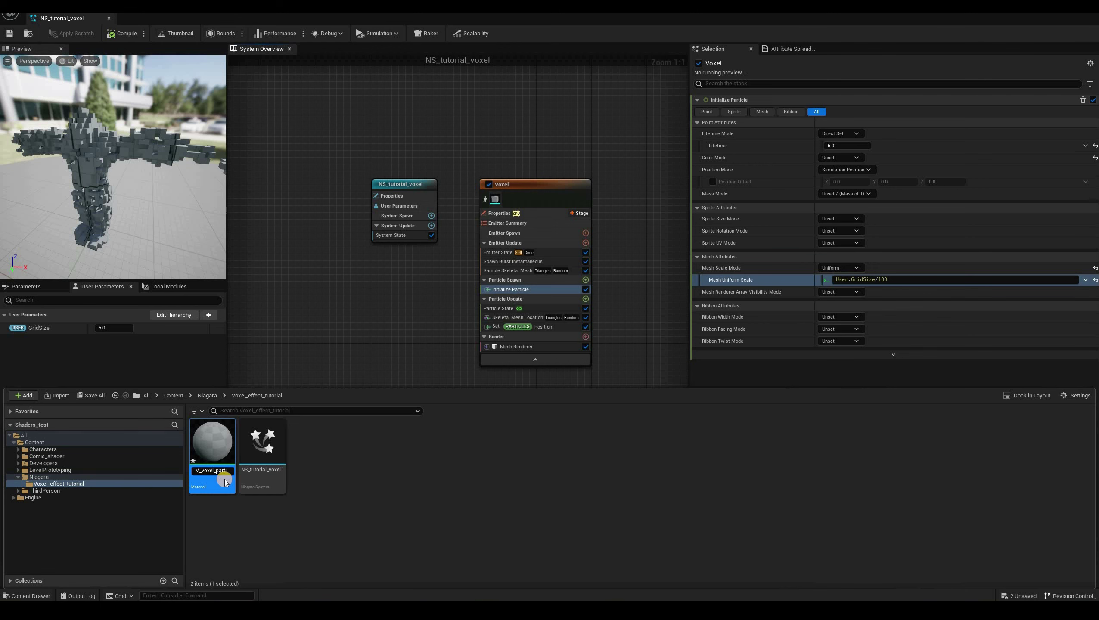
key("Return")
double_click(224, 475)
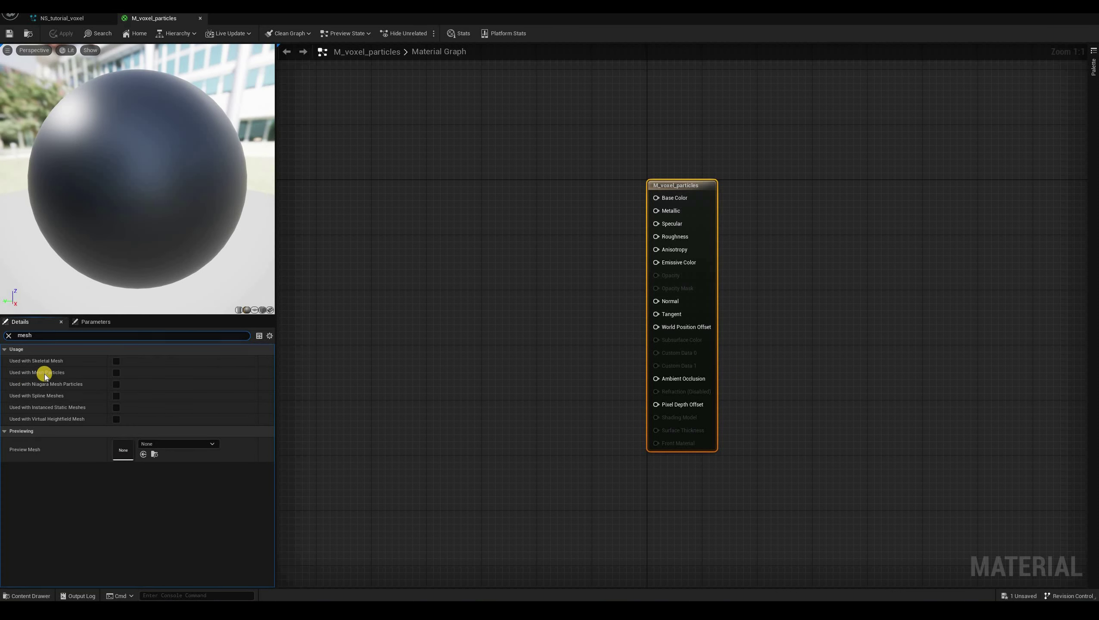
left_click(116, 373)
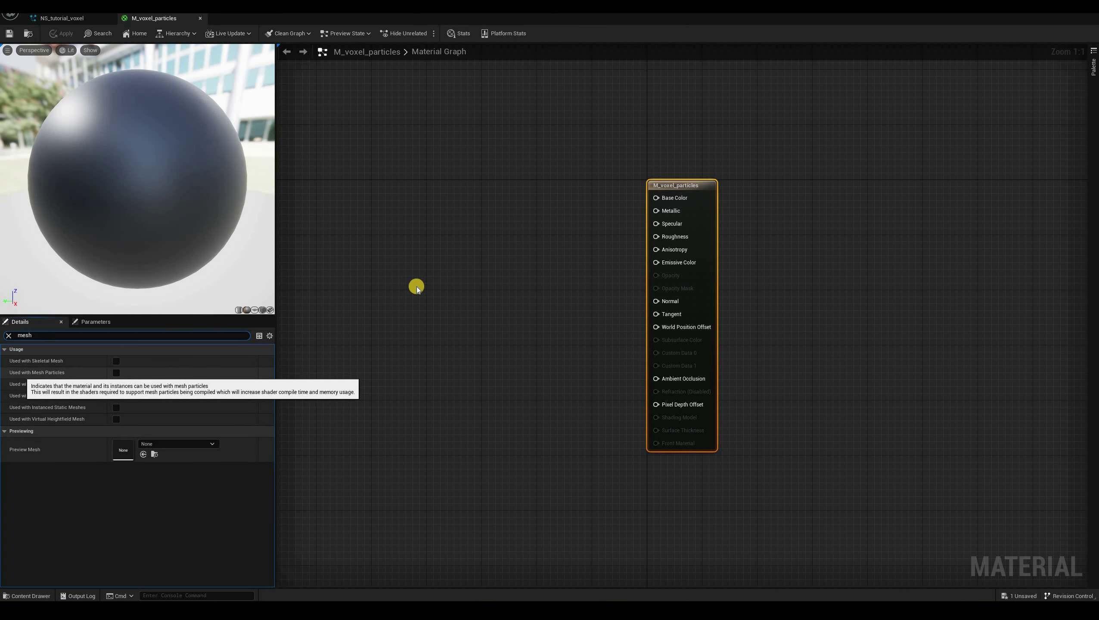
Add a Particle Color node with its RGB output connected to Base Color, and apply and save the material
right_click(414, 235)
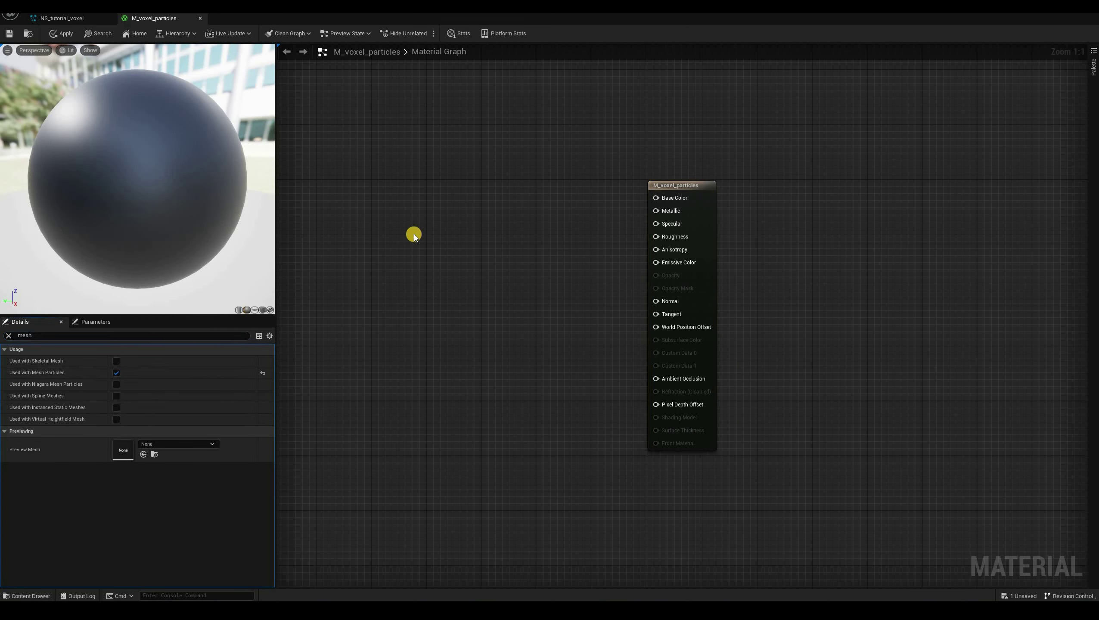
right_click(414, 235)
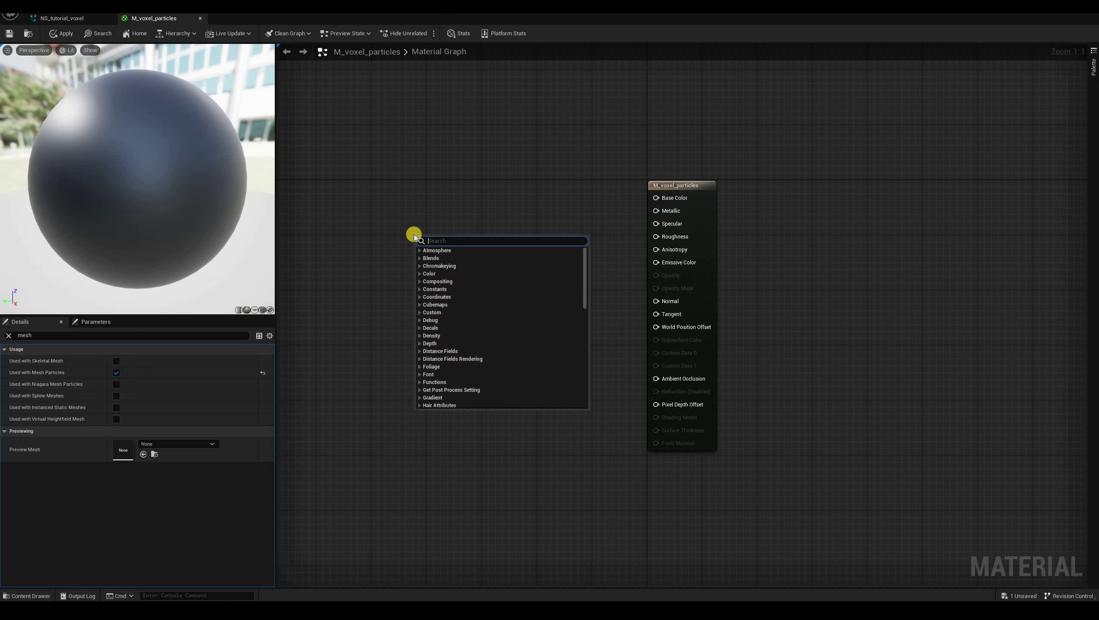
type("par")
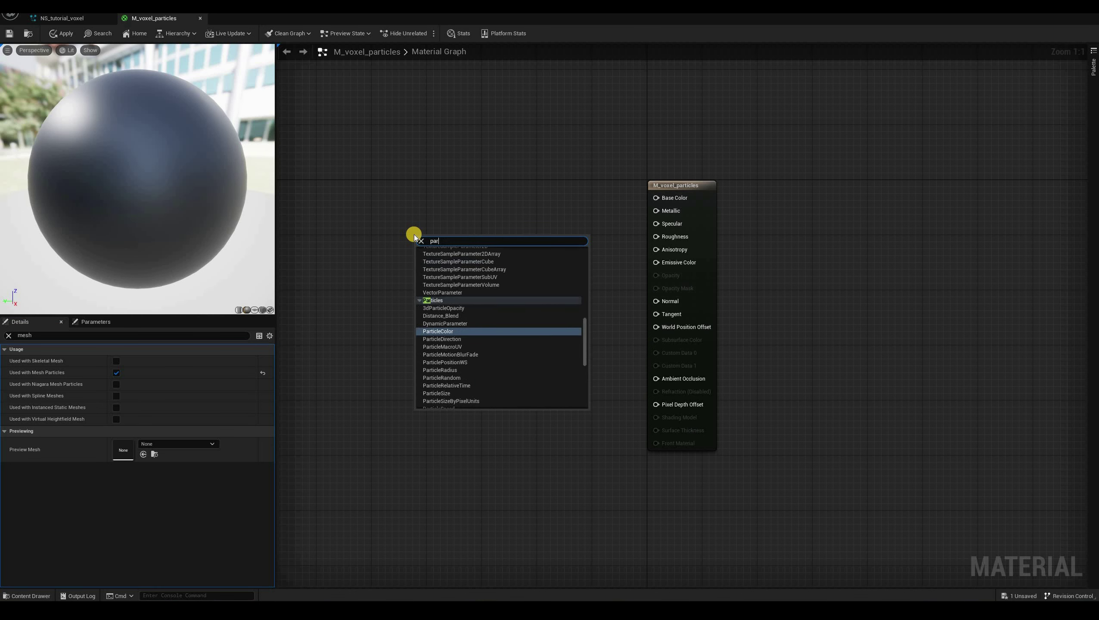
type("ticle")
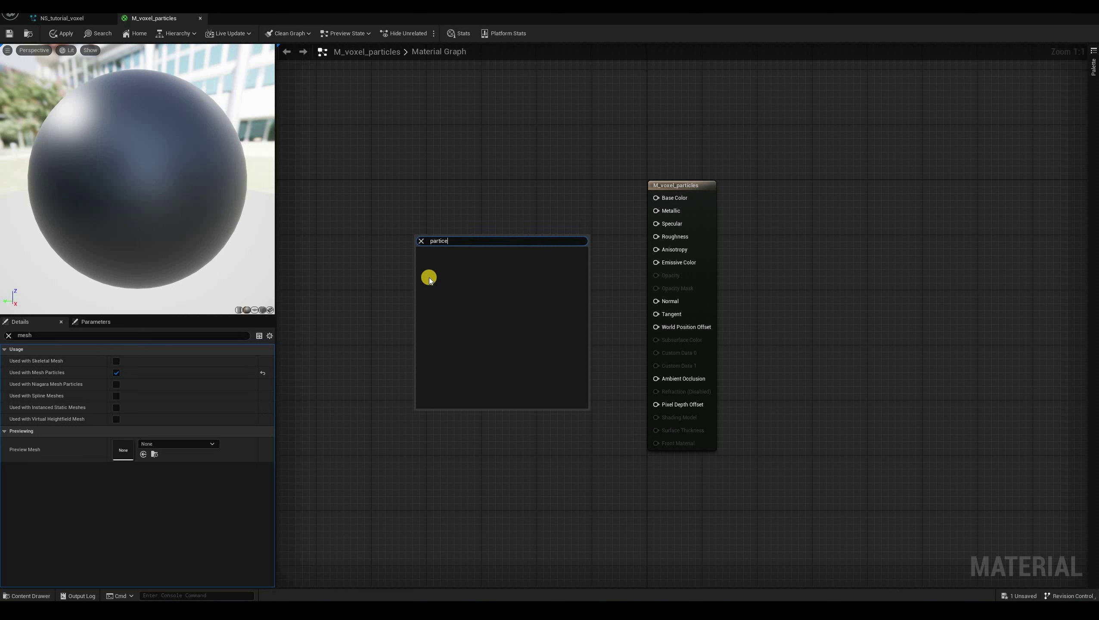
key("BackSpace")
type("le col")
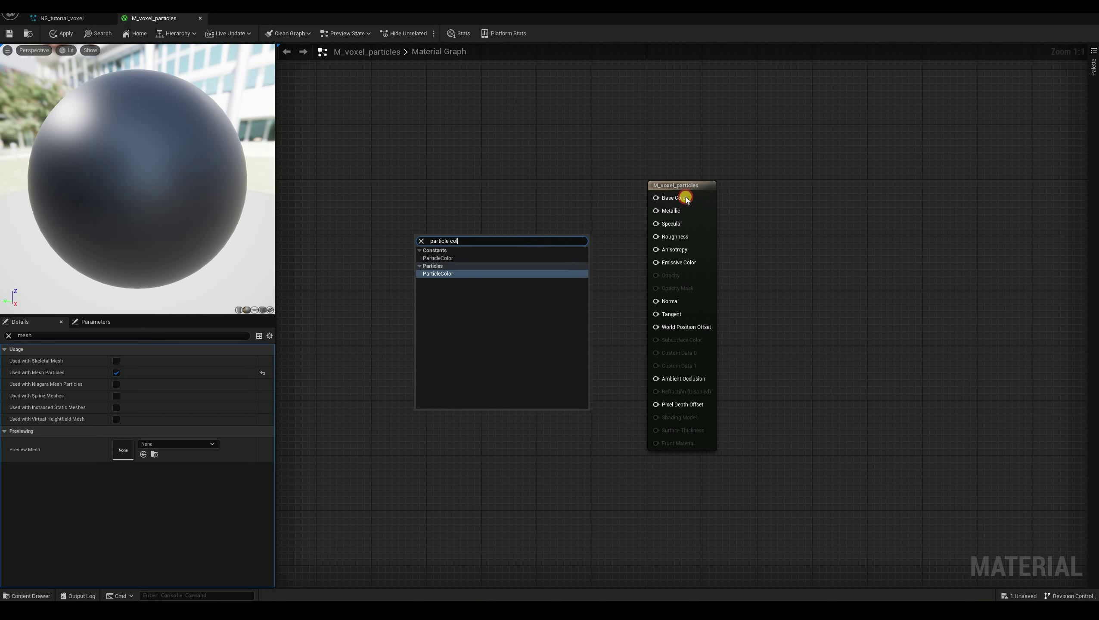
key("Return")
left_click_drag(460, 258, 656, 197)
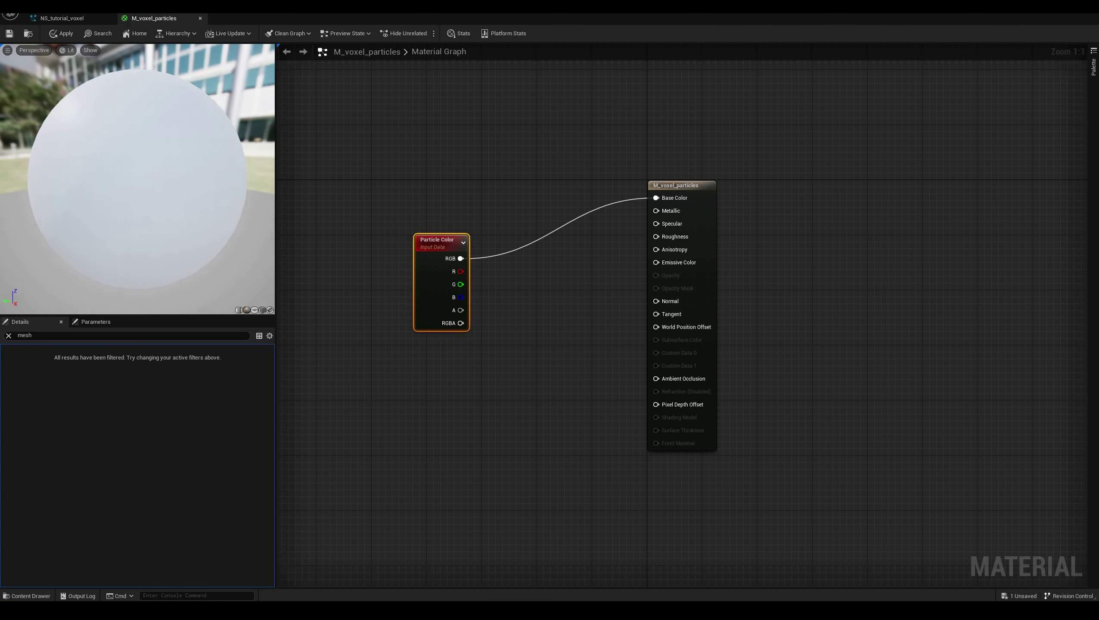
left_click_drag(443, 242, 476, 180)
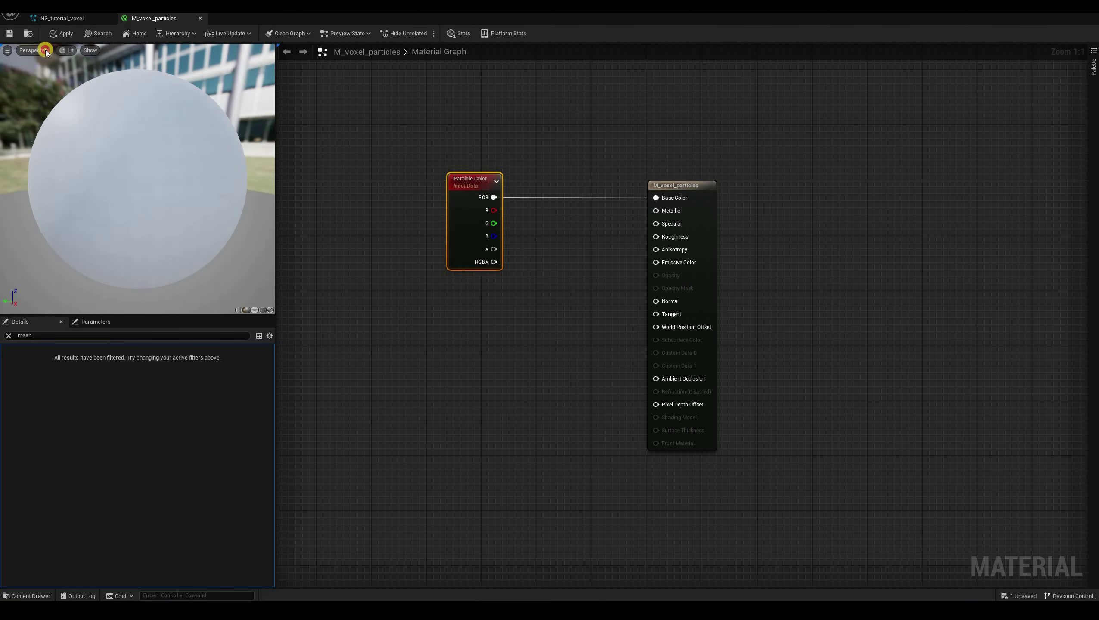
left_click(60, 34)
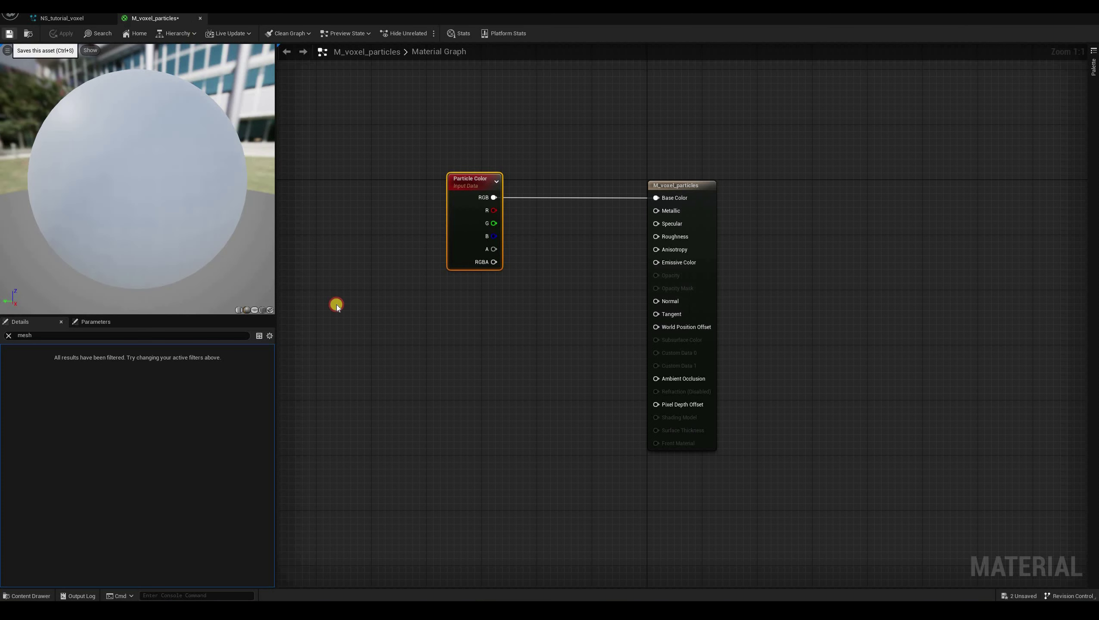
key("ctrl+s")
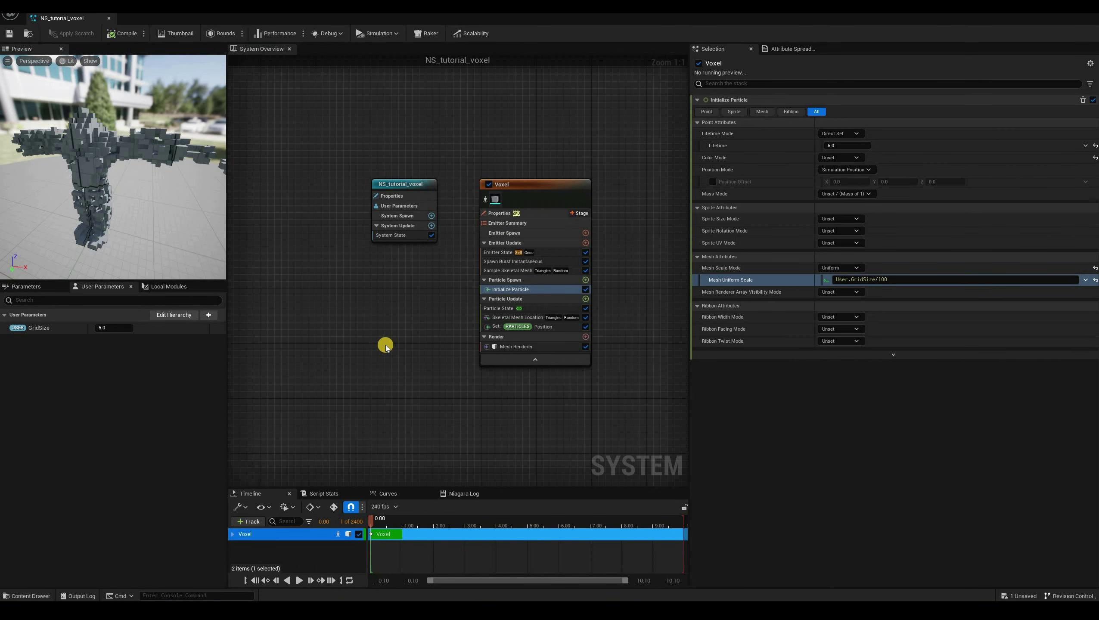
Turn on Enable Material Overrides in the Voxel emitter's Mesh Renderer and add one Override Materials element
left_click(386, 348)
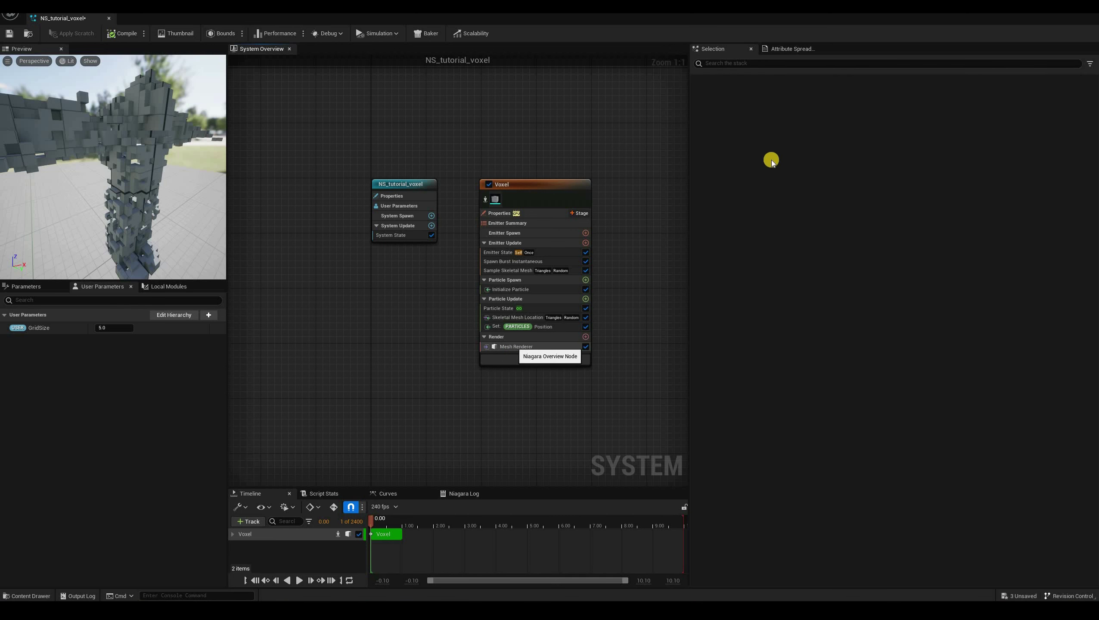
left_click(516, 346)
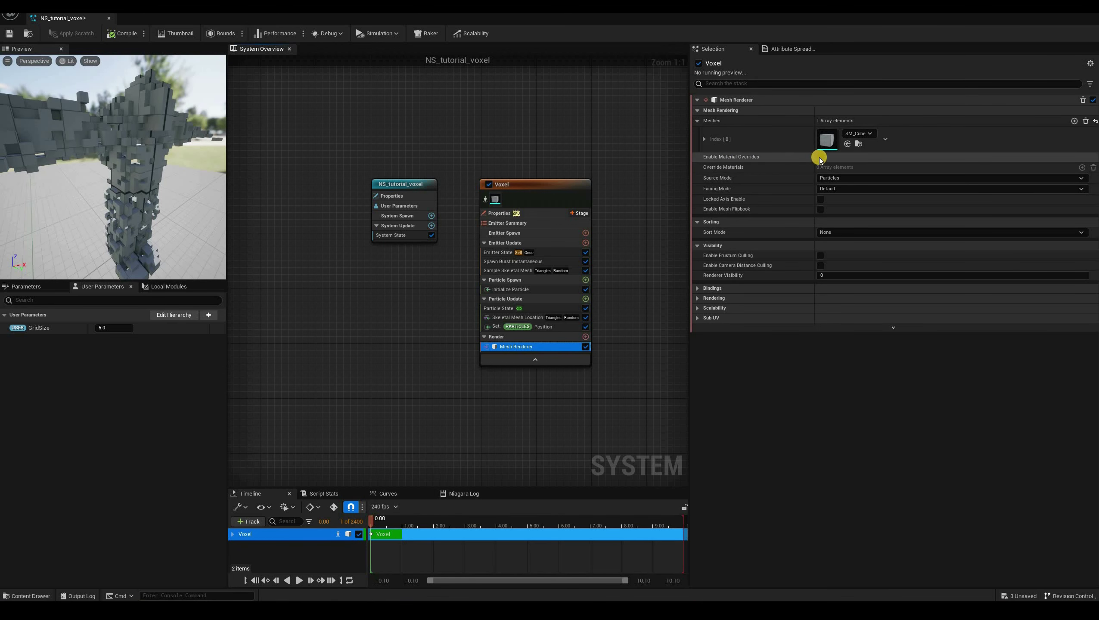
left_click(820, 156)
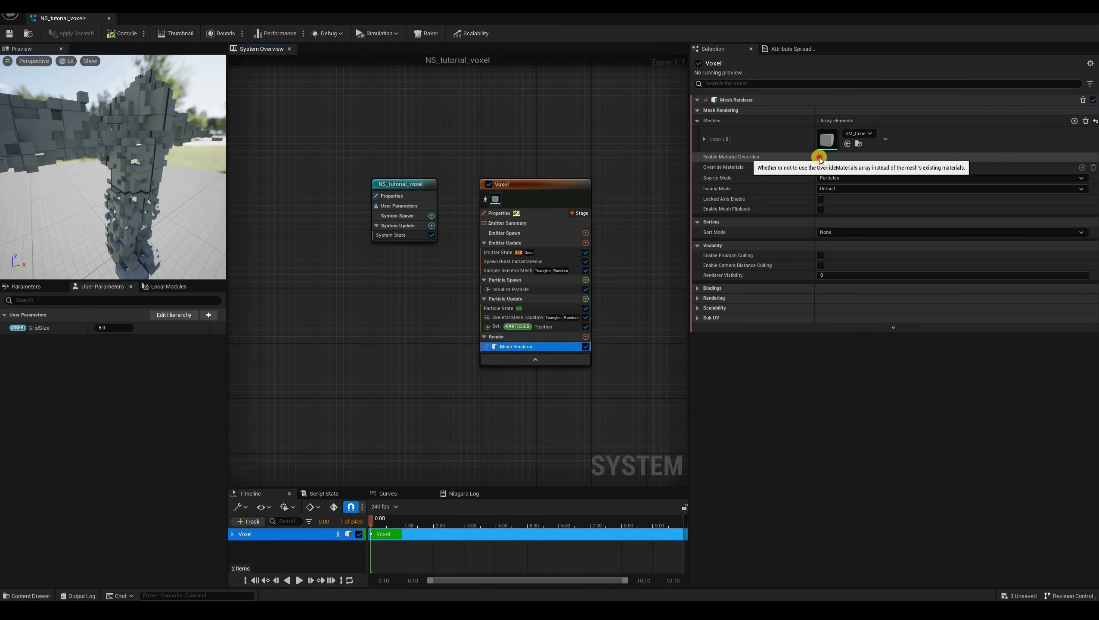
left_click(1075, 167)
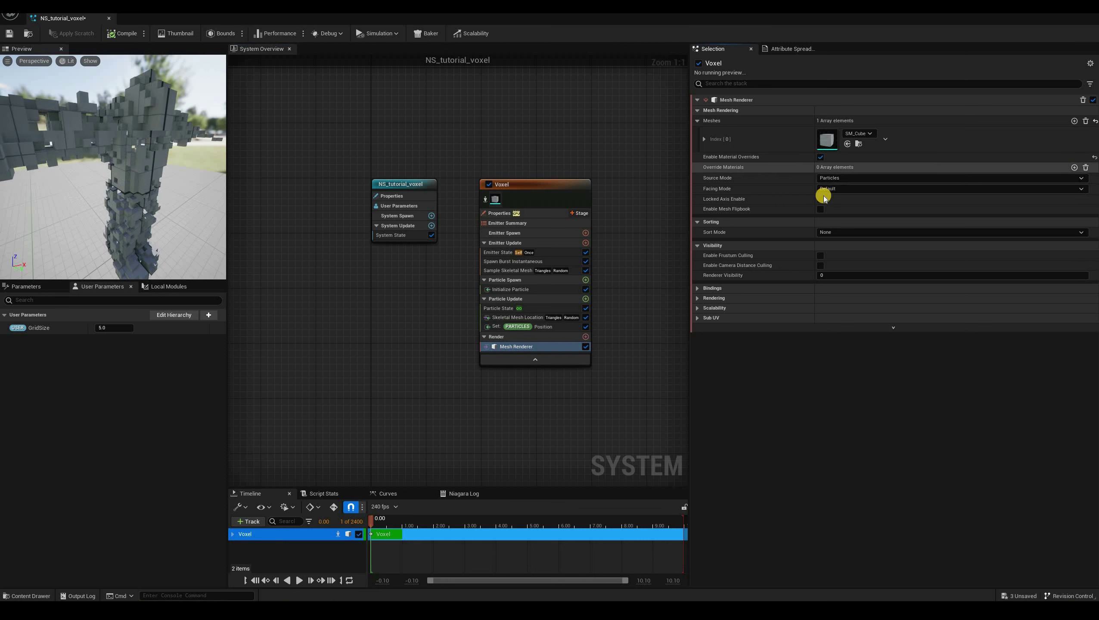
left_click(1075, 167)
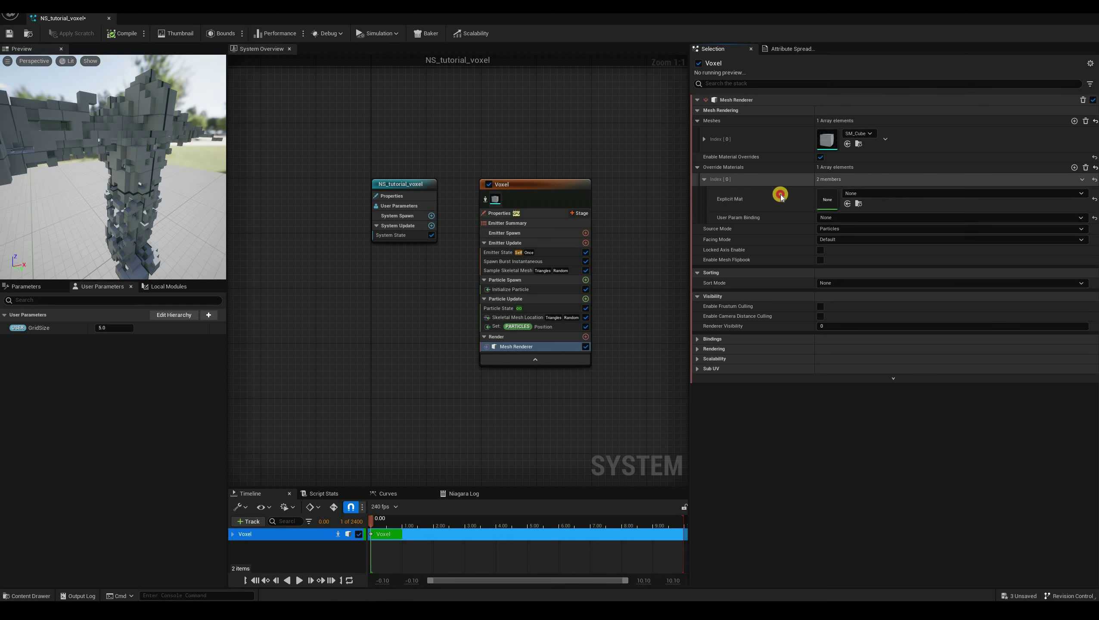
Assign M_voxel_particles from the Voxel_effect_tutorial folder as the Explicit Mat of the Mesh Renderer's material override
left_click(879, 194)
left_click(23, 596)
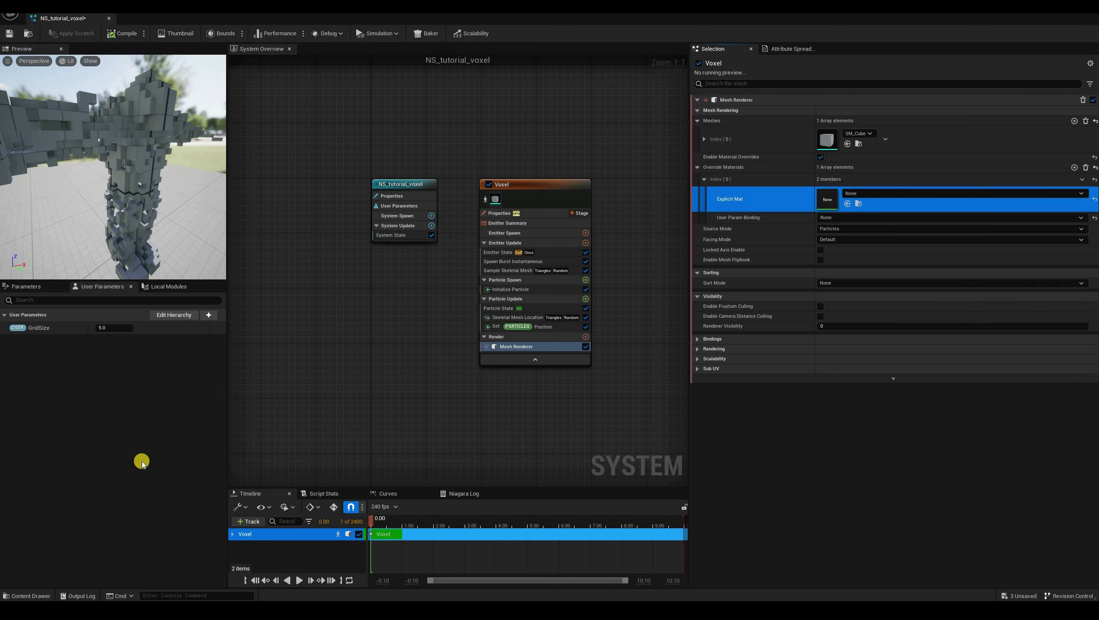
left_click(27, 596)
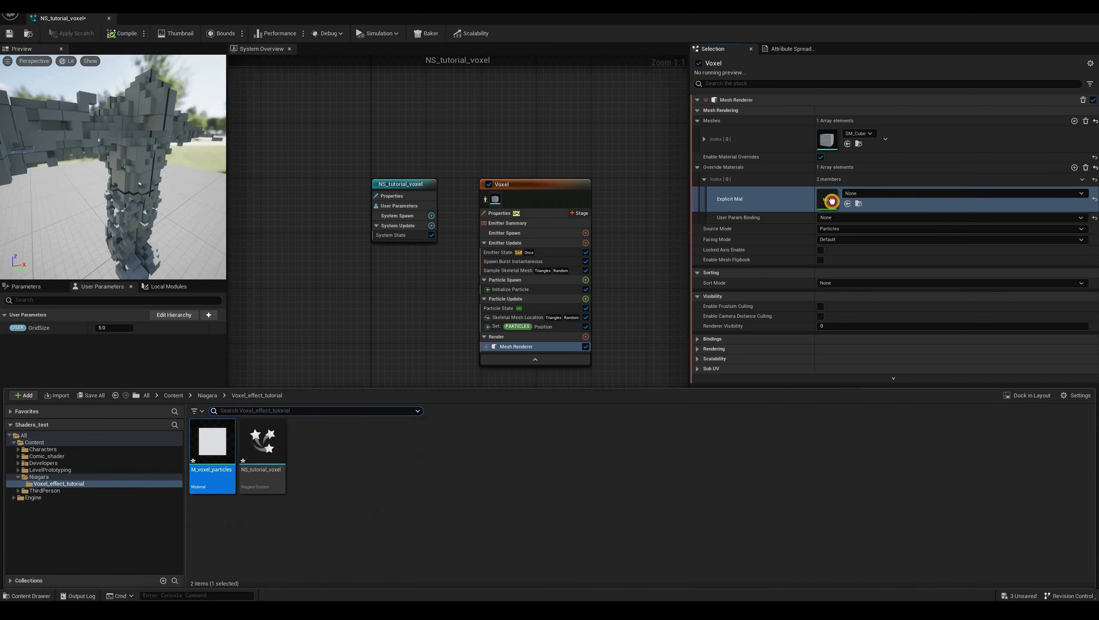
left_click(213, 442)
left_click_drag(213, 442, 831, 206)
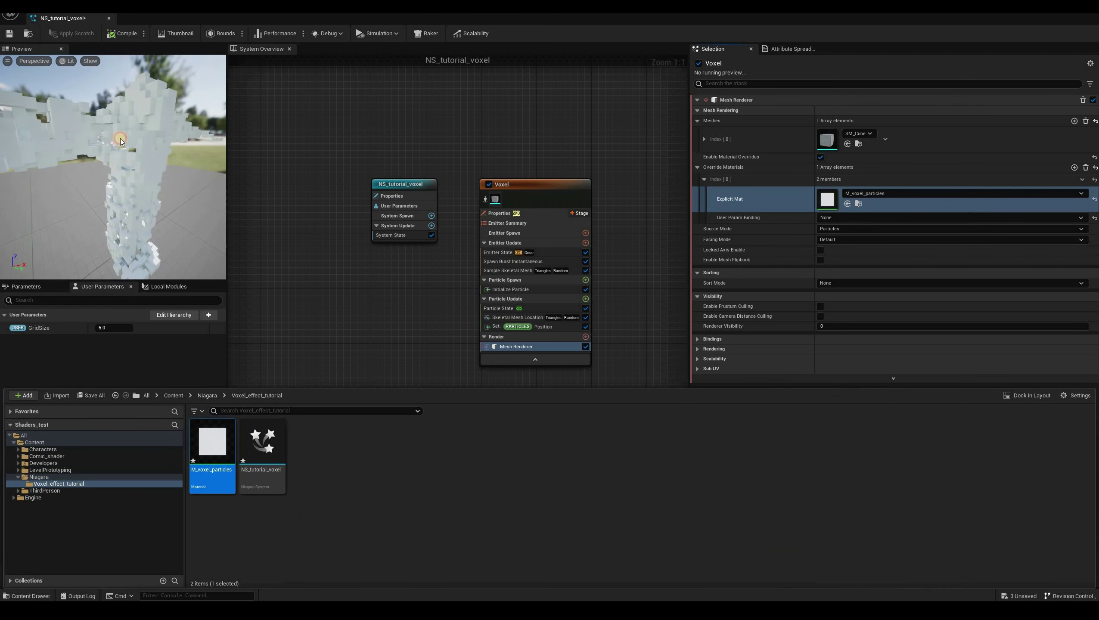
left_click_drag(120, 138, 162, 160)
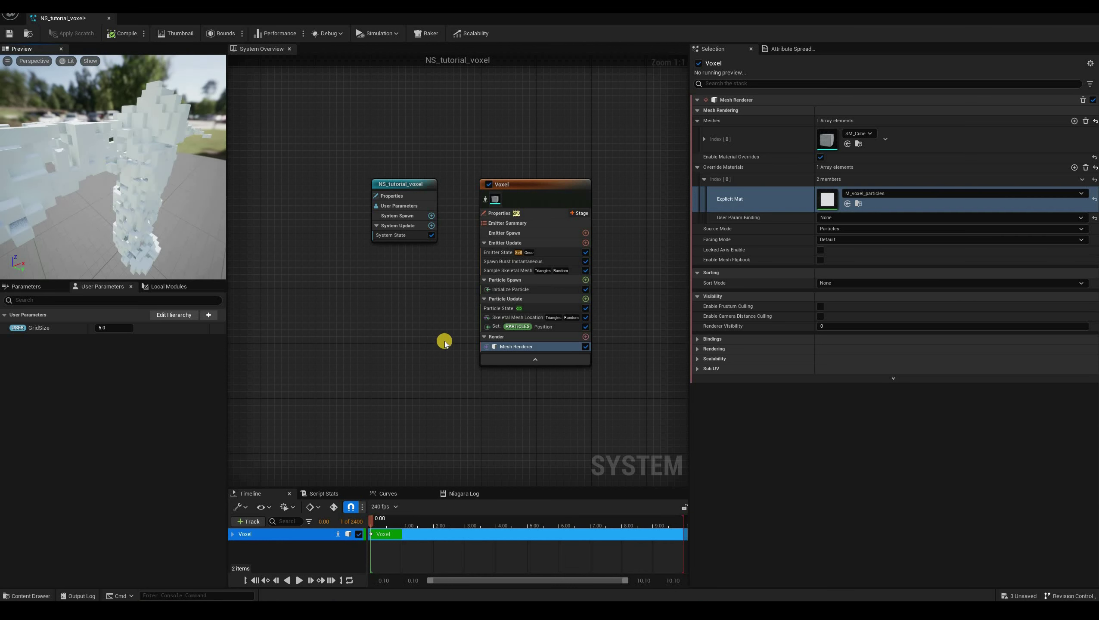
Add a Sample Texture module to the Voxel emitter's Particle Update stage
left_click(586, 299)
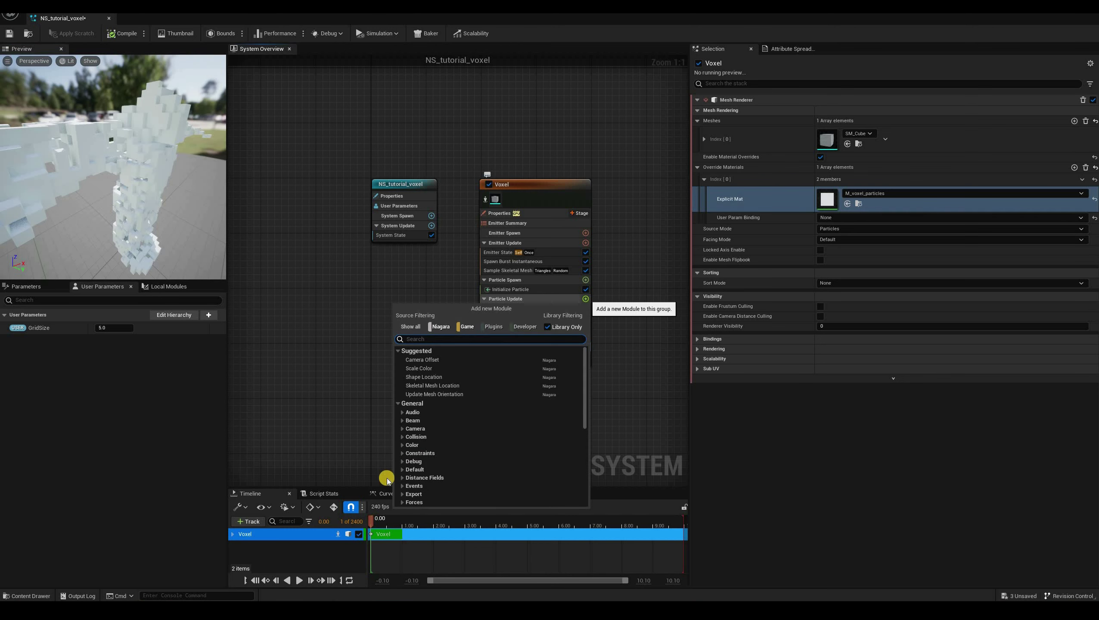
type("sampl")
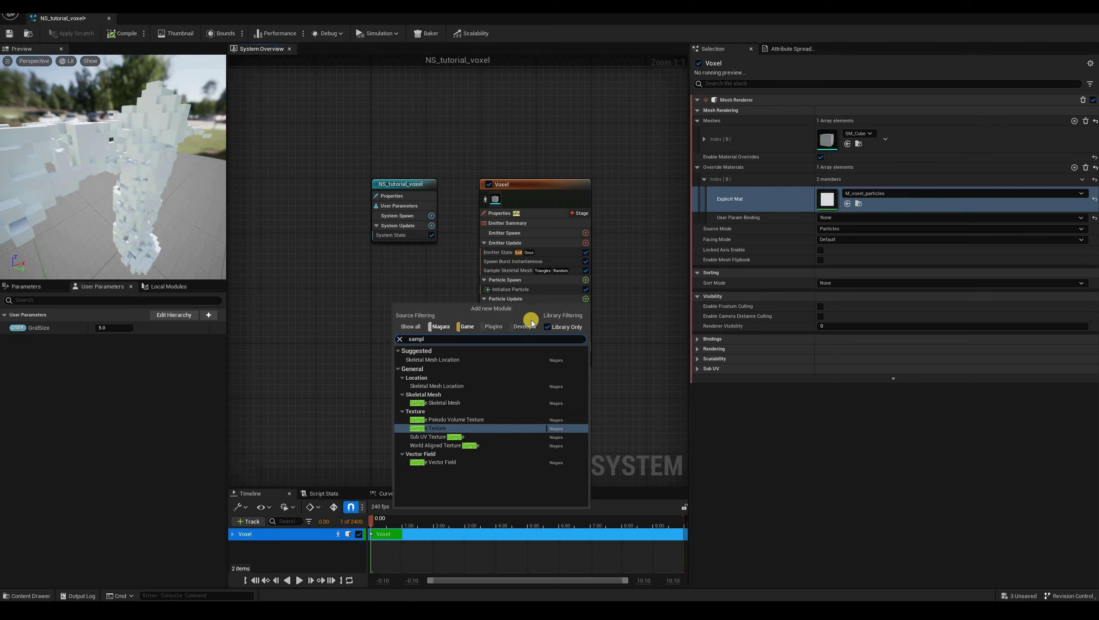
key("Return")
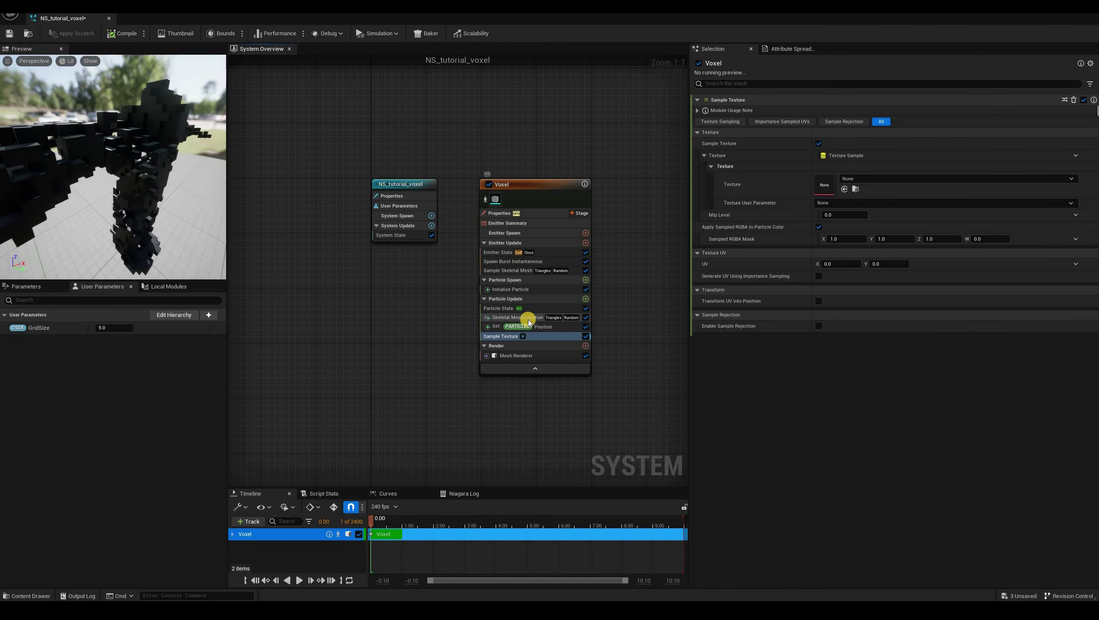
mouse_move(528, 320)
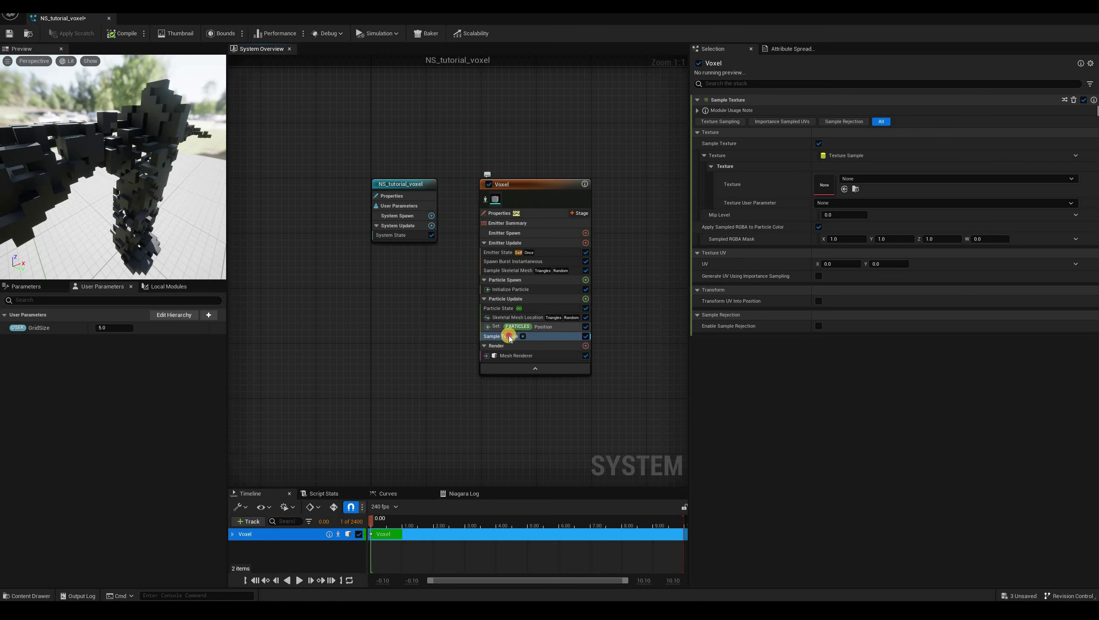
Set the Sample Texture module's texture to Mutant_diffuse
left_click(875, 178)
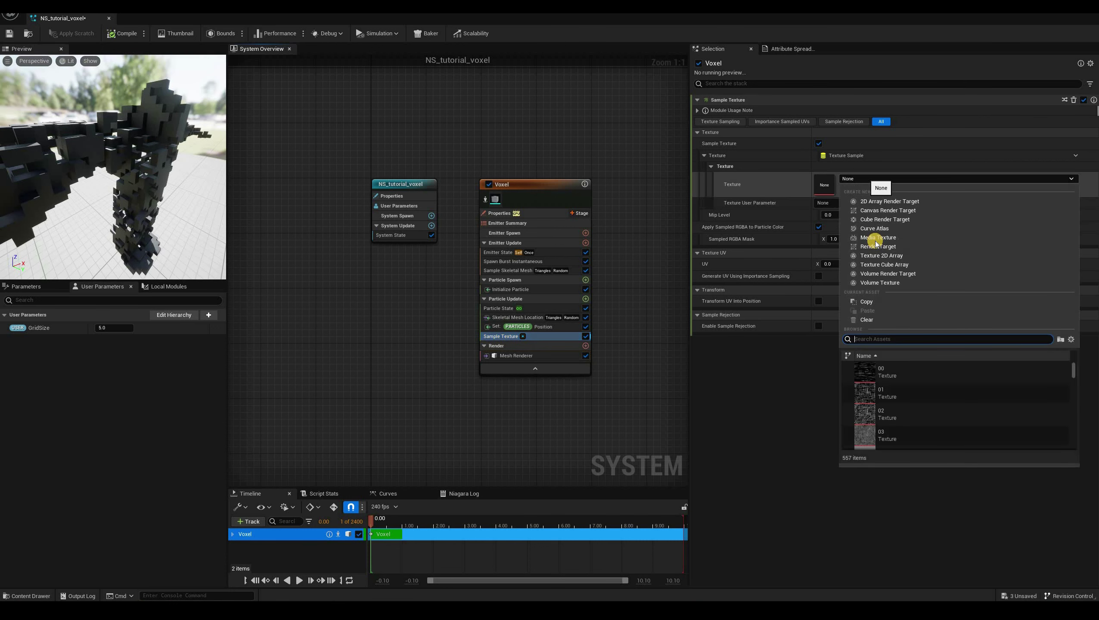
type("mutan")
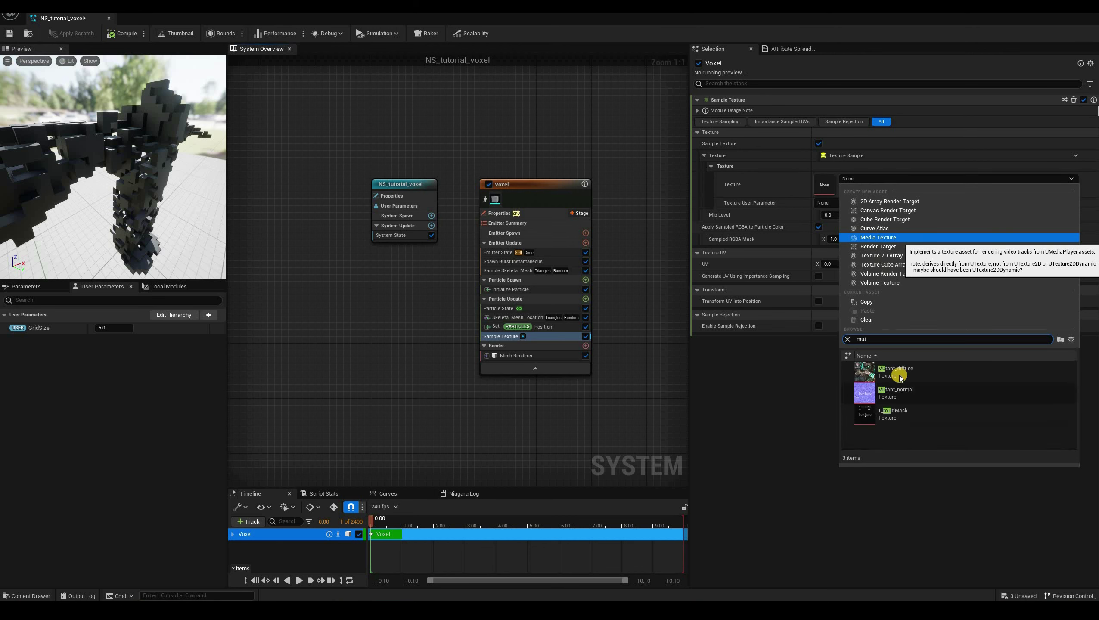
left_click(873, 374)
left_click(874, 373)
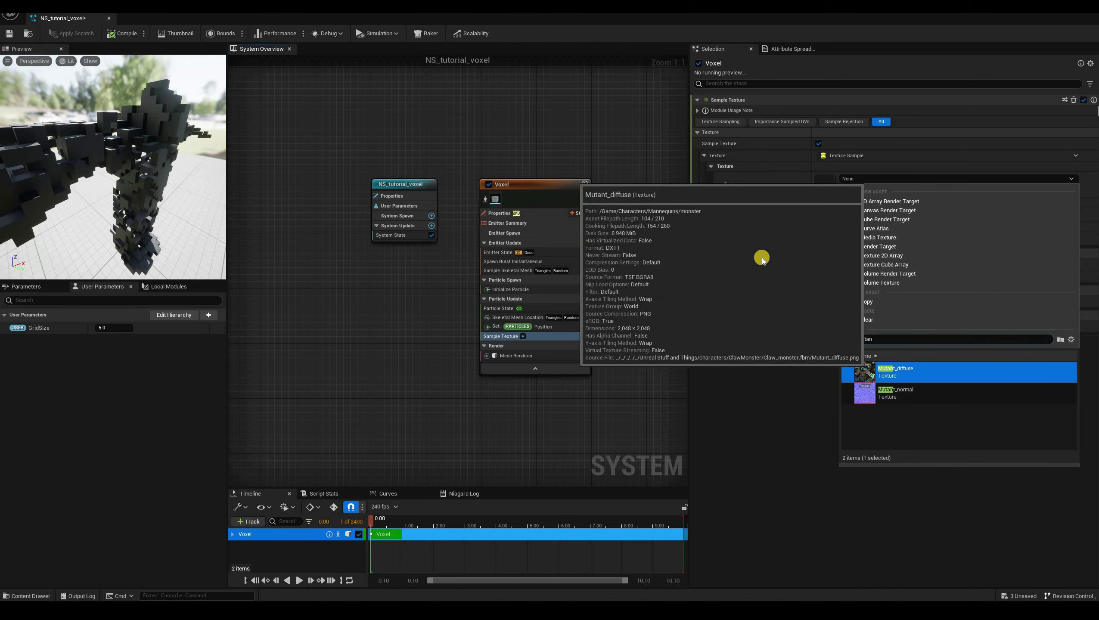
Link the Sample Texture module's UV input to the SampledUV particle attribute of Skeletal Mesh Location and check the colored voxels in the preview
left_click(1076, 264)
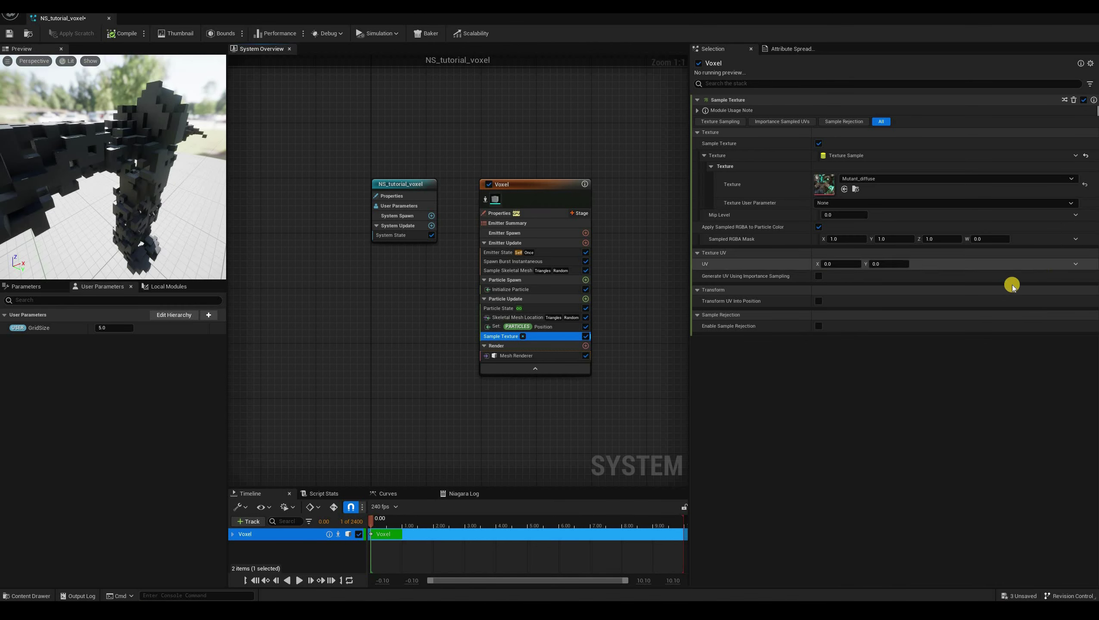
left_click(1076, 264)
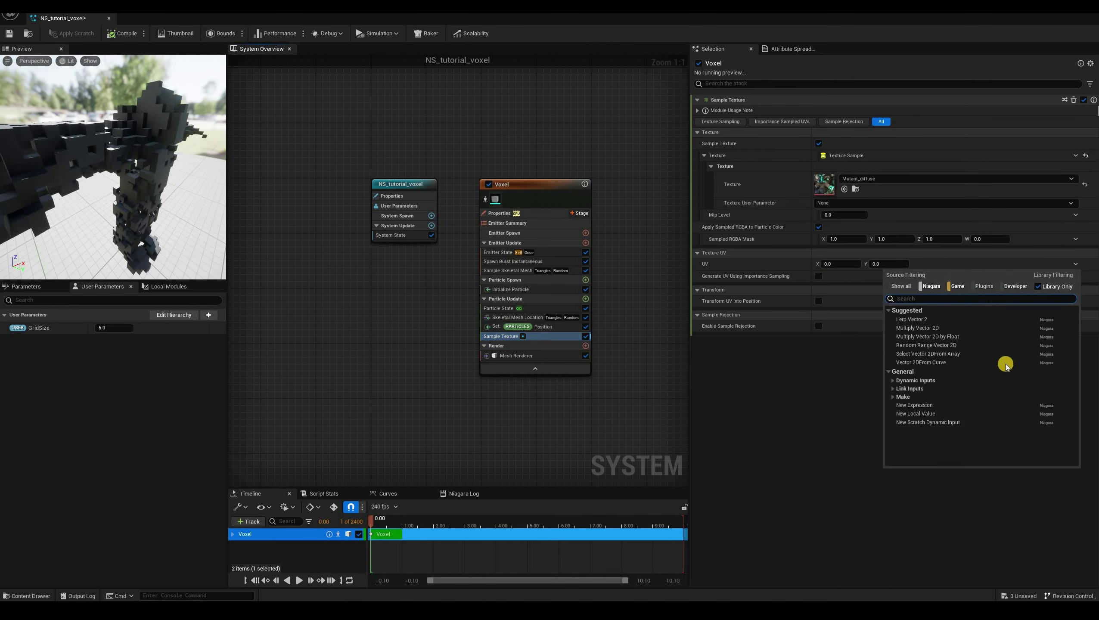
type("sampl")
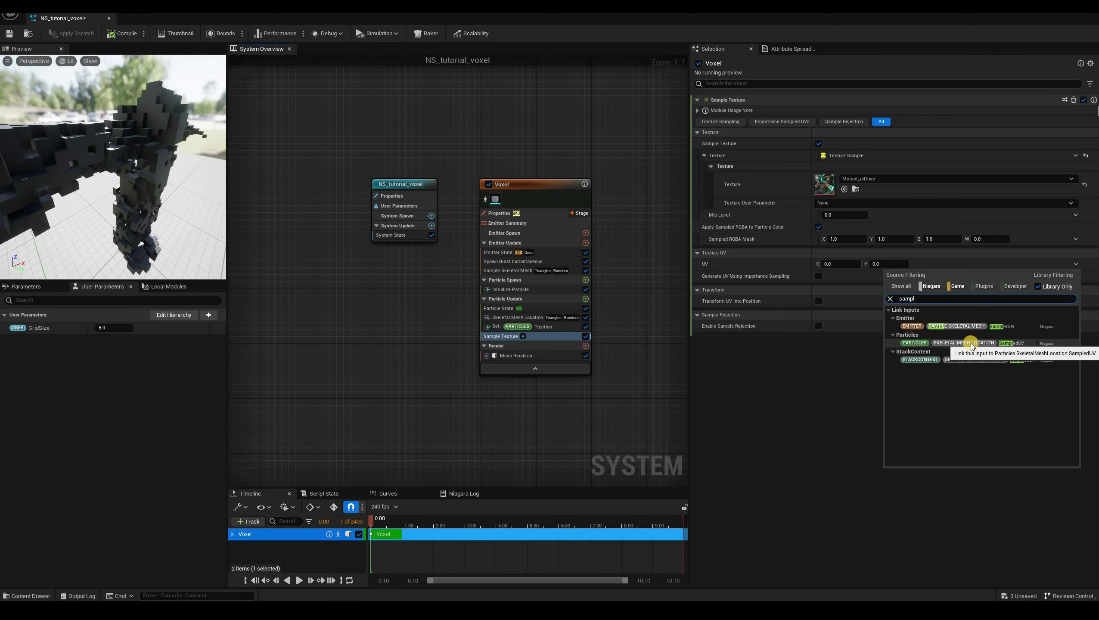
key("Return")
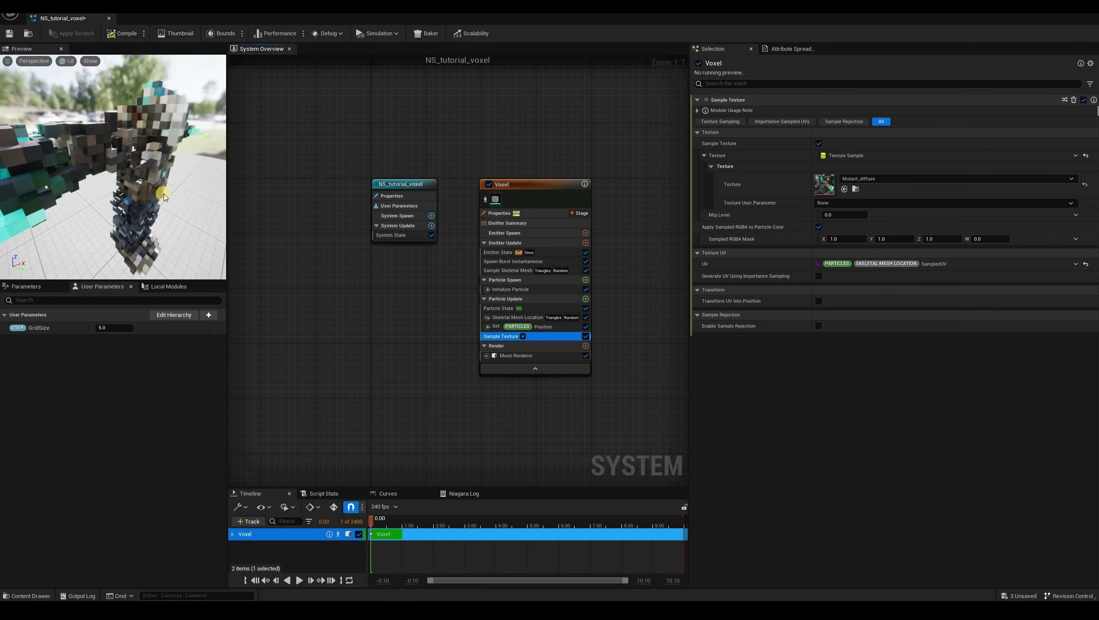
left_click_drag(152, 192, 91, 147)
scroll(85, 130, "up", 5)
scroll(85, 131, "down", 5)
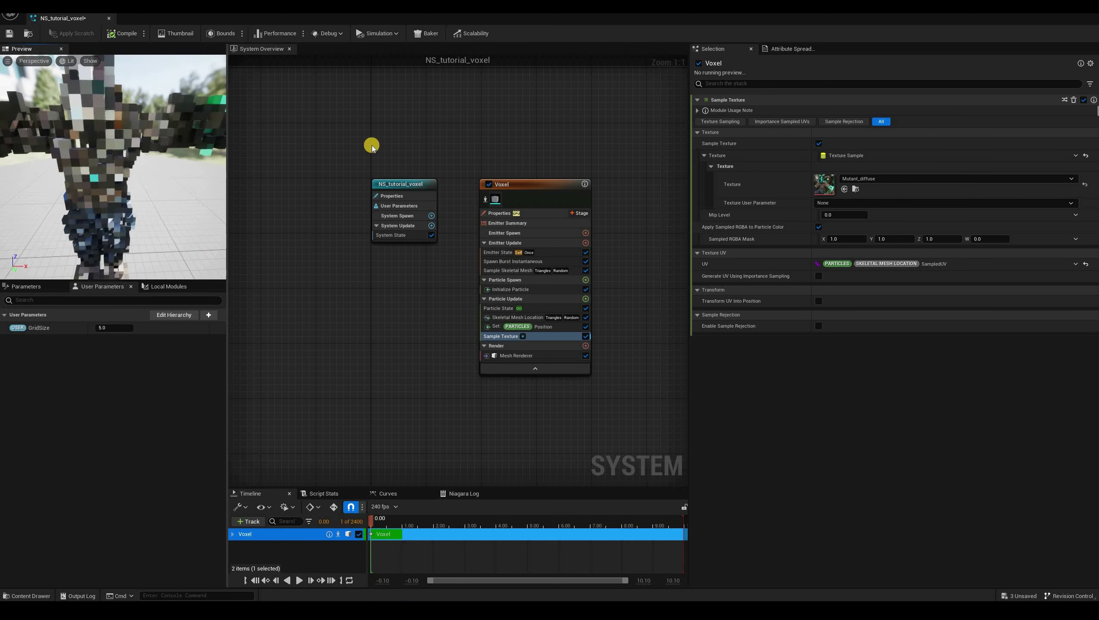
Save the Niagara system, play-test ThirdPersonMap to examine the colored voxels on the monster, and stop the session
left_click(9, 34)
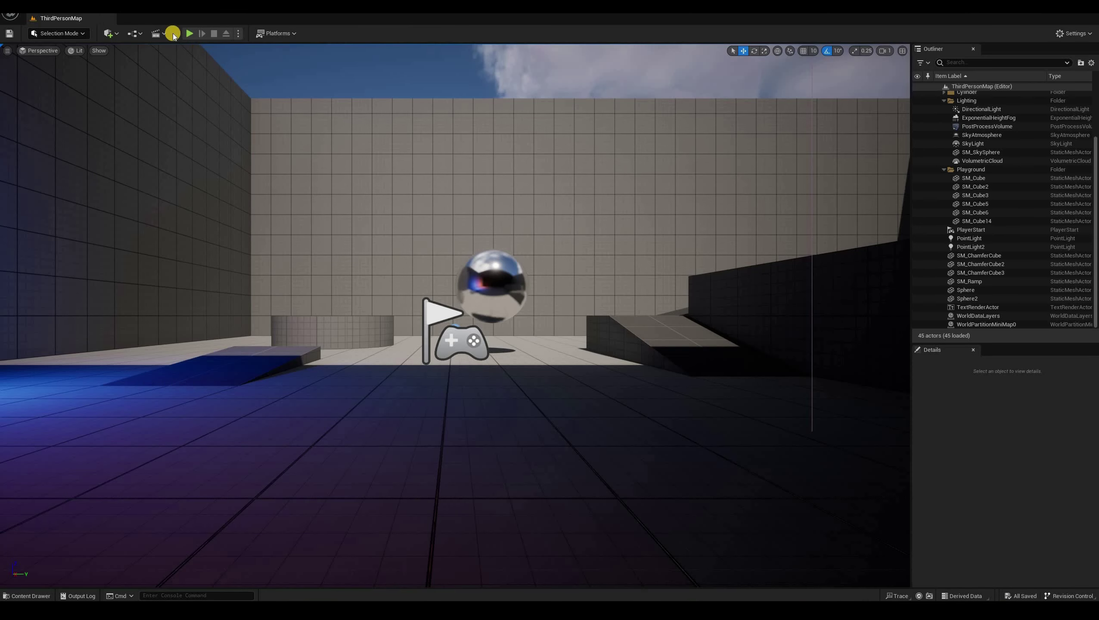
left_click(334, 190)
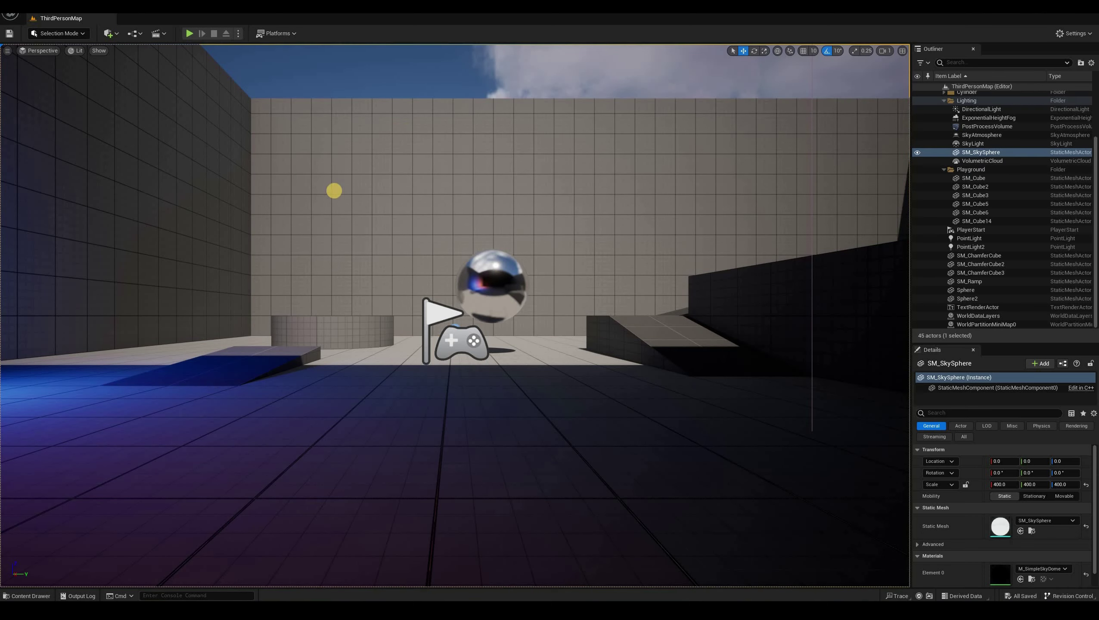
key("alt+p")
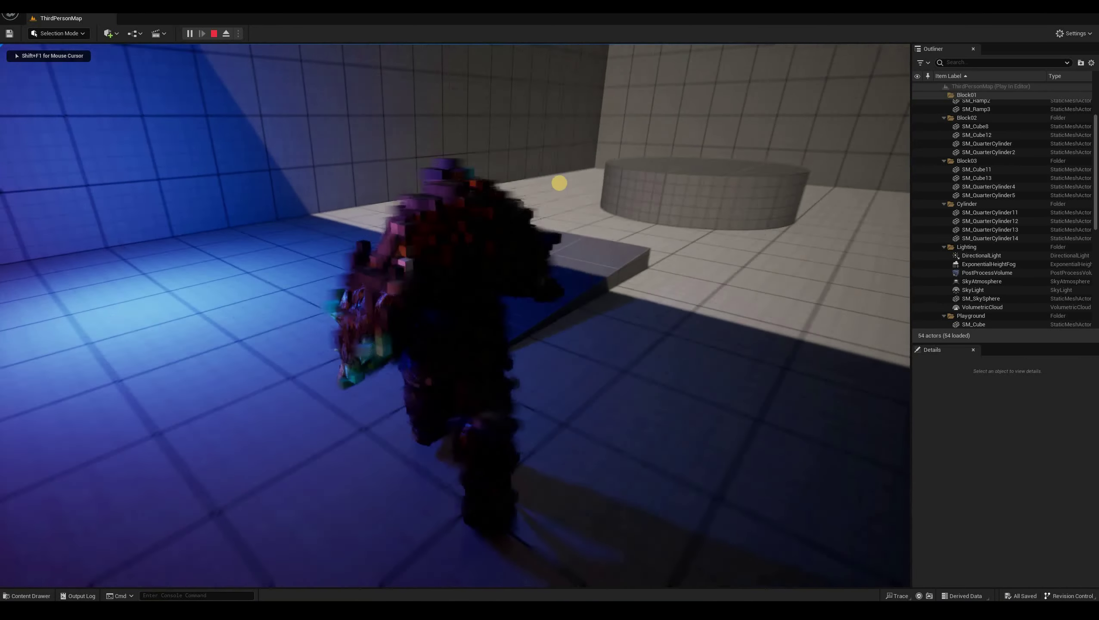
key("w")
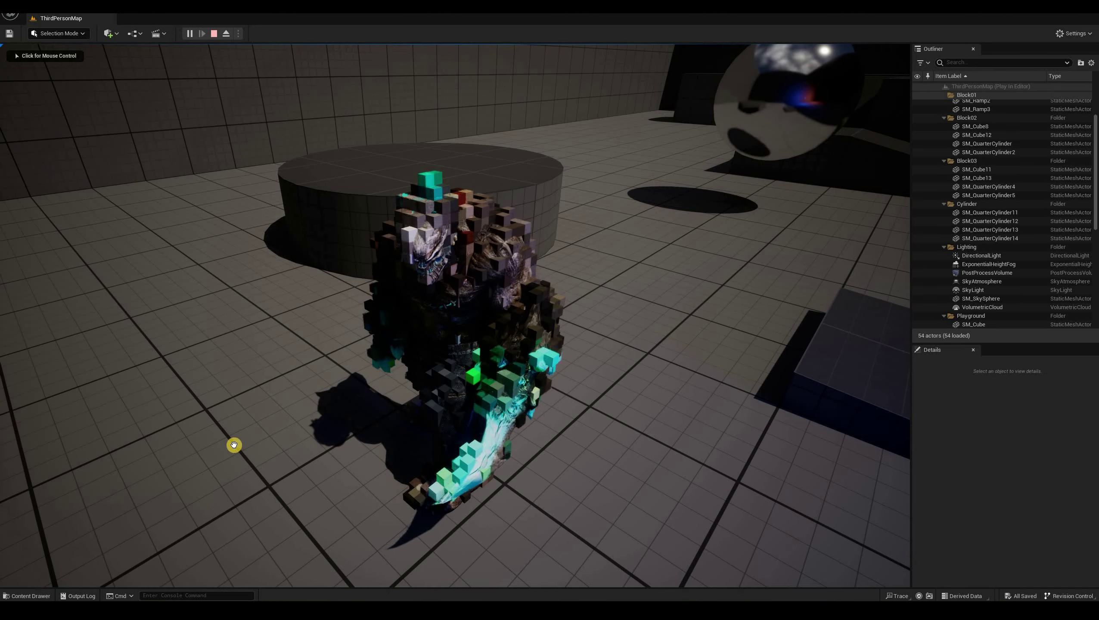
key("Escape")
Turn off the Visible option of the Mesh component in BP_ThirdPersonCharacter and compile the blueprint
key("ctrl+space")
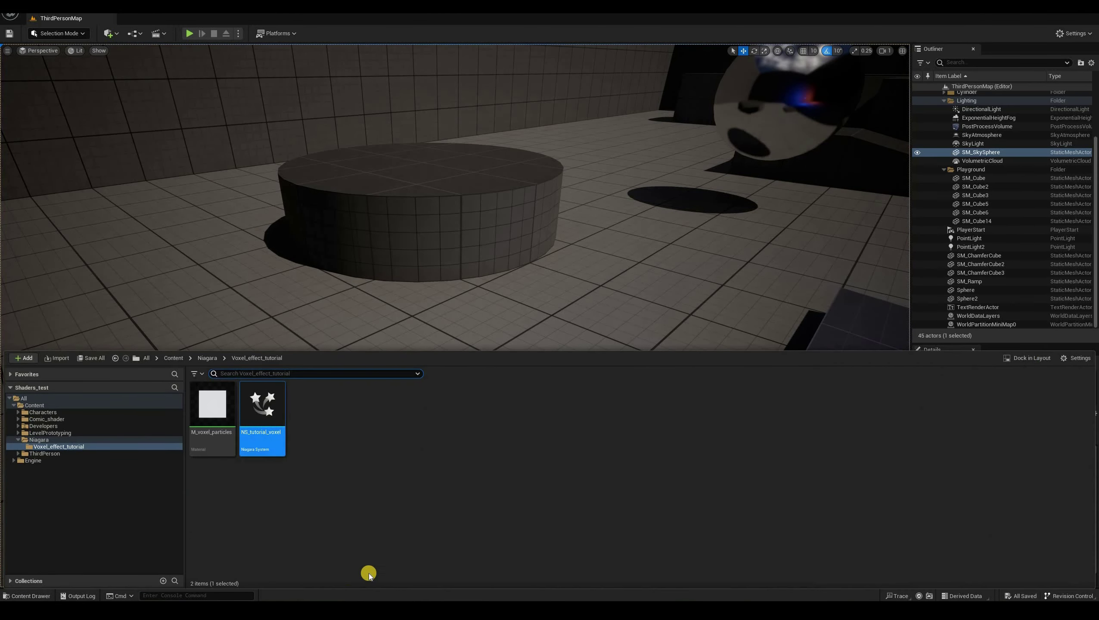
key("super+6")
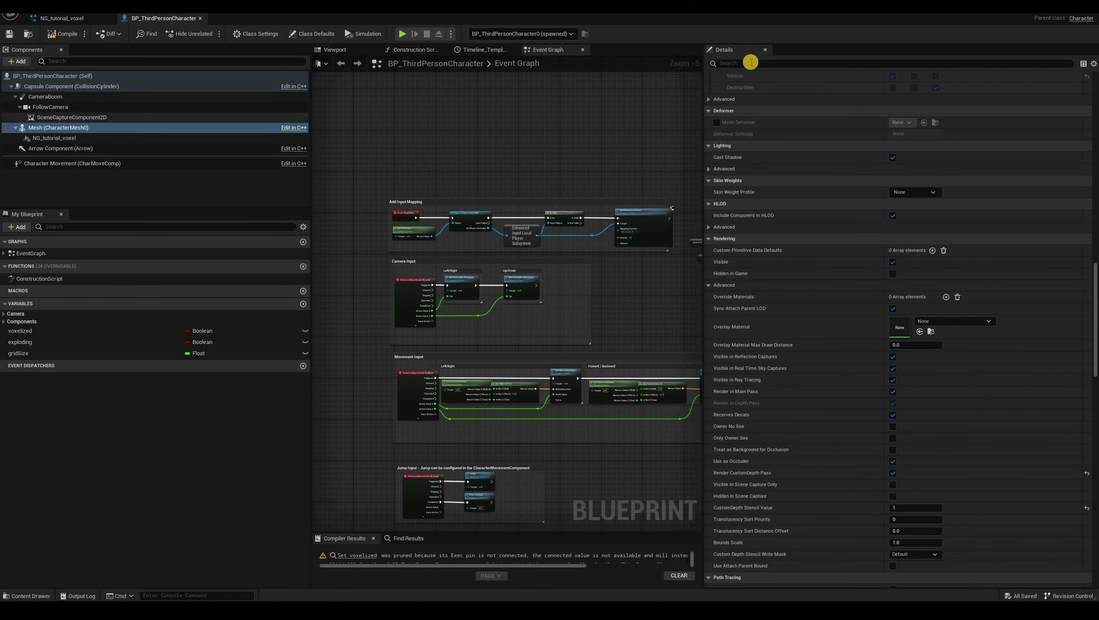
key("Up")
key("Down")
left_click(751, 63)
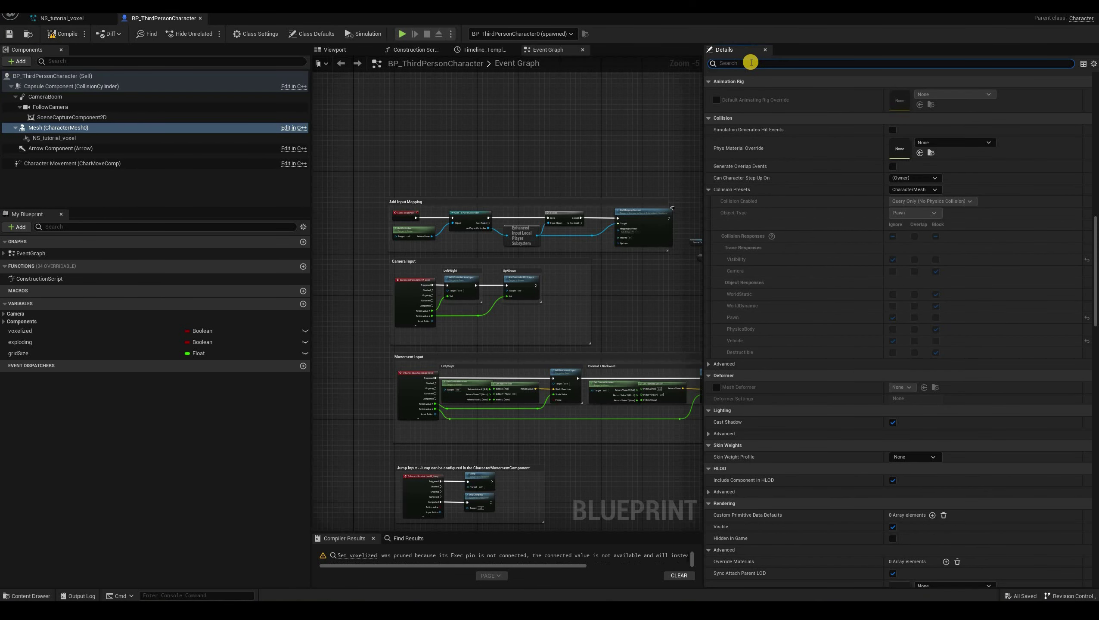
type("visi")
left_click(892, 125)
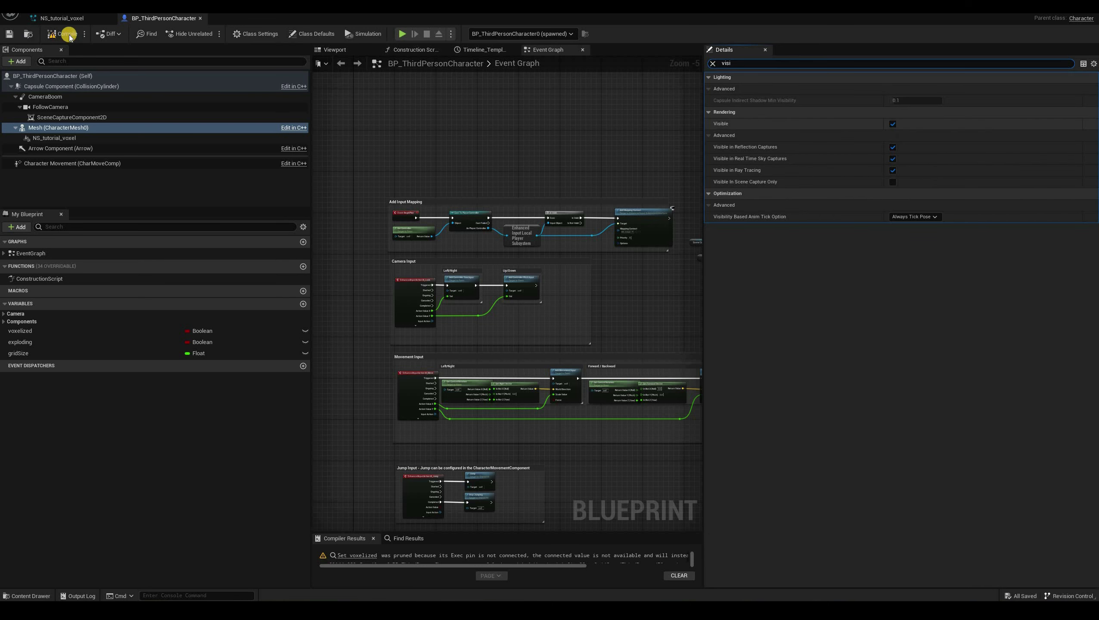
left_click(892, 124)
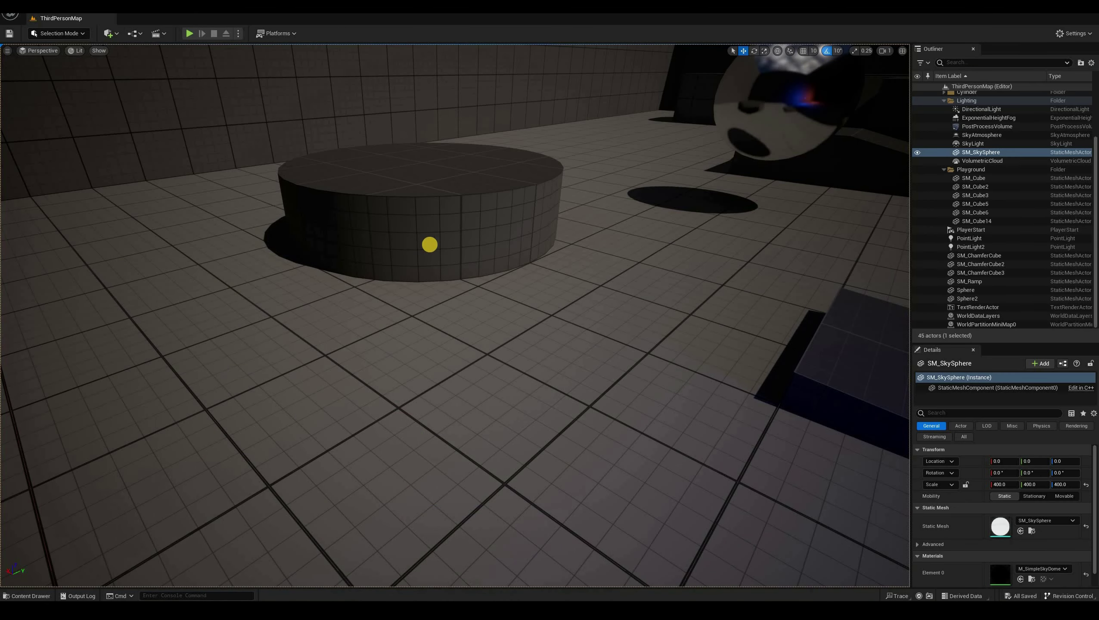
Play-test the level again, examine the voxel character from several angles with its mesh hidden, and stop the session
left_click(189, 34)
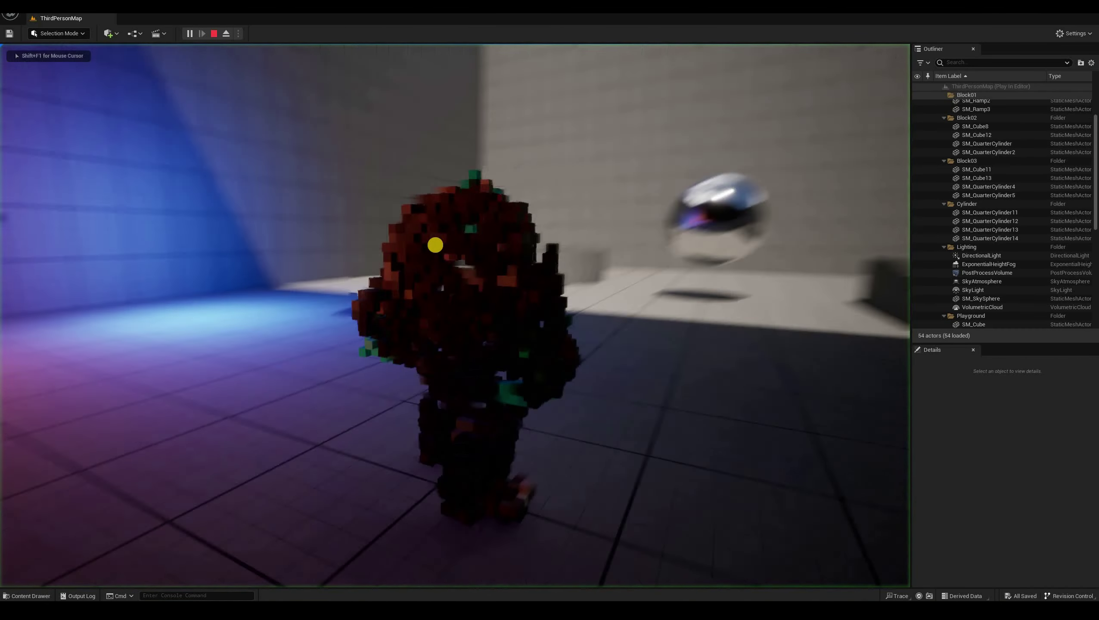
key("w")
key("w")
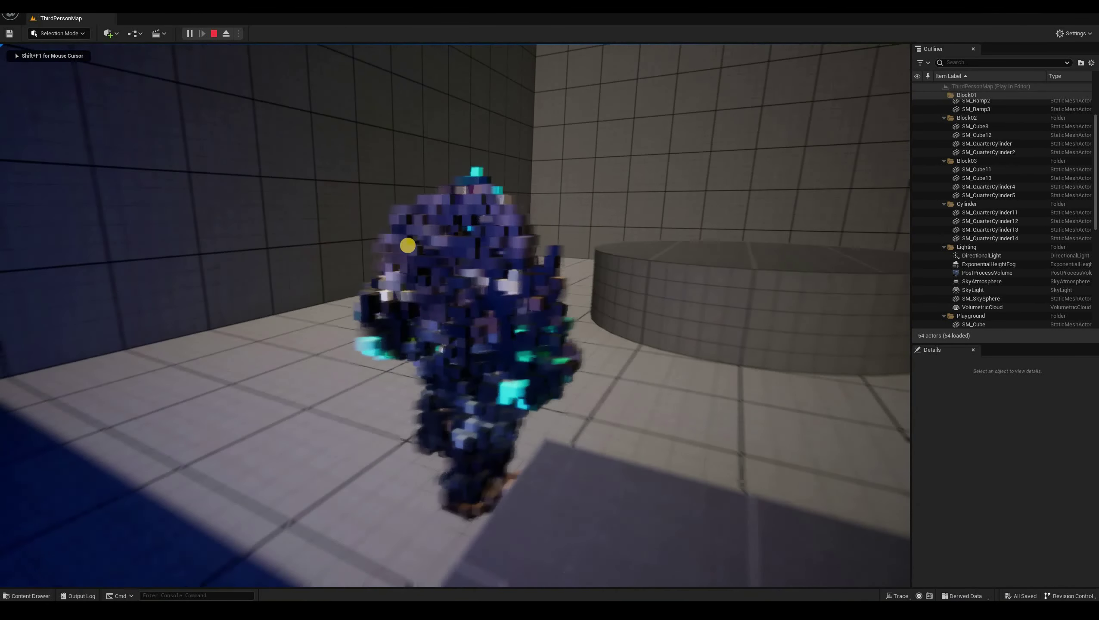
key("s")
key("shift+F1")
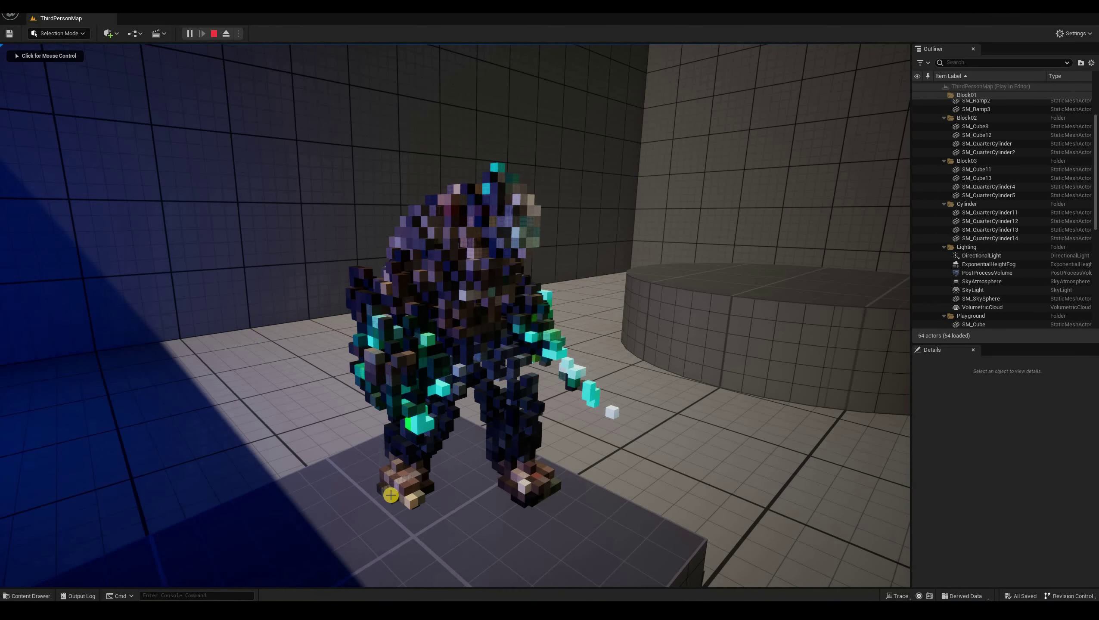
key("Escape")
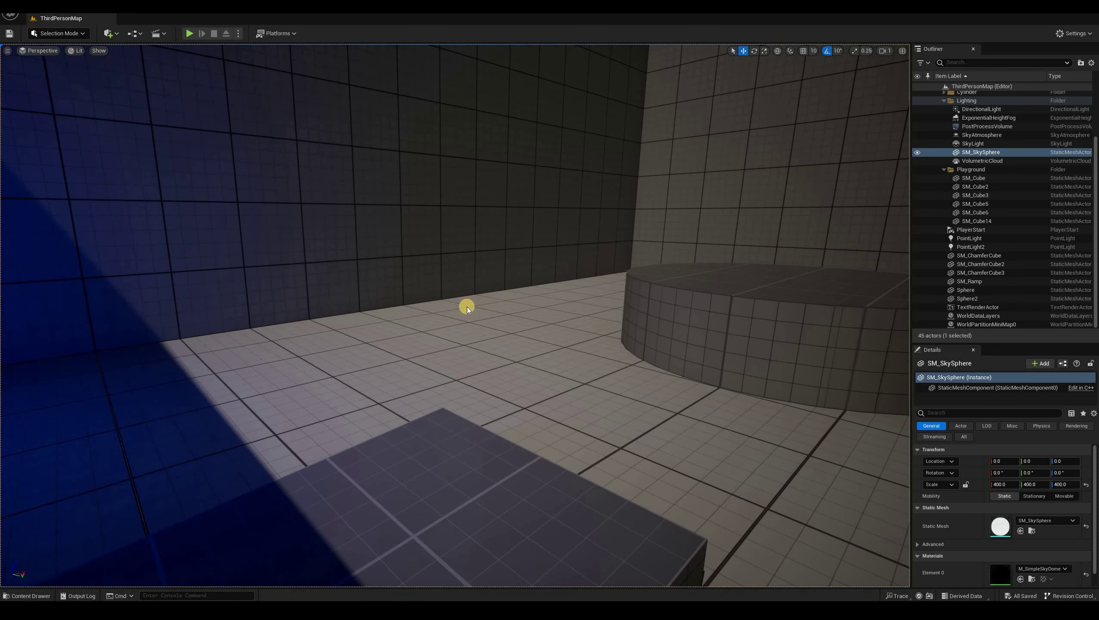
Return to BP_ThirdPersonCharacter, turn the Mesh component's Visible option back on and clear the property search
key("alt+Tab")
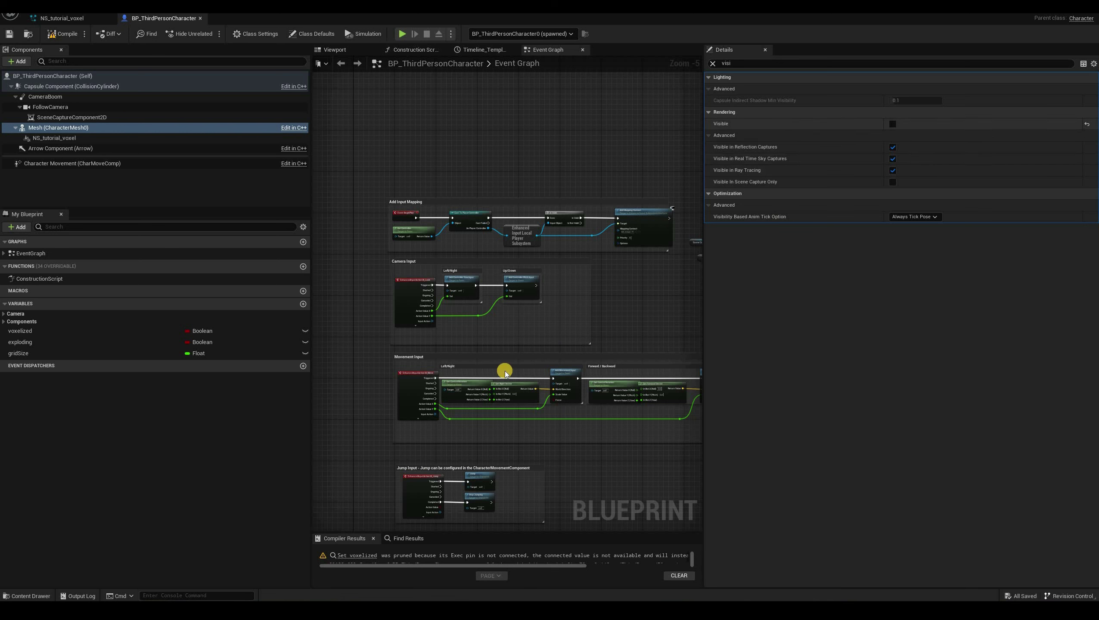
left_click(893, 124)
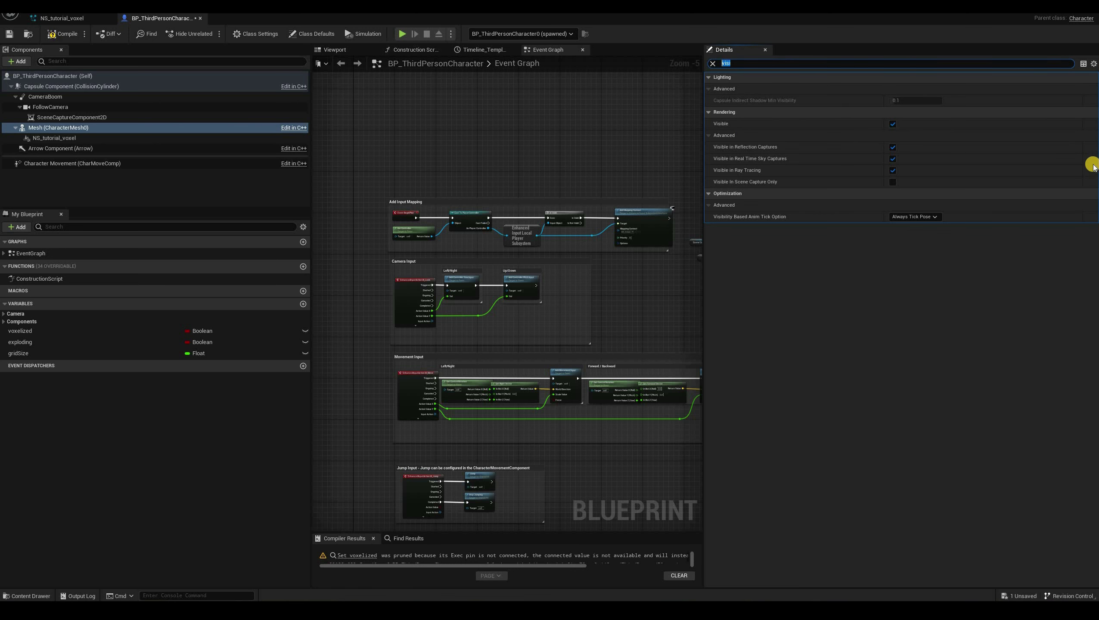
key("BackSpace")
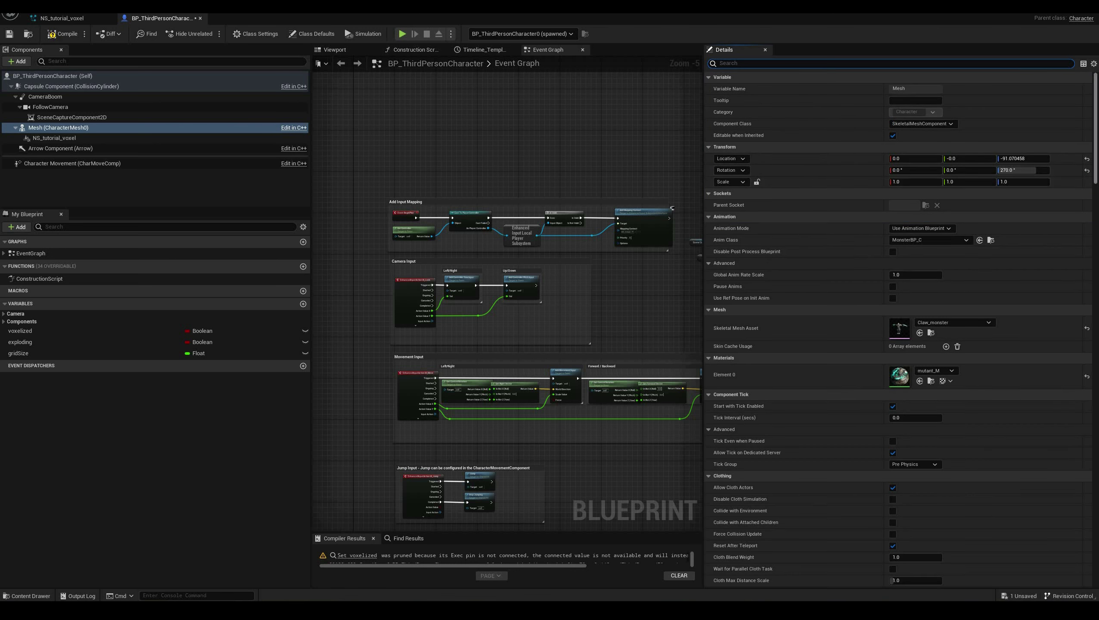
Turn off Render in Main Pass, Render in Depth Pass and Visible in Ray Tracing for the character's Mesh component, and save the blueprint
scroll(899, 330, "down", 15)
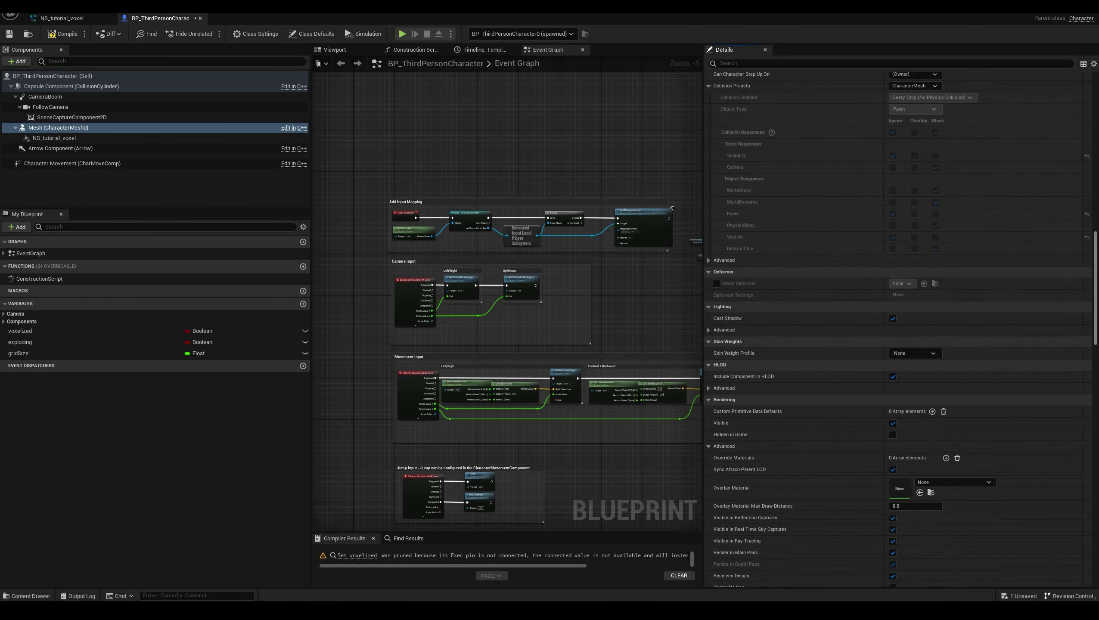
scroll(923, 280, "down", 15)
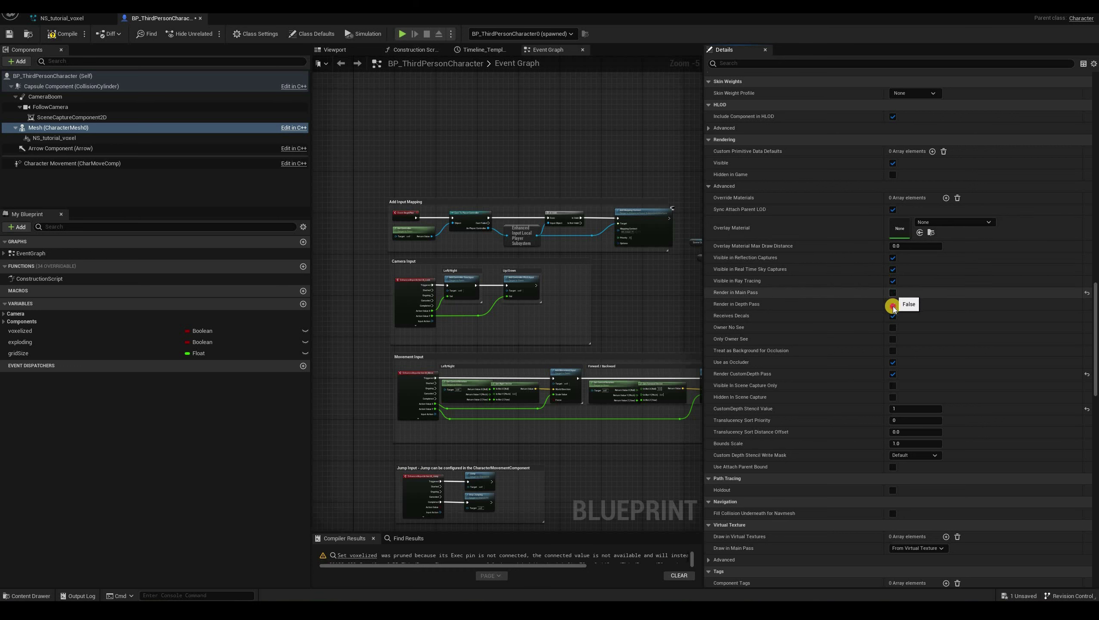
left_click(893, 306)
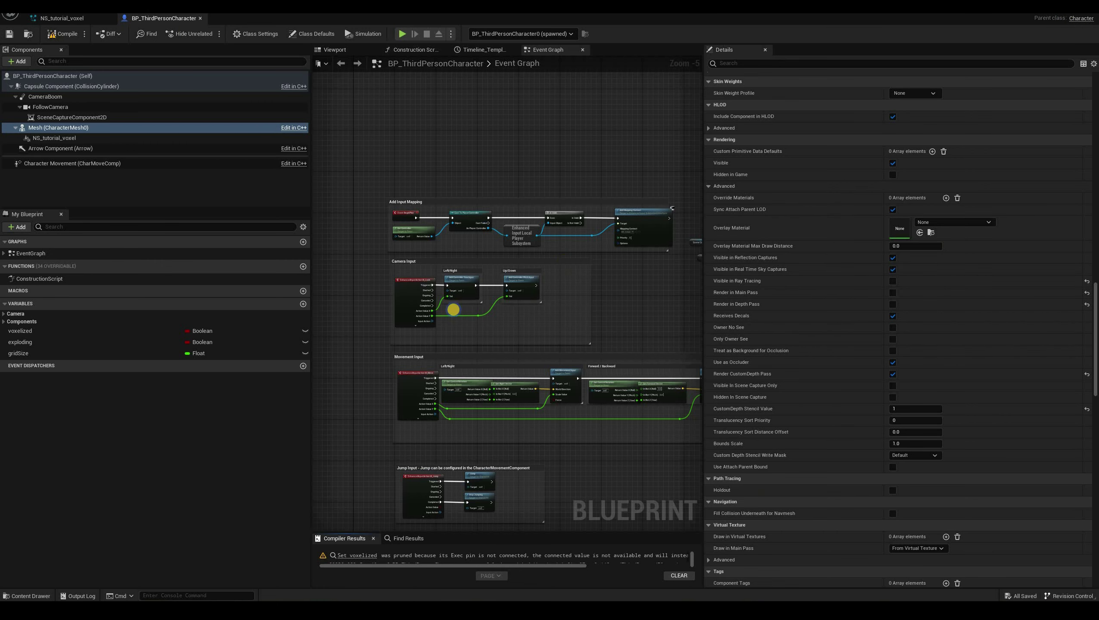
Play-test the level, examine the voxel character and the floor shadow from different angles, and stop the session
key("alt+Tab")
key("alt+p")
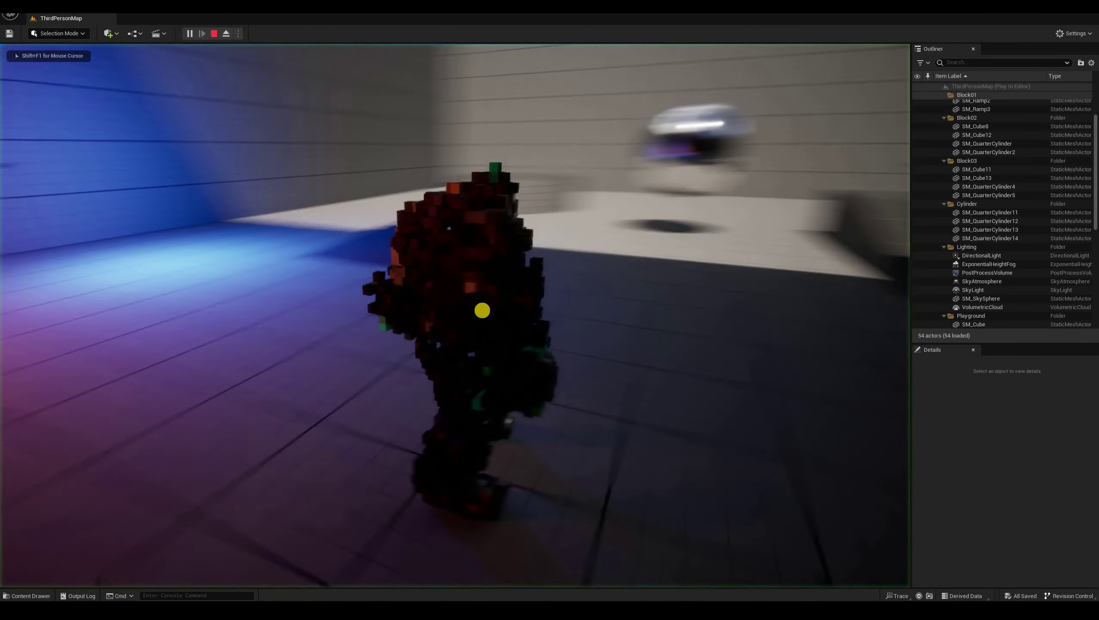
key("w")
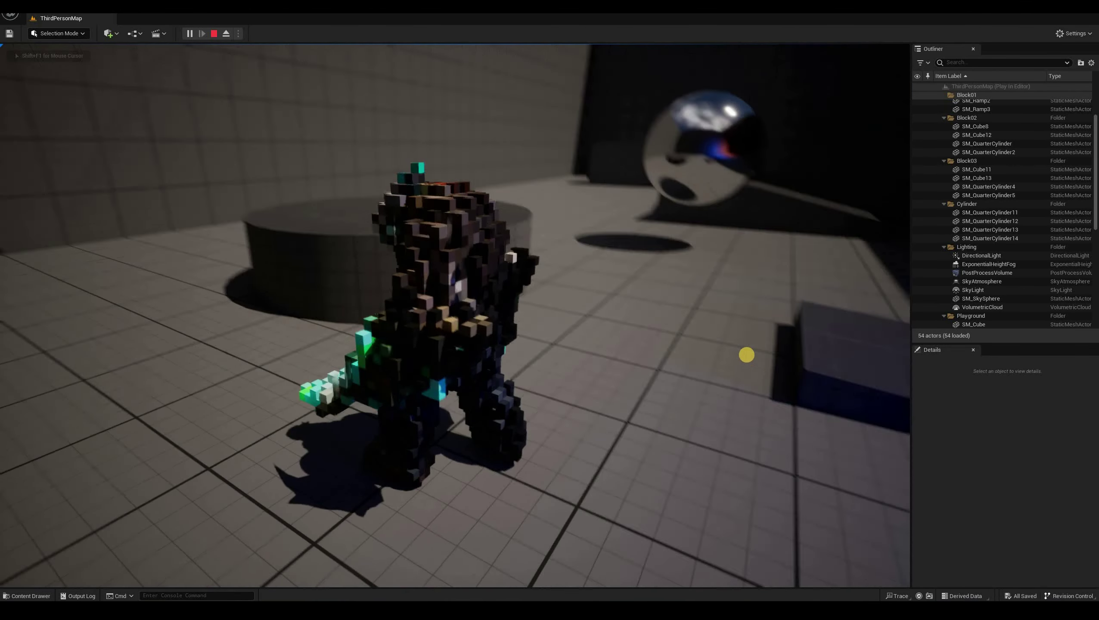
key("Escape")
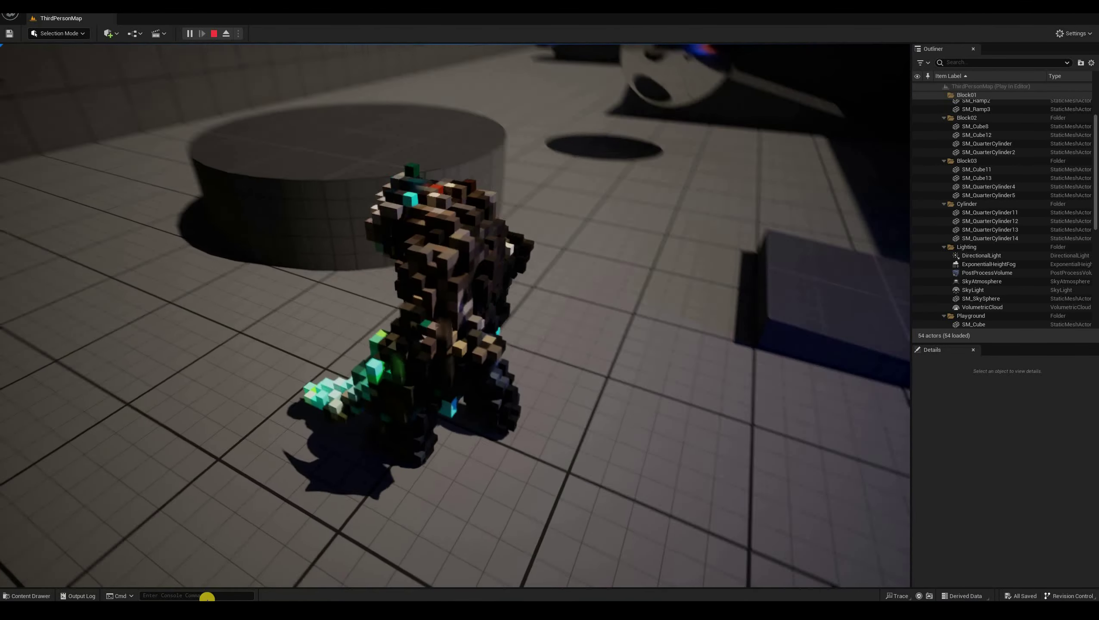
key("shift+F1")
left_click(367, 573)
key("Escape")
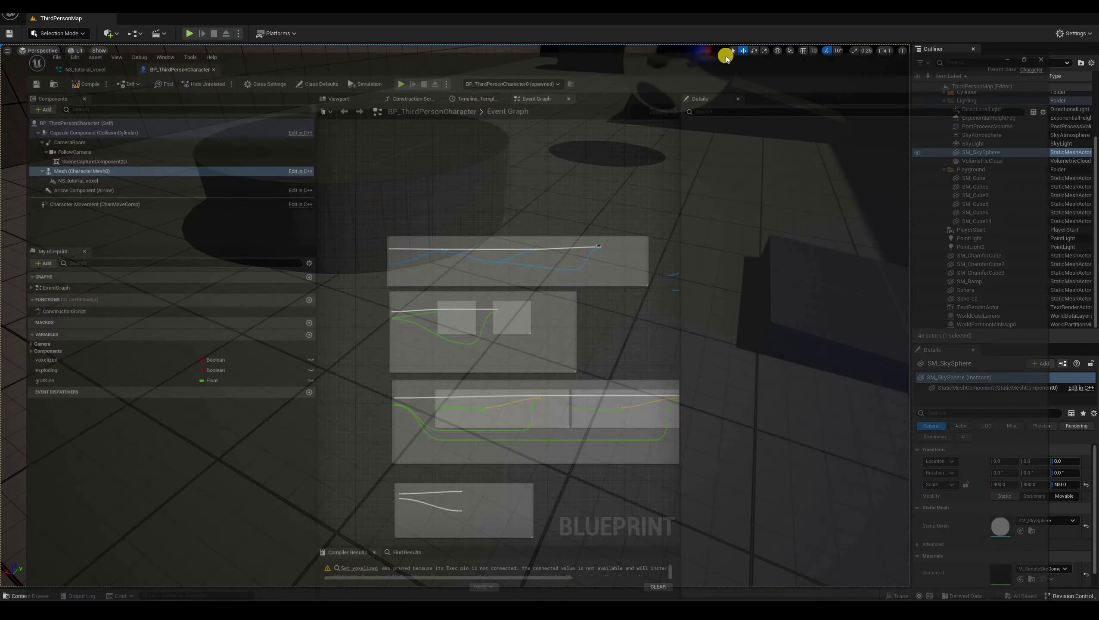
Turn on Cast Shadow for the NS_tutorial_voxel component in BP_ThirdPersonCharacter, clear the property search, and compile and save the blueprint
left_click(729, 64)
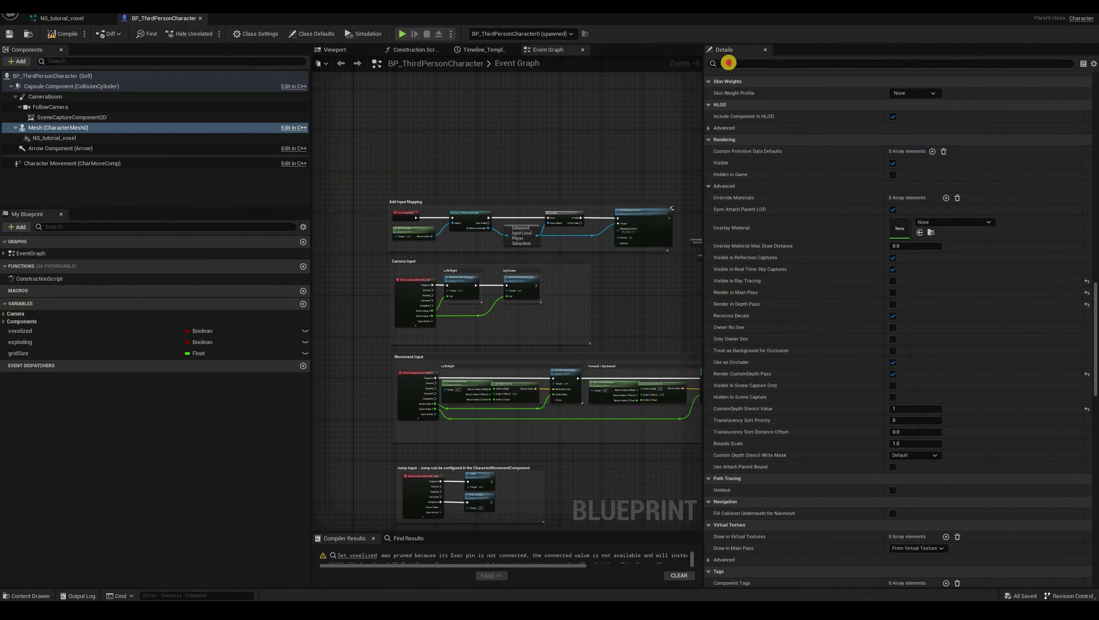
left_click(896, 92)
type("shad")
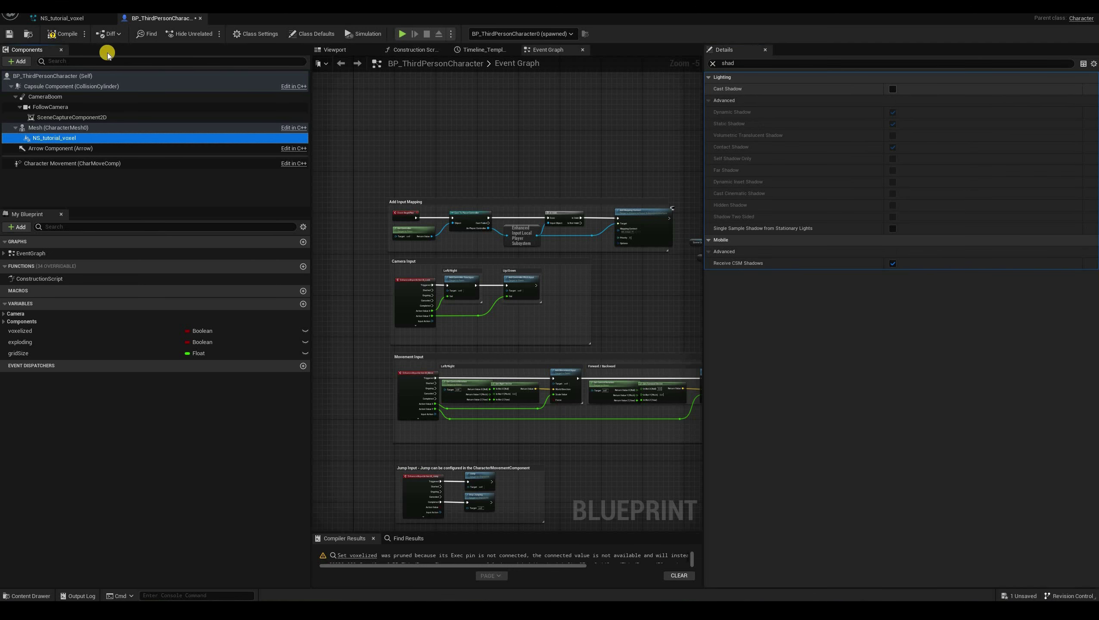
left_click(893, 89)
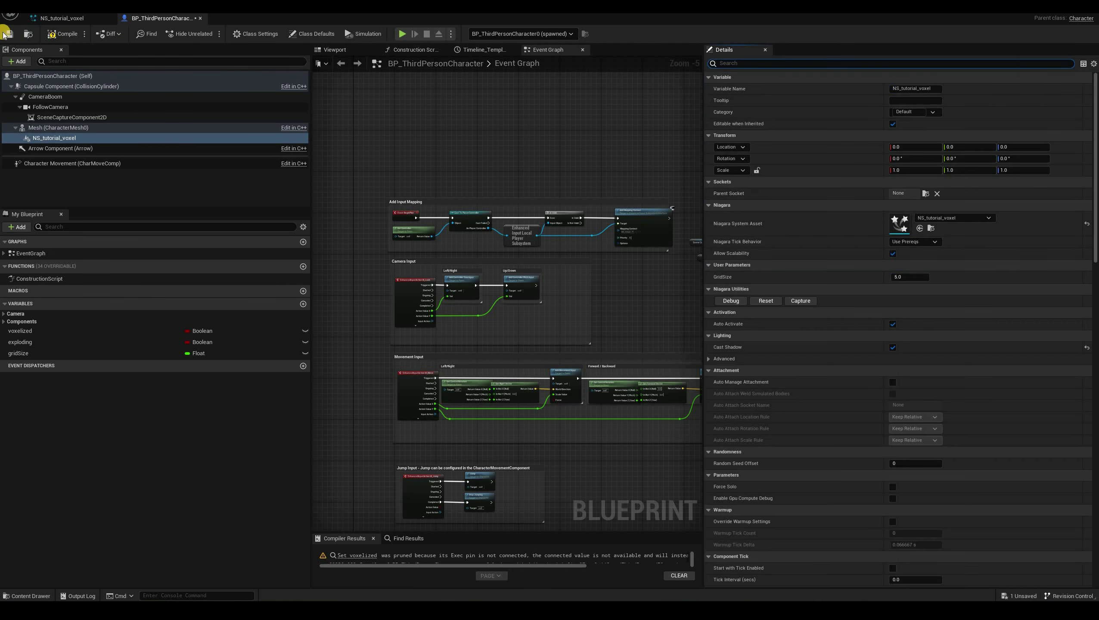
left_click(52, 35)
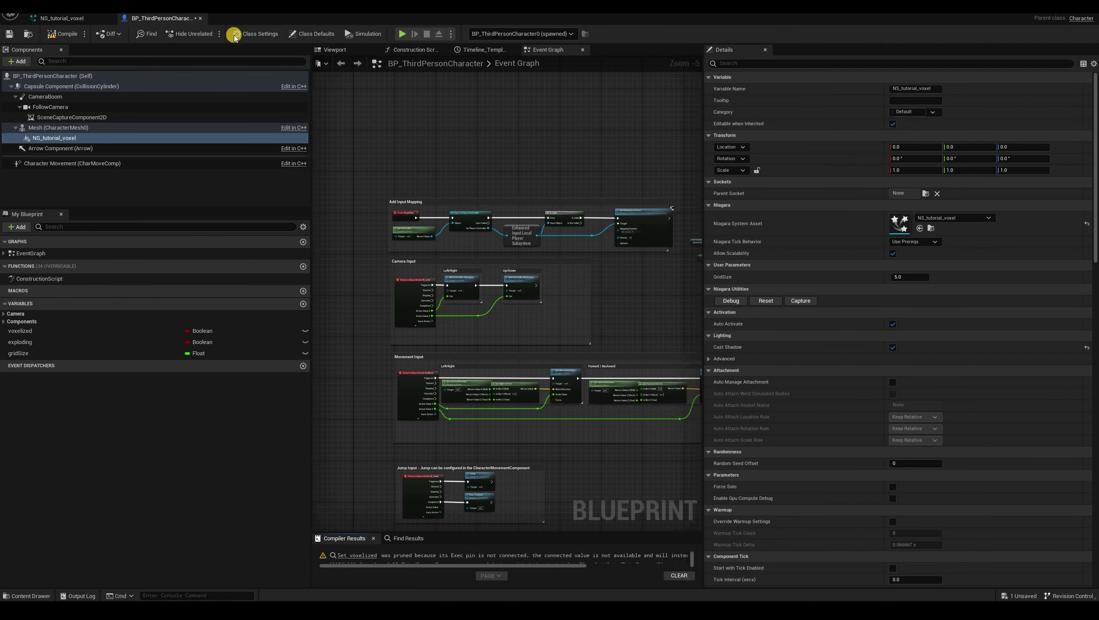
Run the level again, move the voxel character around to examine the shadow cast by its cubes, and stop the session
key("alt+Tab")
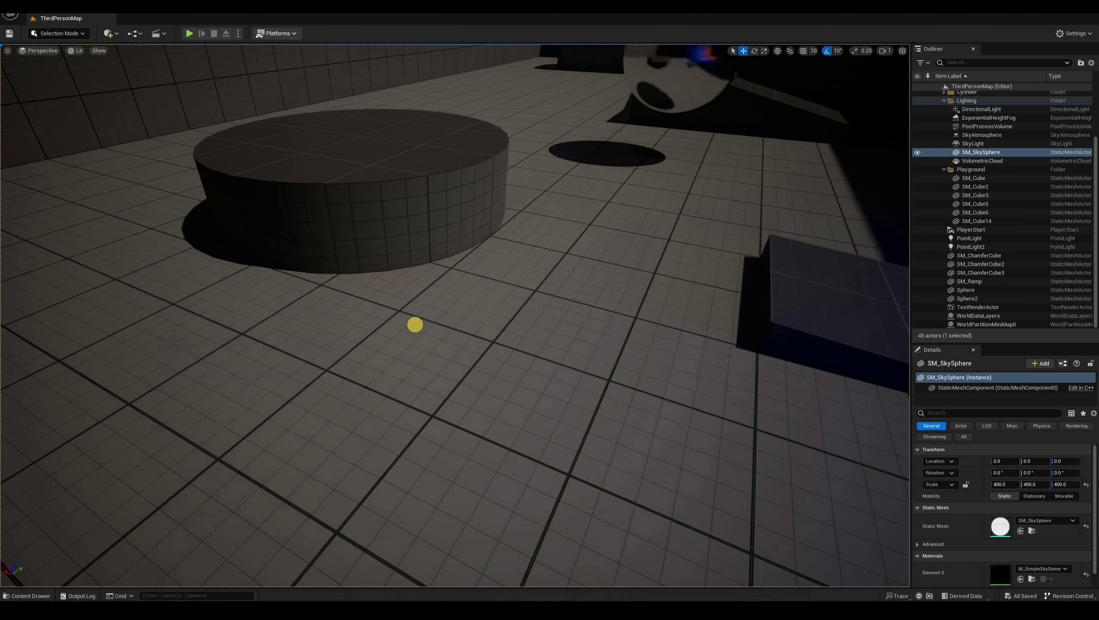
left_click(415, 325)
key("w")
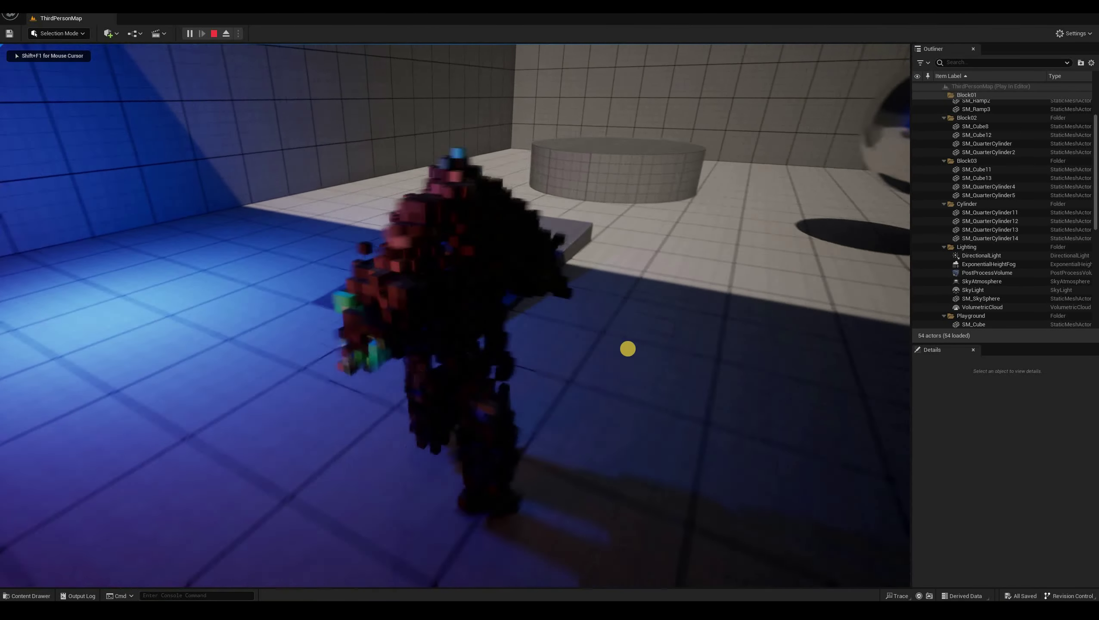
key("w")
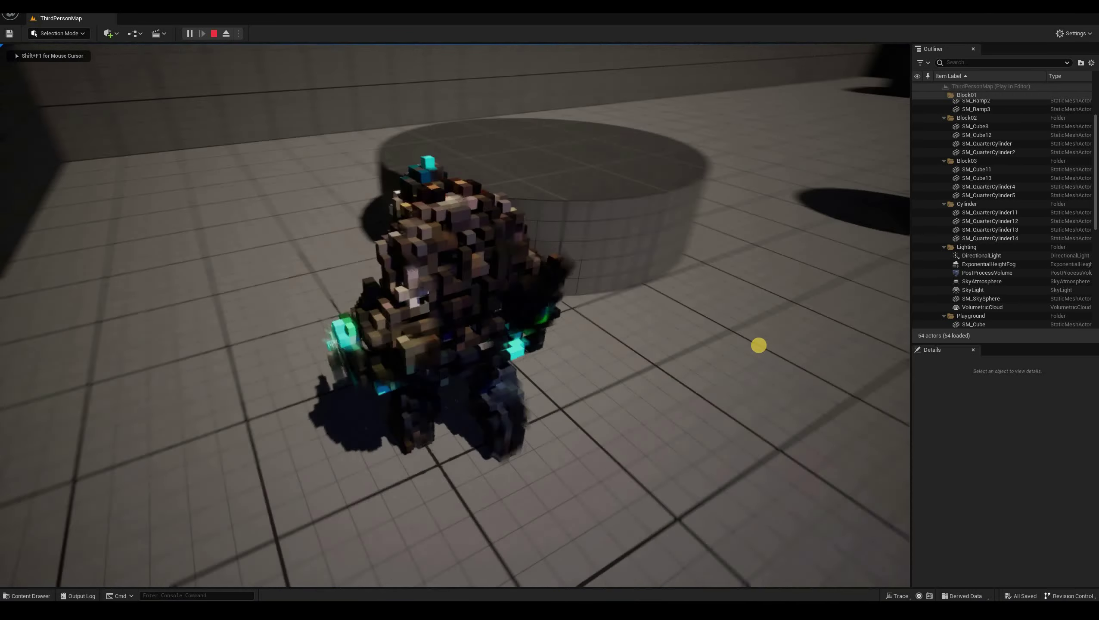
key("w")
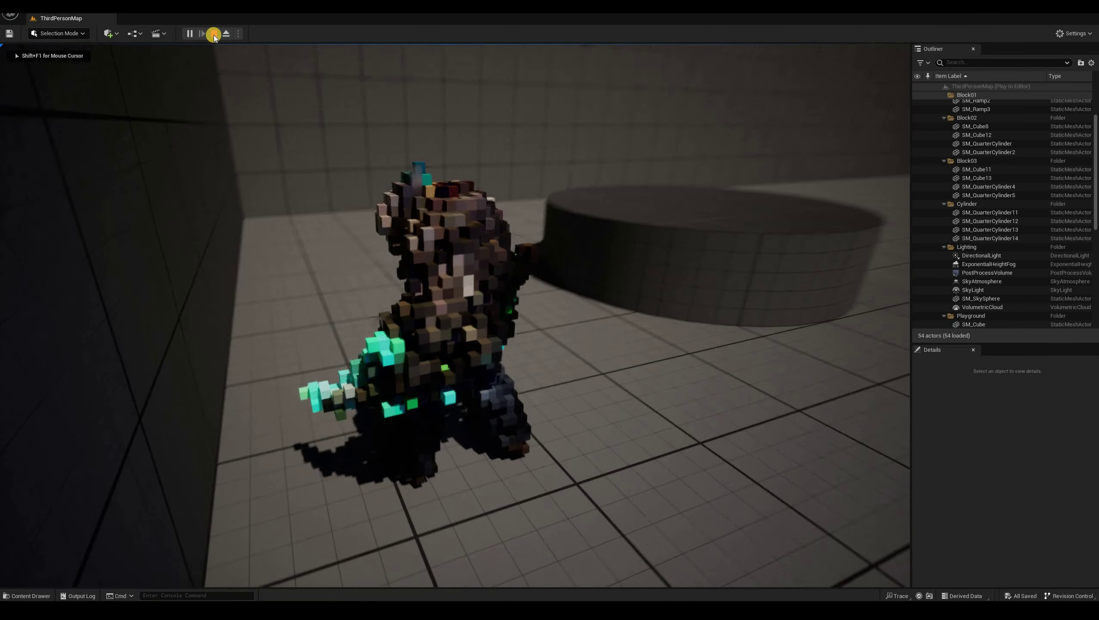
left_click(487, 298)
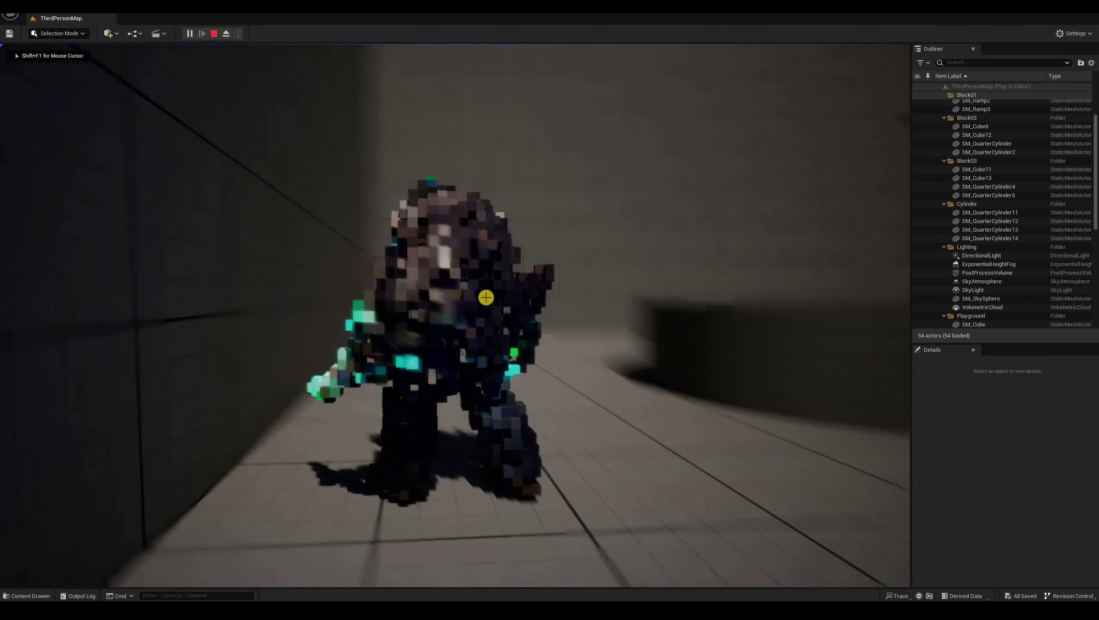
key("shift+F1")
key("Escape")
left_click(352, 584)
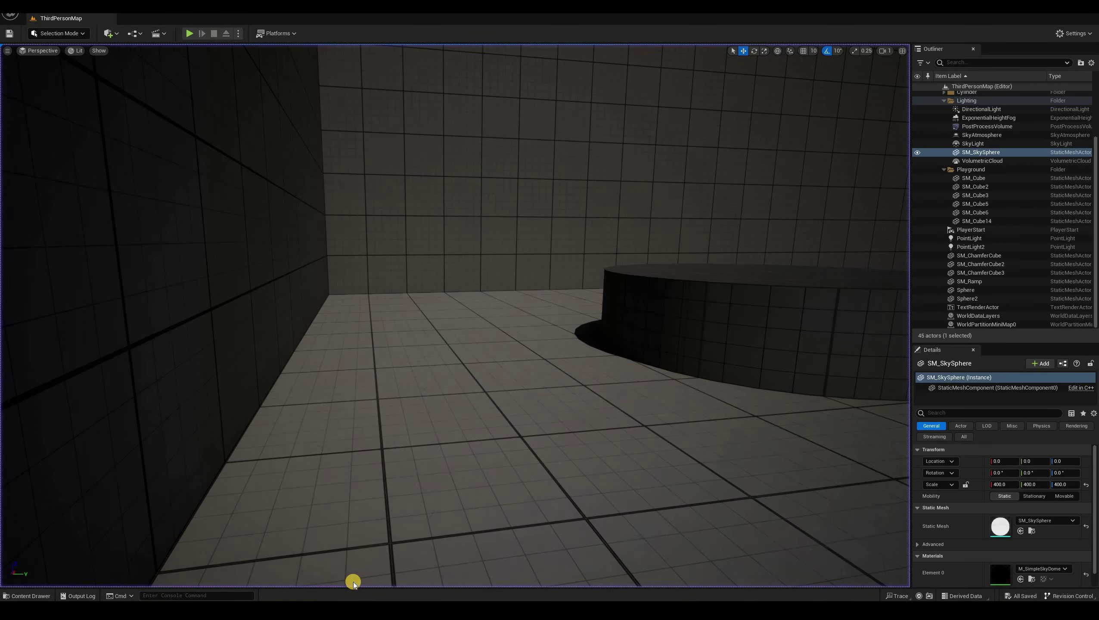
Open the NS_tutorial_voxel system and review the Voxel emitter's Set Position expression and Skeletal Mesh Location settings
mouse_move(323, 610)
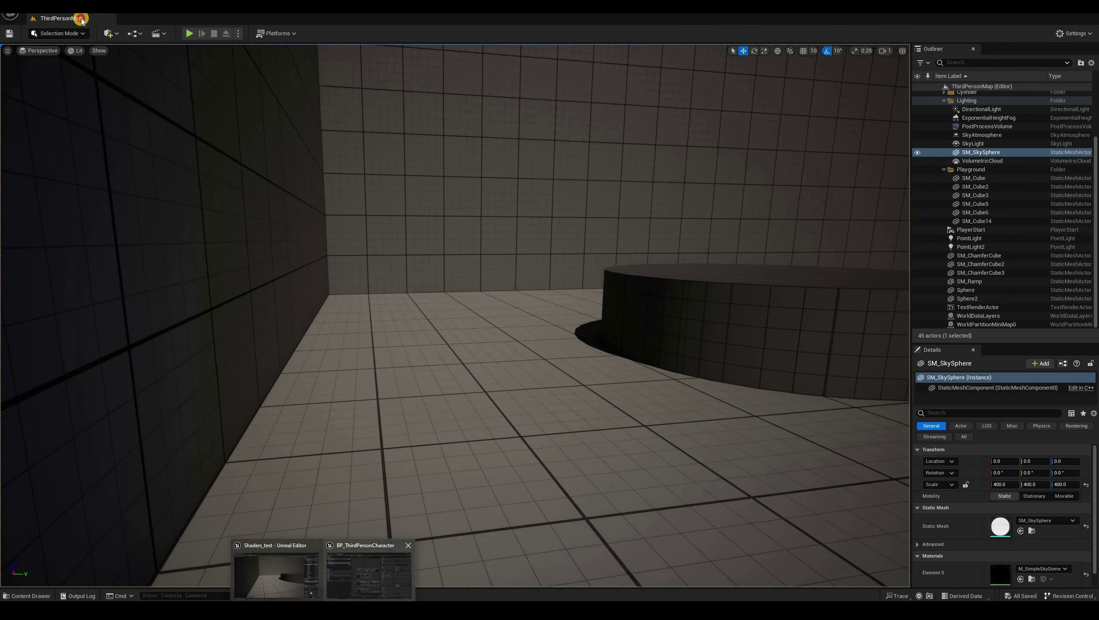
left_click(368, 572)
double_click(65, 137)
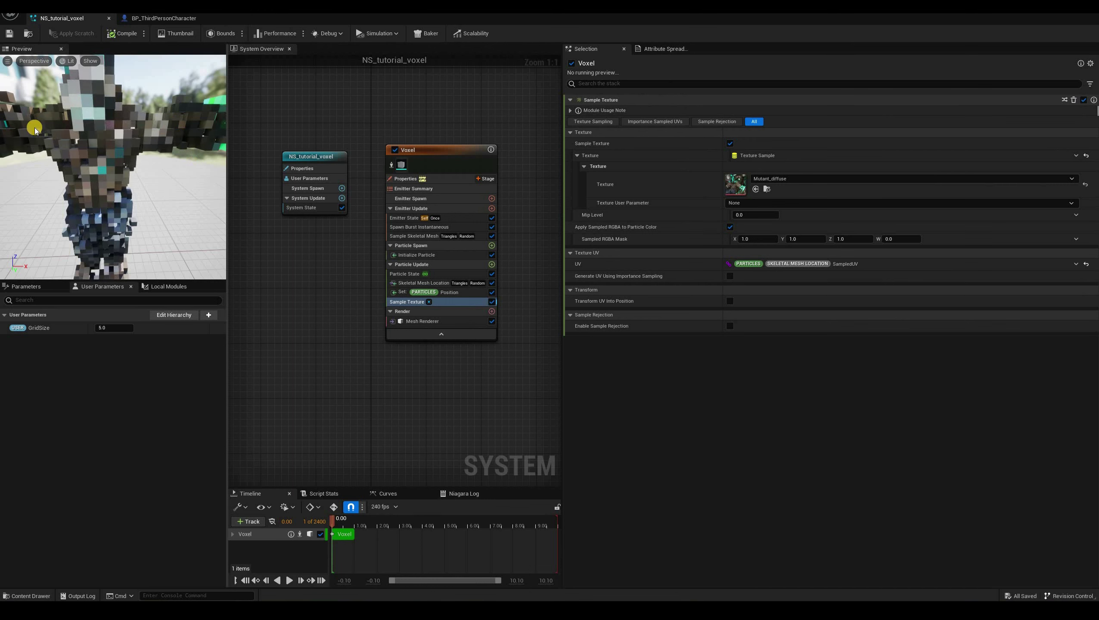
left_click(80, 150)
scroll(97, 160, "down", 5)
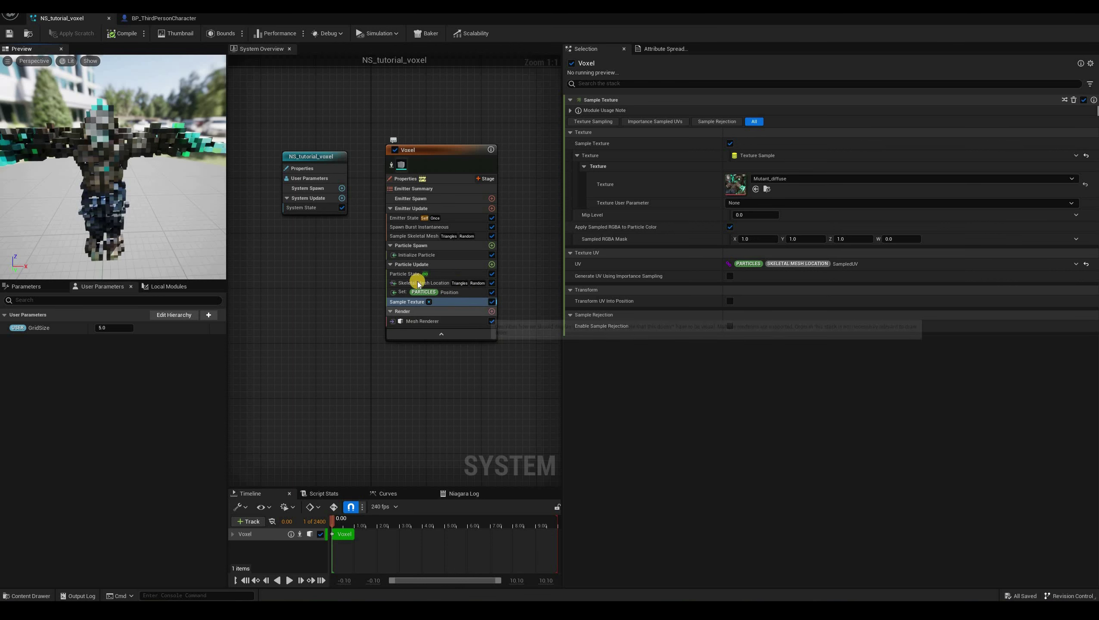
left_click(443, 293)
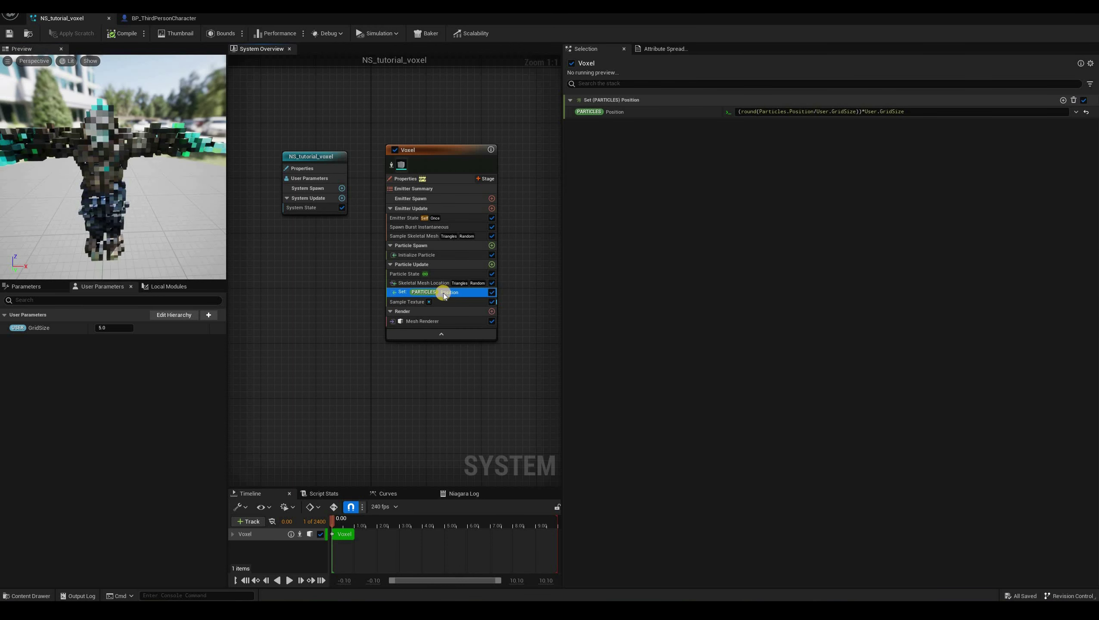
left_click(425, 283)
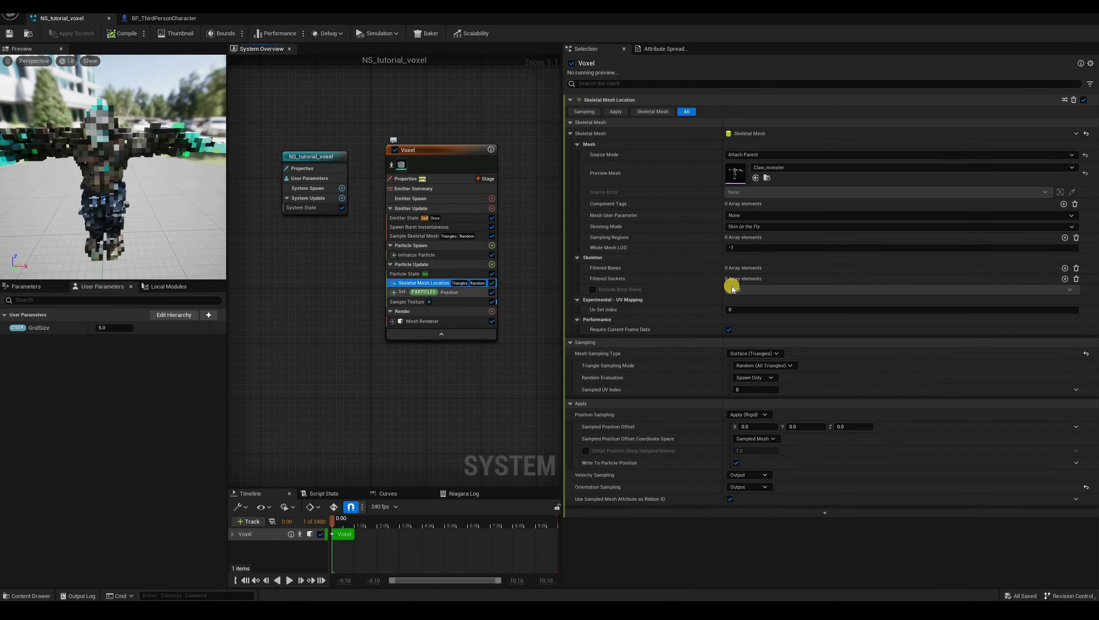
Set the Sample Texture module's UV to the expression float2(round(Particles.SkeletalMeshLocation.SampledUV.x/User.TextureGridSize)*User.TextureGridSize,round(Particles.SkeletalMeshLocation.SampledUV.y/User.TextureGridSize)*User.TextureGridSize)
left_click(440, 302)
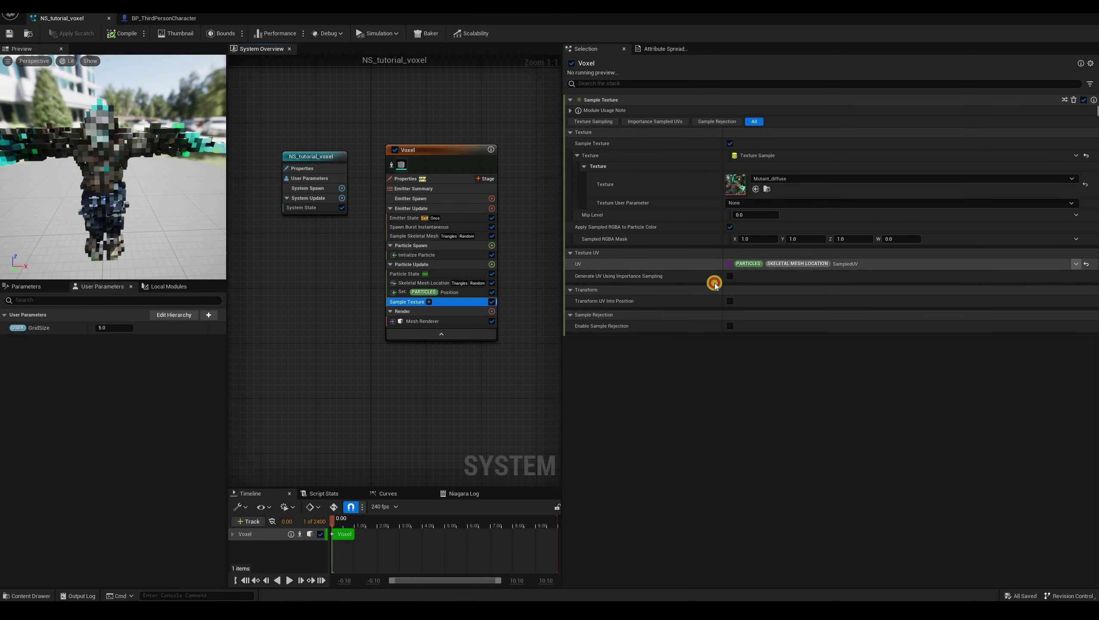
left_click(785, 264)
left_click(914, 405)
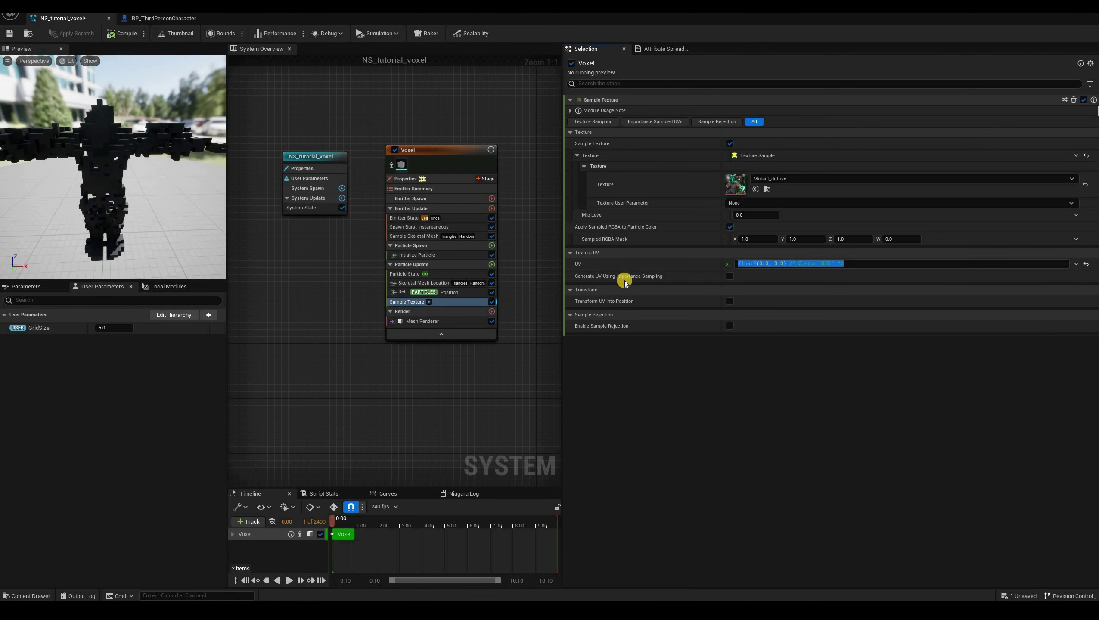
key("BackSpace")
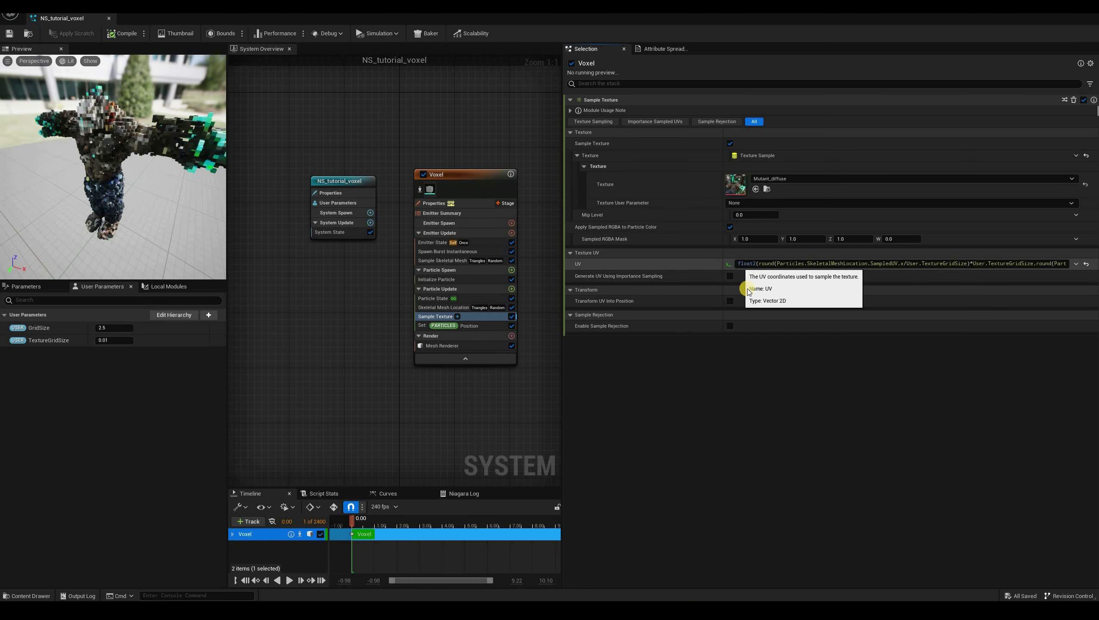
left_click(646, 499)
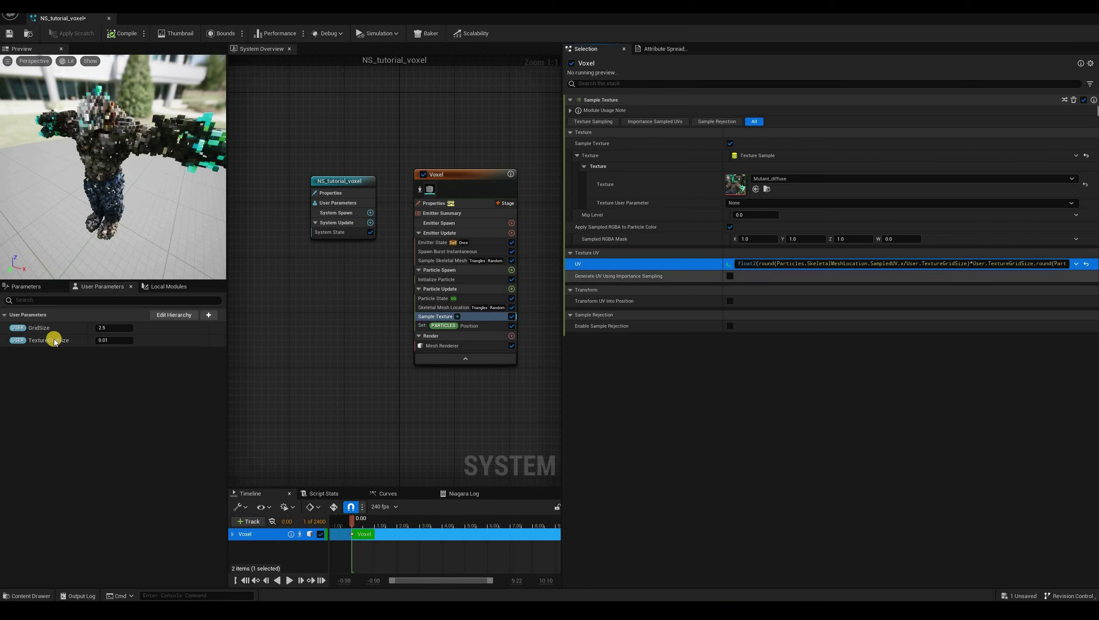
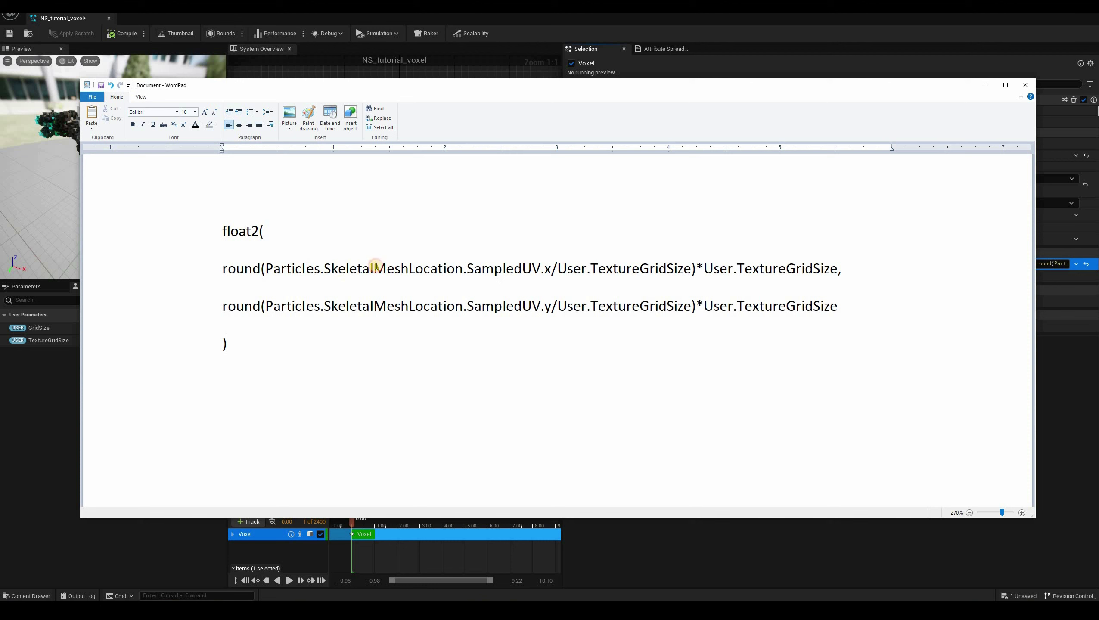
Examine the UV expression written out in WordPad, focusing on how SampledUV.x and SampledUV.y are rounded by User.TextureGridSize
left_click_drag(265, 273, 515, 280)
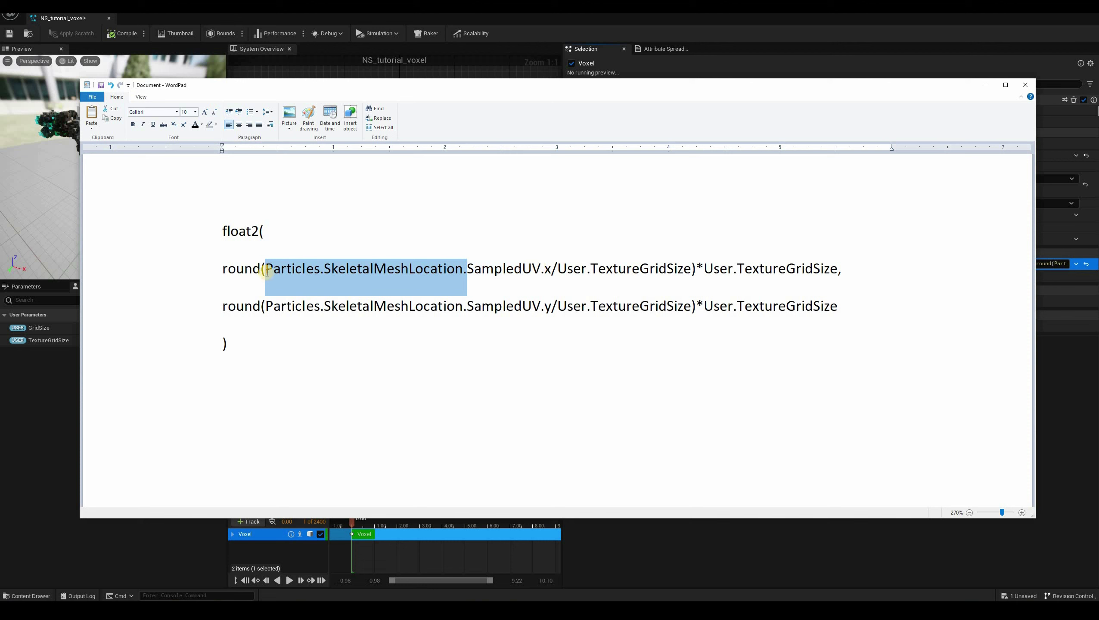
left_click(540, 269)
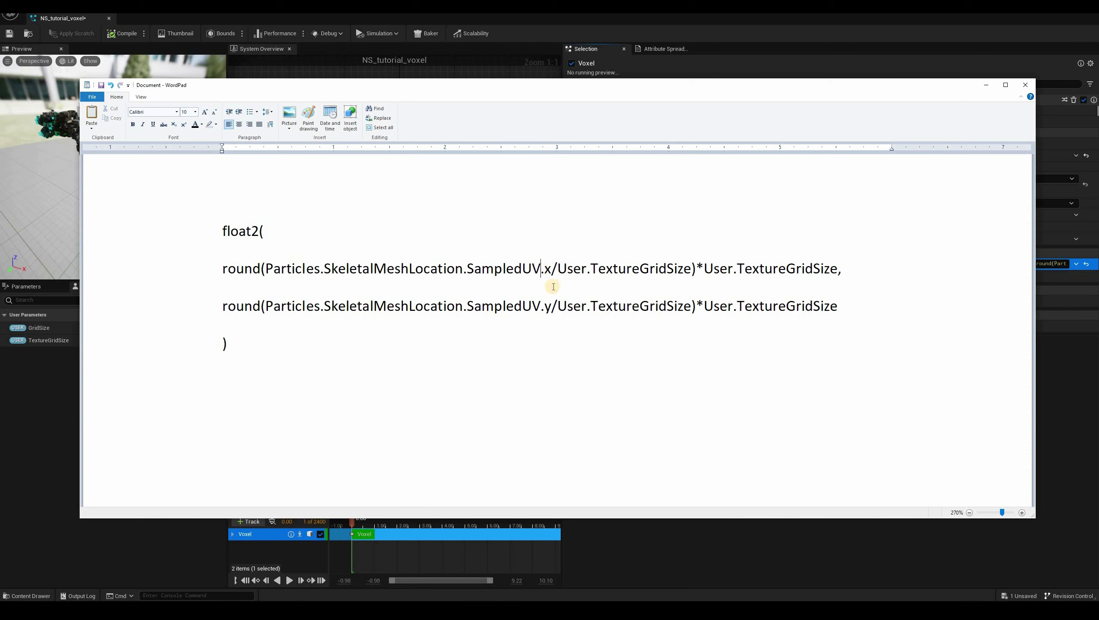
left_click_drag(551, 269, 266, 275)
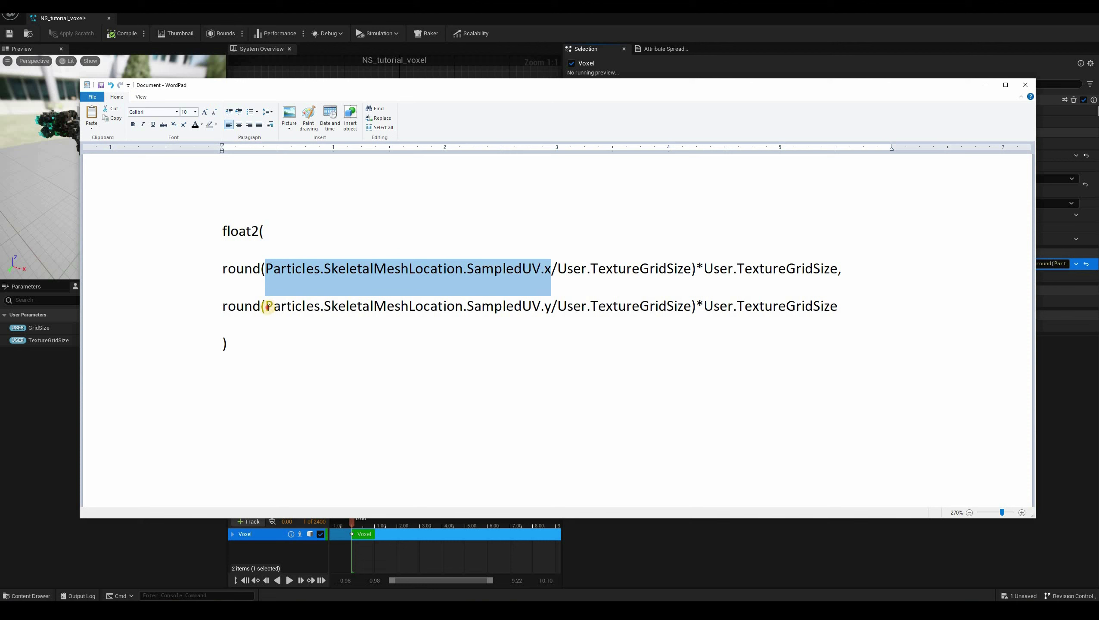
left_click(546, 270)
left_click_drag(266, 269, 536, 270)
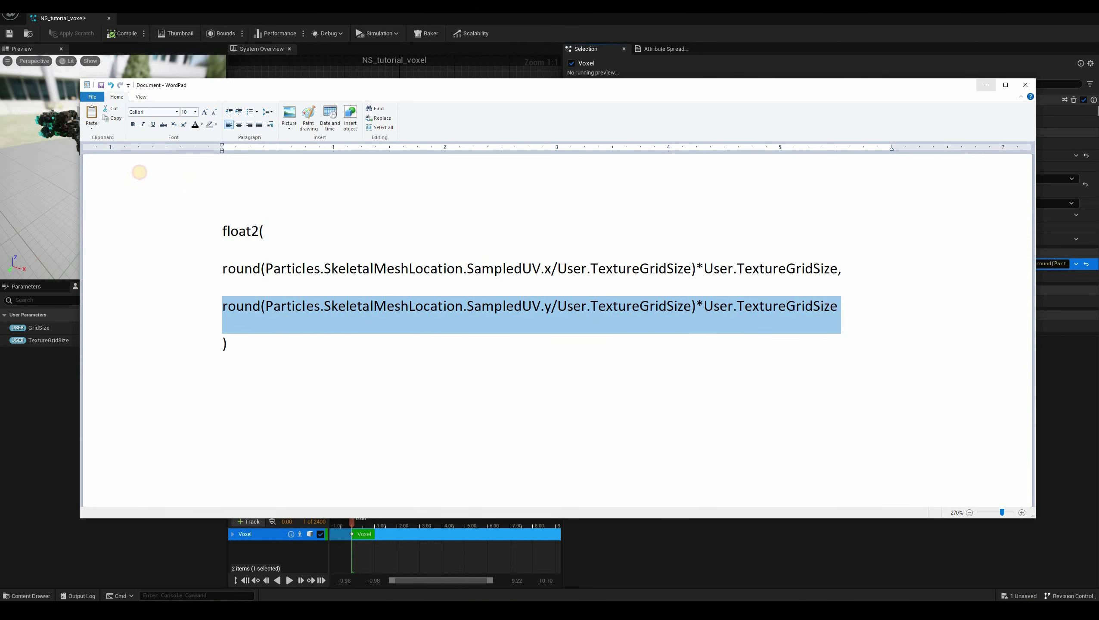
Return to the NS_tutorial_voxel system and examine the voxel monster's texture colors in the preview from several angles
key("alt+Tab")
left_click(106, 199)
left_click_drag(114, 243, 144, 211)
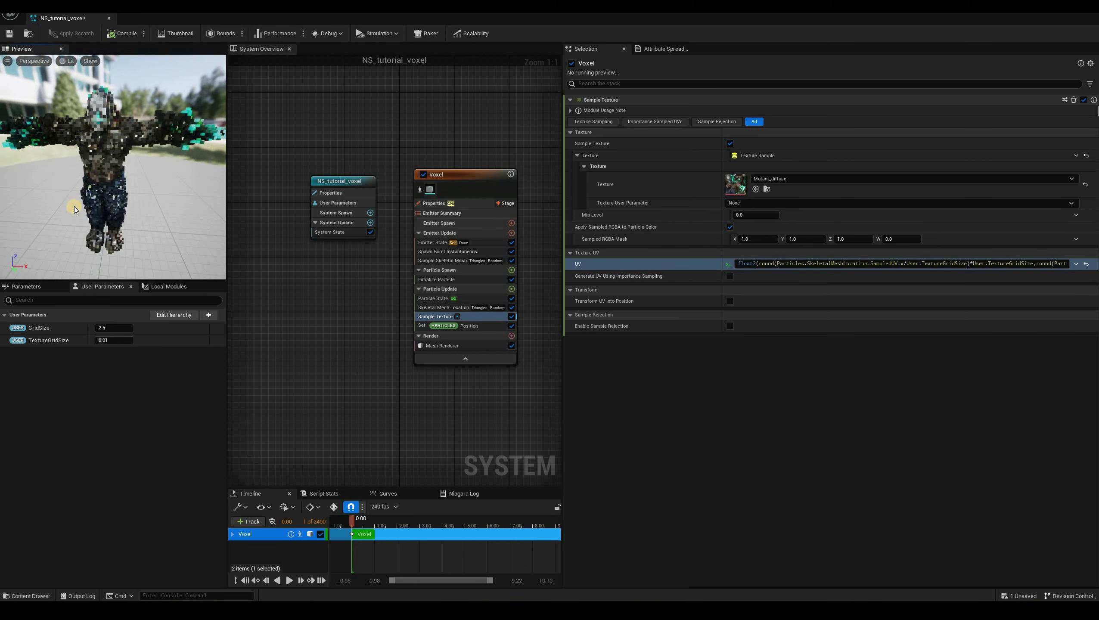
left_click(275, 262)
left_click_drag(114, 144, 108, 91)
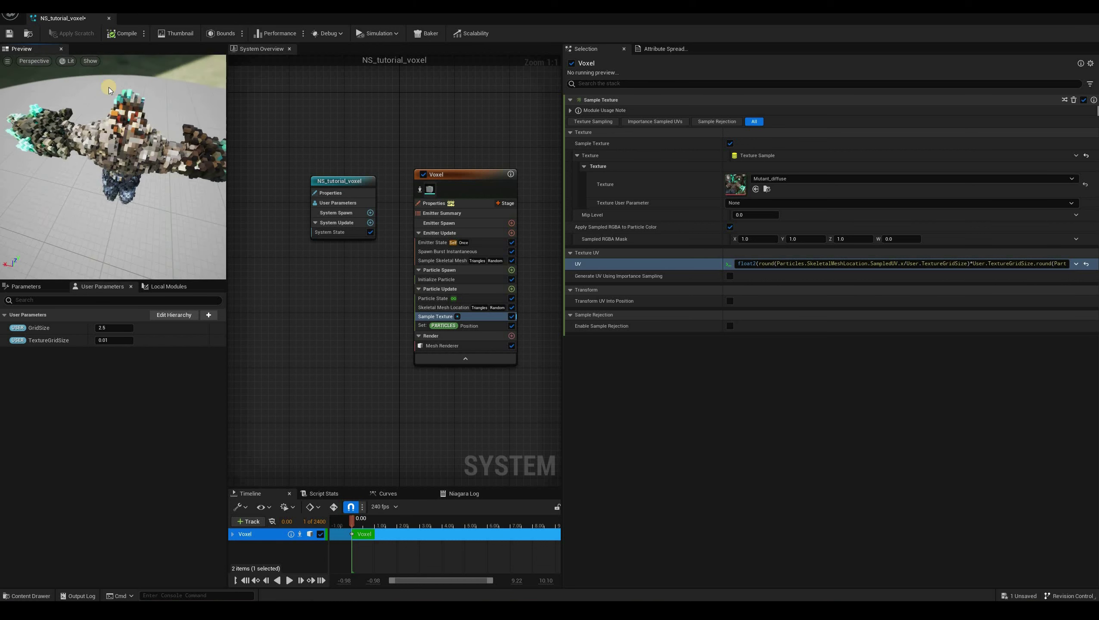
right_click_drag(122, 100, 125, 110)
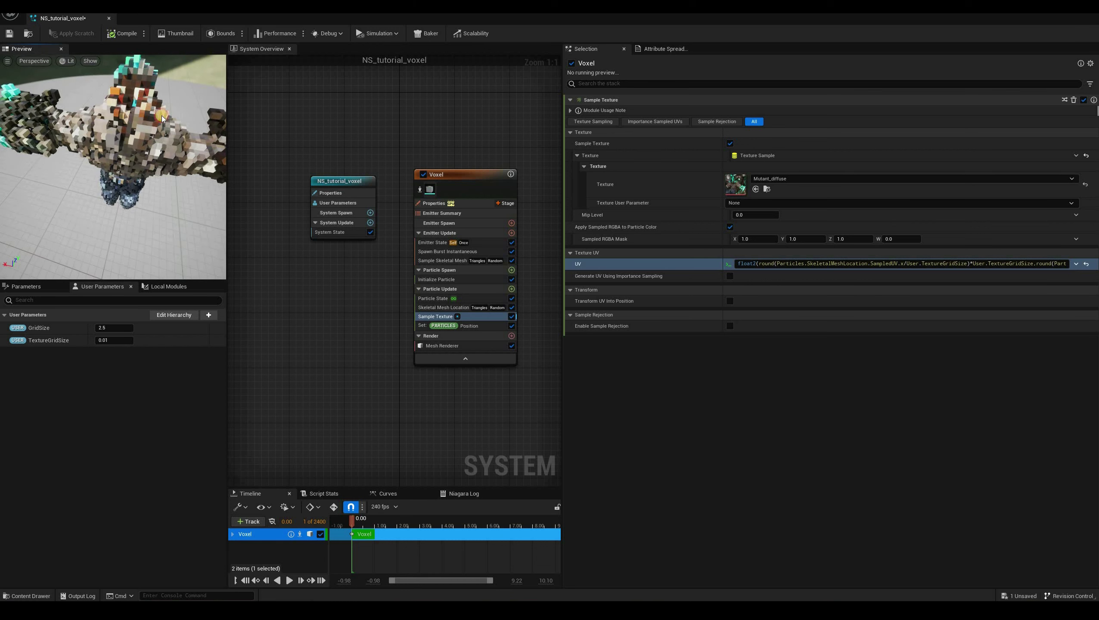
left_click_drag(168, 116, 130, 118)
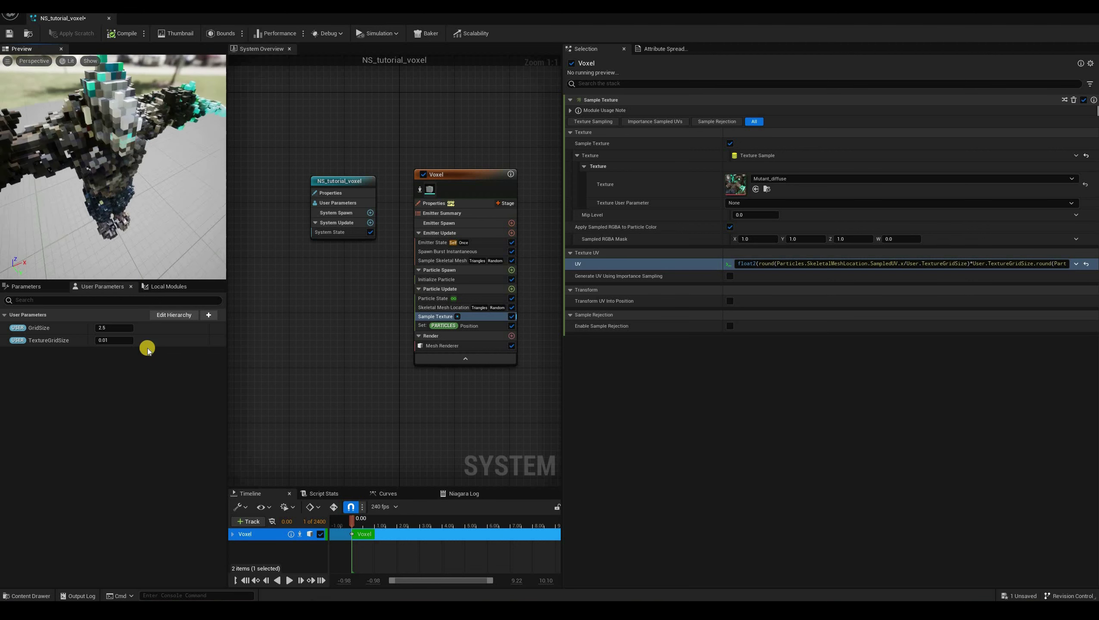
Set the TextureGridSize user parameter to 0.1 and check the coarser color sampling on the preview monster
left_click(123, 341)
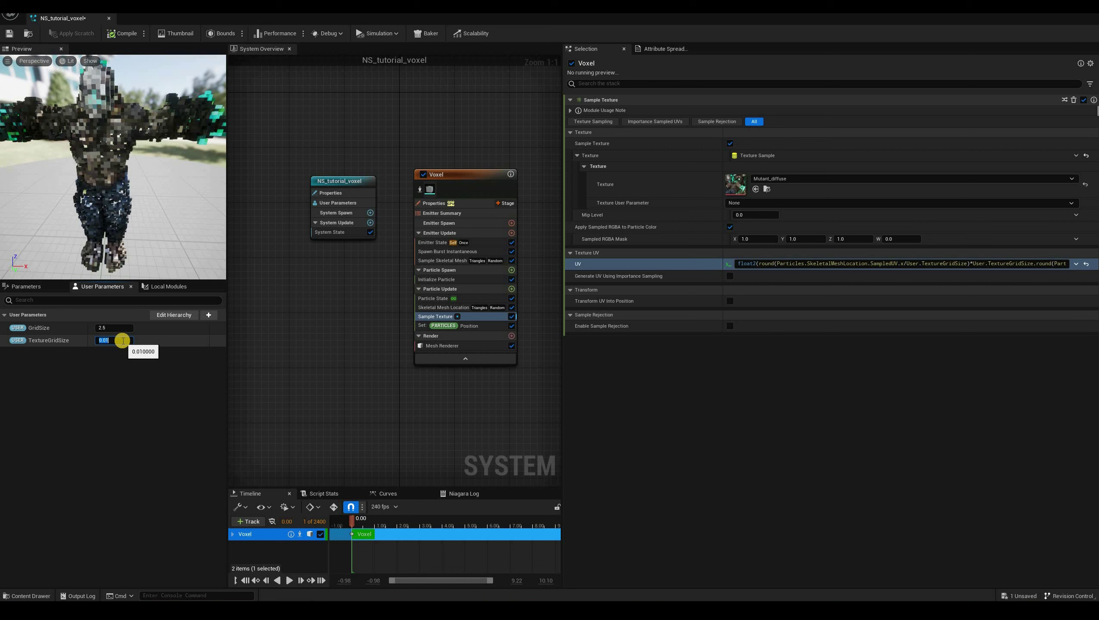
type("0")
left_click_drag(42, 113, 124, 196)
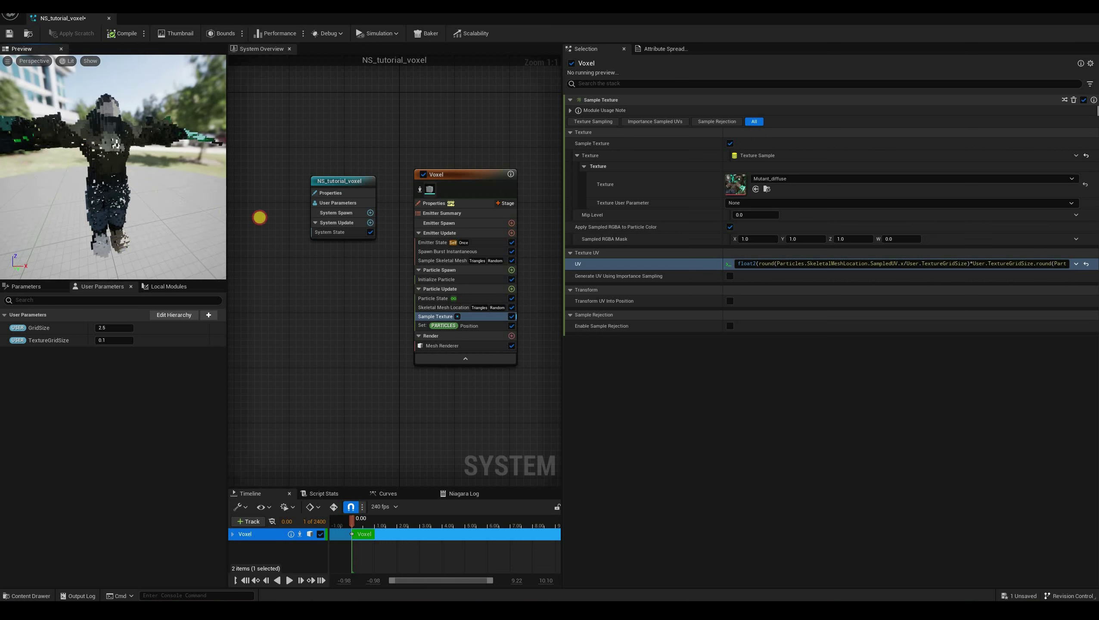
left_click_drag(53, 164, 72, 95)
left_click_drag(105, 140, 112, 228)
left_click_drag(127, 305, 118, 330)
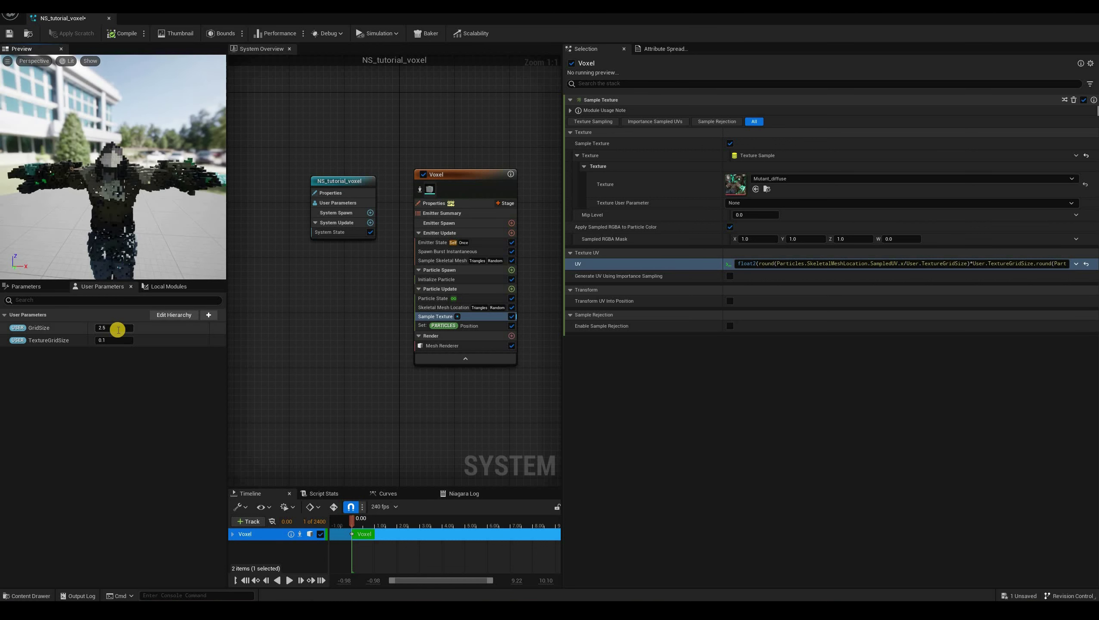
Try a GridSize user parameter of 5 and raise it to 6 for larger voxels
left_click(118, 330)
type("5")
key("Return")
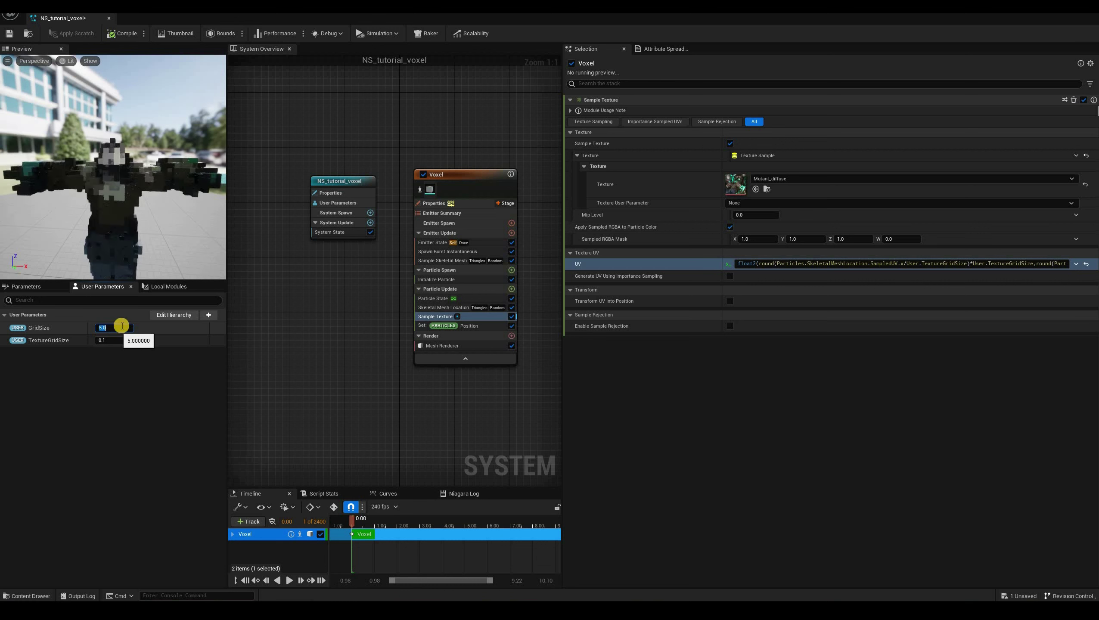
key("Return")
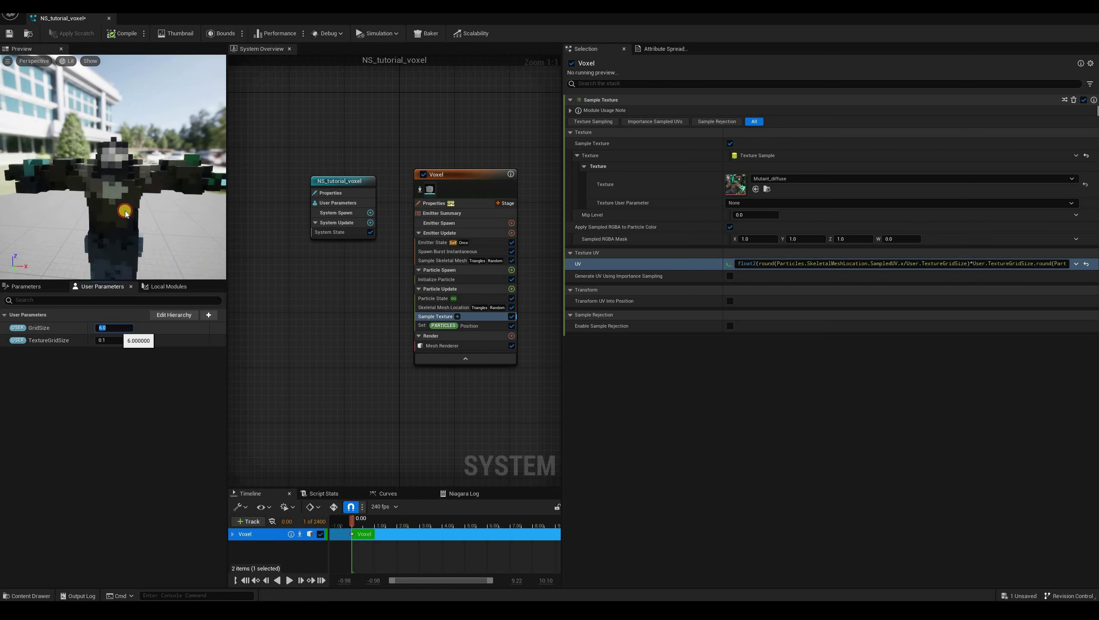
Set the user parameters GridSize to 2.5 and TextureGridSize to 0.01, check the voxel preview, and save the Niagara system
left_click_drag(133, 207, 130, 164)
scroll(173, 243, "down", 5)
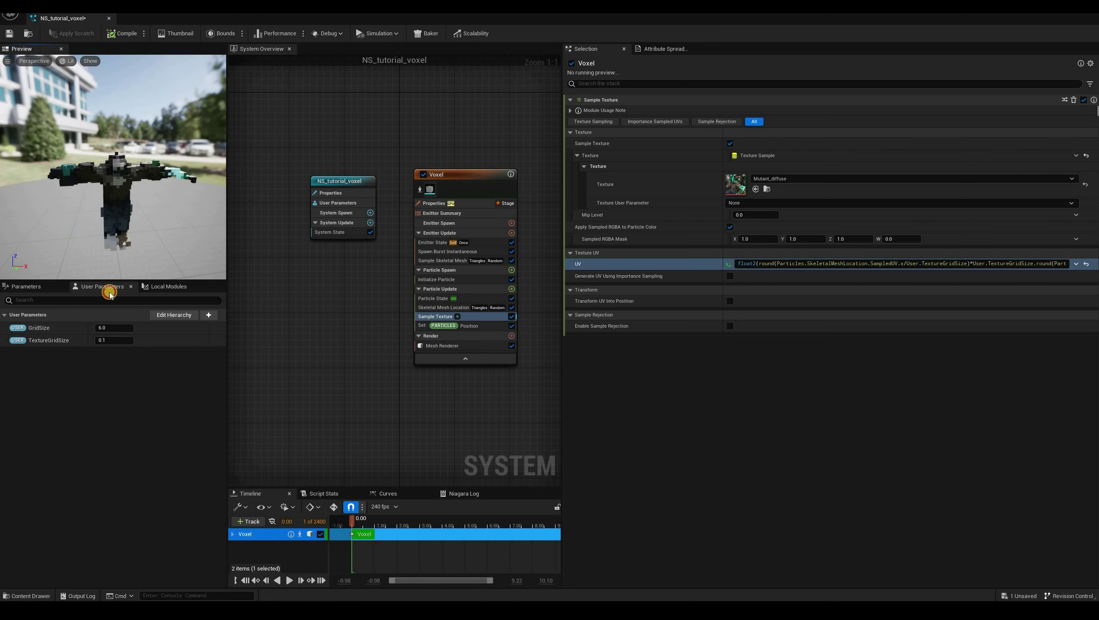
left_click(114, 329)
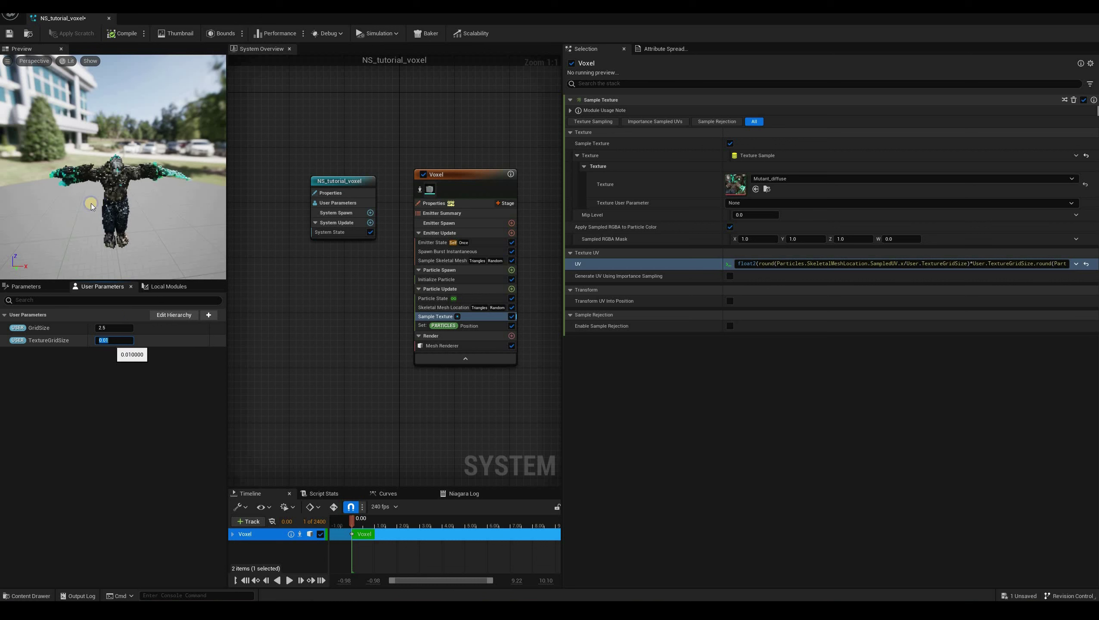
right_click_drag(224, 251, 136, 217)
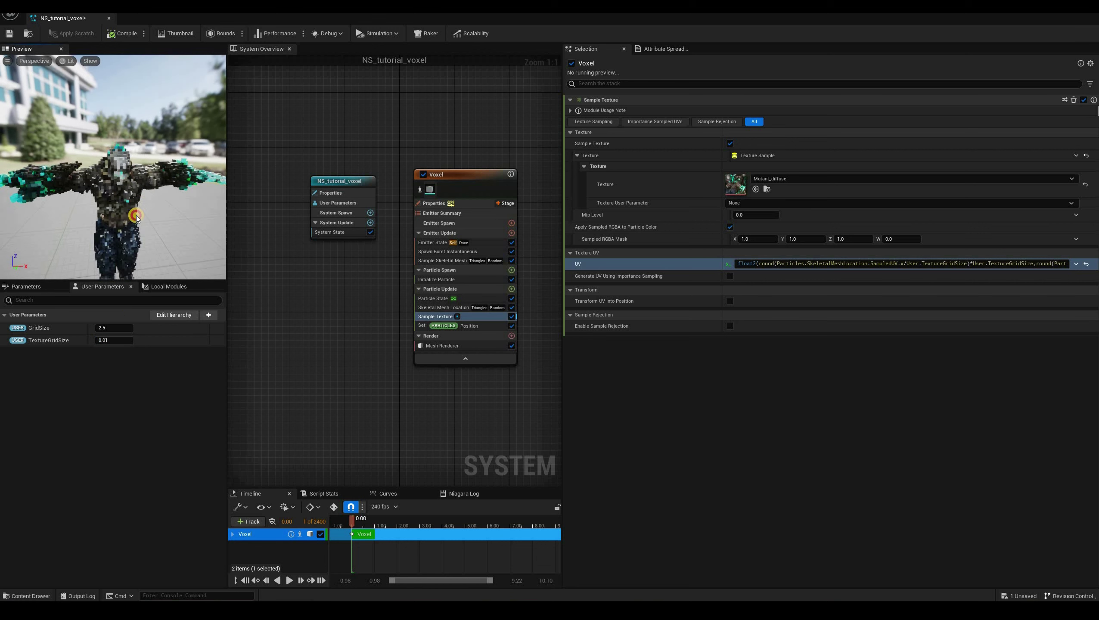
left_click_drag(136, 216, 114, 208)
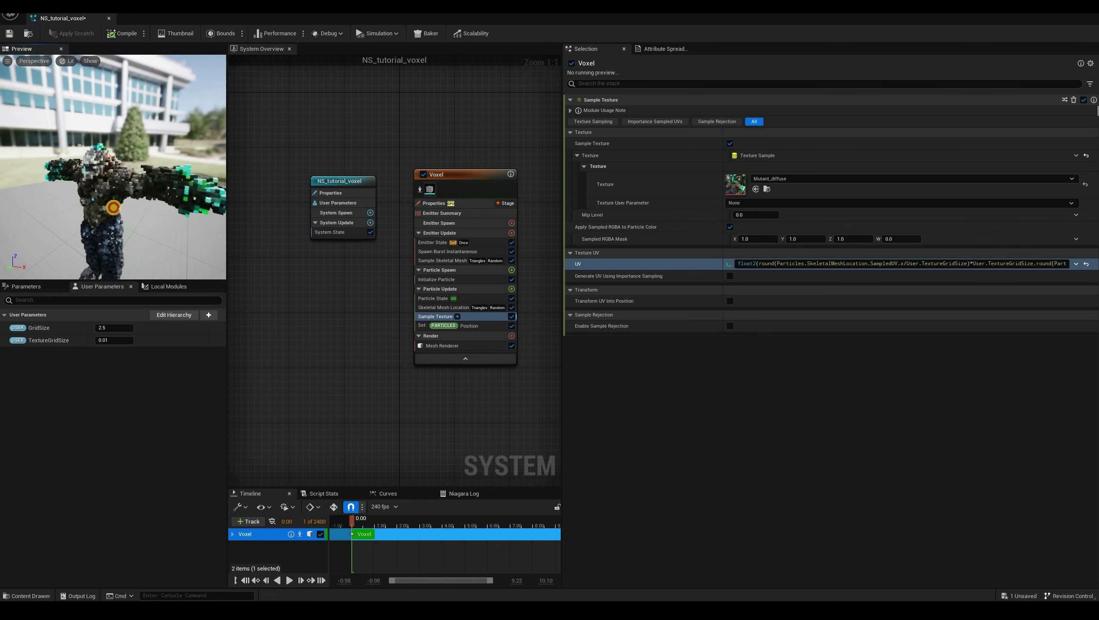
left_click_drag(176, 226, 312, 286)
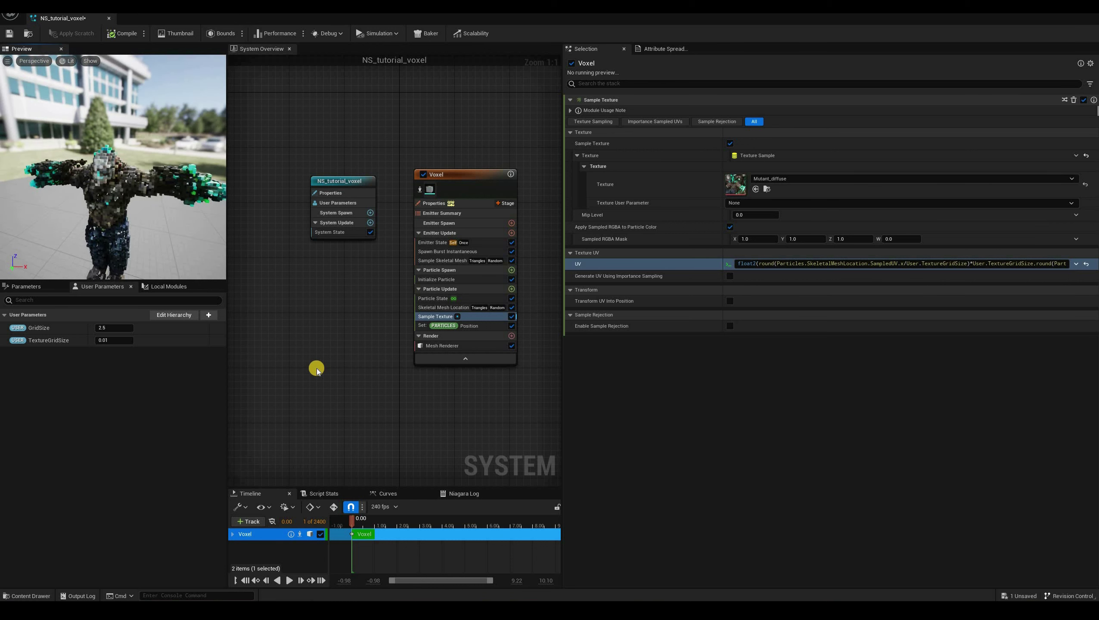
key("ctrl+s")
left_click_drag(142, 188, 144, 250)
left_click_drag(85, 204, 113, 263)
left_click(108, 195)
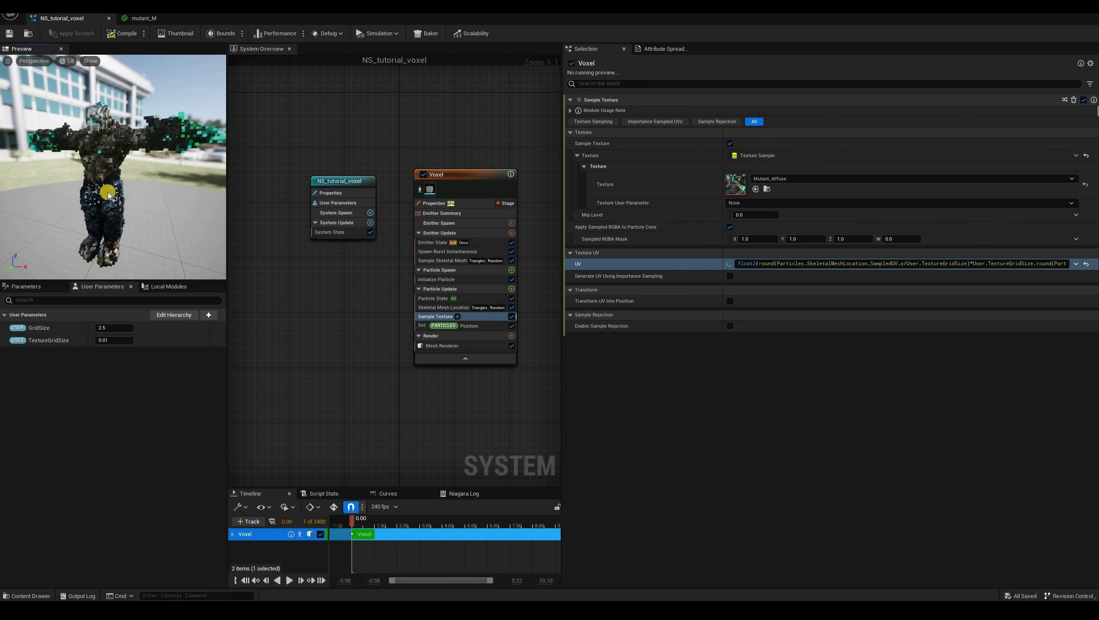
left_click(117, 216)
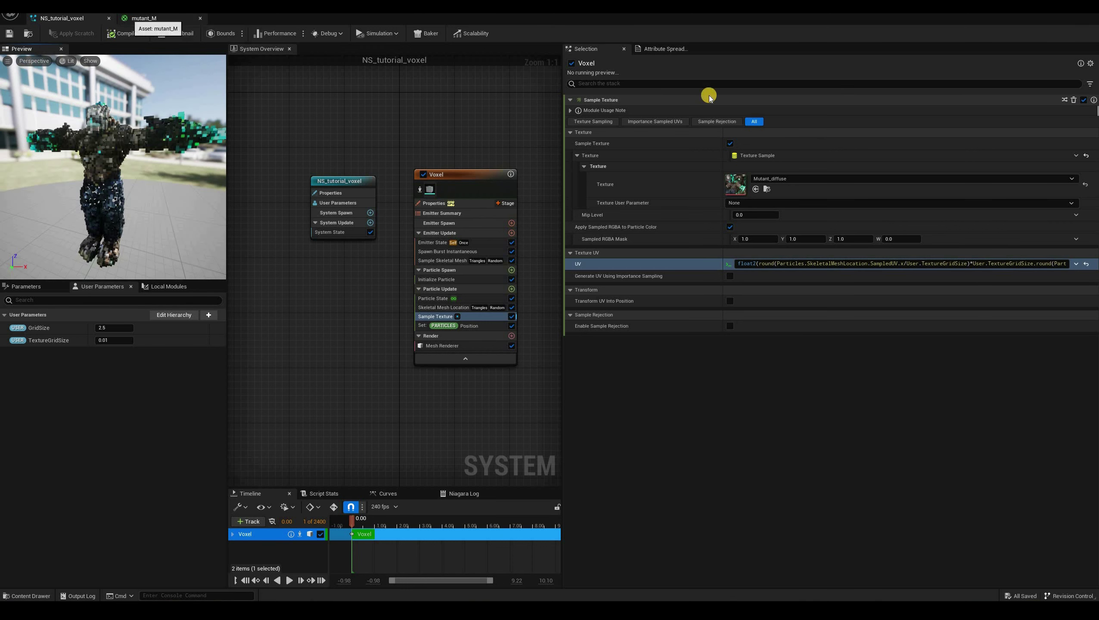
Set the blend mode of the mutant_M material to Masked
left_click(144, 18)
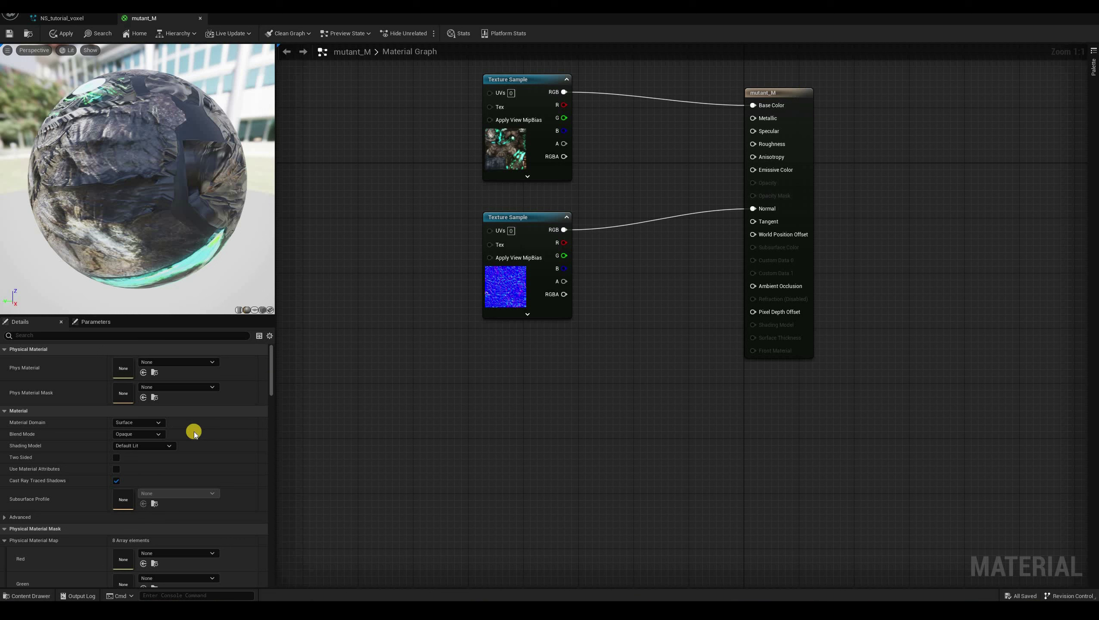
left_click(779, 92)
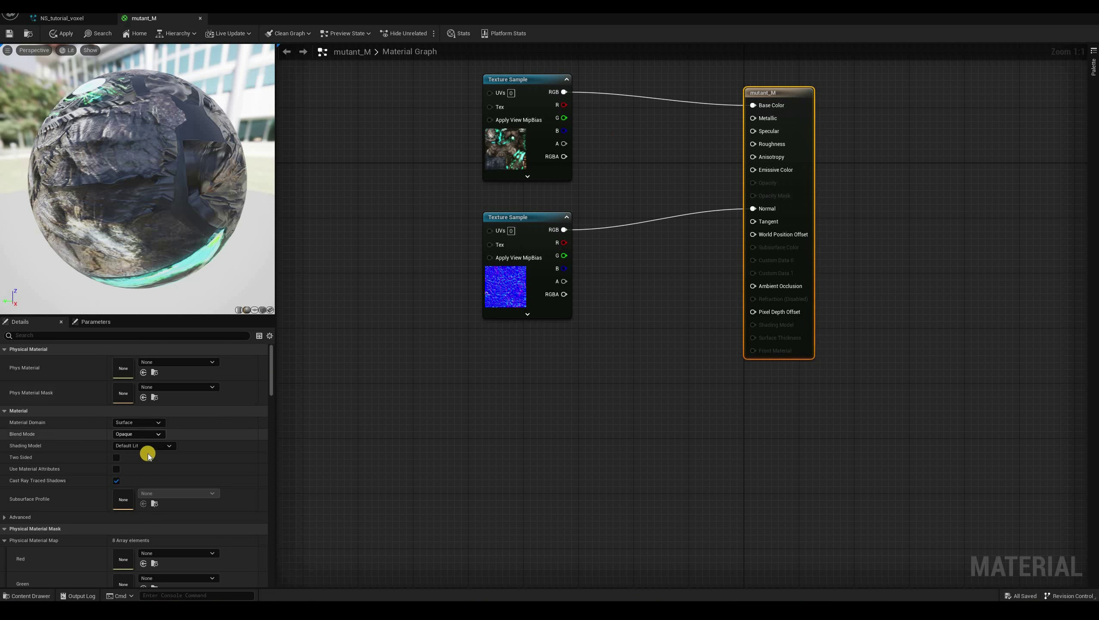
left_click(147, 434)
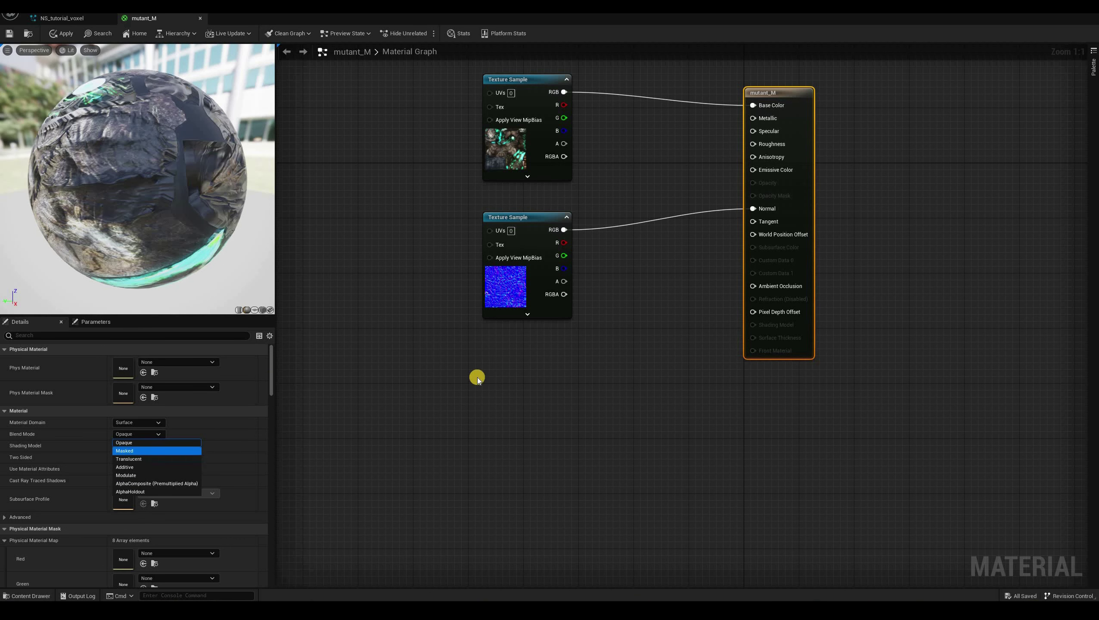
left_click(503, 378)
left_click(442, 385)
left_click(399, 404)
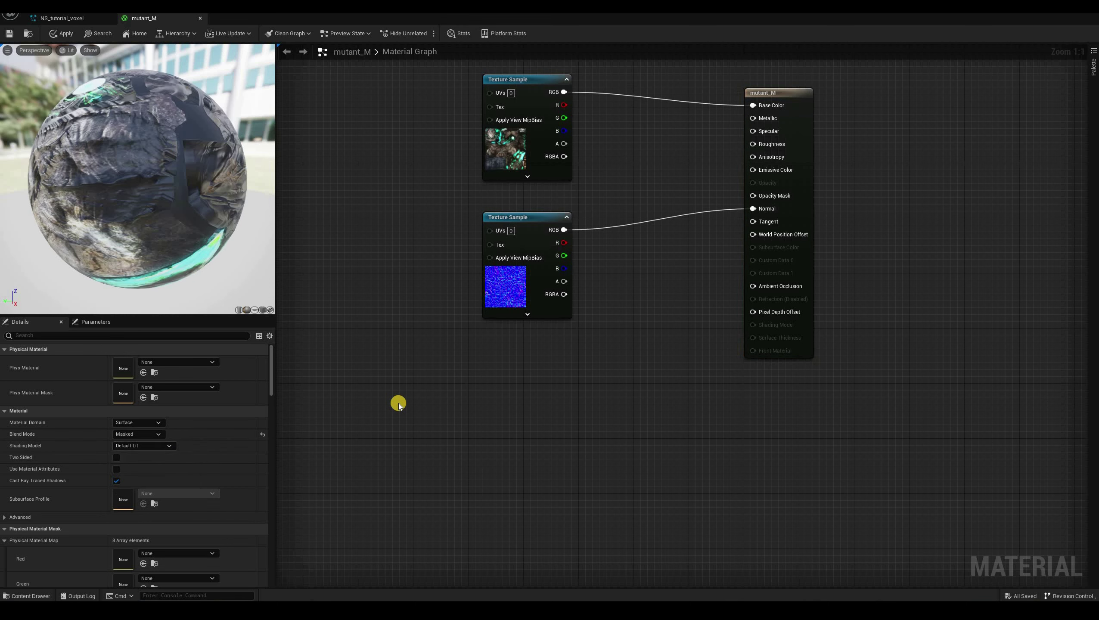
Add a scalar parameter named Transition below the two texture samples in the mutant_M graph
right_click(398, 405)
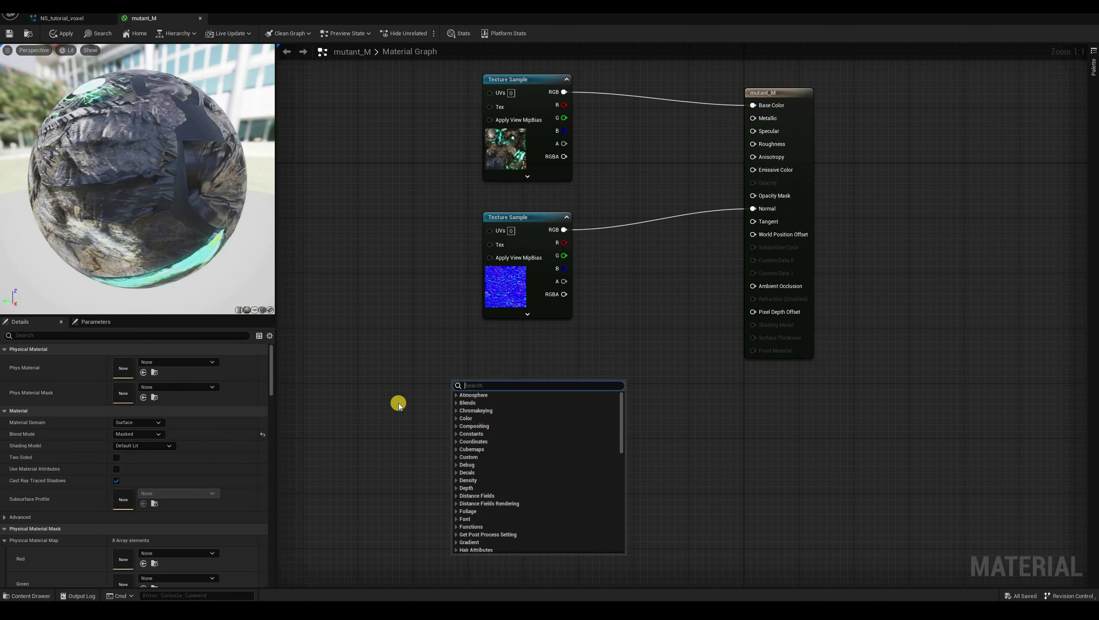
type("sca")
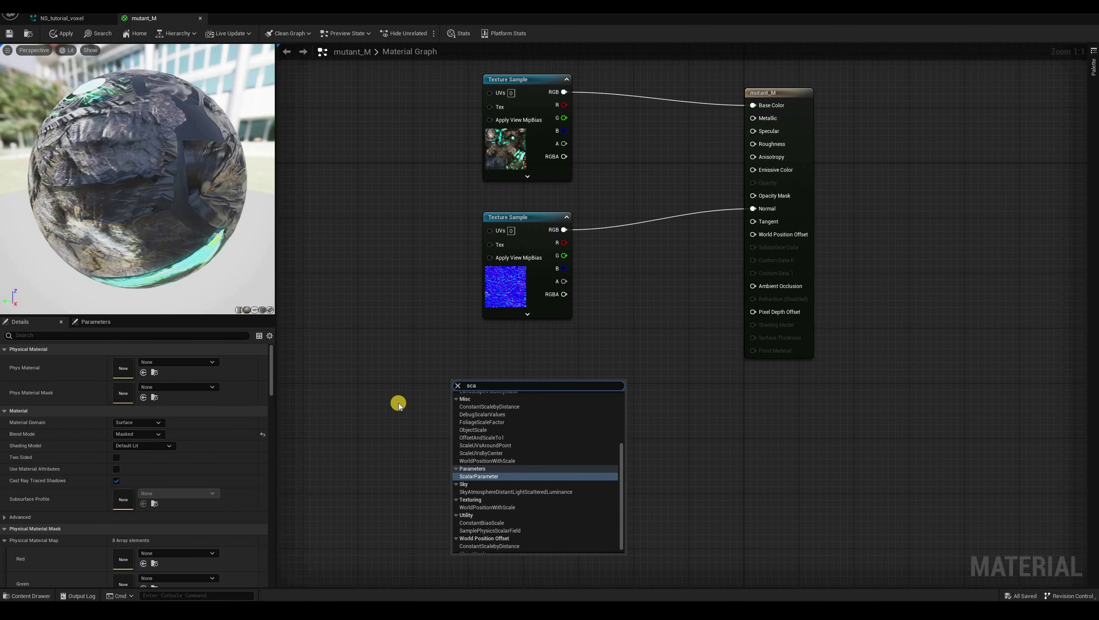
key("Return")
type("Transition")
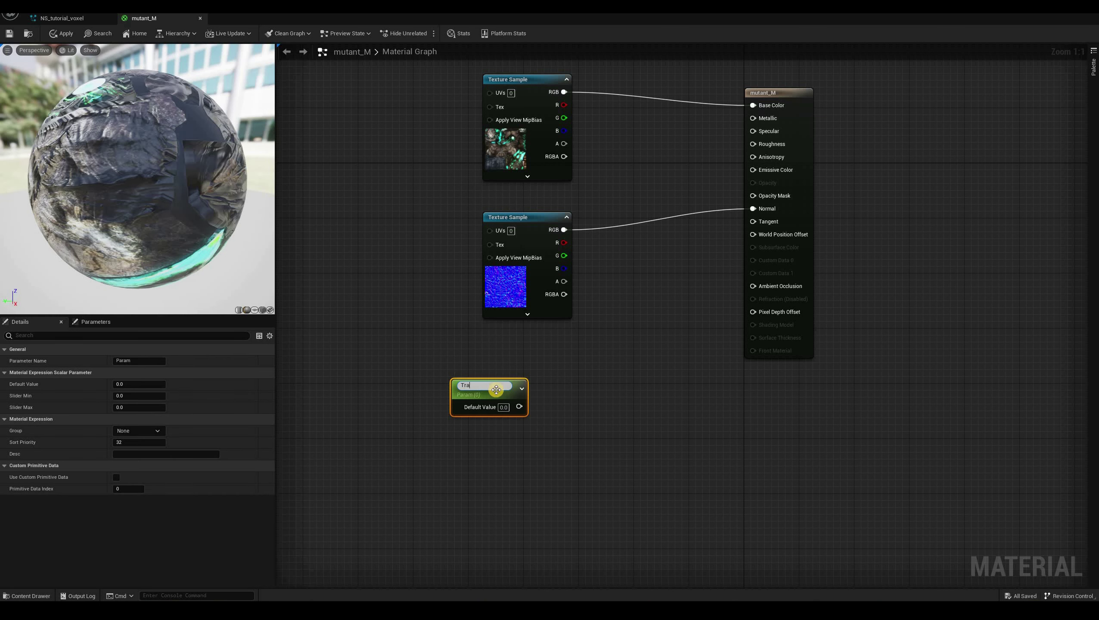
left_click(445, 448)
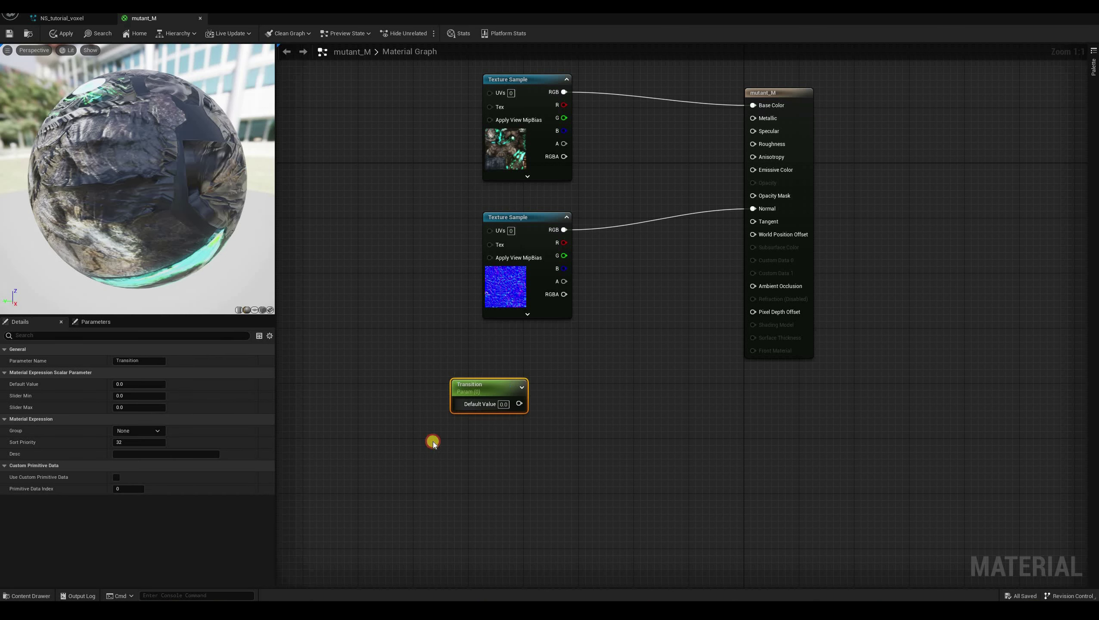
left_click(433, 442)
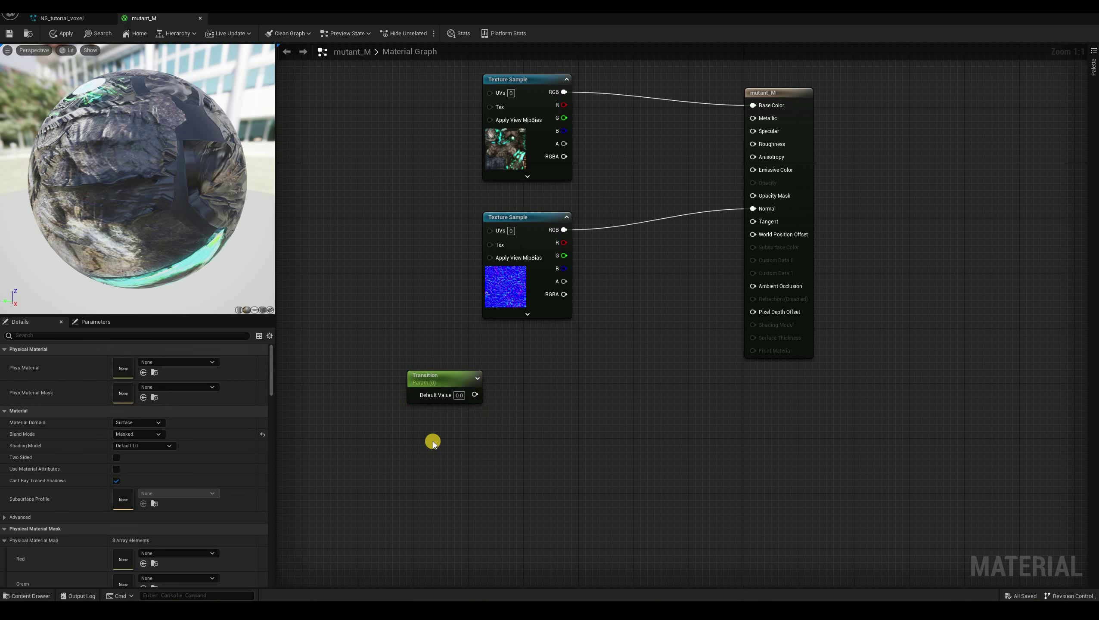
Add a BoundingBoxBased_0-1_UVW node below the Transition parameter
right_click(433, 442)
type("boun")
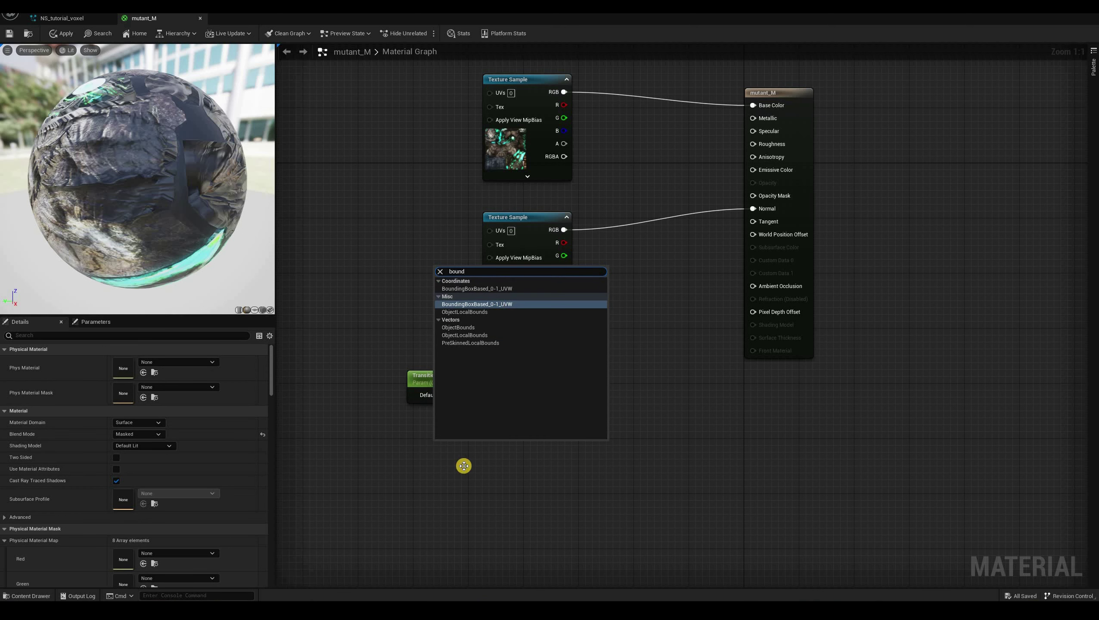
type("d")
key("Return")
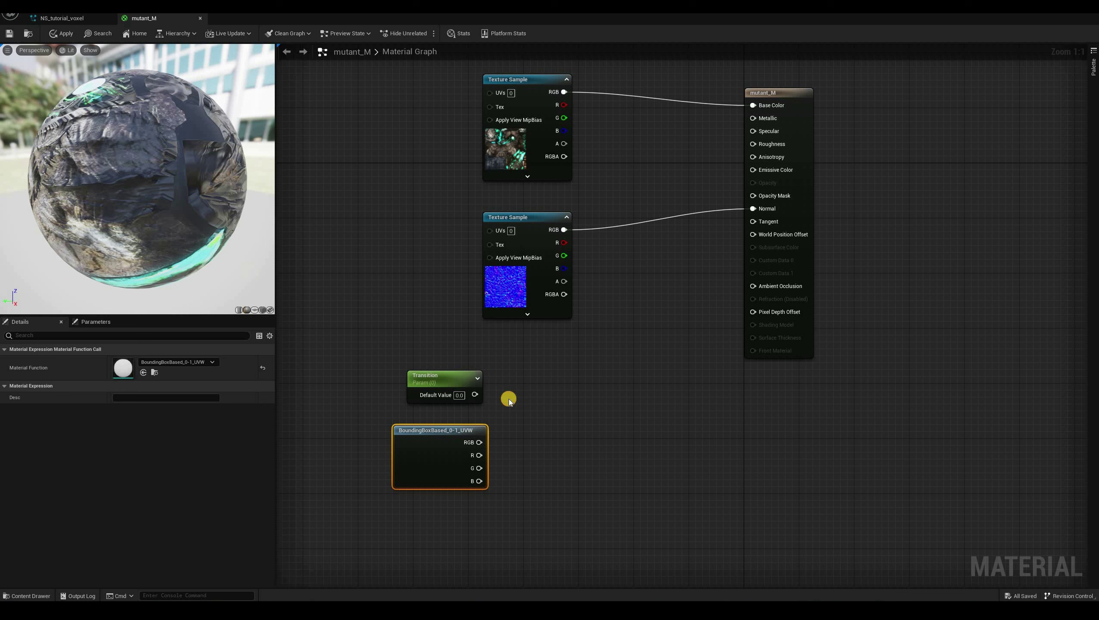
left_click(544, 462)
Add a Step node fed by Transition on Y and the bounding box's B output on X, and connect it to Opacity Mask
right_click(510, 401)
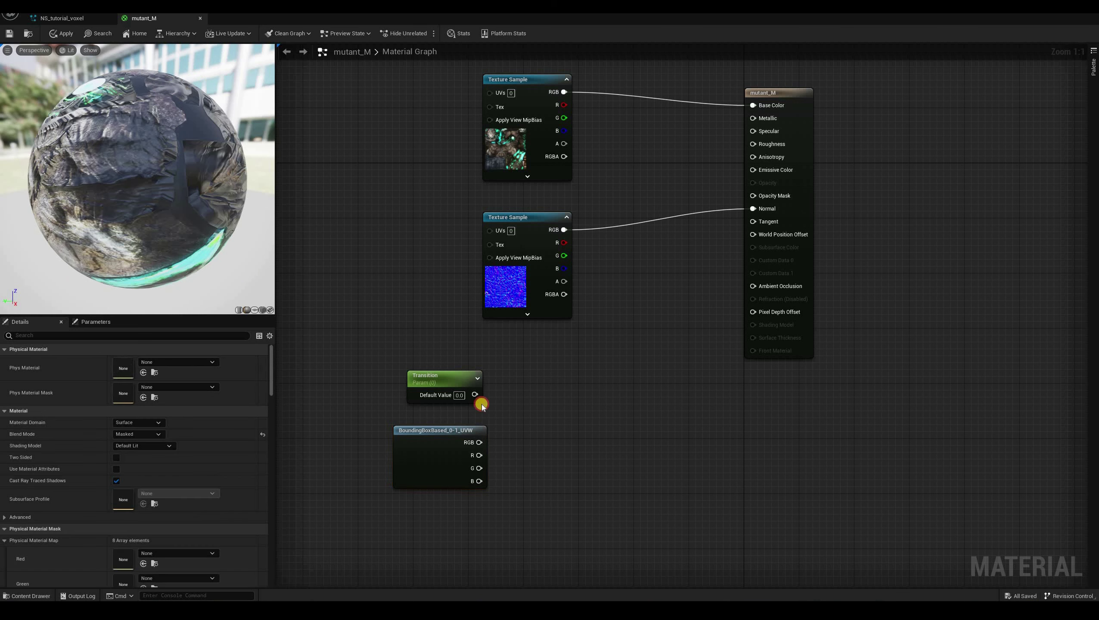
type("ste")
key("Return")
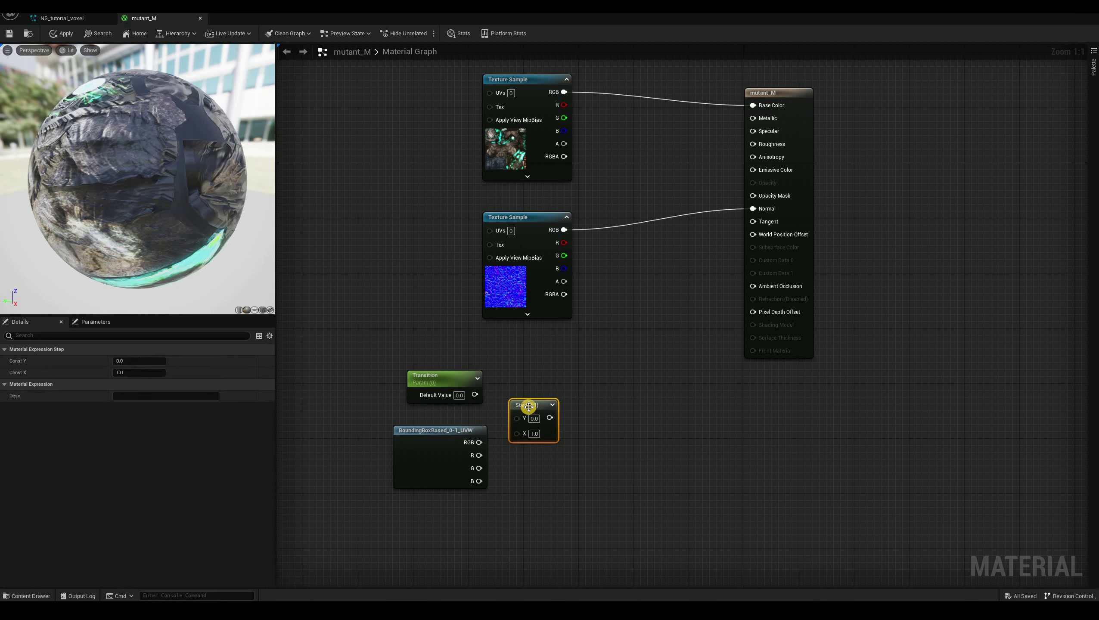
left_click_drag(475, 395, 517, 418)
mouse_move(480, 482)
left_mouse_down()
mouse_move(515, 431)
mouse_move(500, 485)
mouse_move(466, 480)
mouse_move(479, 483)
left_mouse_up()
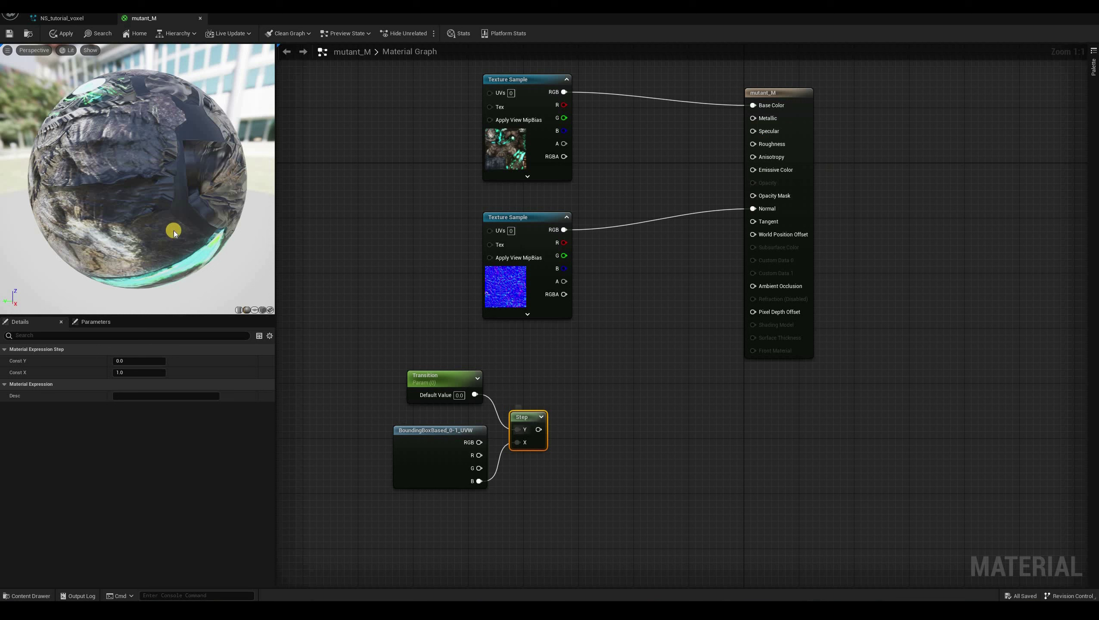
left_click_drag(539, 429, 756, 197)
Test the opacity mask with Transition default values of 0.5 and 1
left_click(454, 394)
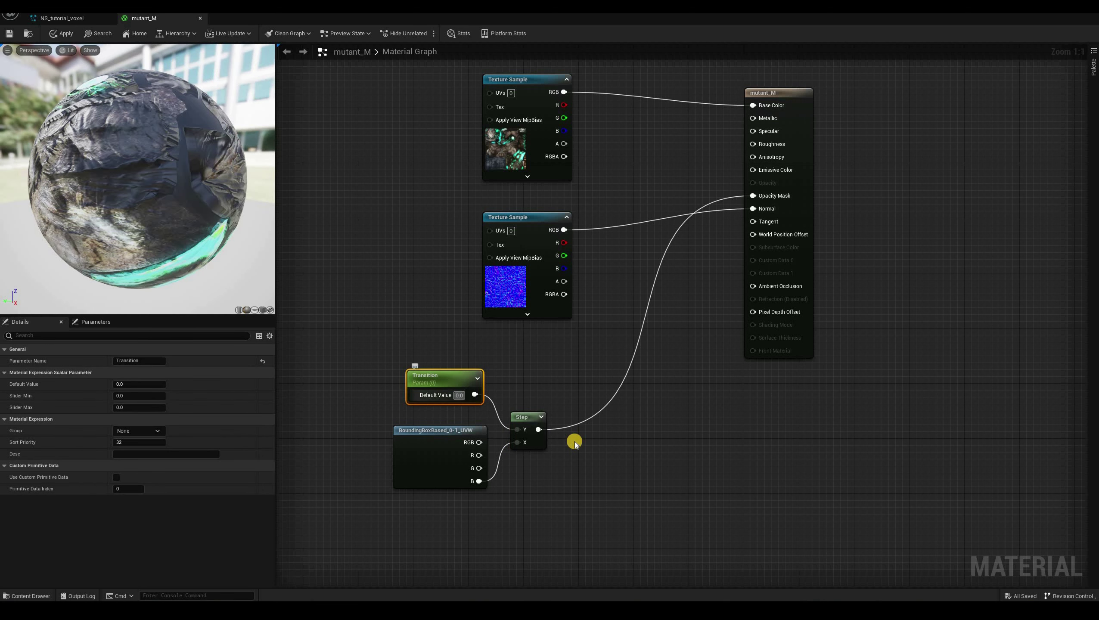
type("00.5")
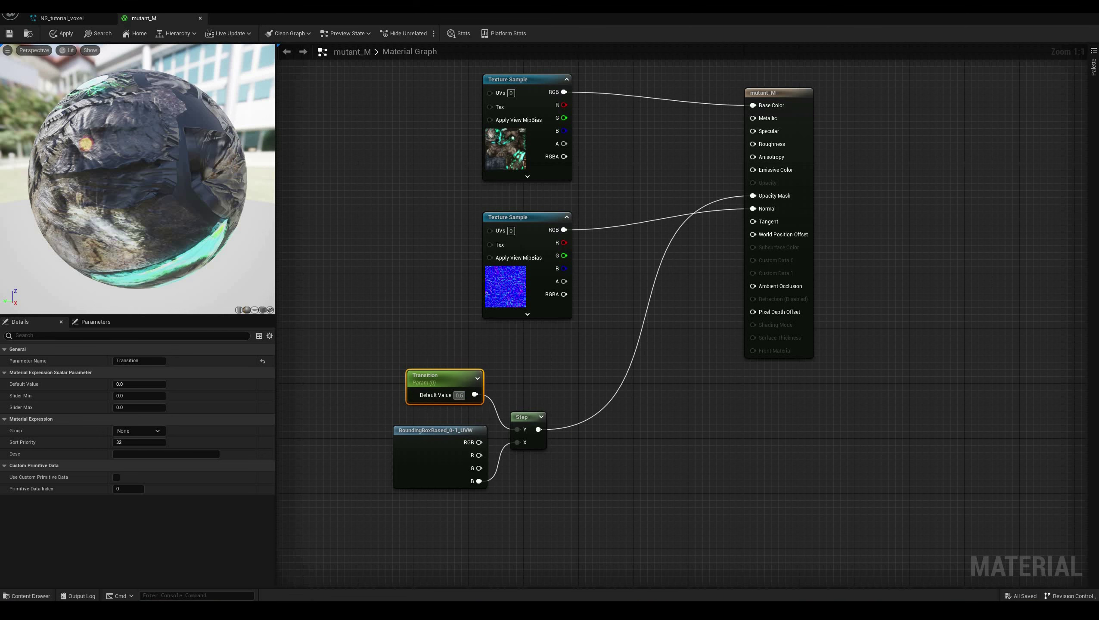
key("Return")
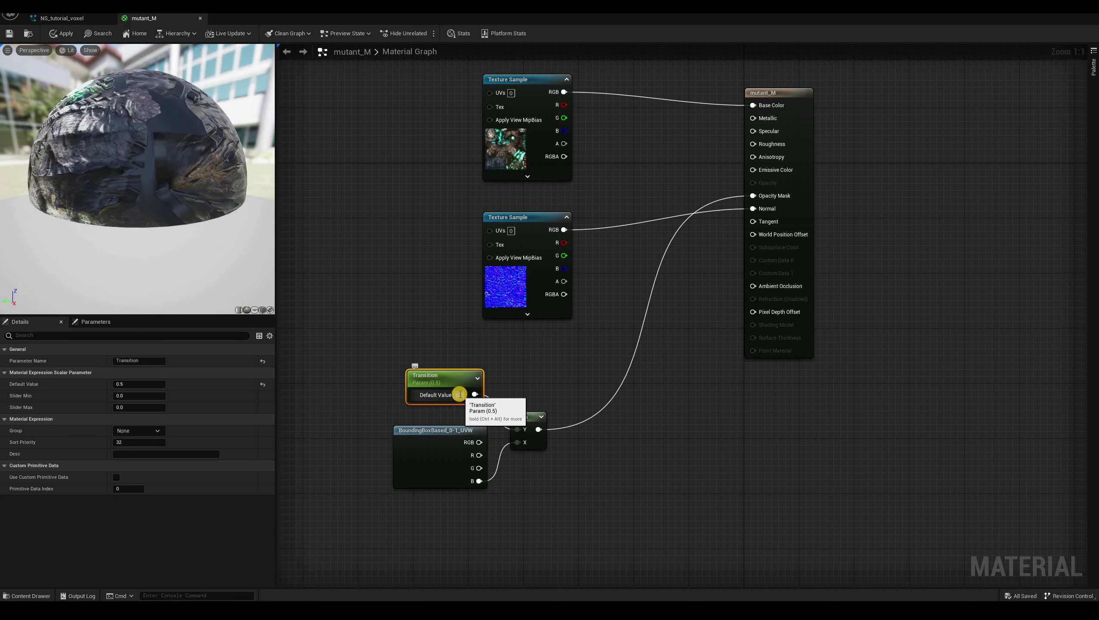
left_click_drag(459, 394, 460, 395)
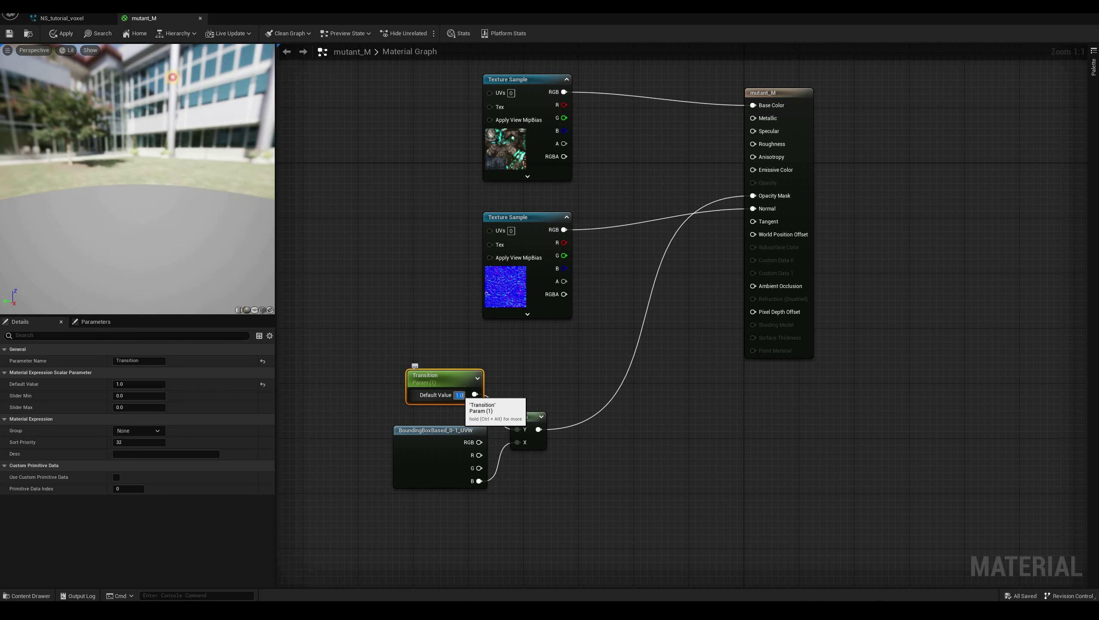
Return the Transition default value to 0, inspect the preview sphere, and apply the material changes
type("0")
key("Return")
left_click_drag(64, 229, 147, 209)
left_click_drag(26, 174, 439, 478)
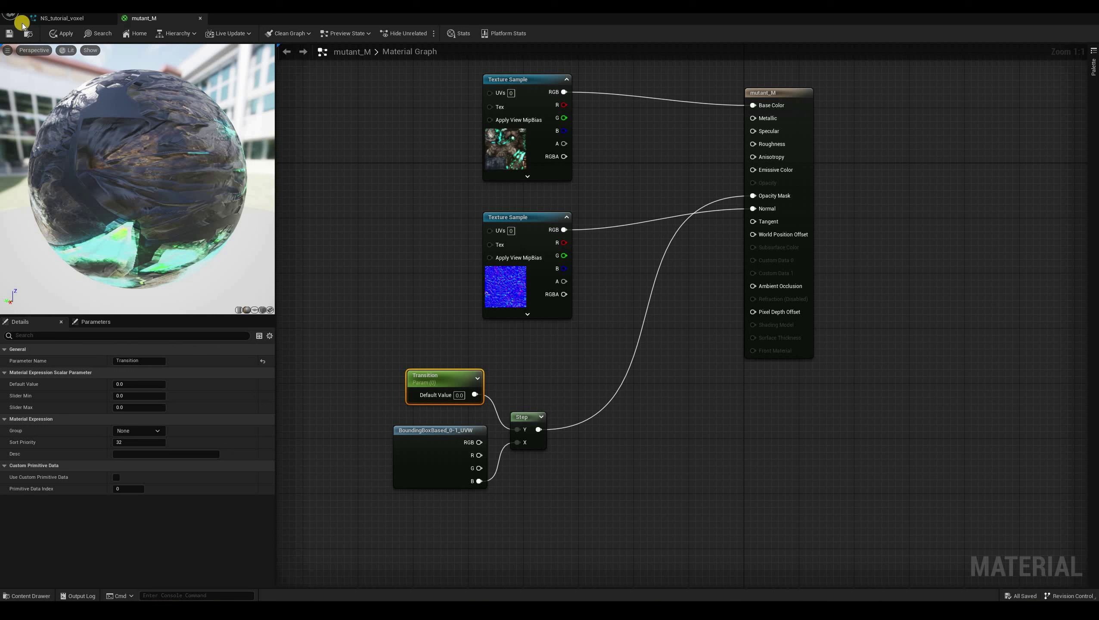
left_click(64, 35)
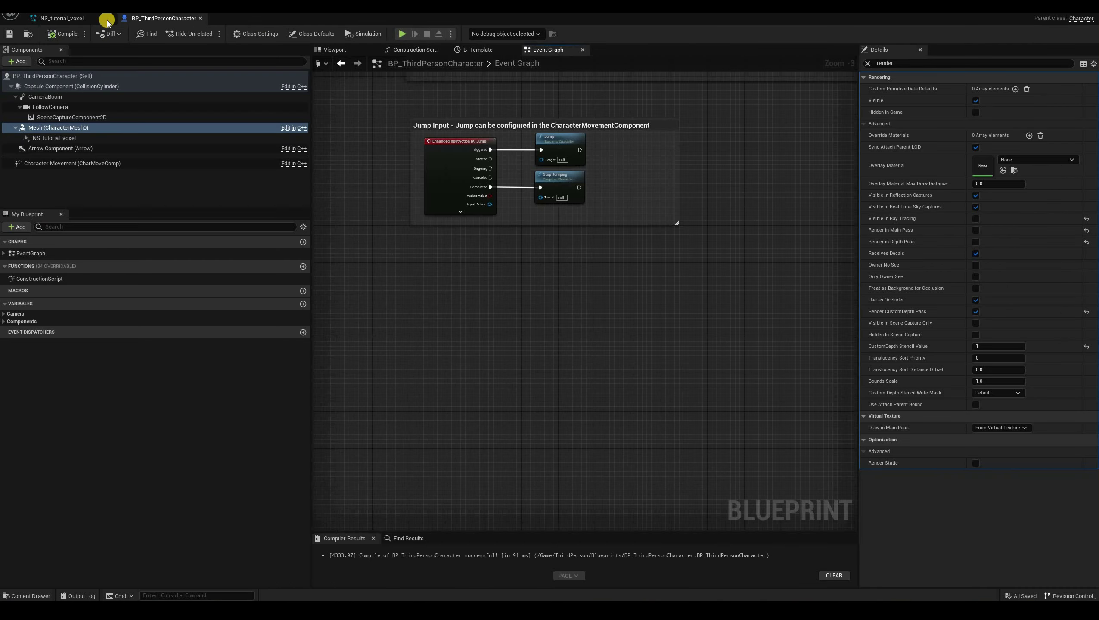
Add a Left Alt keyboard event below the Jump Input group in the BP_ThirdPersonCharacter event graph
right_click_drag(459, 126, 455, 219)
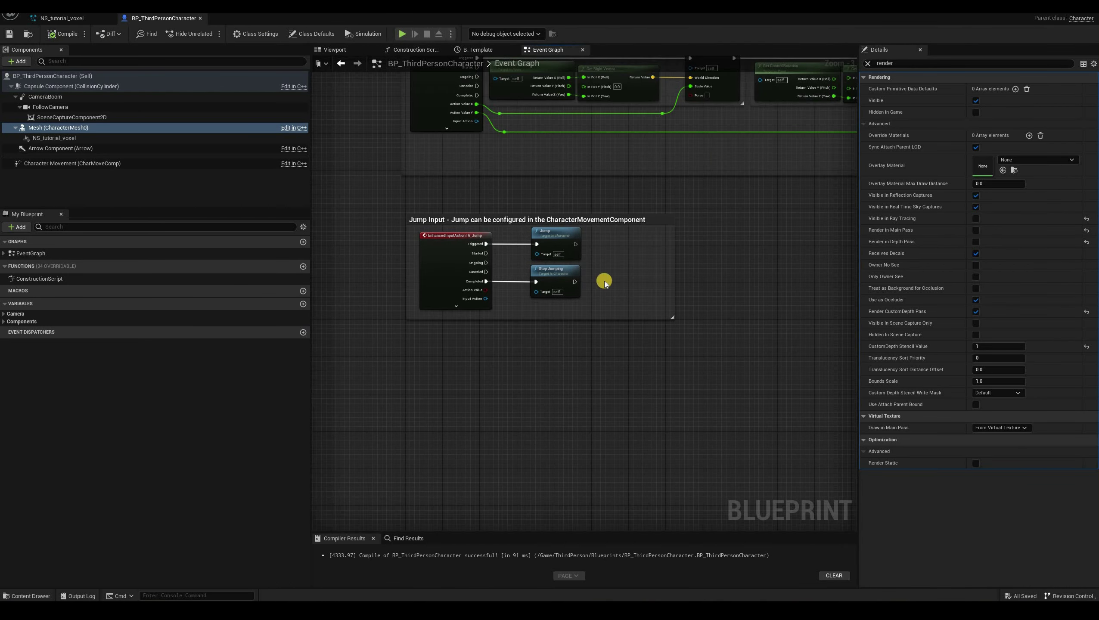
right_click_drag(696, 213, 634, 217)
right_click_drag(461, 96, 433, 295)
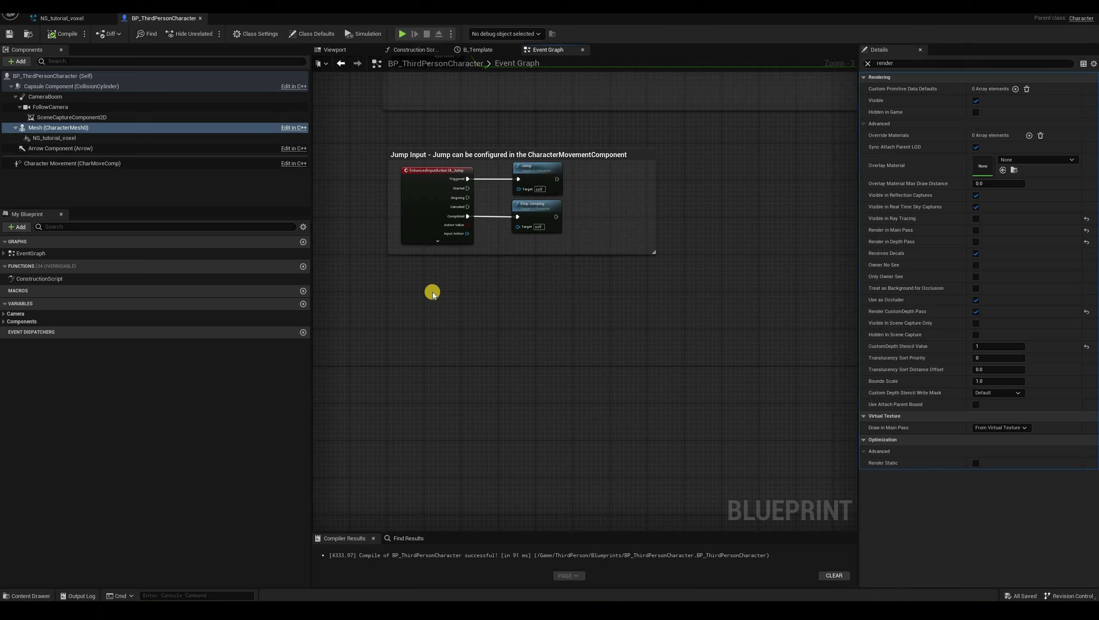
right_click(433, 295)
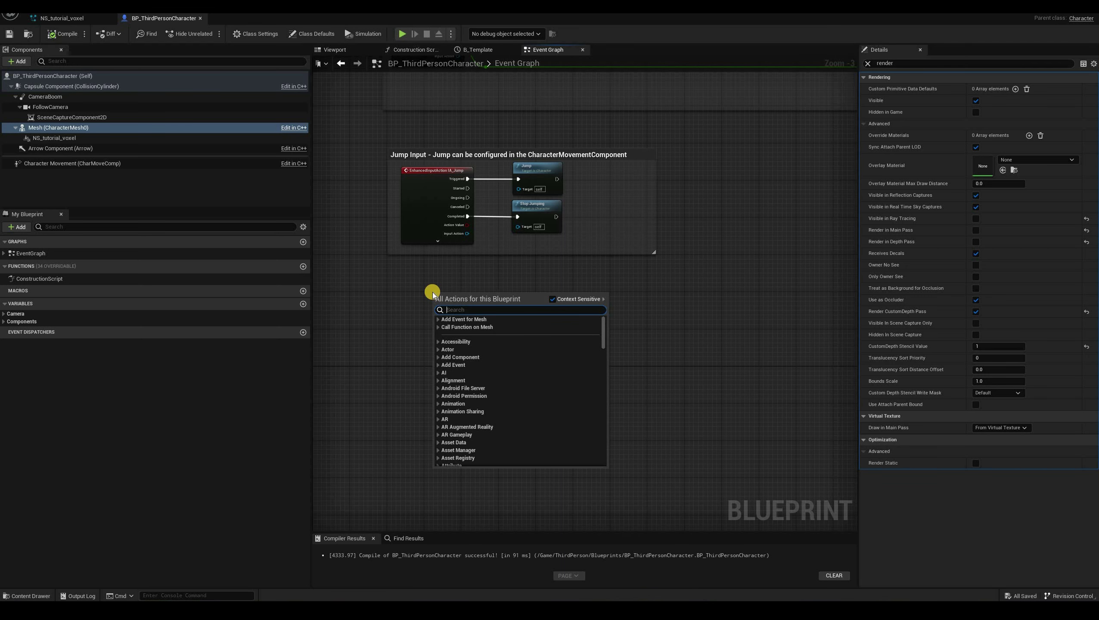
type("left alt")
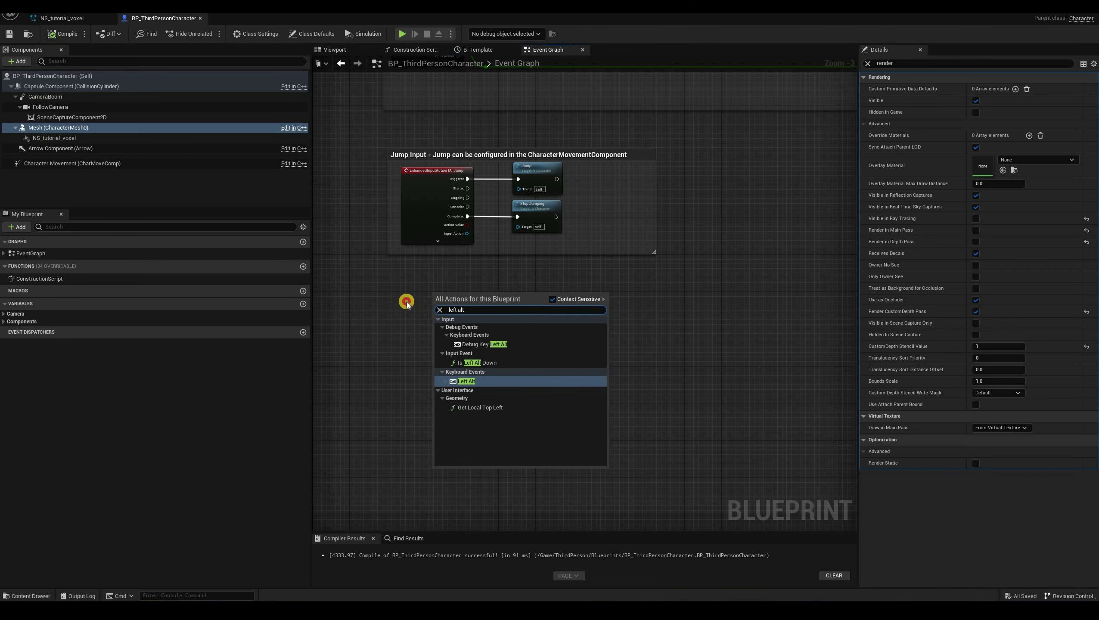
key("Return")
left_click_drag(441, 297, 399, 297)
scroll(546, 404, "up", 2)
right_click_drag(546, 403, 621, 389)
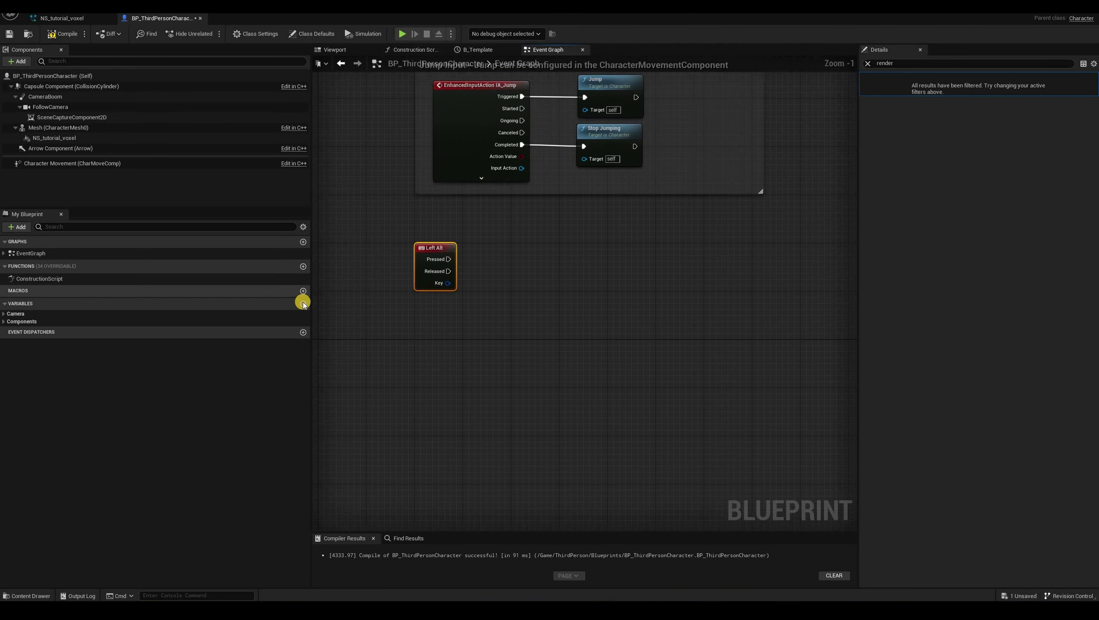
Create a Boolean variable named IsVoxelizing in the character blueprint
left_click(303, 303)
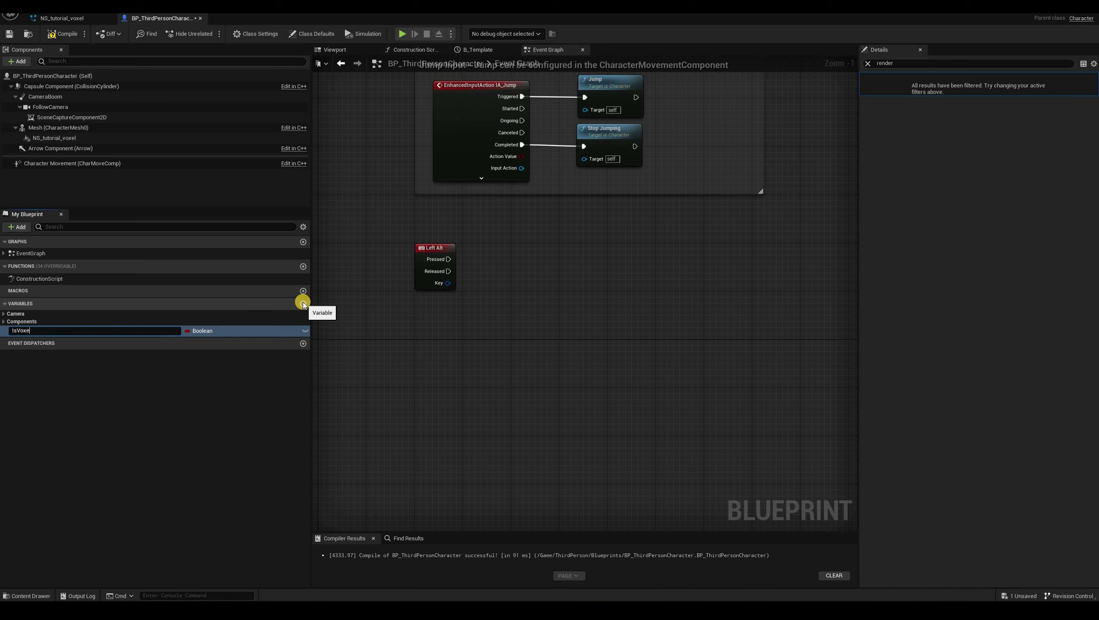
type("IsVoxelizing")
key("Return")
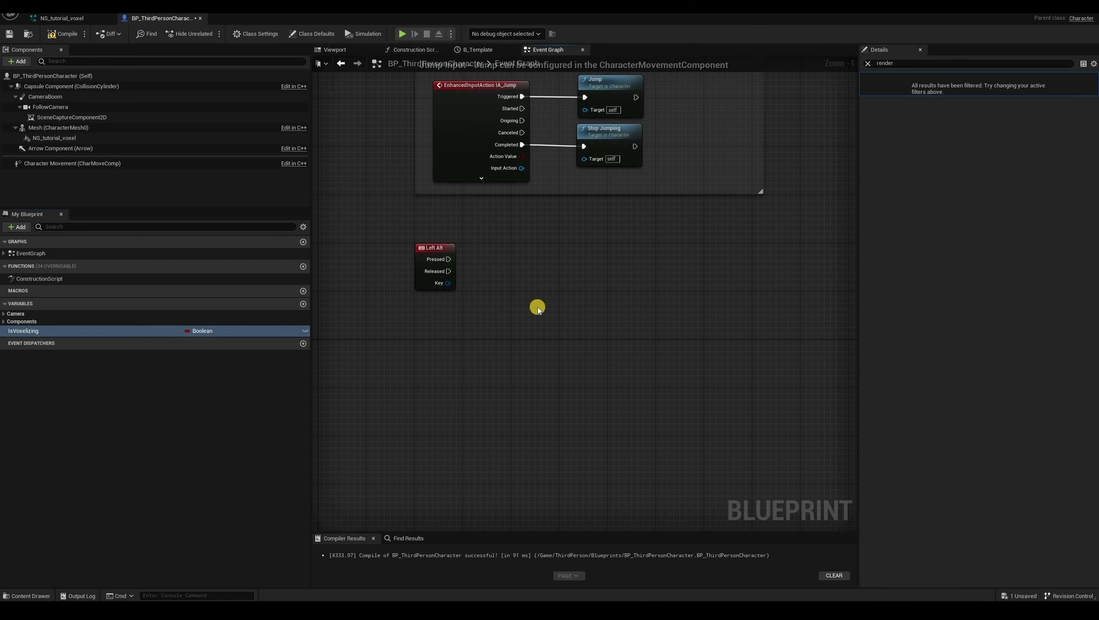
Add Get and Set nodes for IsVoxelizing near the Left Alt event, placing the getter below the event
left_click_drag(24, 331, 535, 270)
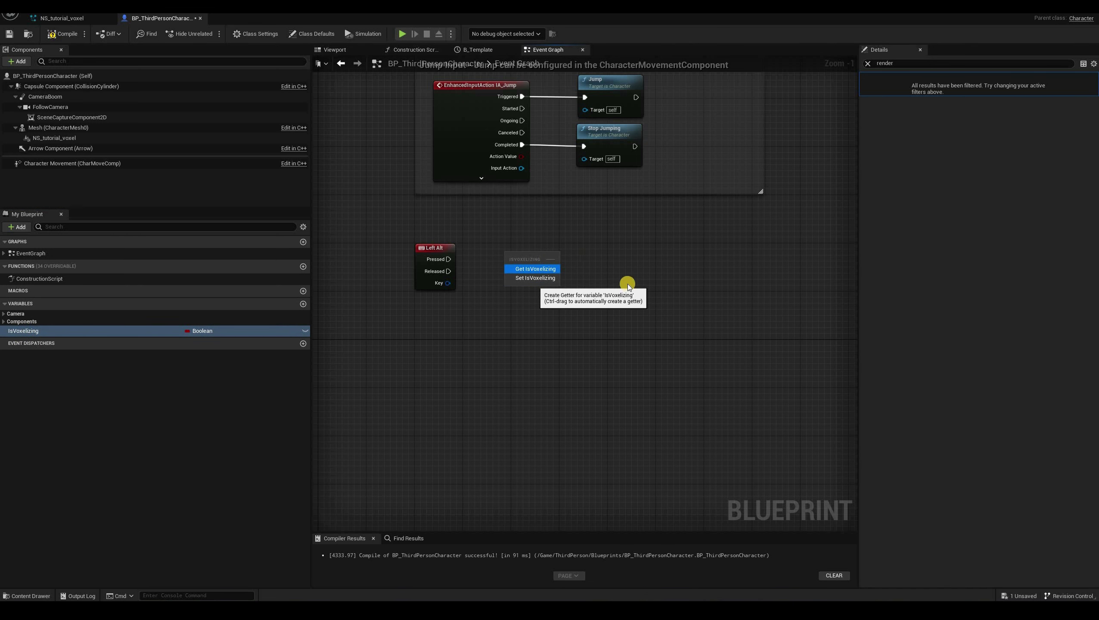
left_click(535, 269)
left_click_drag(23, 331, 592, 252)
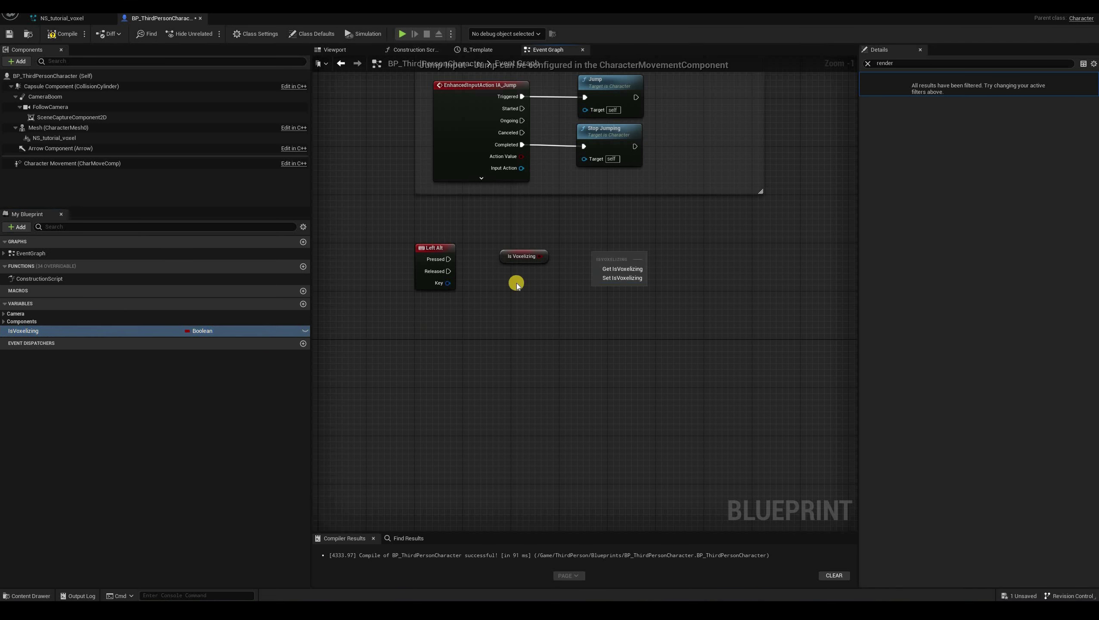
left_click(623, 278)
left_click_drag(521, 257, 436, 322)
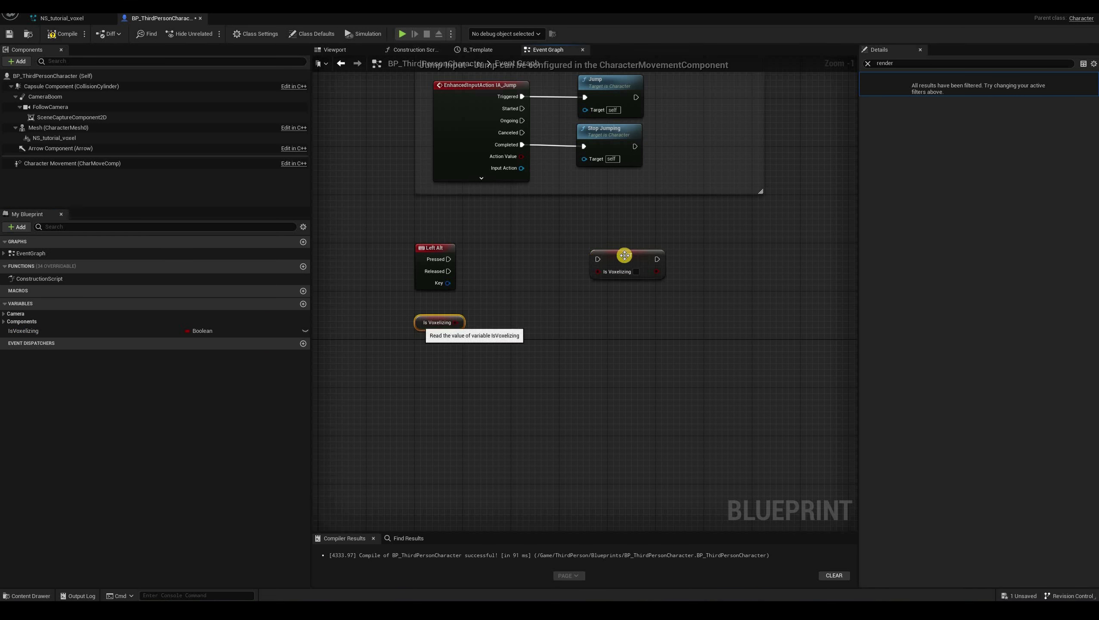
Connect the Left Alt Released output to the IsVoxelizing setter and feed the IsVoxelizing getter into a new NOT Boolean node
left_click_drag(448, 271, 543, 251)
left_click_drag(460, 322, 493, 321)
type("not b")
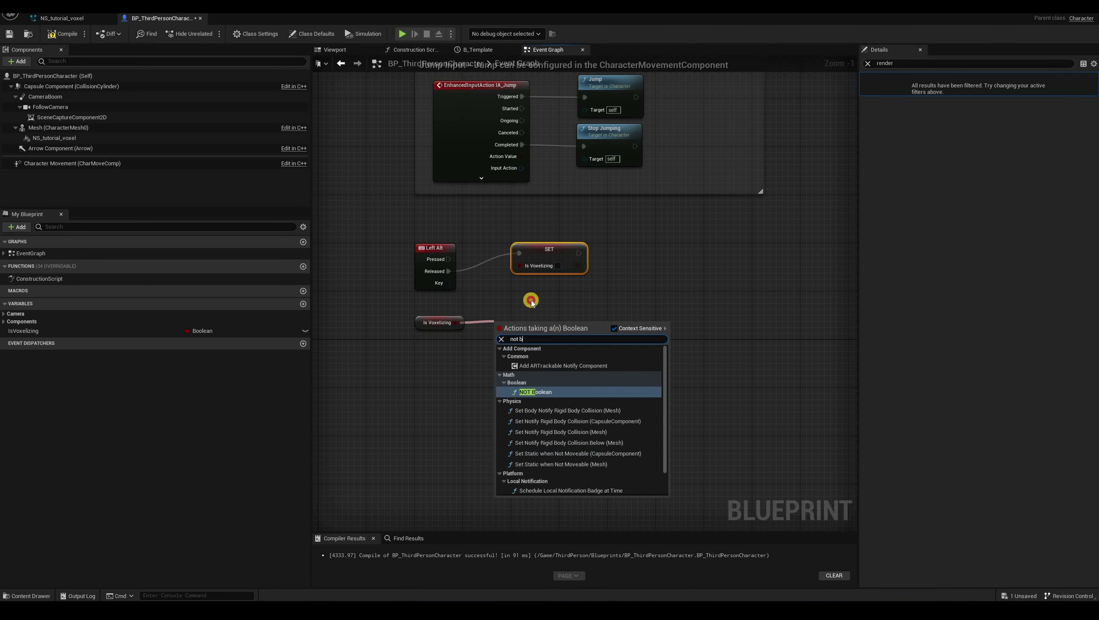
key("Return")
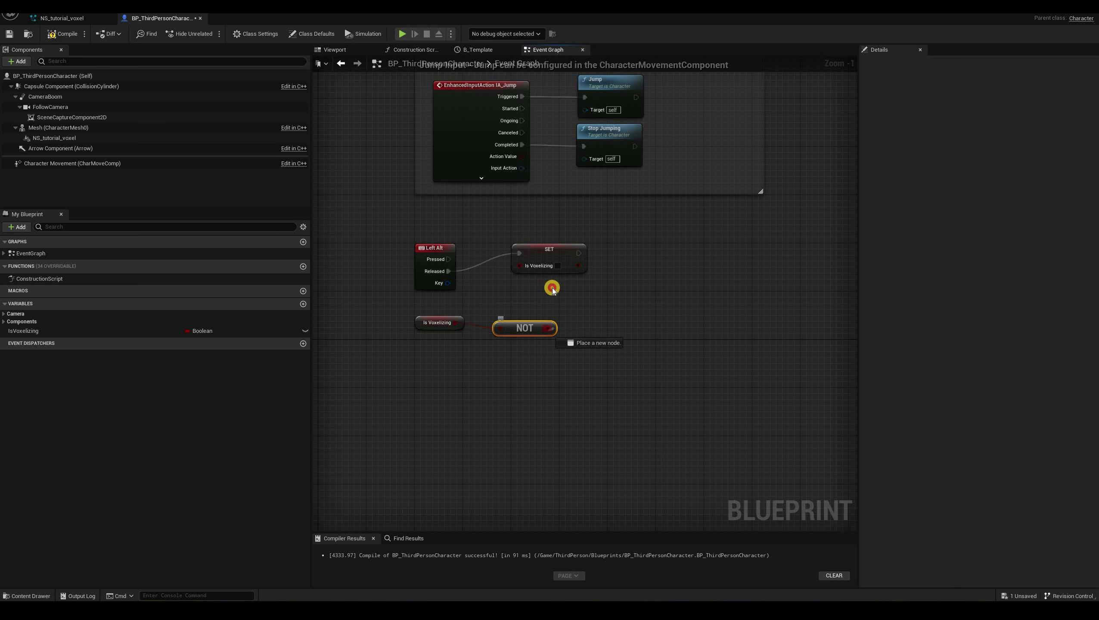
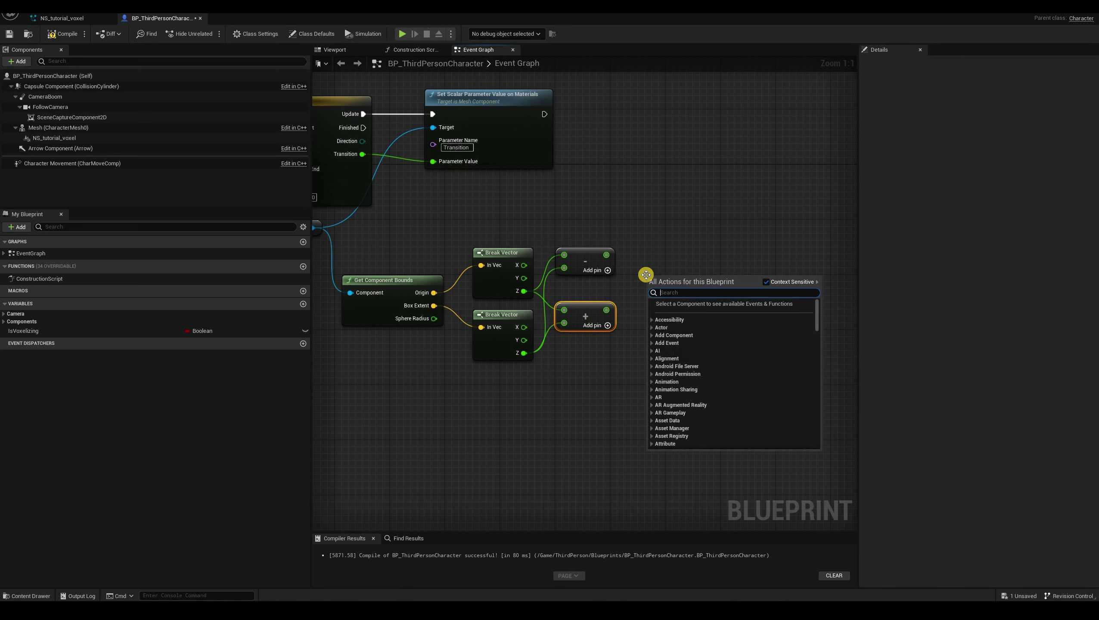
Add a Lerp node with the subtraction result as A, the addition result as B, and the timeline's Transition output as Alpha
type("lerp")
key("Return")
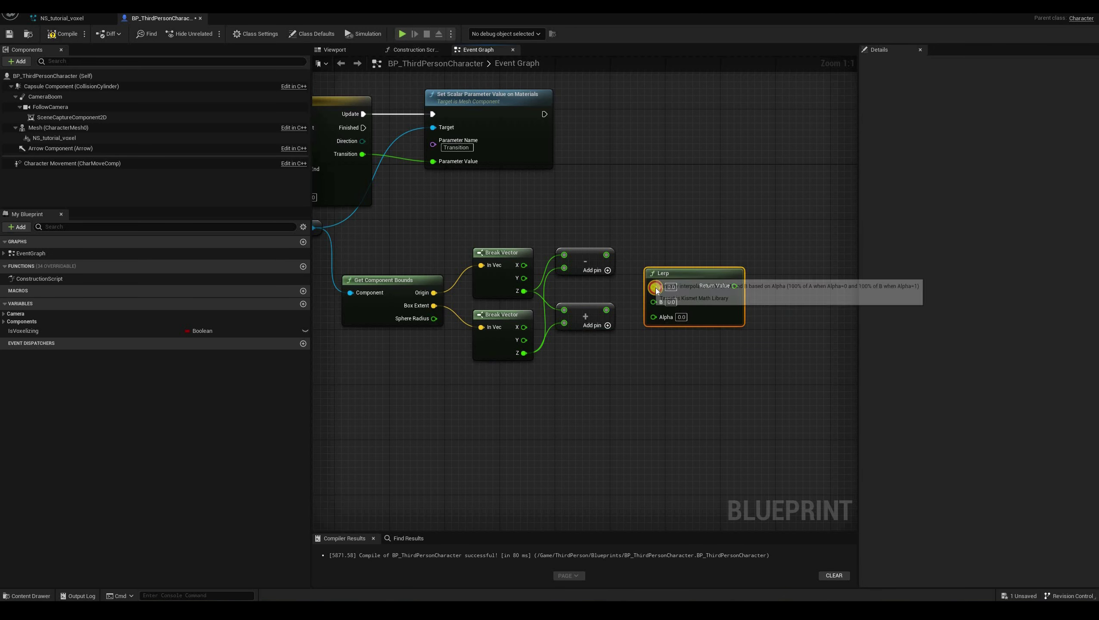
mouse_move(607, 255)
left_mouse_down()
mouse_move(654, 287)
mouse_move(654, 300)
mouse_move(362, 154)
left_mouse_up()
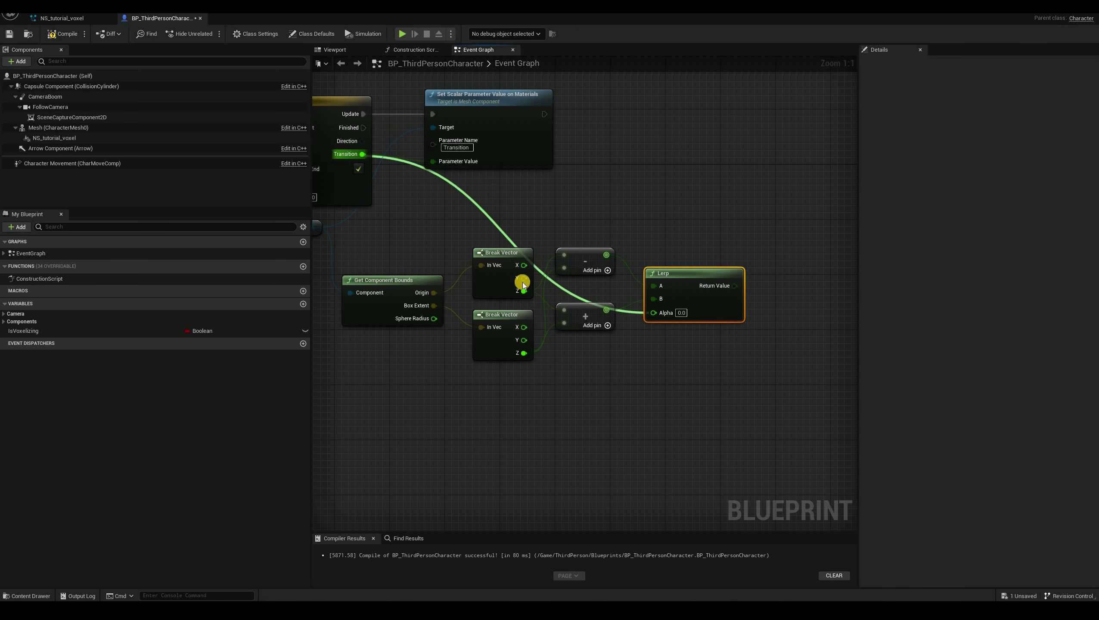
right_click_drag(549, 317, 535, 309)
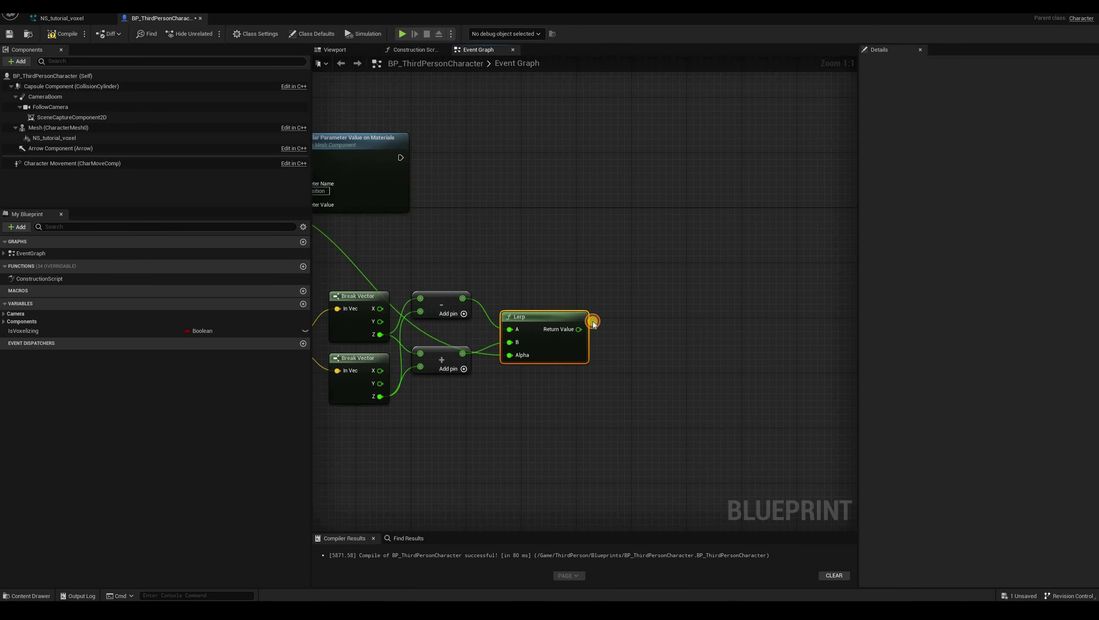
left_click_drag(576, 333, 569, 320)
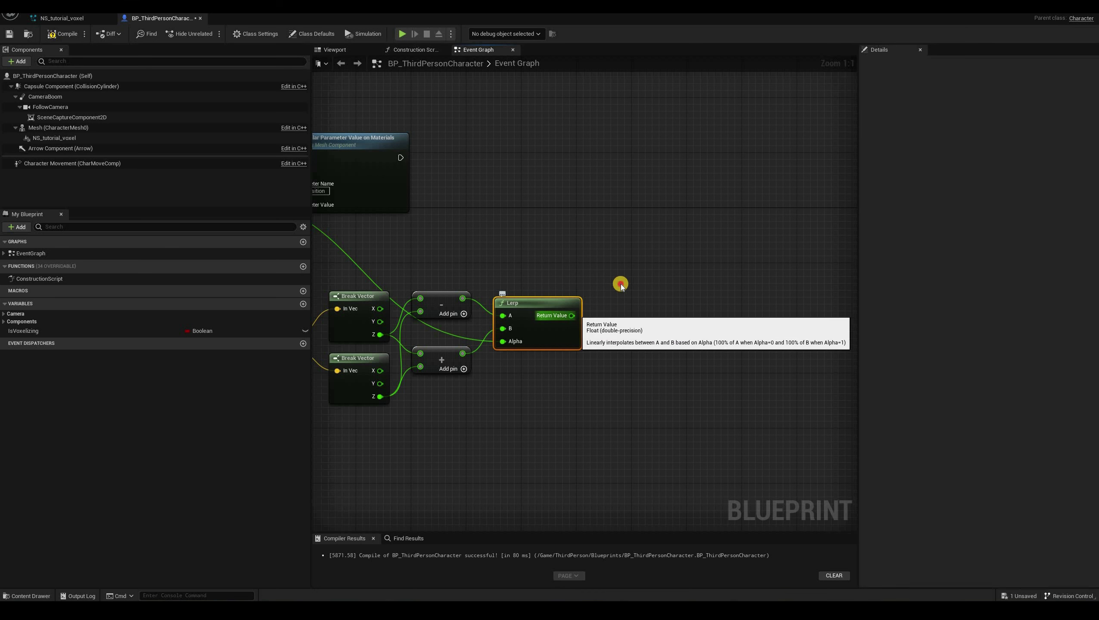
left_click_drag(571, 315, 632, 315)
left_click(618, 236)
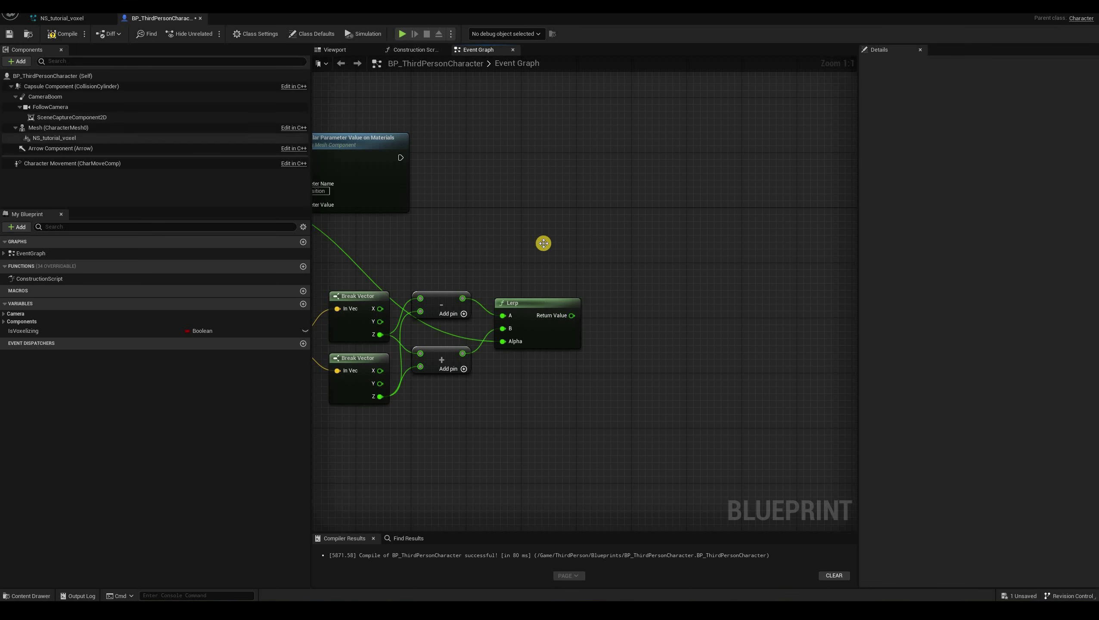
Add an NS_tutorial_voxel component reference to the graph and create a Set Niagara Variable (Float) node targeting it
left_click_drag(54, 138, 615, 247)
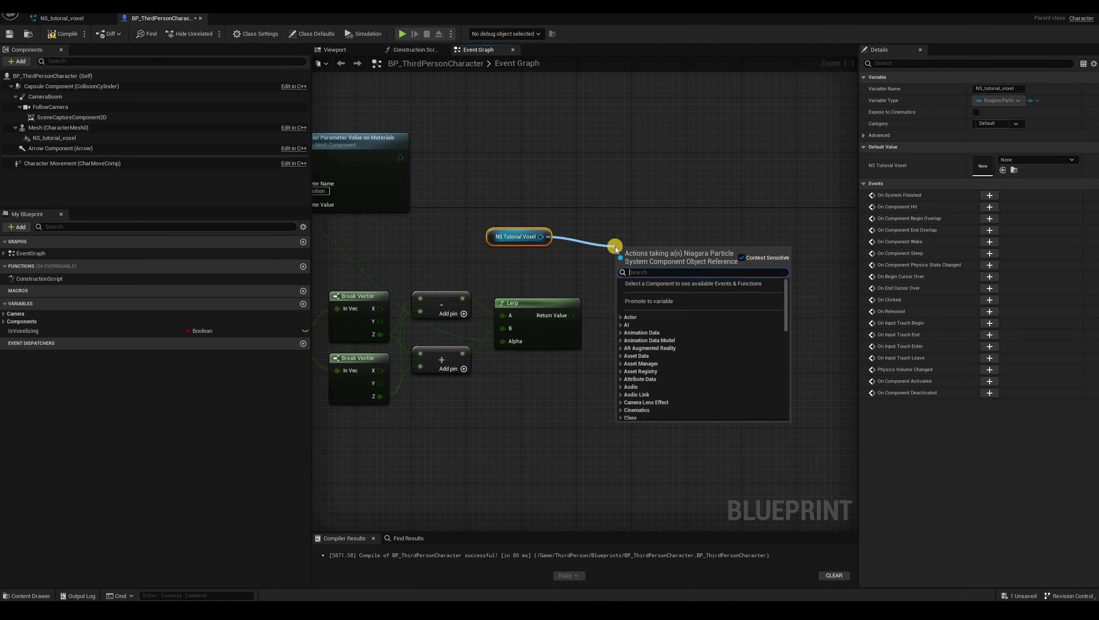
type("set flo")
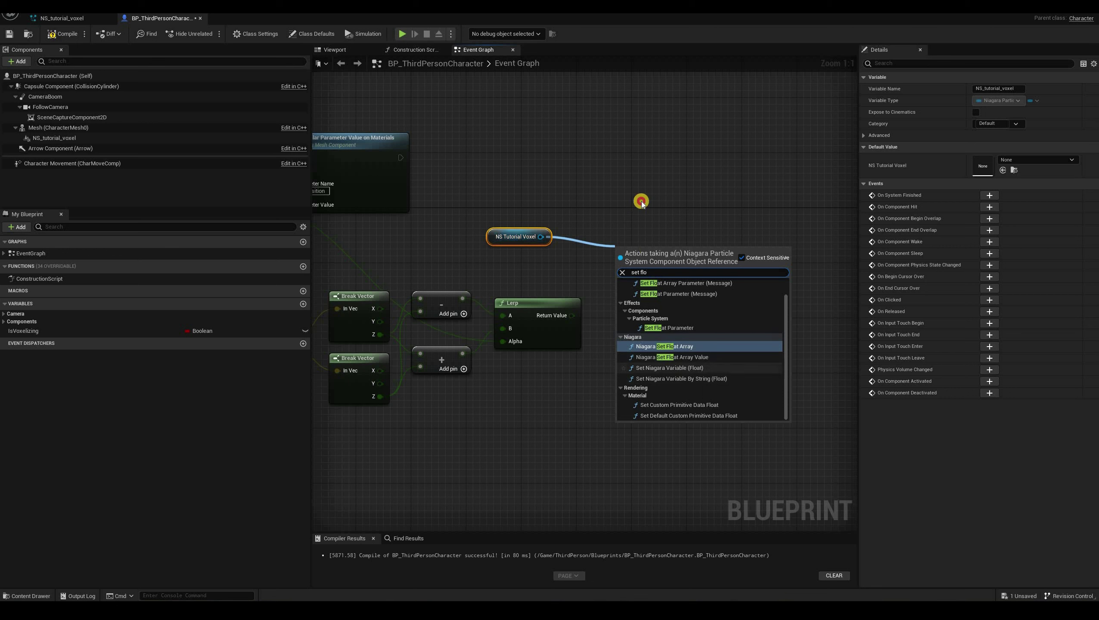
key("Down")
key("Down")
key("Return")
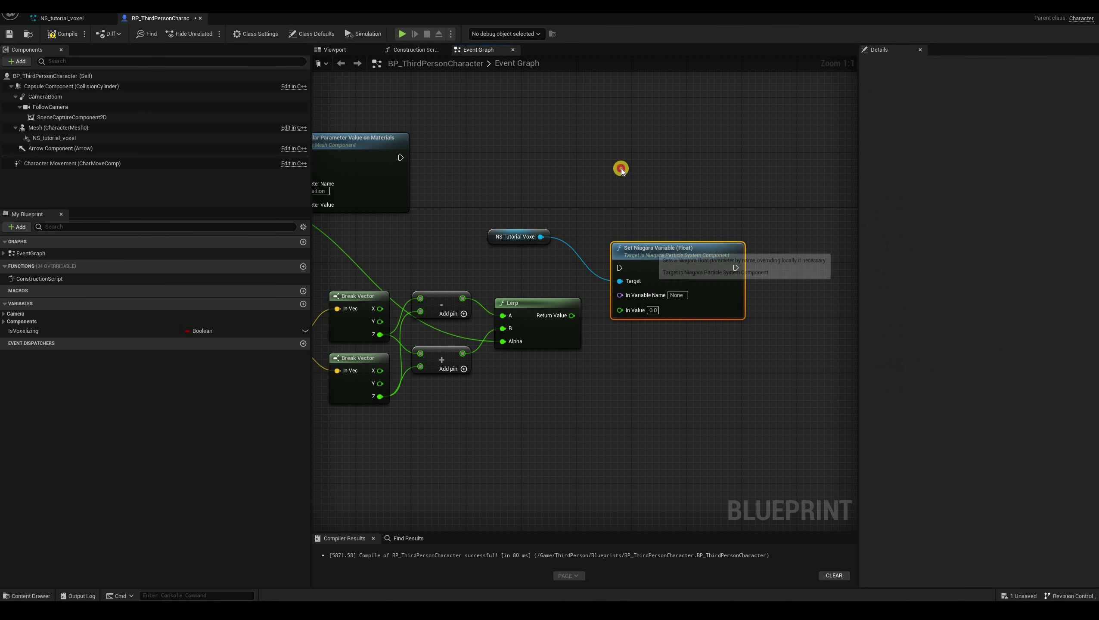
Run Set Niagara Variable (Float) after Set Scalar Parameter Value on Materials, align it, and feed the Lerp result into In Value
left_click_drag(654, 250, 662, 153)
left_click_drag(400, 158, 626, 171)
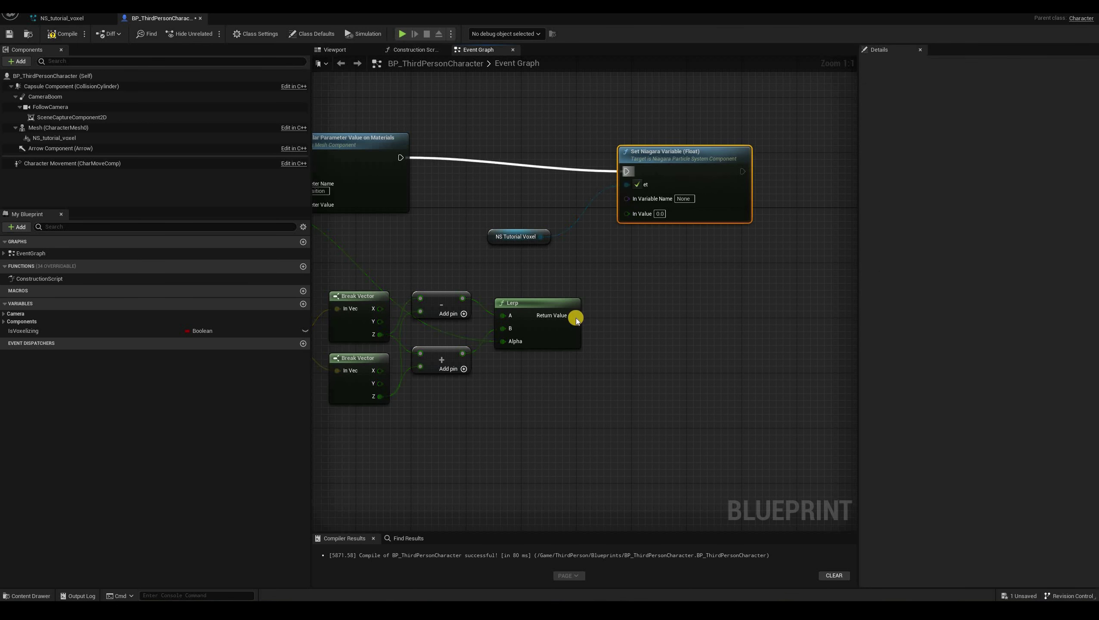
key("q")
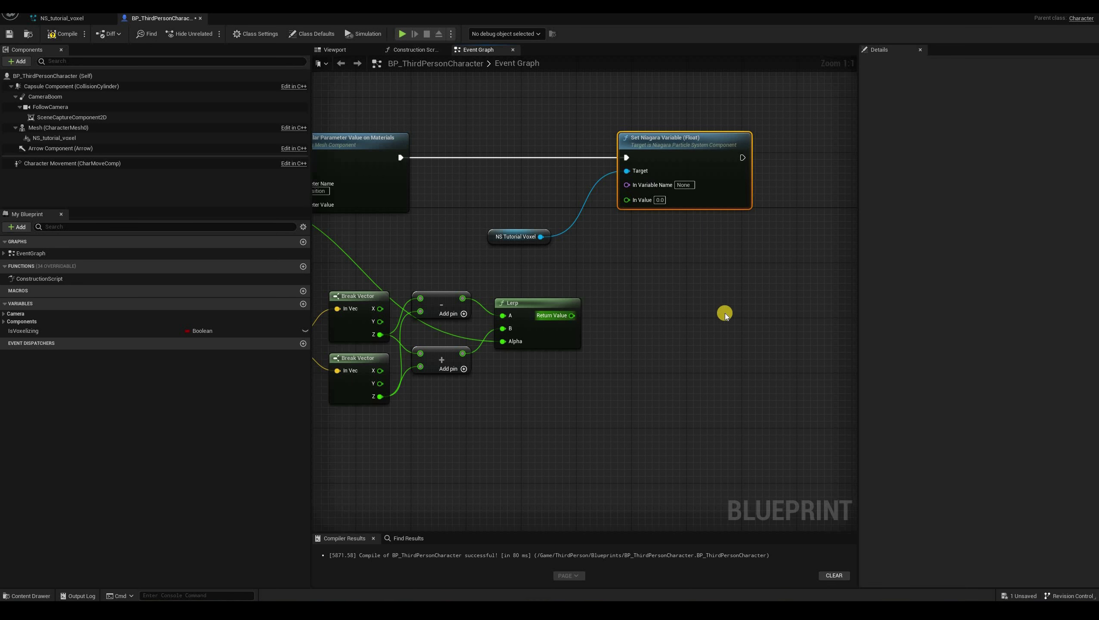
left_click_drag(572, 316, 627, 200)
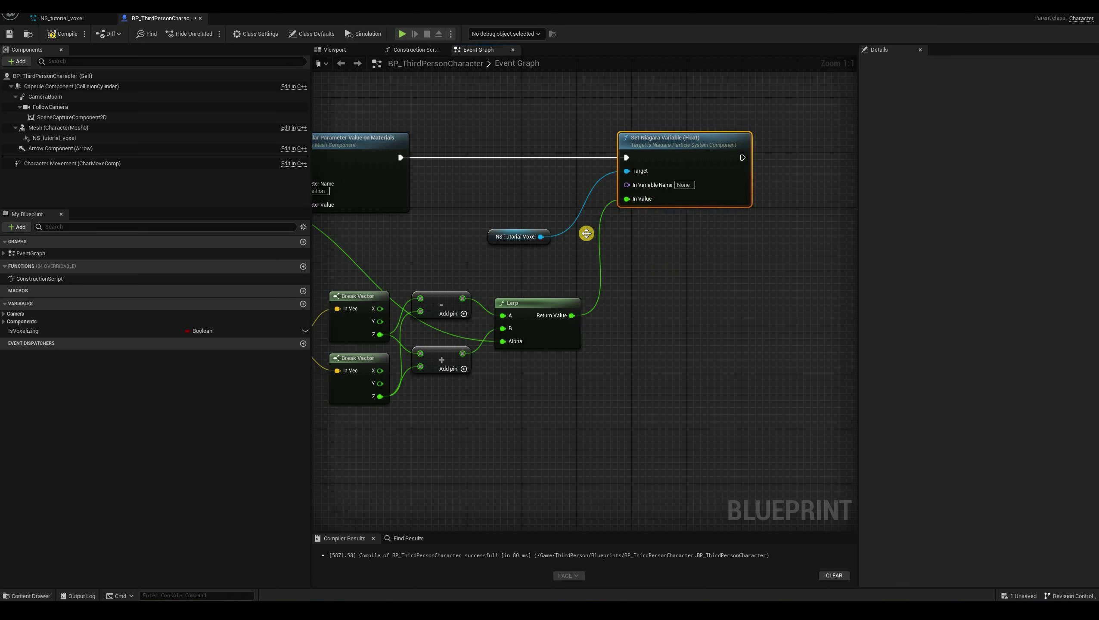
right_click_drag(587, 233, 533, 316)
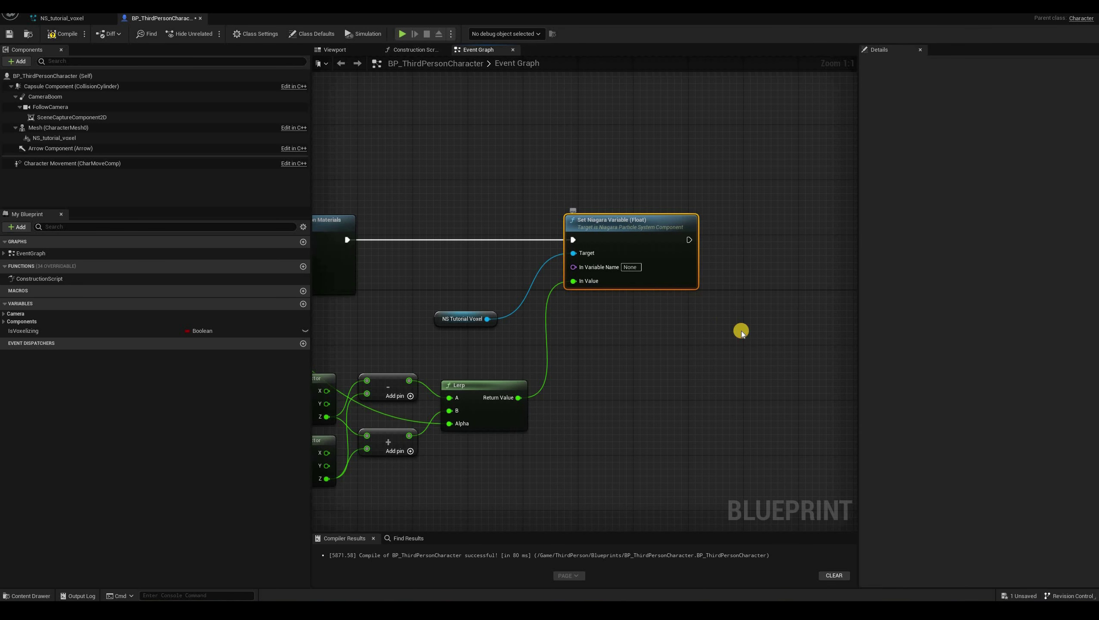
Set the Niagara variable name to TransitionLine and compile the character blueprint
left_click(632, 267)
type("TransitionLin")
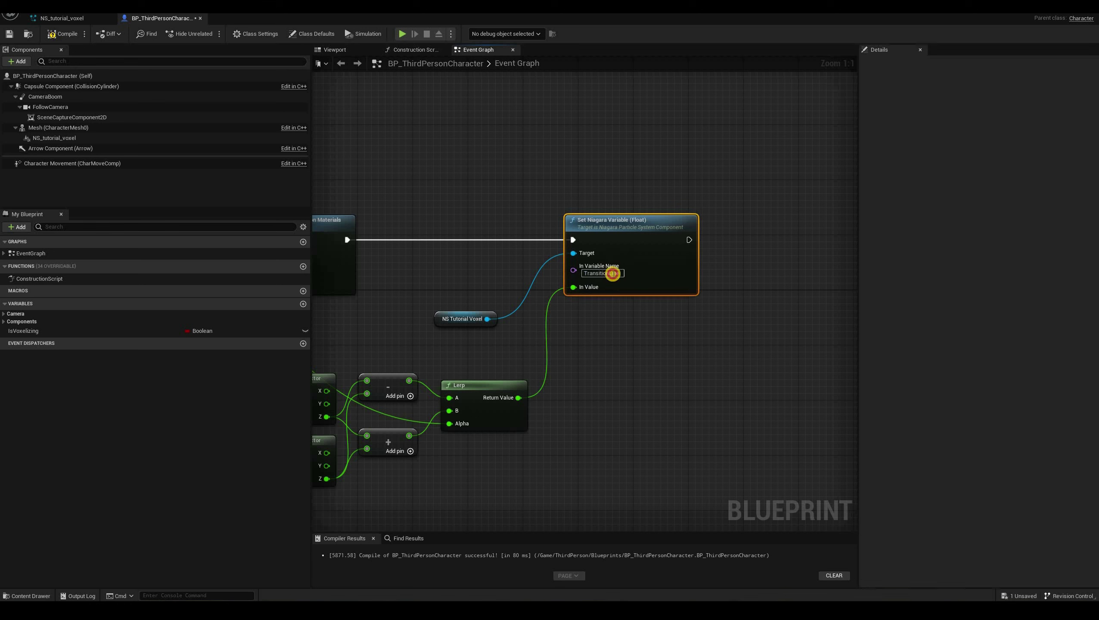
left_click(612, 273)
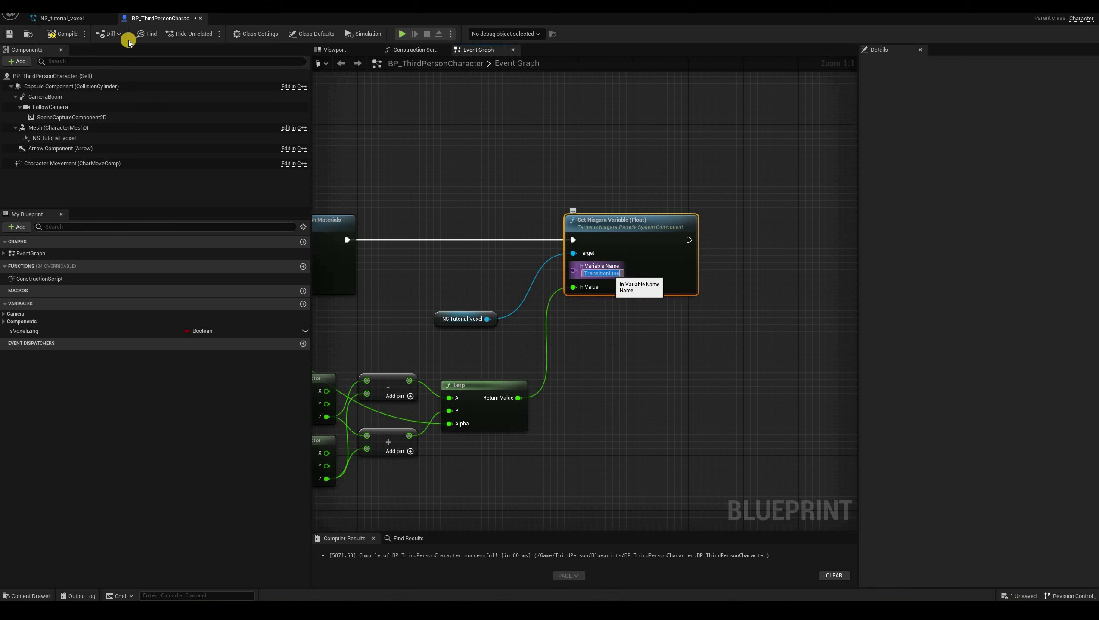
left_click(450, 222)
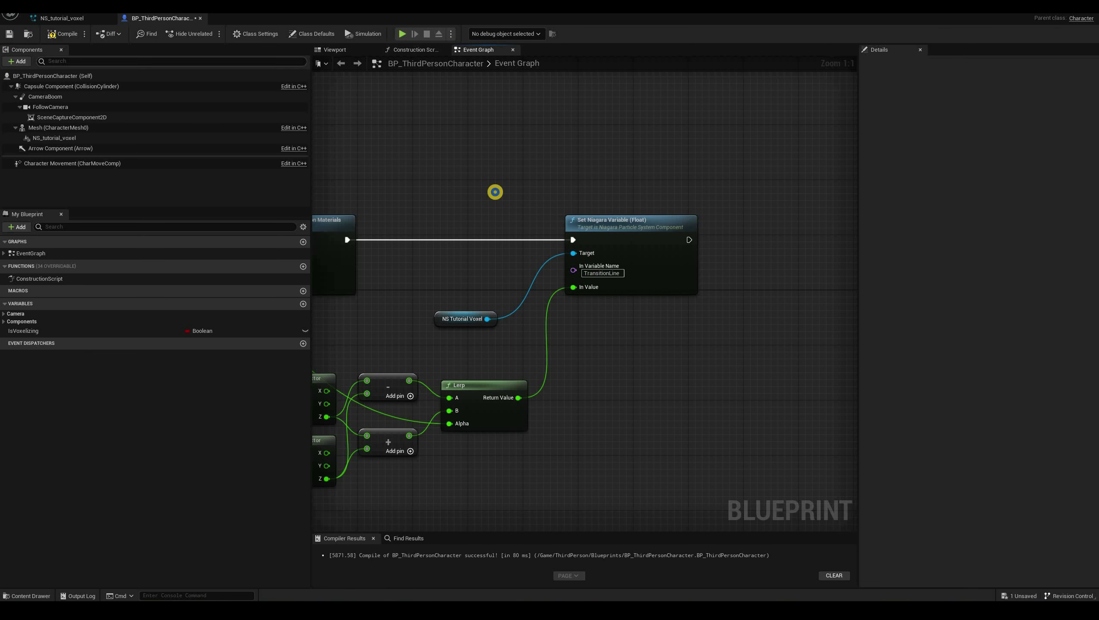
left_click(62, 34)
right_click_drag(418, 184, 503, 191)
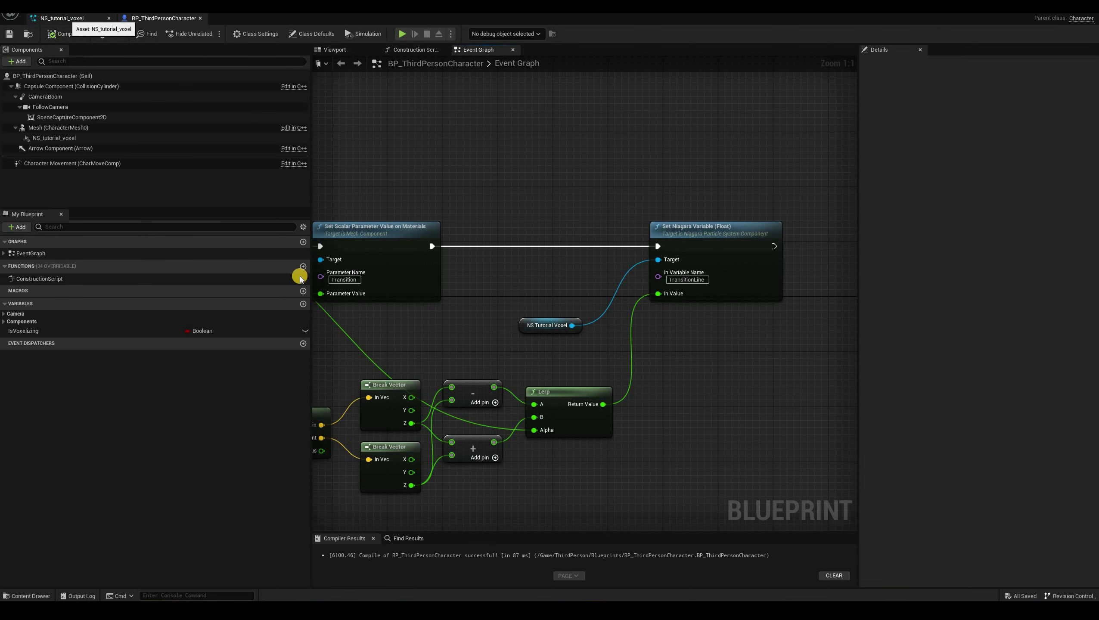
Add a Float user parameter named TransitionLine to the NS_tutorial_voxel system
left_click(65, 18)
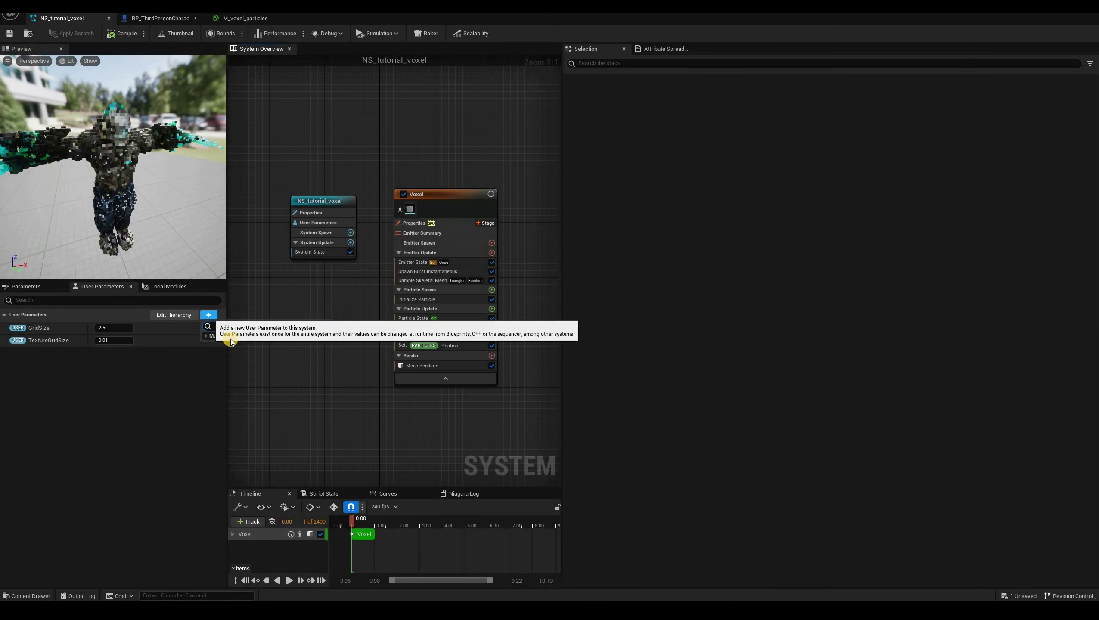
type("float")
key("Return")
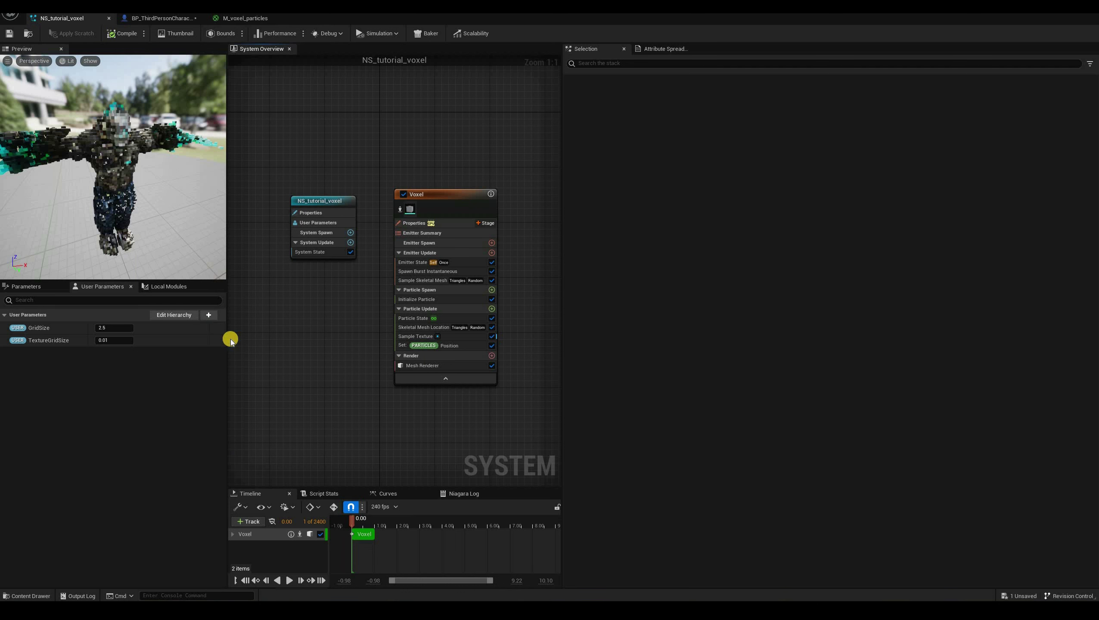
type("TransitionLine")
key("Return")
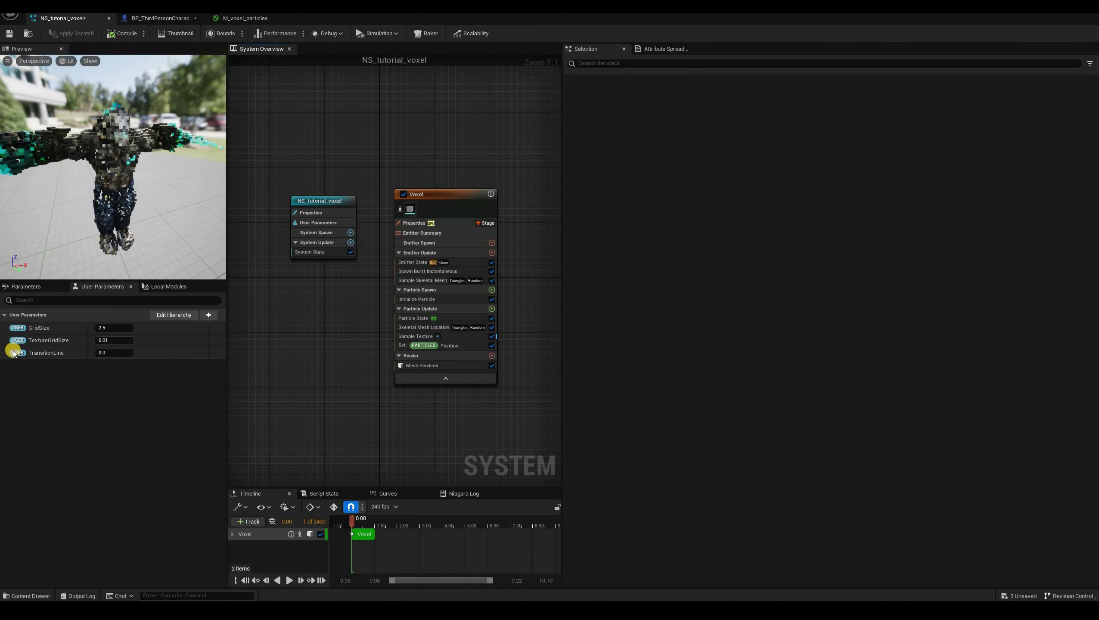
Add a Scale Color module to the Voxel emitter's Particle Update group
left_click(93, 200)
mouse_move(93, 201)
left_mouse_down()
mouse_move(22, 174)
mouse_move(128, 179)
mouse_move(38, 162)
left_mouse_up()
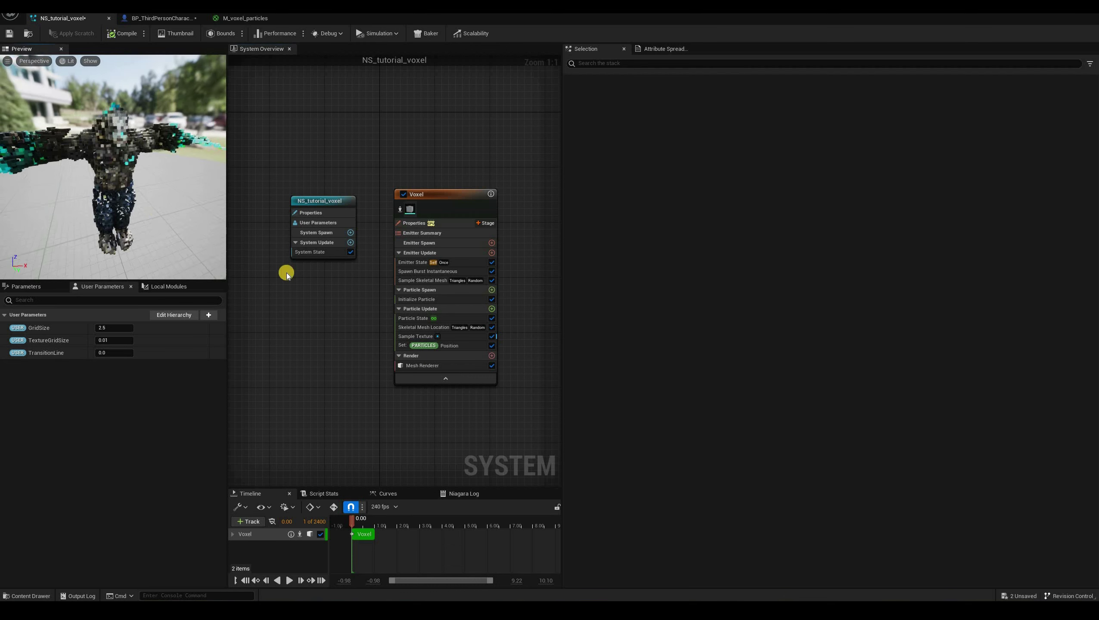
left_click(492, 308)
type("s")
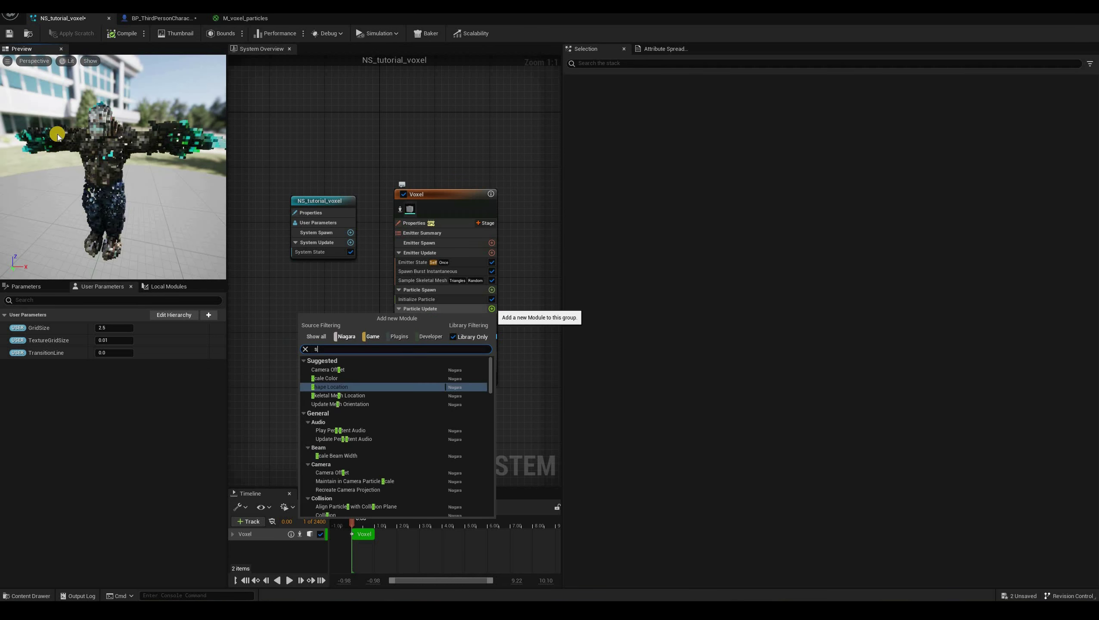
type("cale")
key("Return")
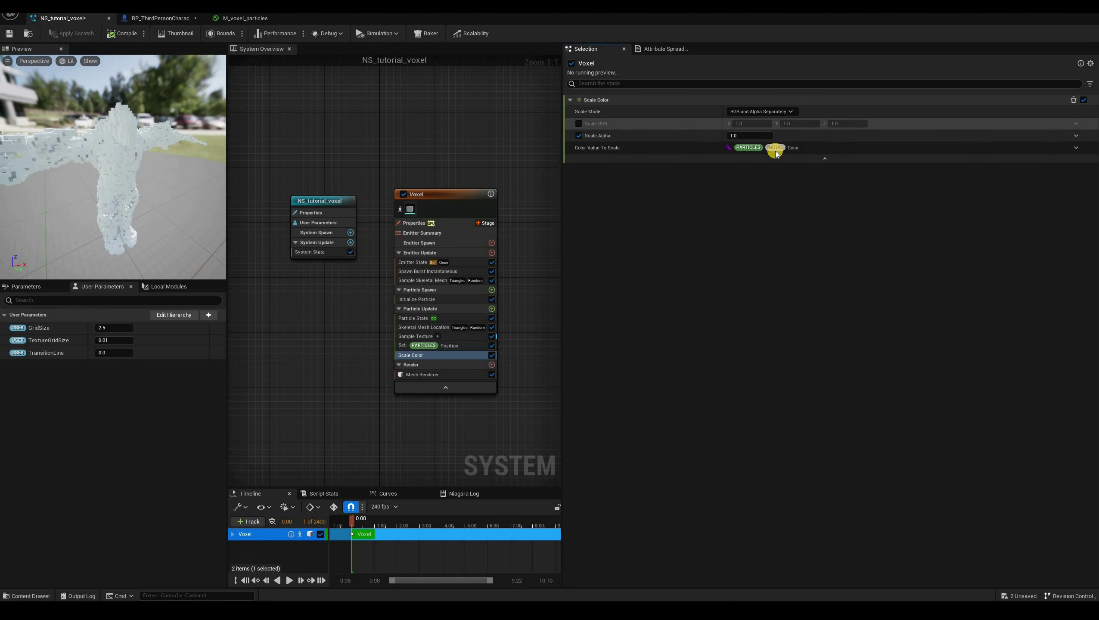
Link the Scale Color module's Color Value To Scale to the Particles Sample Texture SampledColor attribute
left_click(1075, 149)
left_click(1074, 148)
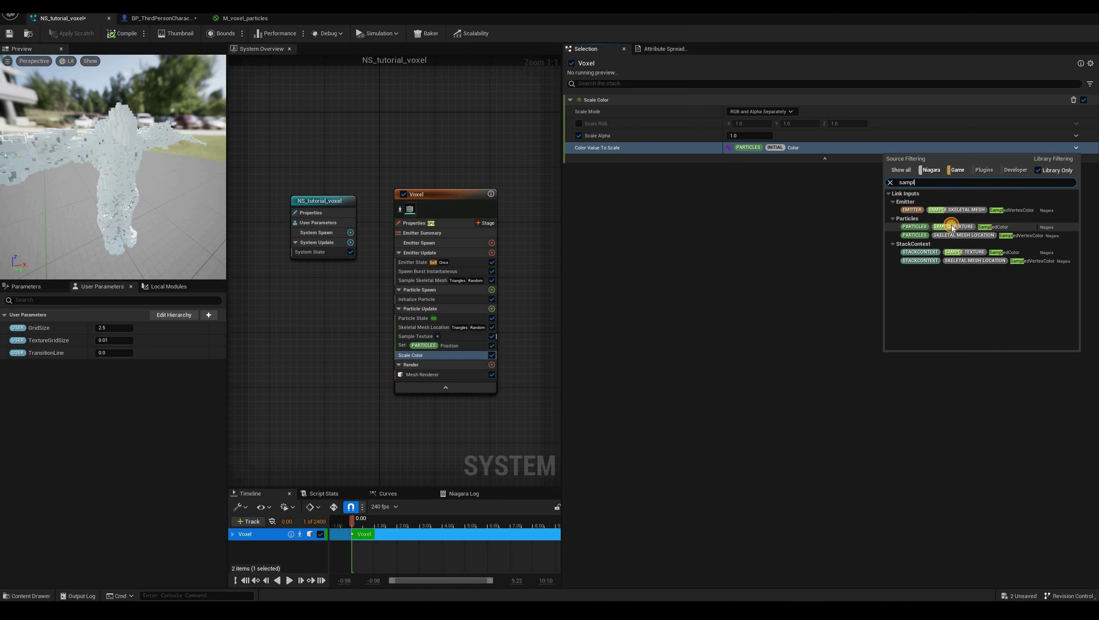
left_click(994, 226)
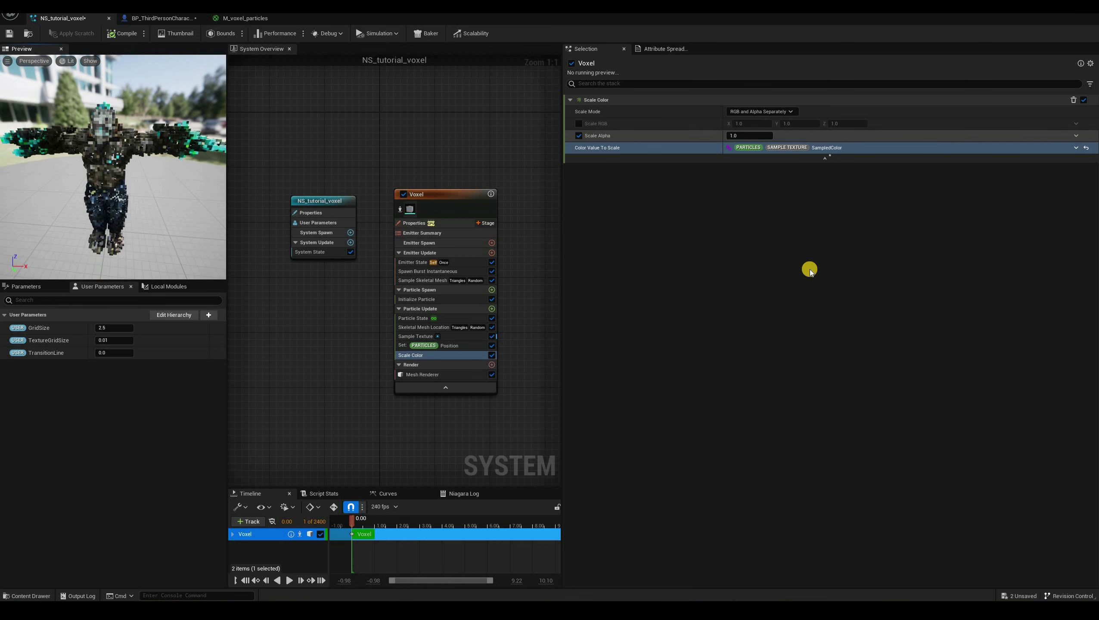
Test a Scale Alpha of 0 on the Scale Color module and return it to 1
left_click(750, 136)
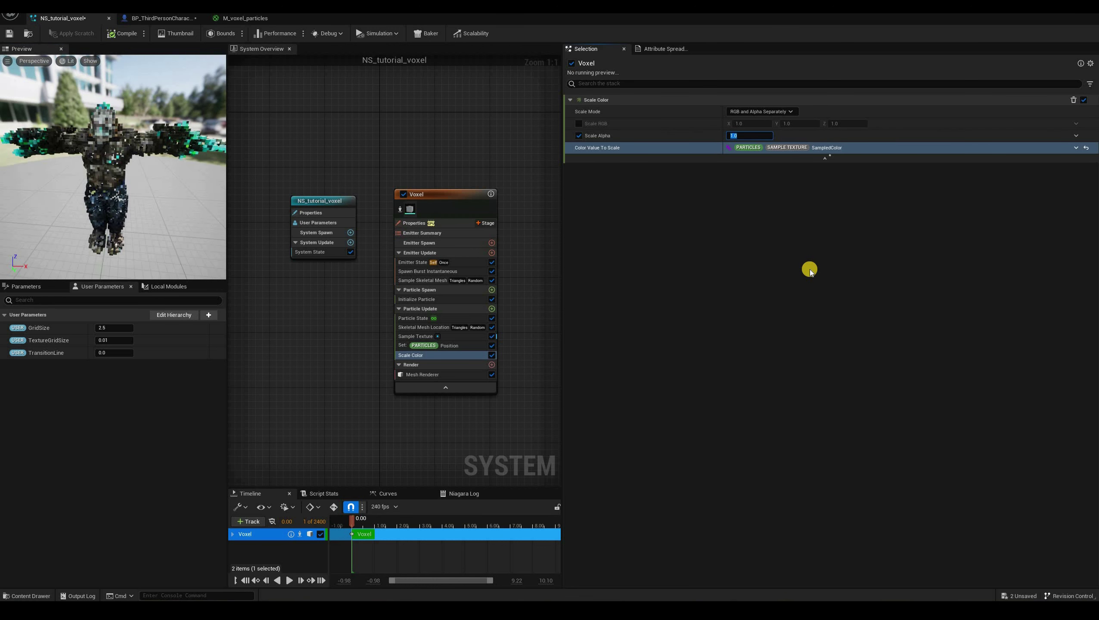
type("0")
key("Return")
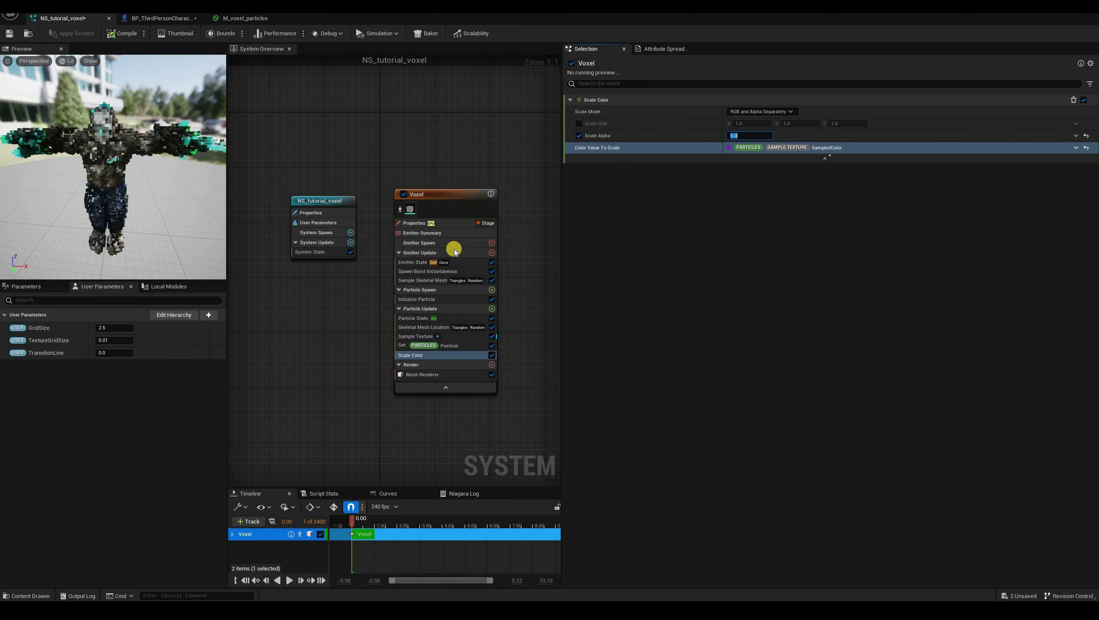
type("1")
key("Return")
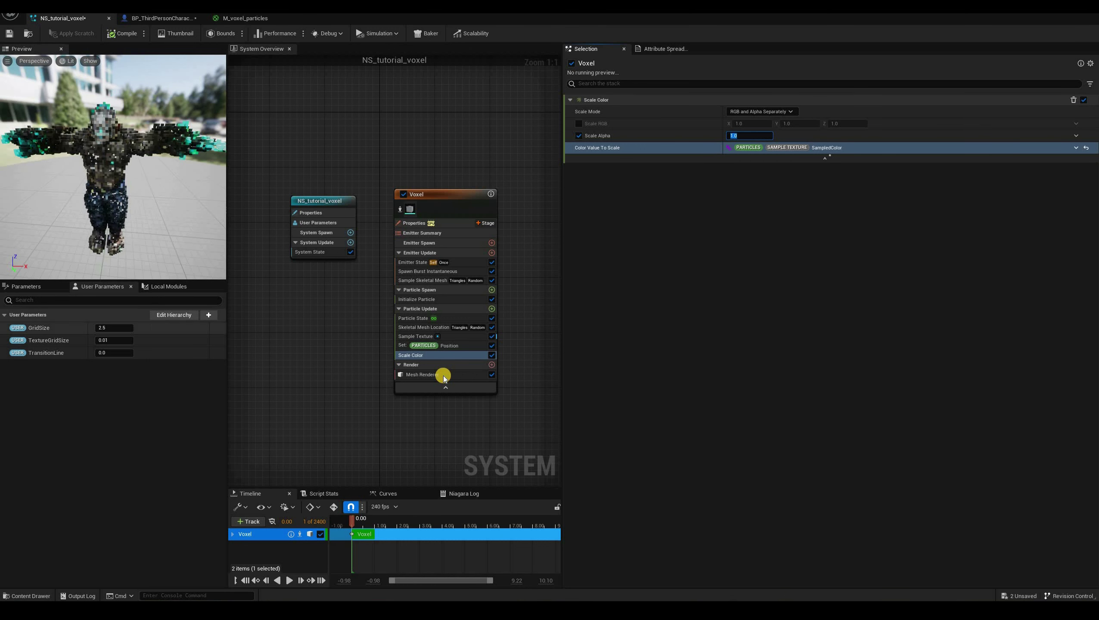
Set the M_voxel_particles material to the Masked blend mode, and connect Particle Color's alpha to Opacity Mask, applying the changes
left_click(441, 375)
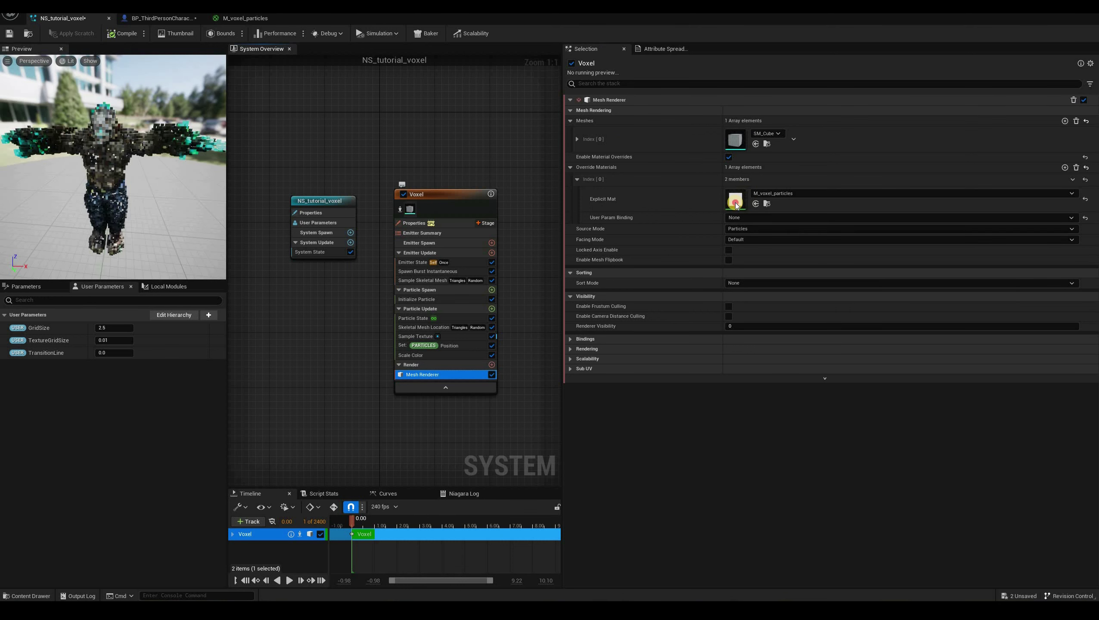
left_click(735, 202)
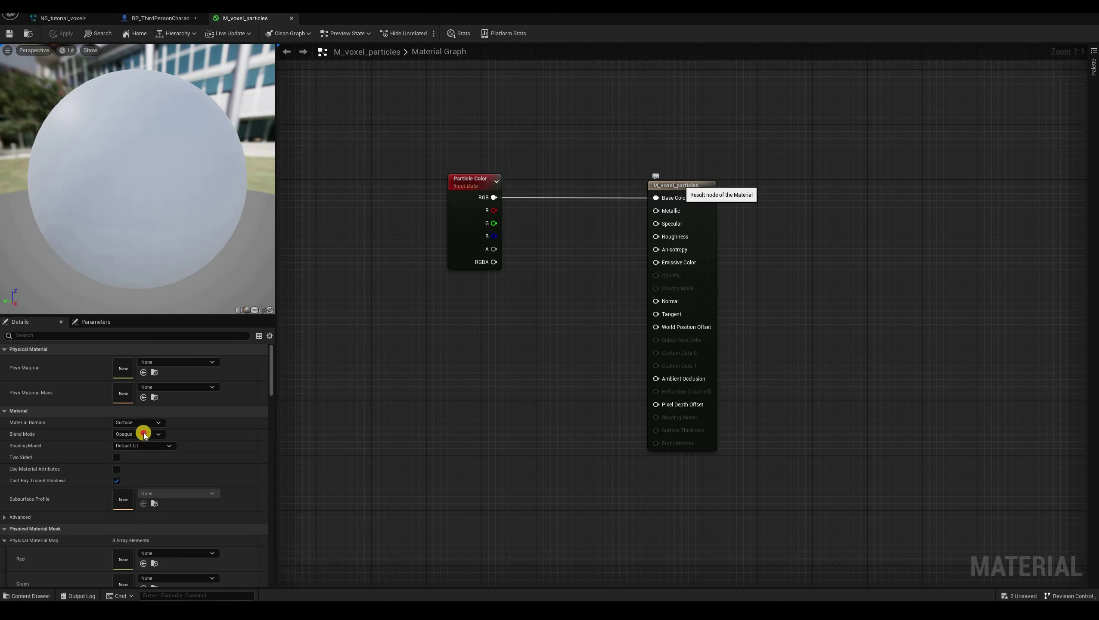
left_click(138, 434)
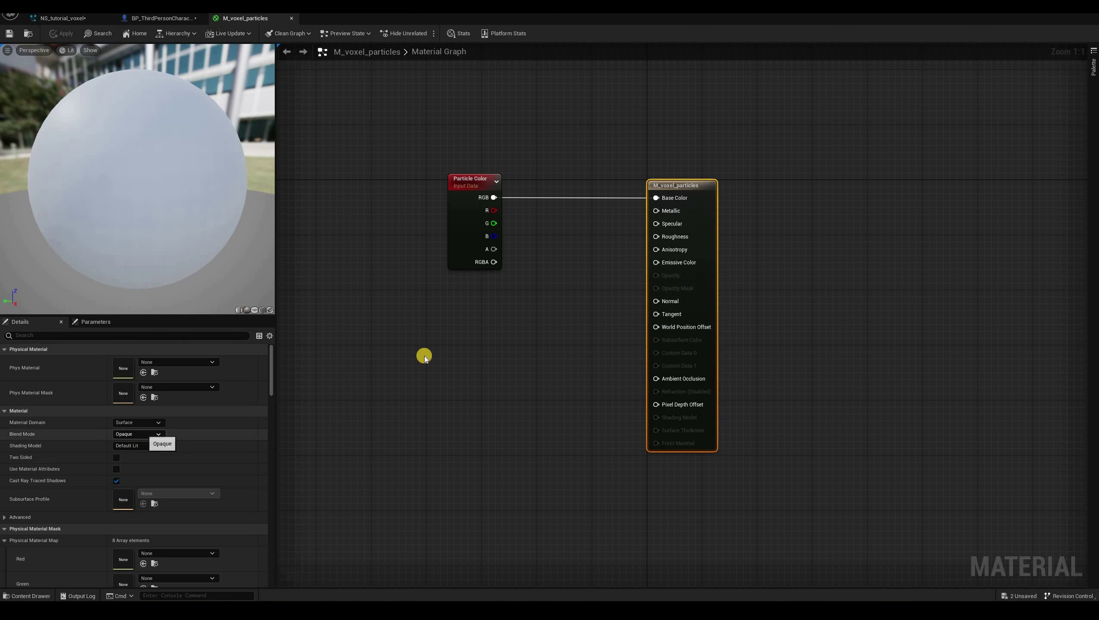
left_click(139, 451)
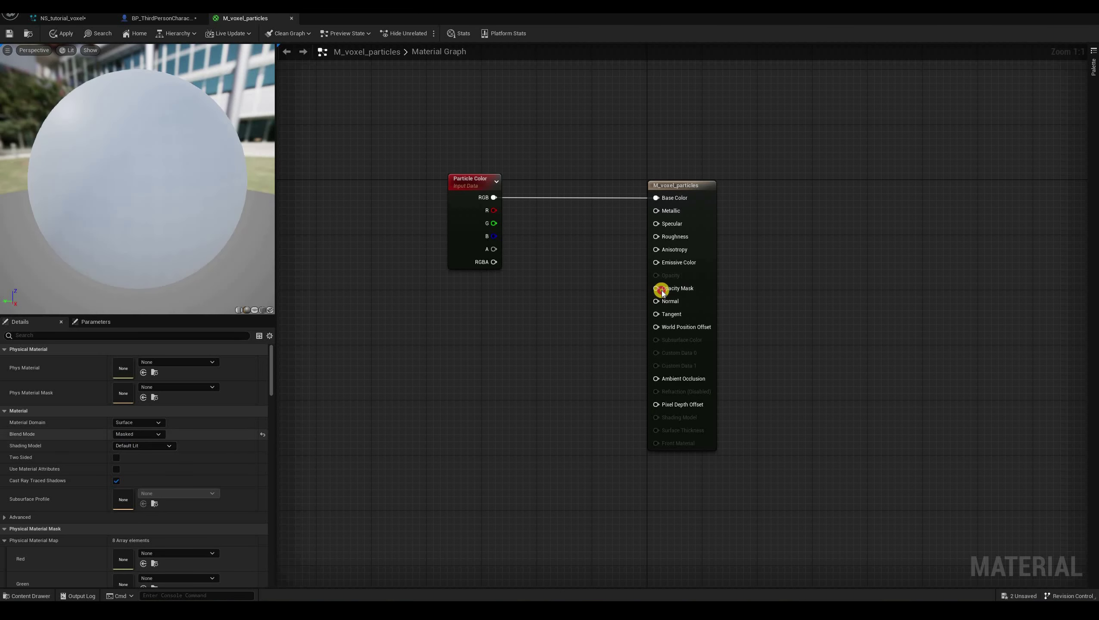
left_click_drag(493, 250, 656, 288)
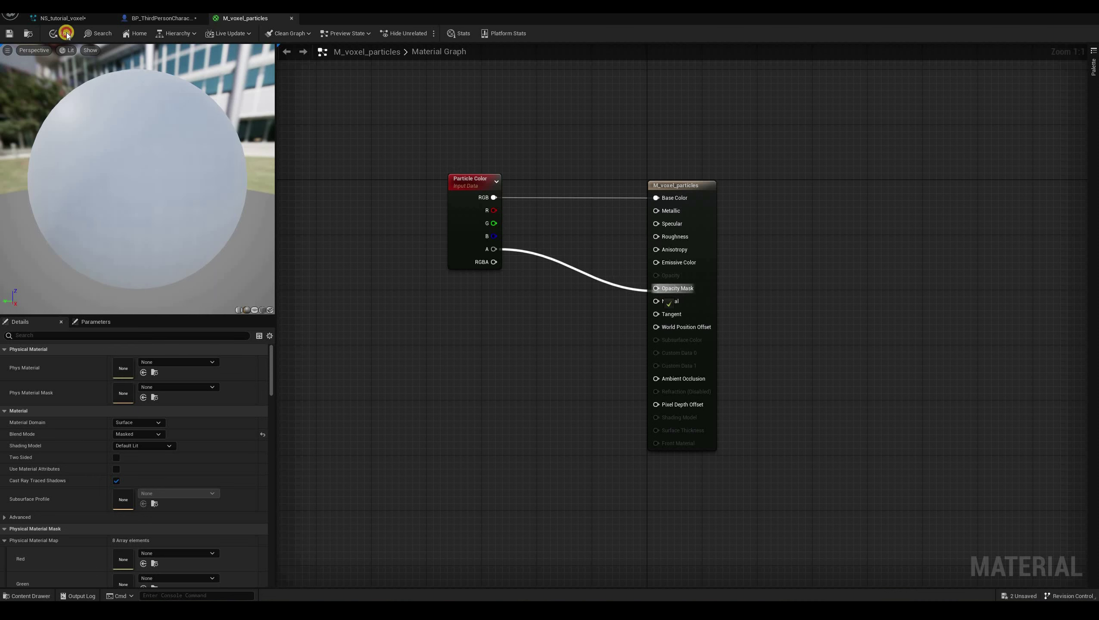
left_click(60, 33)
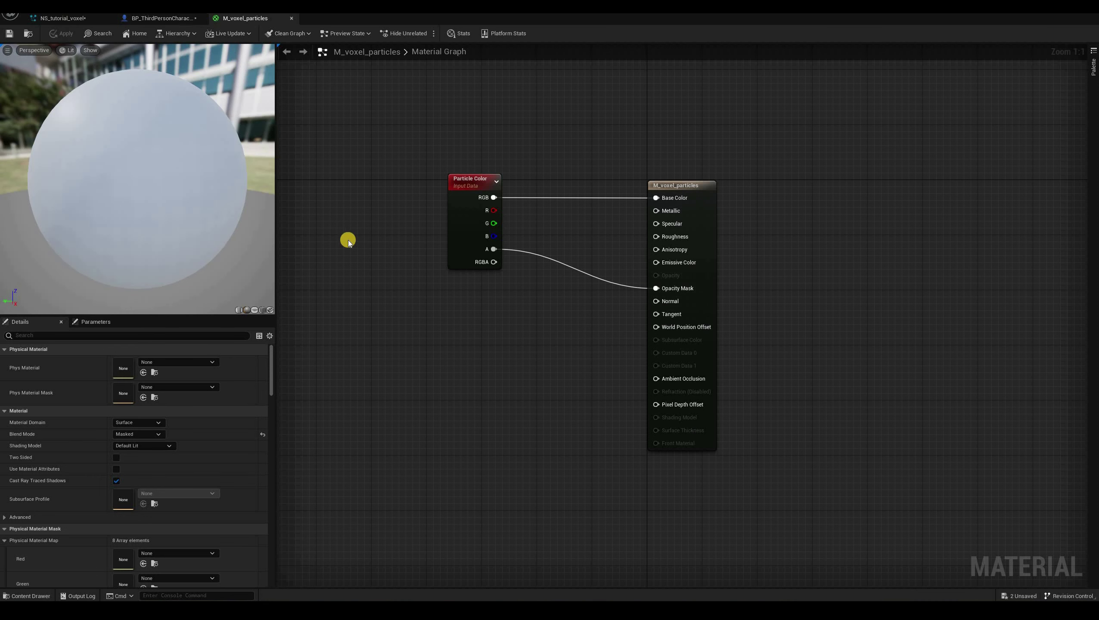
Check the masked material by setting the Scale Color module's Scale Alpha to 0, and restore it to 1
left_click(62, 18)
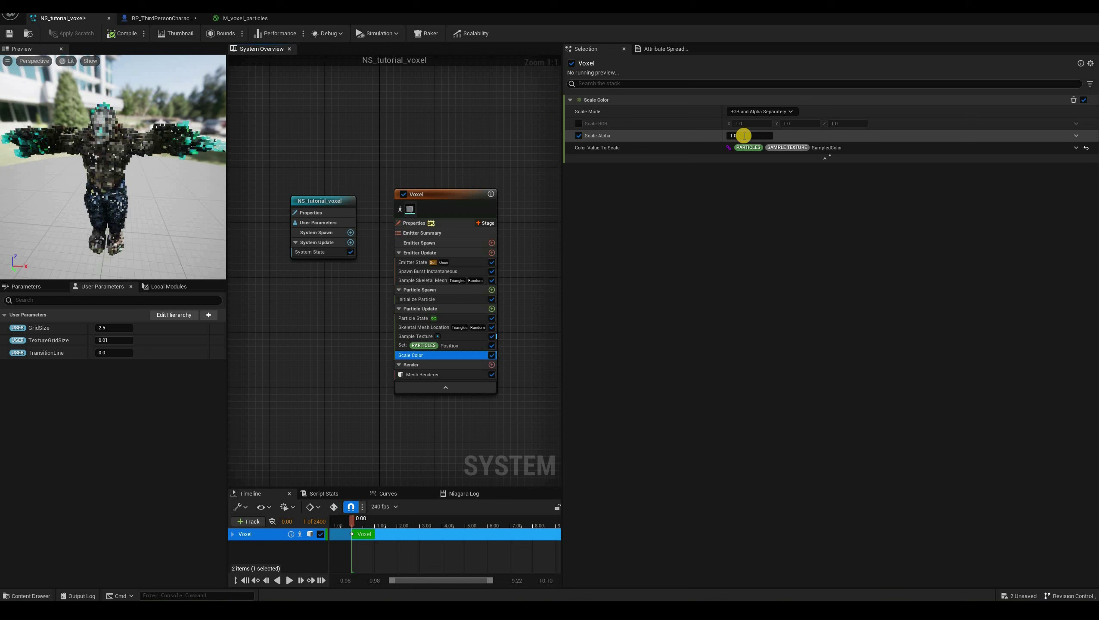
left_click(744, 136)
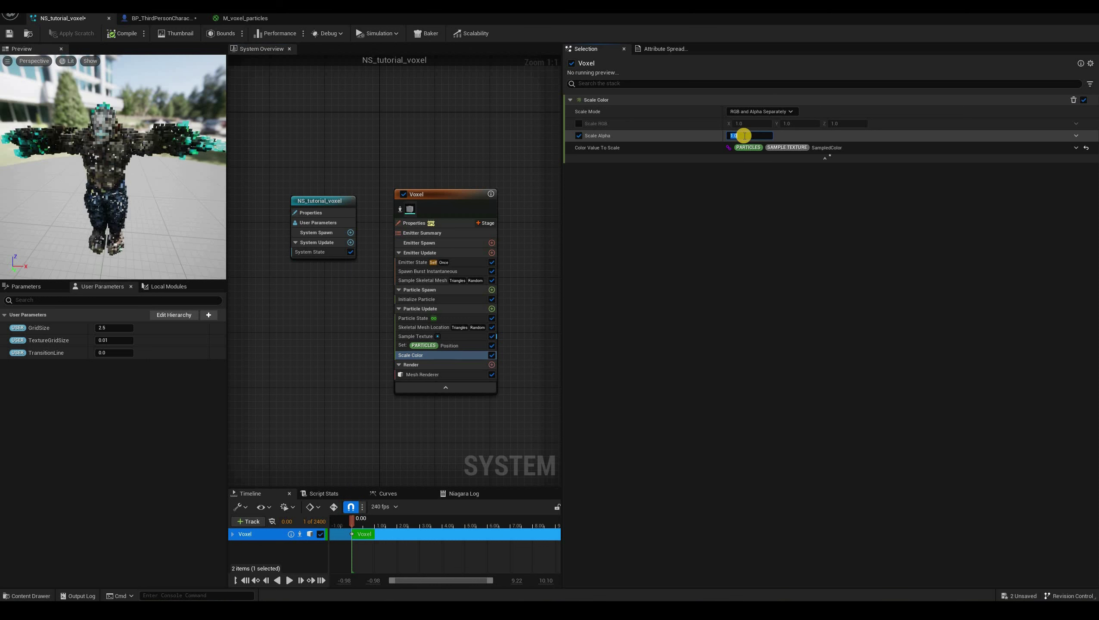
type("0")
key("Return")
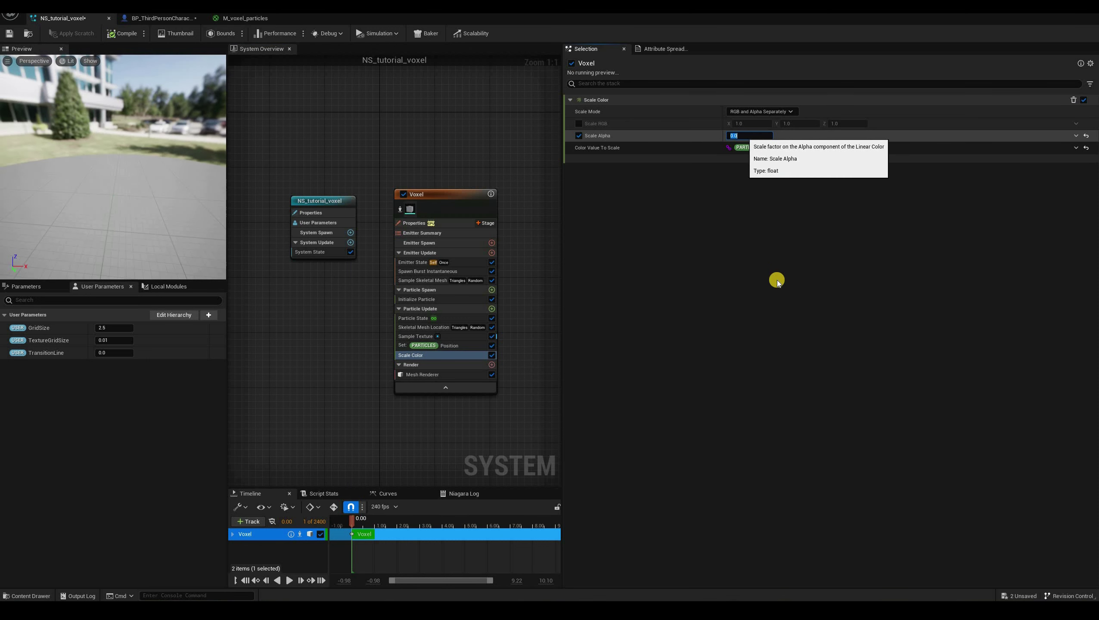
type("1")
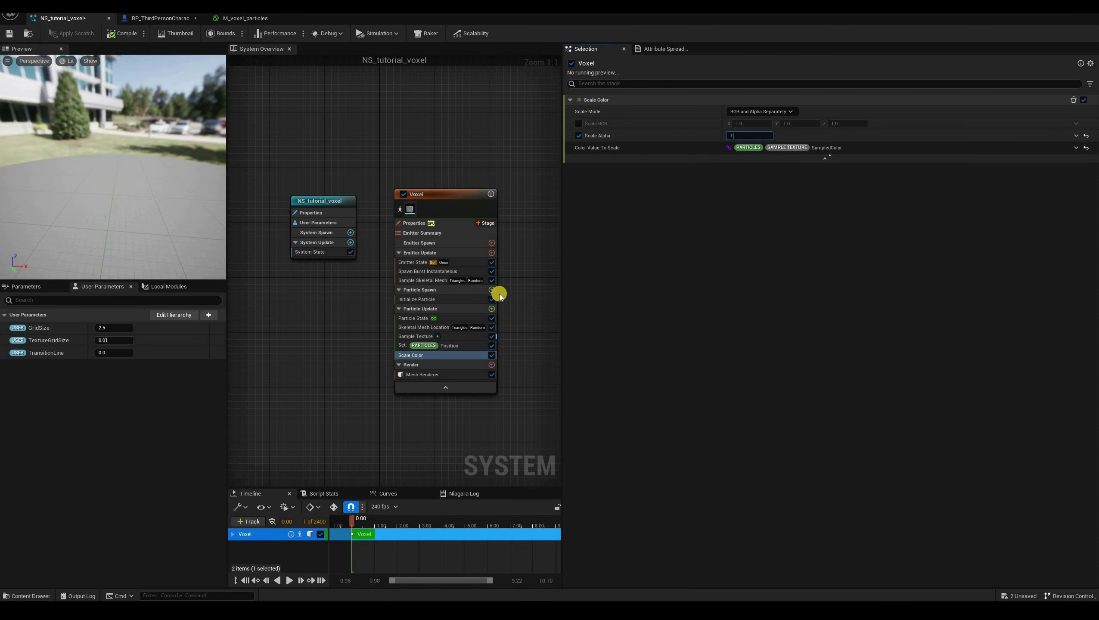
key("Return")
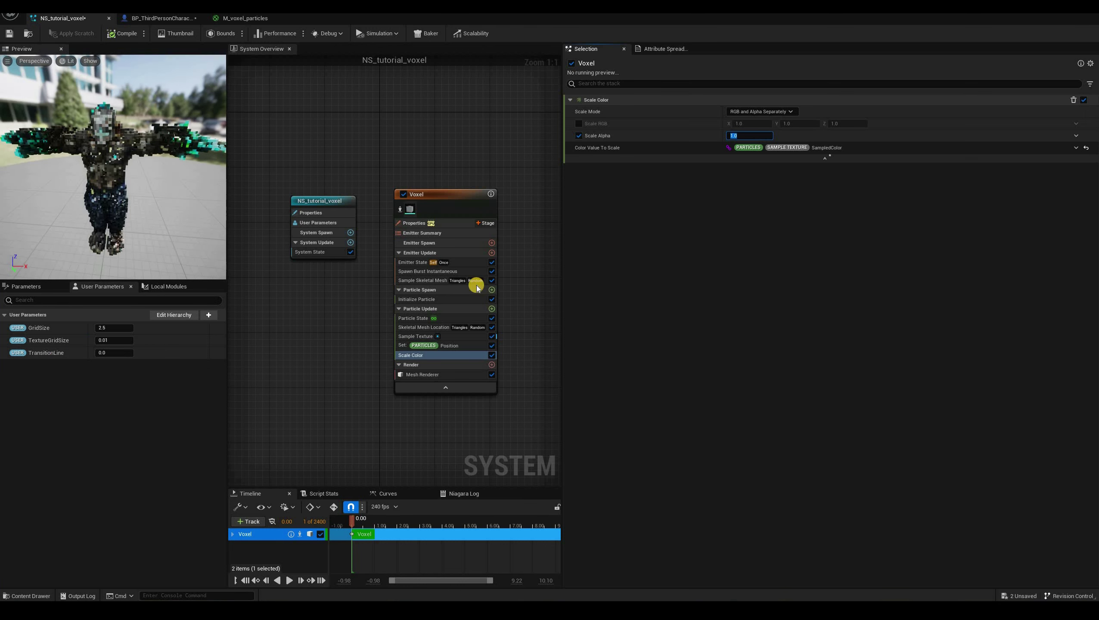
Drive the Scale Color module's Scale Alpha with the custom expression step(Particles.Position.z,User.TransitionLine)
left_click(1077, 148)
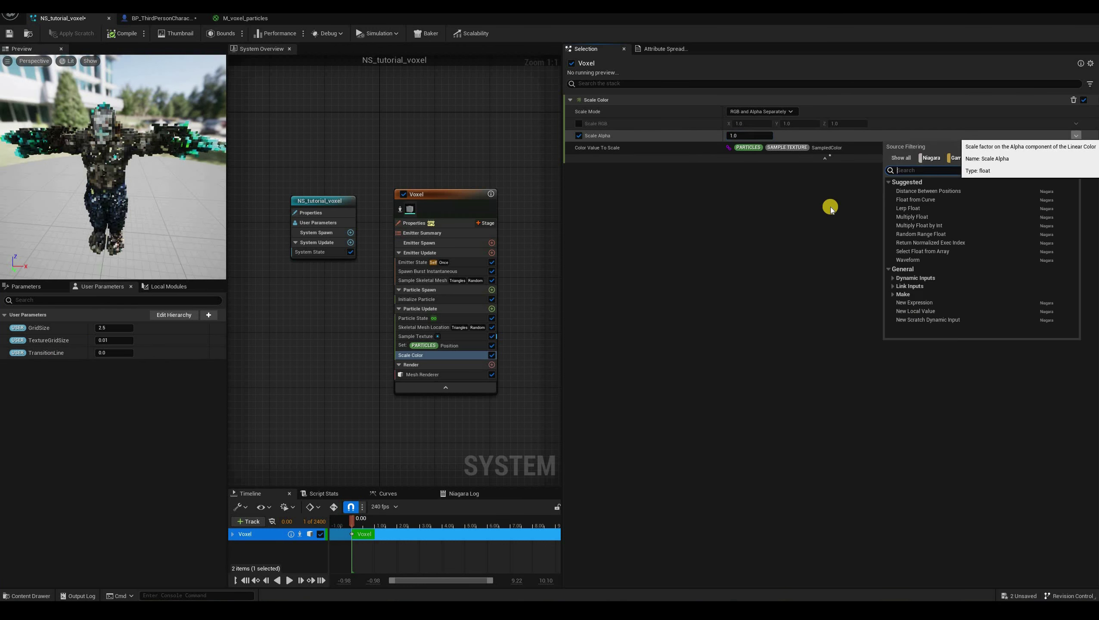
left_click(920, 303)
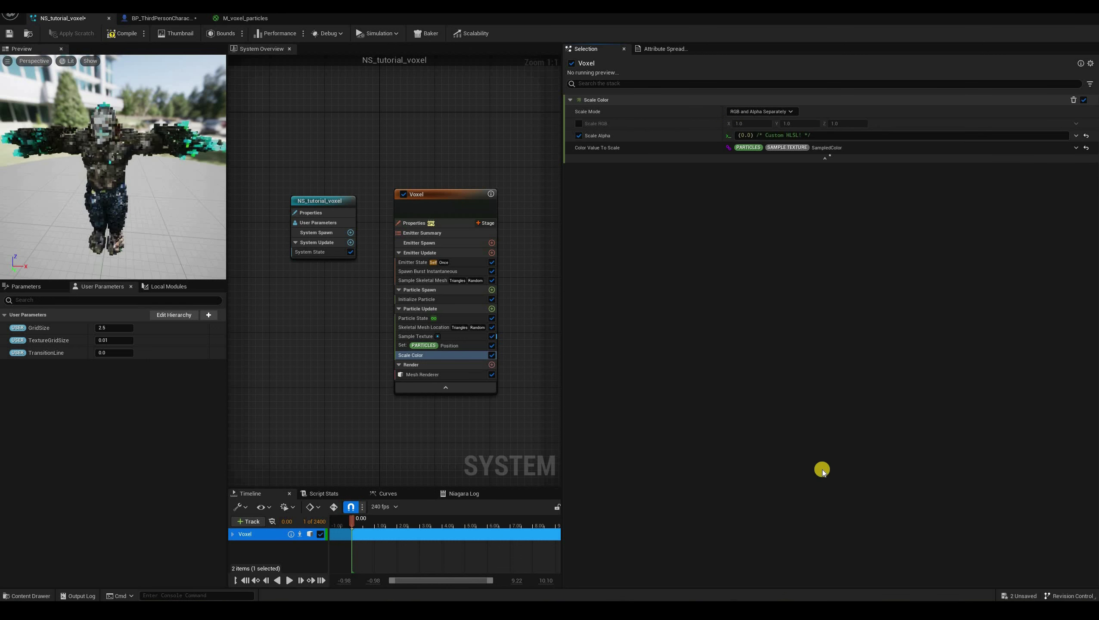
left_click_drag(820, 135, 735, 138)
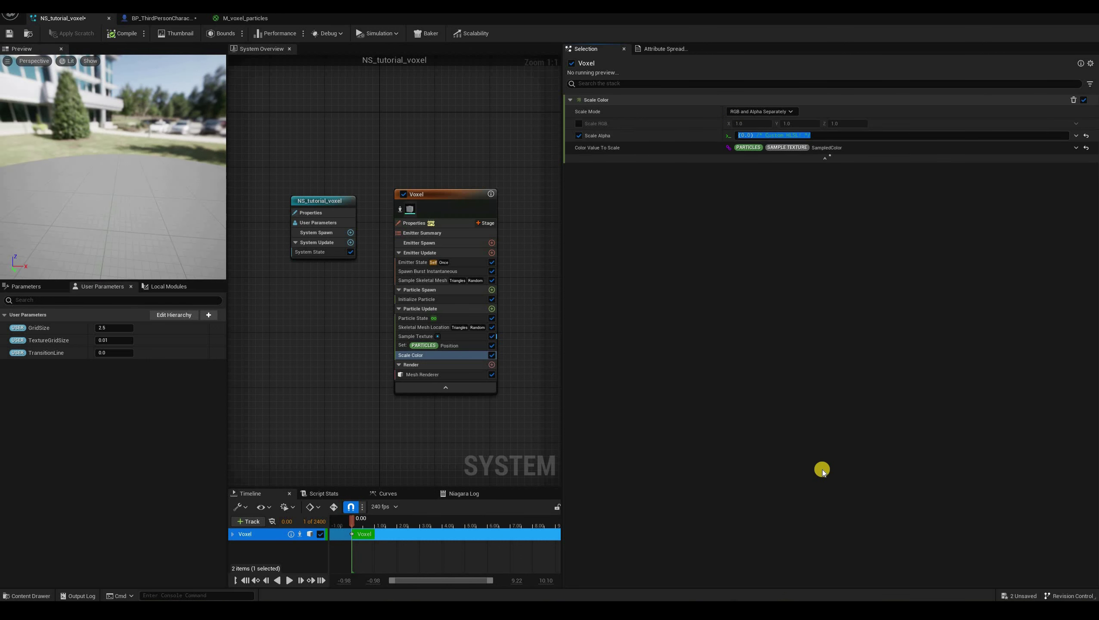
key("BackSpace")
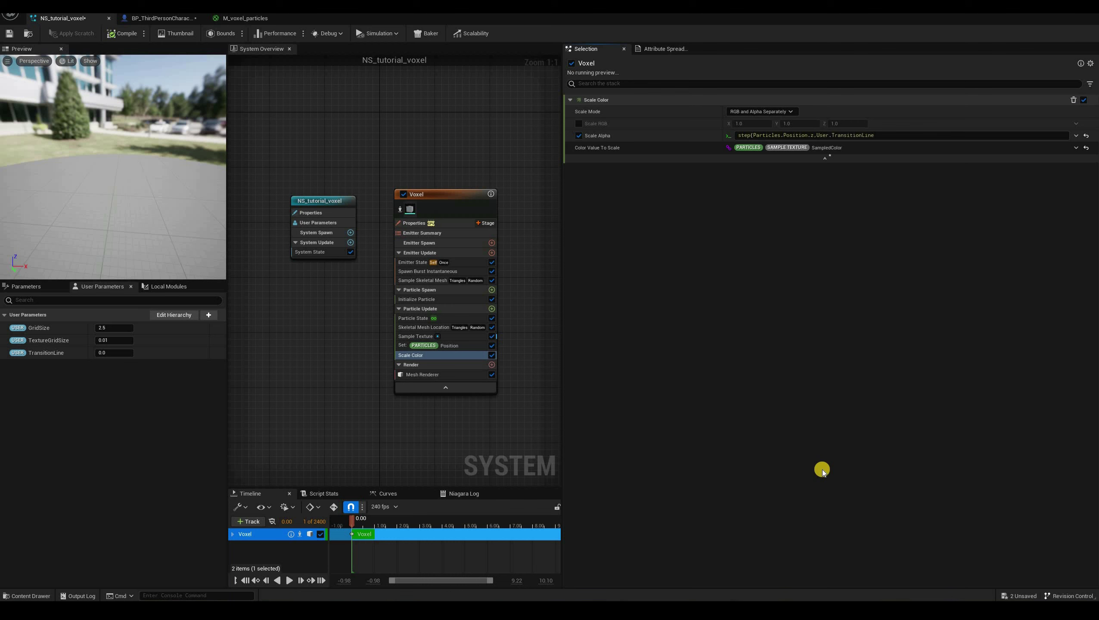
type(")")
left_click(99, 226)
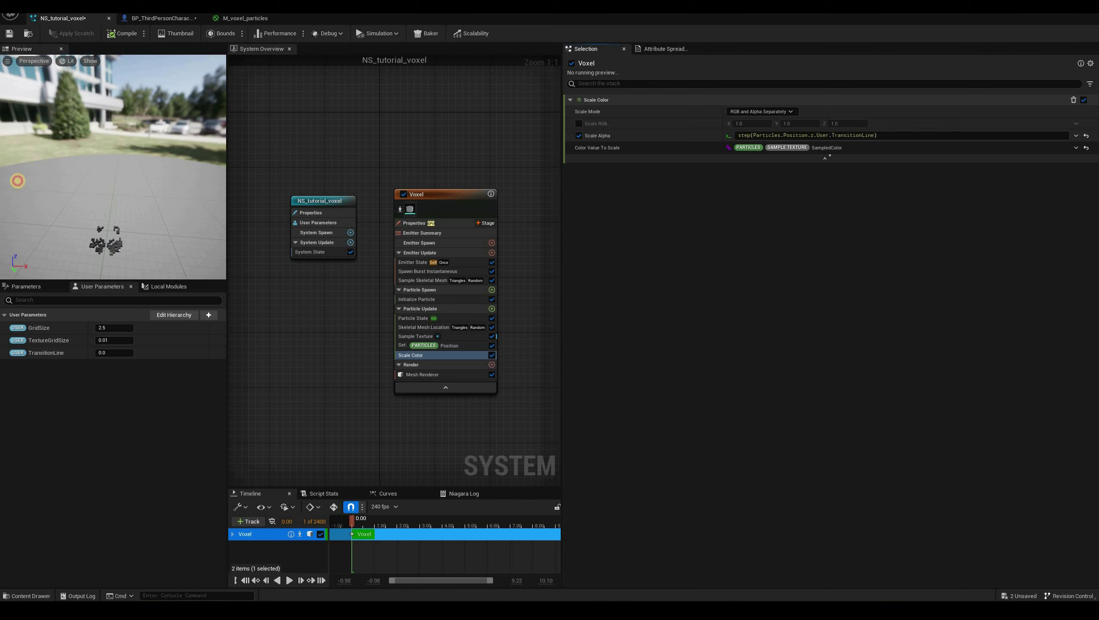
Set the TransitionLine user parameter to 0 and save the NS_tutorial_voxel system
left_click_drag(104, 263, 69, 259)
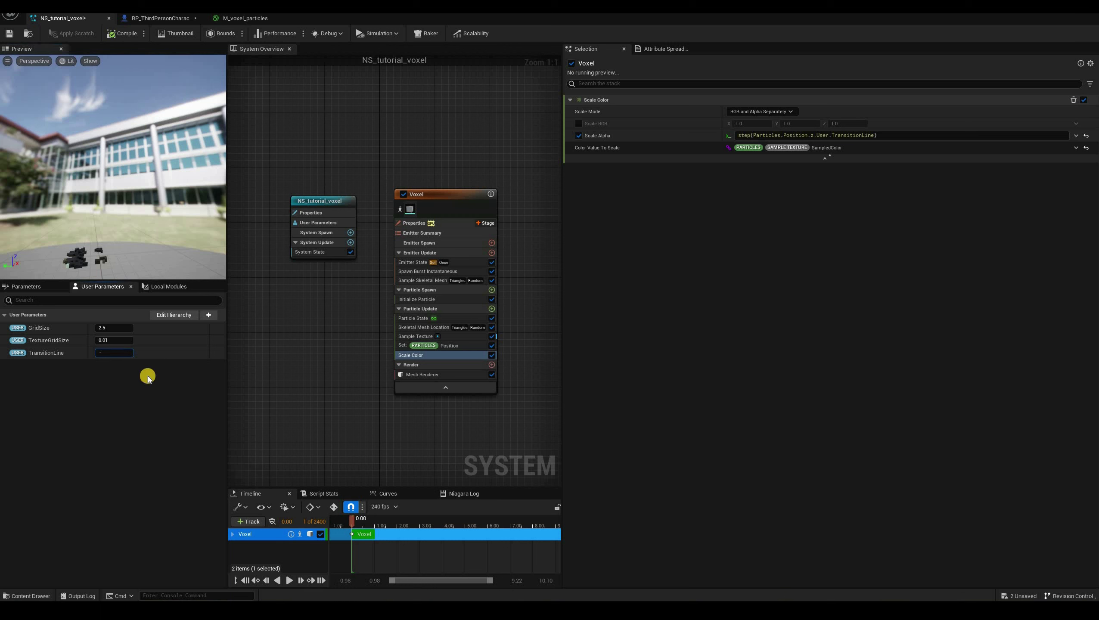
key("Return")
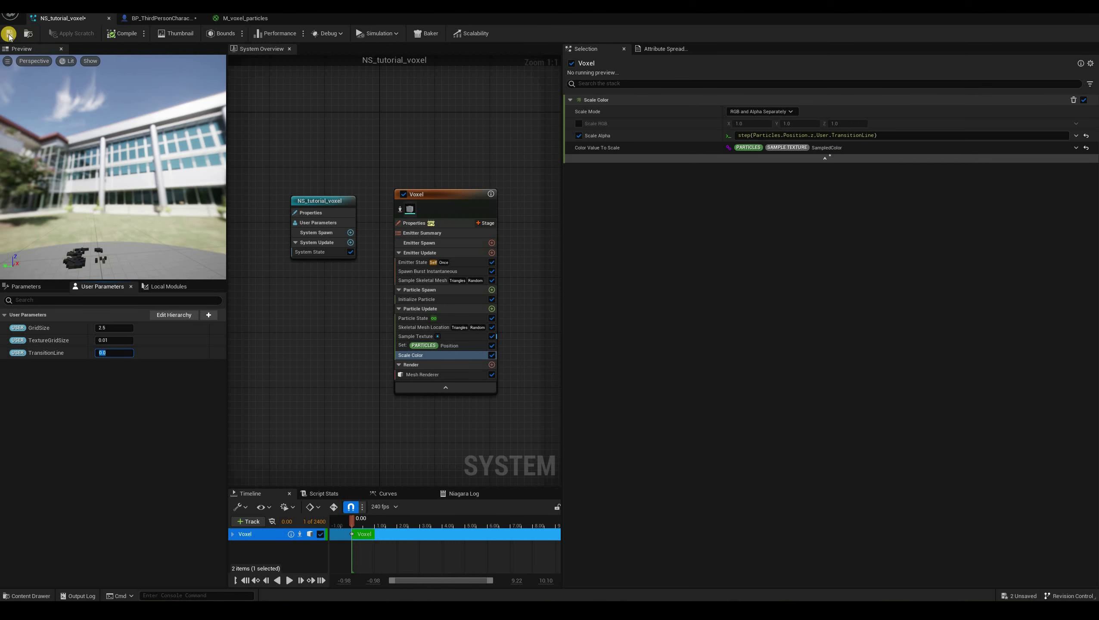
left_click(159, 21)
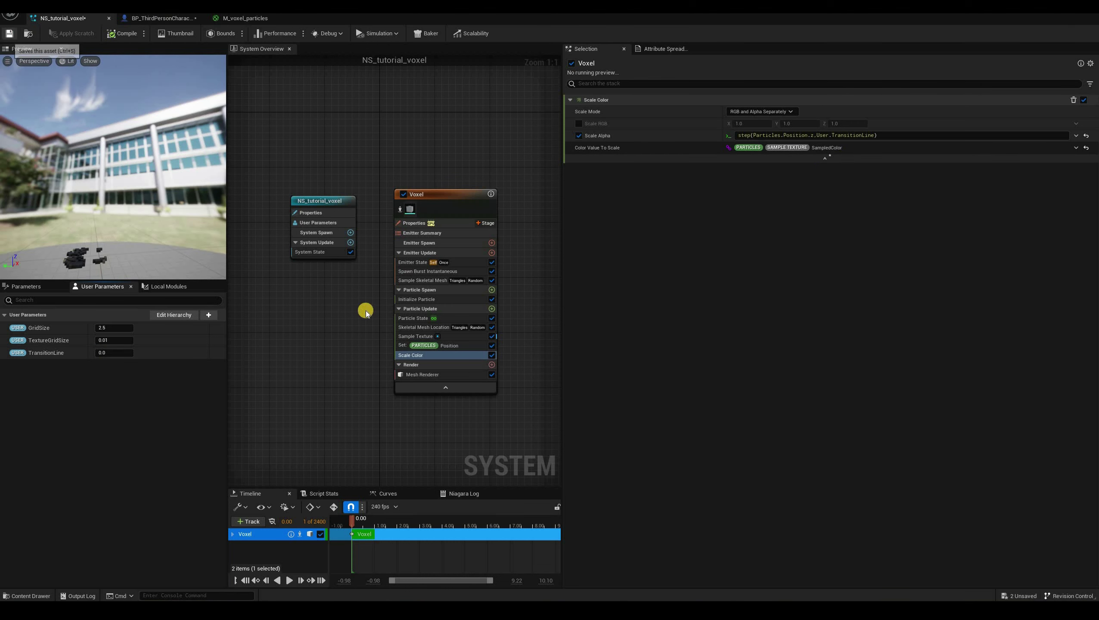
left_click(9, 34)
Set the TL_Transition timeline's key at time 0 to -0.1 in BP_ThirdPersonCharacter, and compile and save the blueprint
left_click(161, 18)
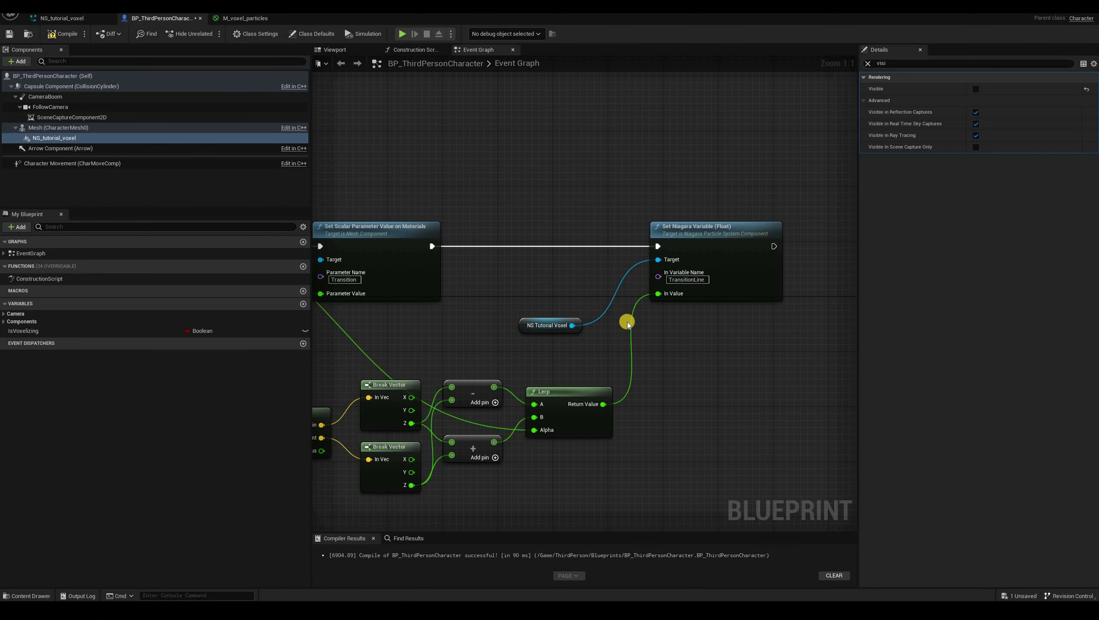
right_click_drag(393, 342, 680, 363)
right_click_drag(487, 256, 555, 249)
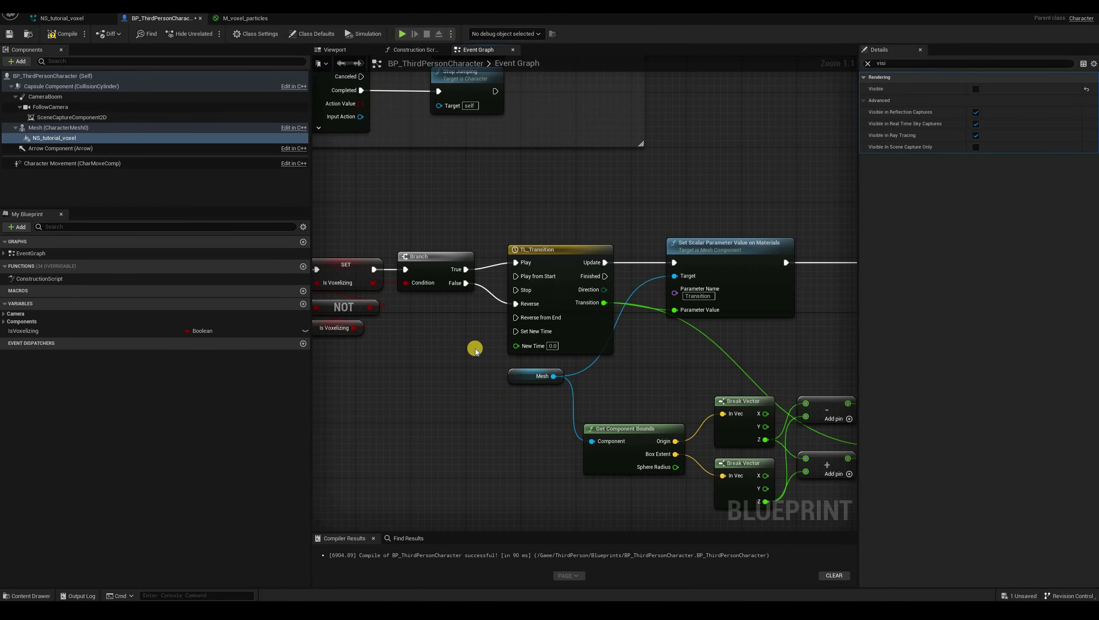
double_click(537, 249)
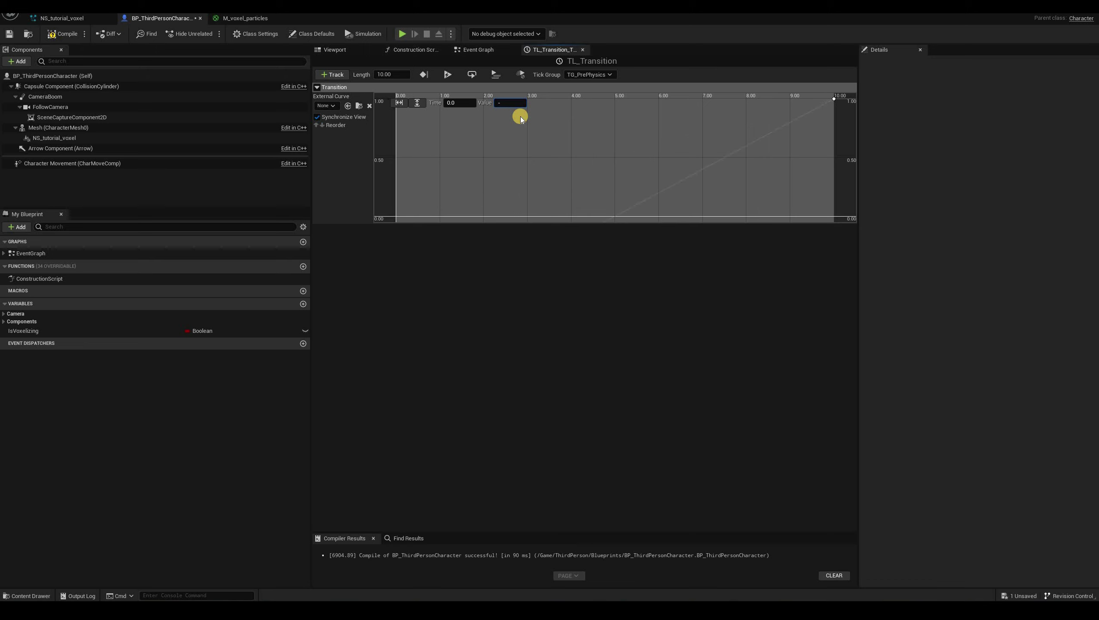
type("0.1")
left_click(62, 35)
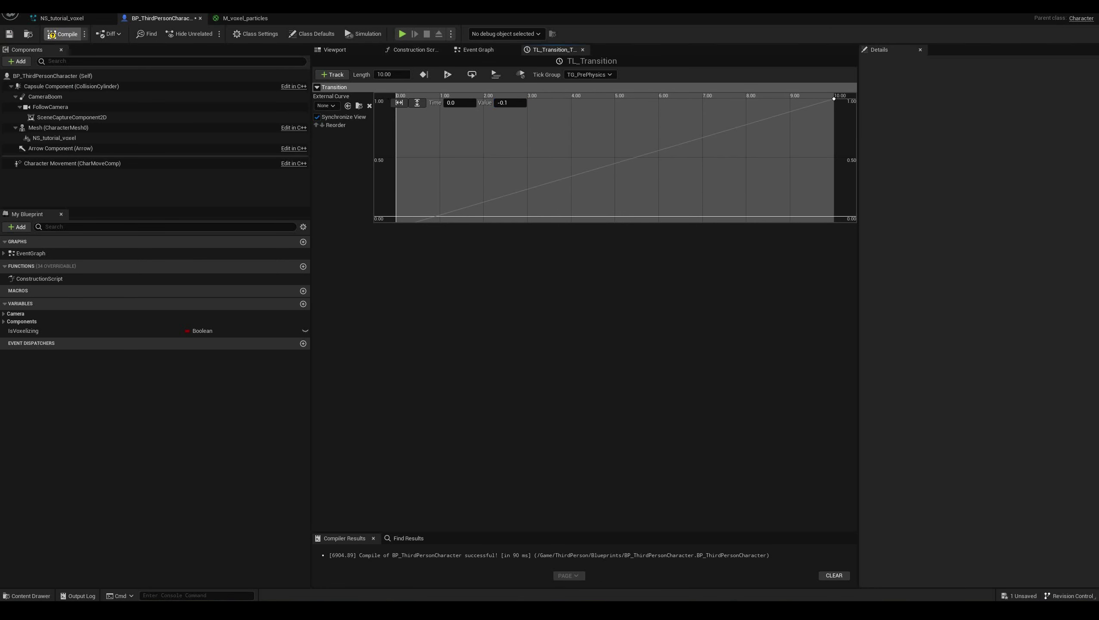
left_click(9, 34)
Play ThirdPersonMap and move the mutant around to examine its voxel transition, ending the play session after the check
left_click(62, 18)
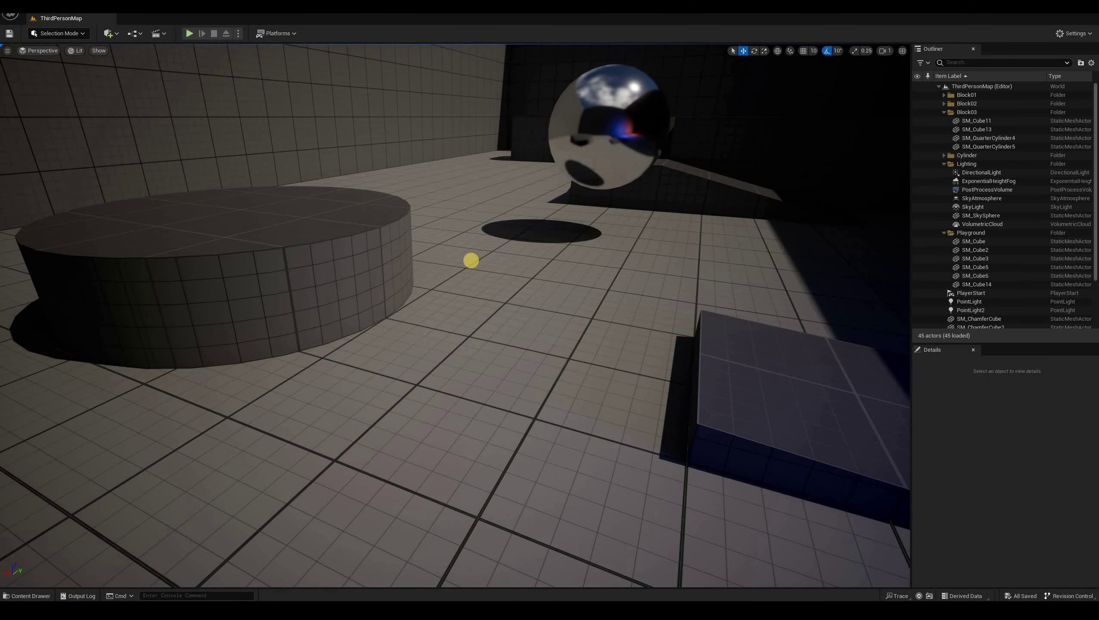
key("alt+p")
key("w")
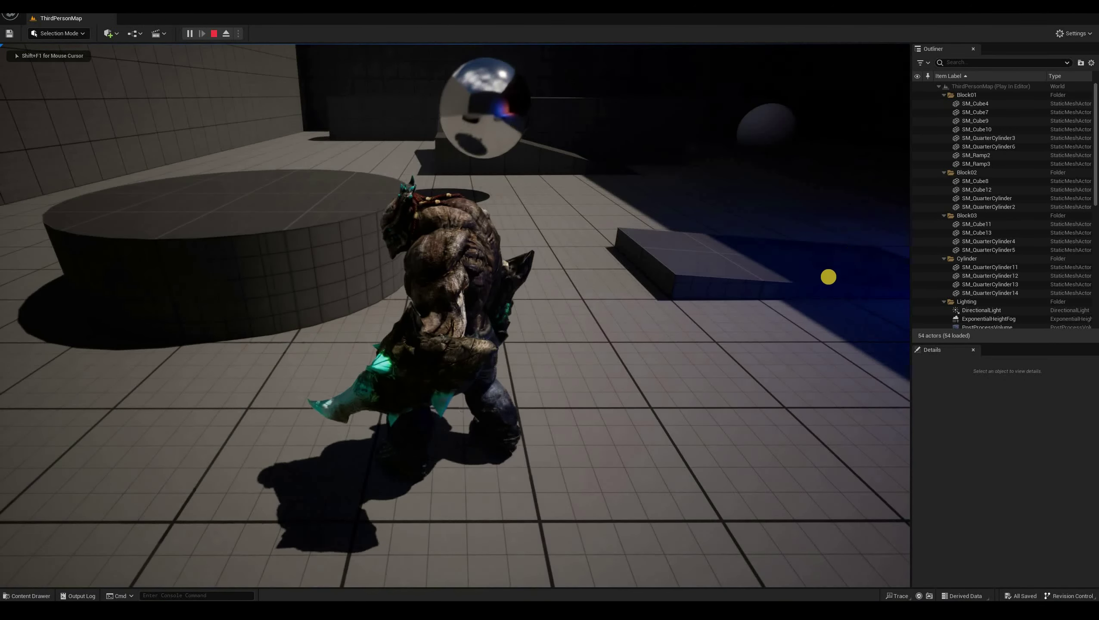
key("s")
key("s")
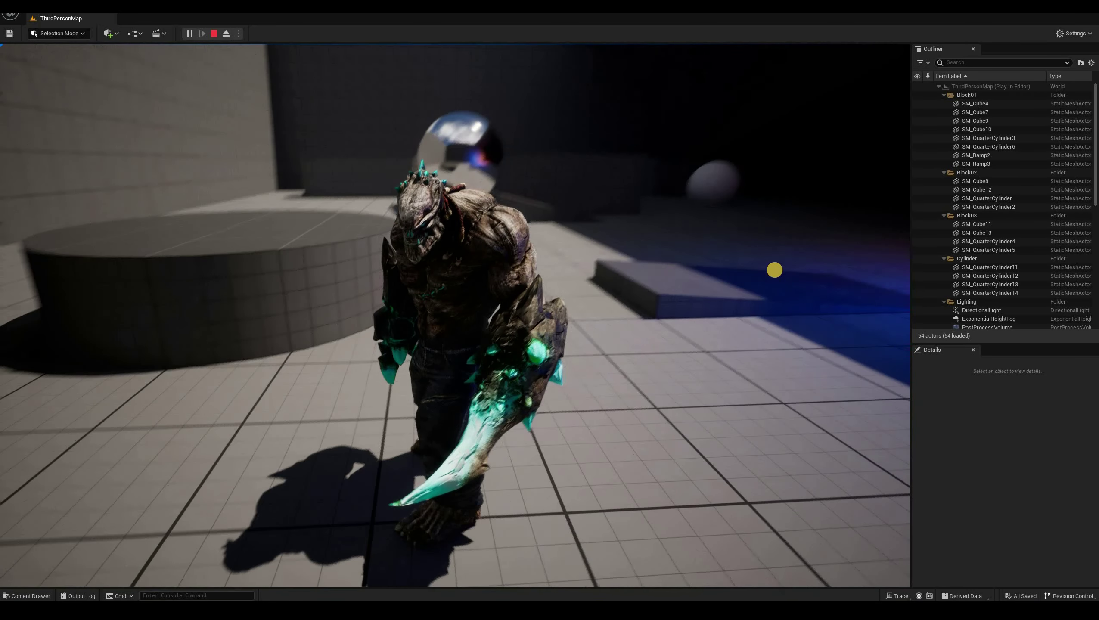
key("s")
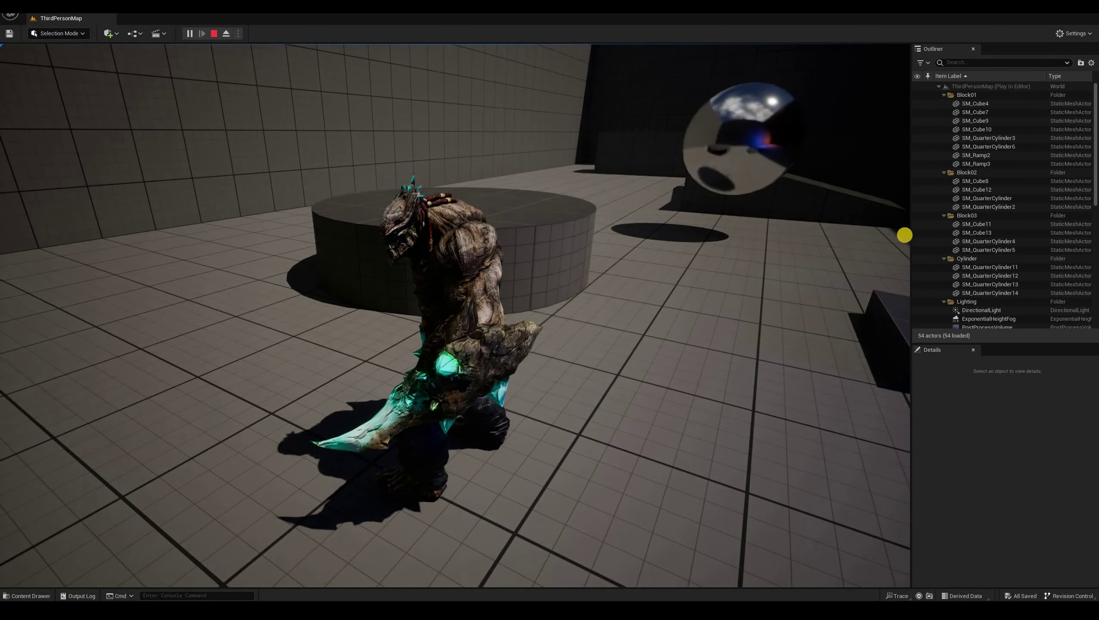
key("s")
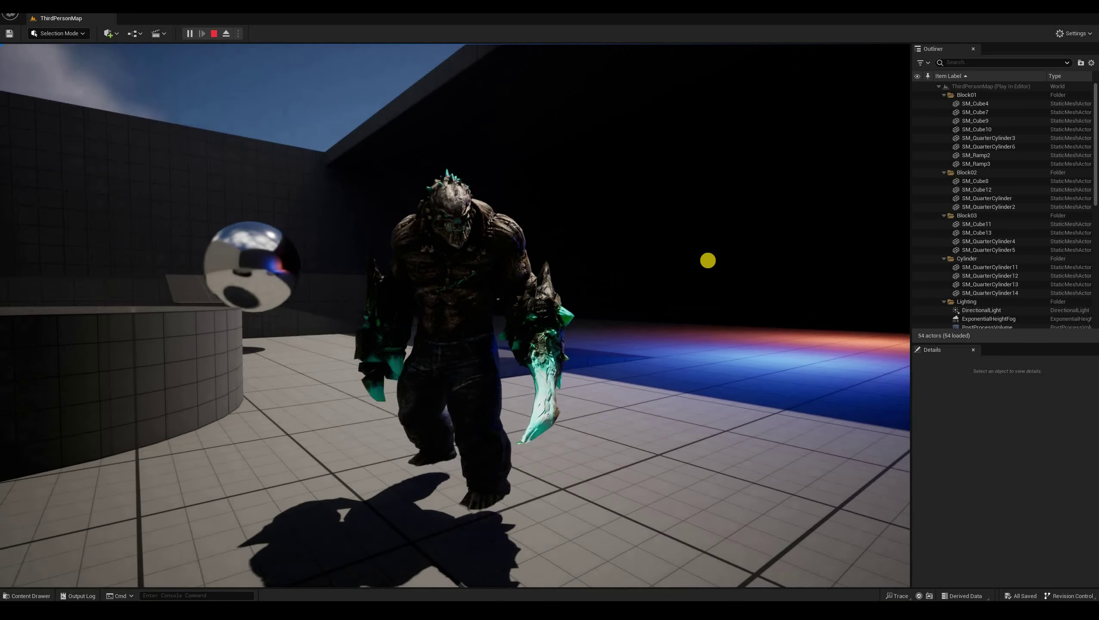
key("a")
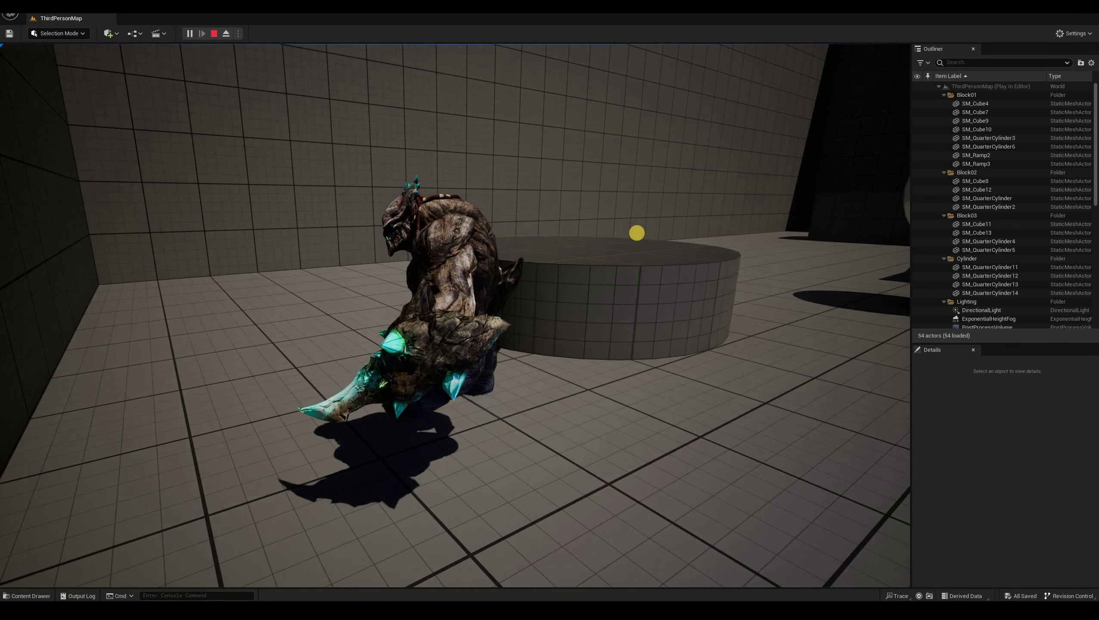
key("space")
key("shift+F1")
left_click(212, 36)
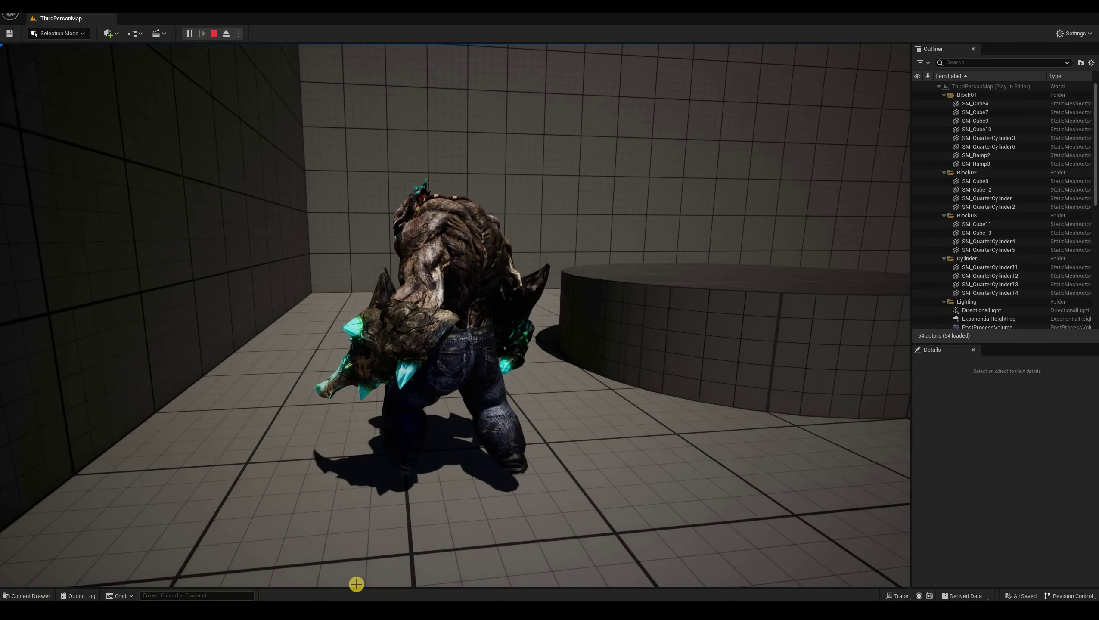
key("Escape")
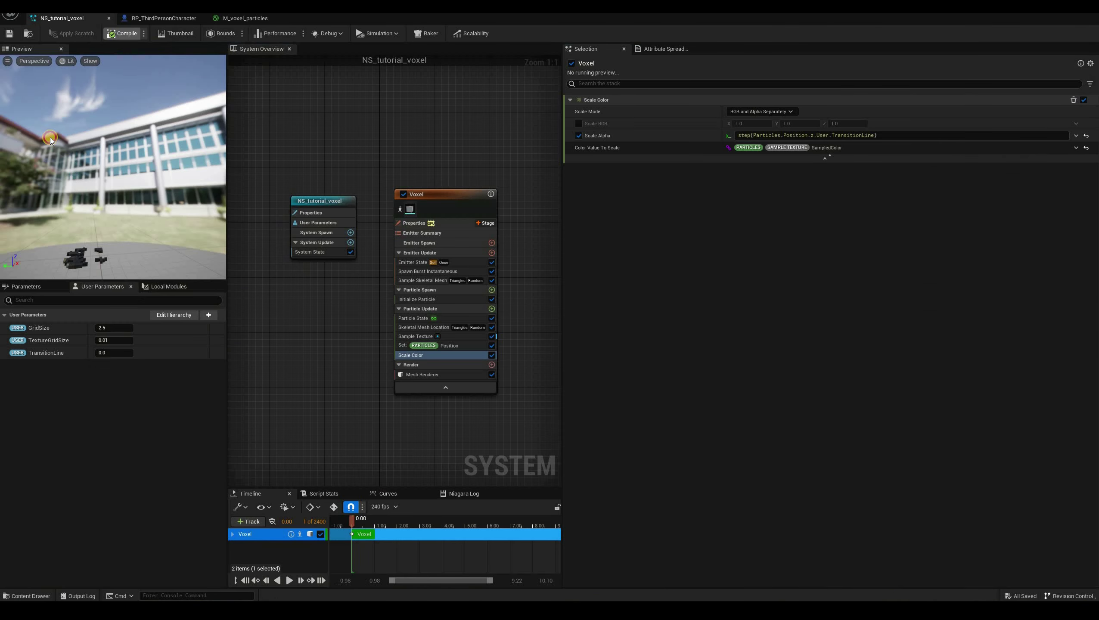
Make the NS_tutorial_voxel component visible in BP_ThirdPersonCharacter
left_click(163, 18)
left_click(54, 139)
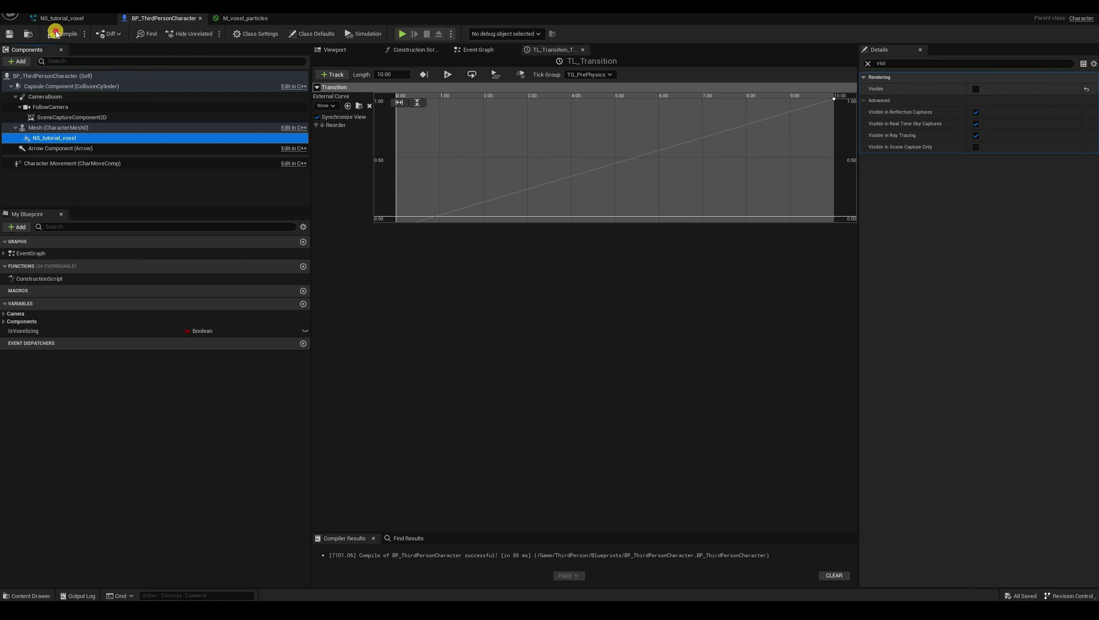
key("ctrl+z")
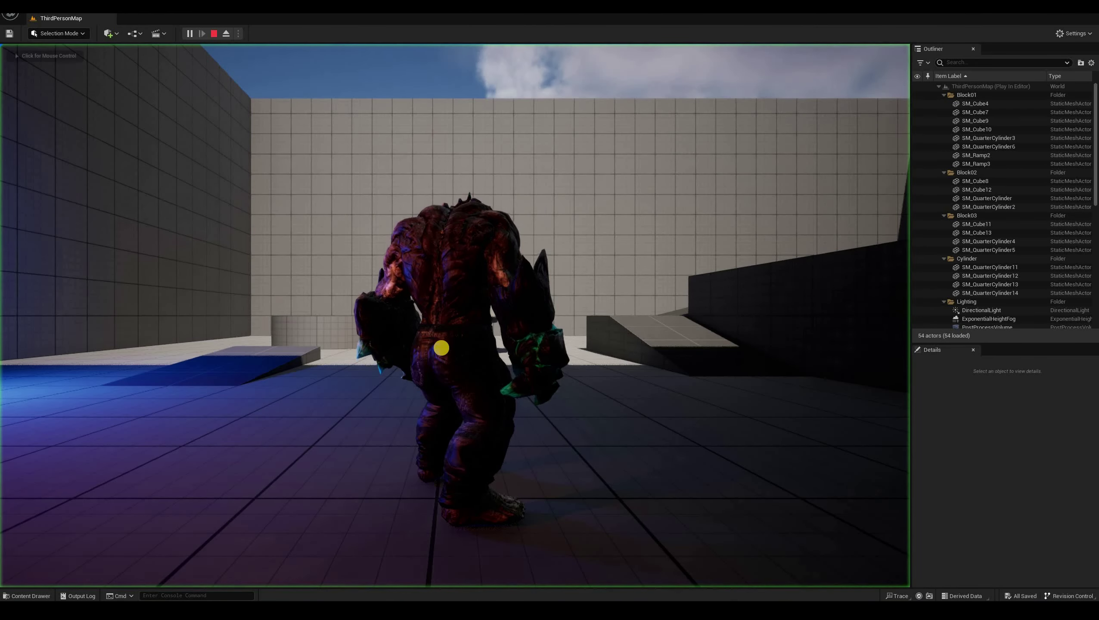
Run the mutant through ThirdPersonMap and jump onto the cylinder to examine its voxel transition at different heights
left_click(441, 349)
key("w")
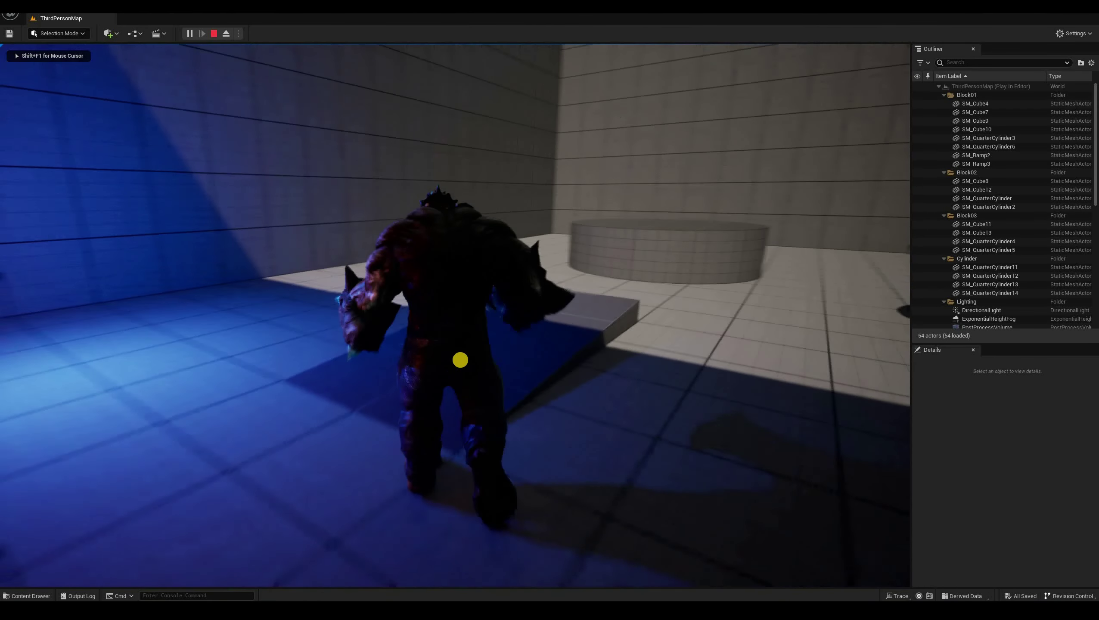
key("w")
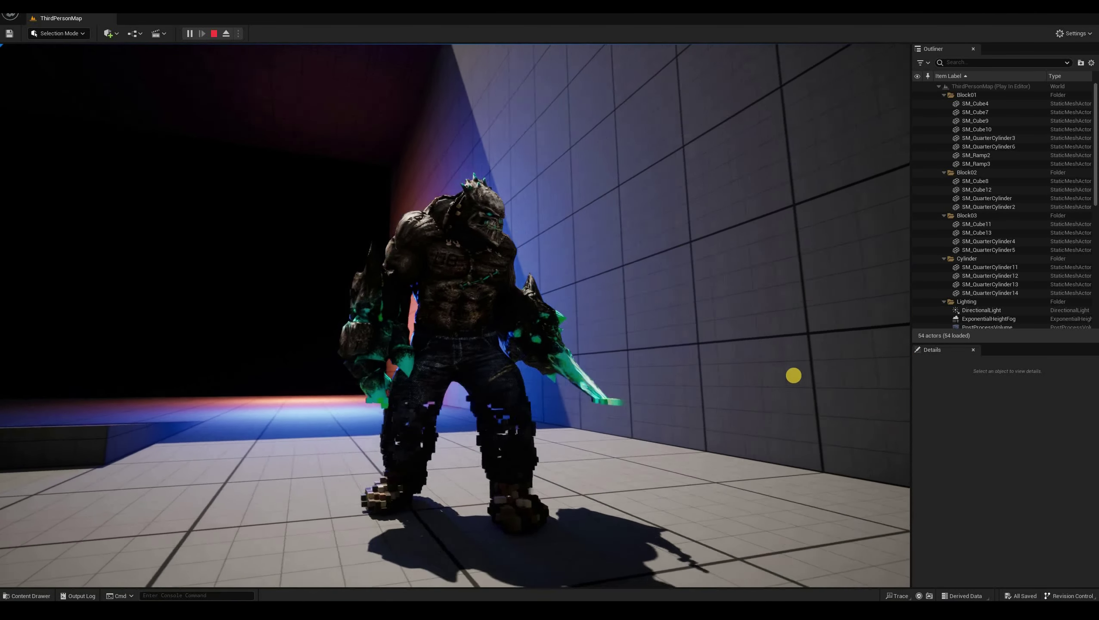
left_click_drag(720, 366, 719, 329)
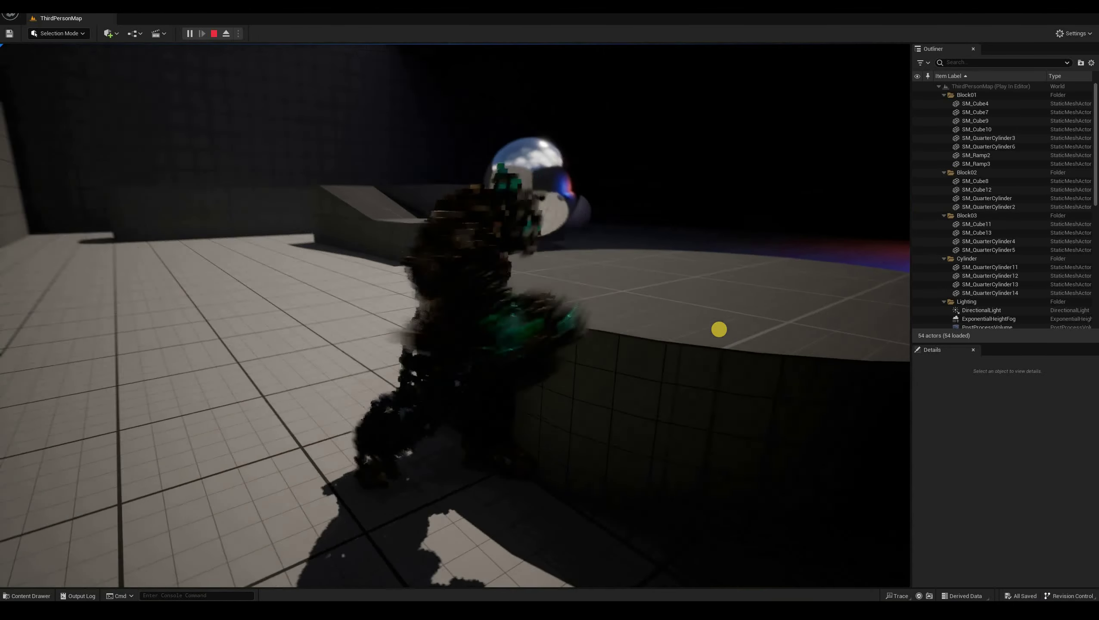
key("w")
key("space")
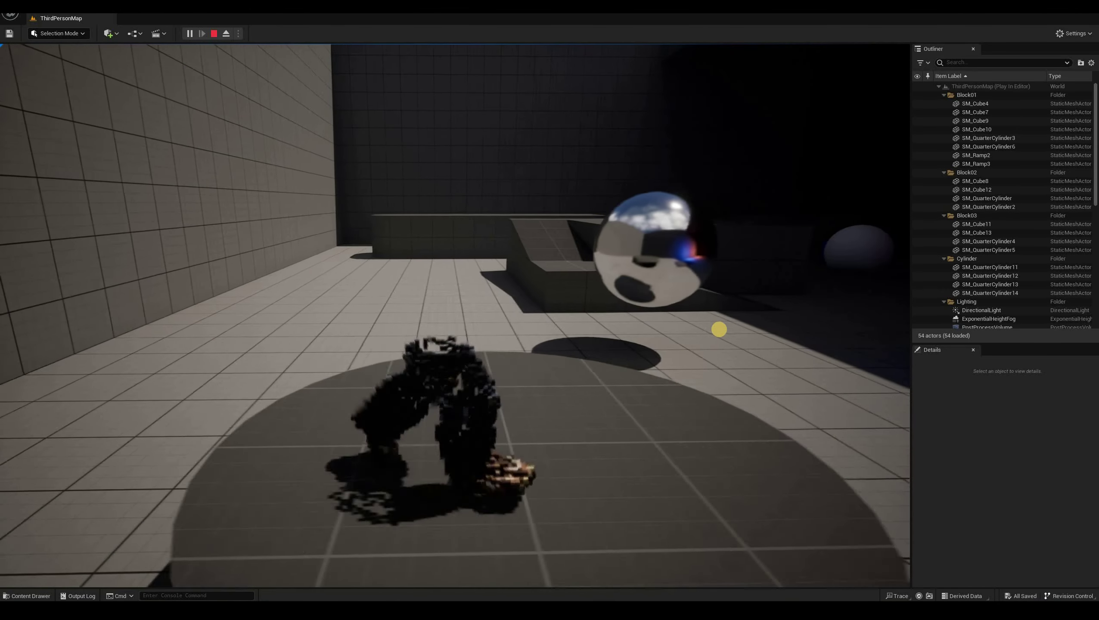
key("s")
key("a")
key("w")
key("d")
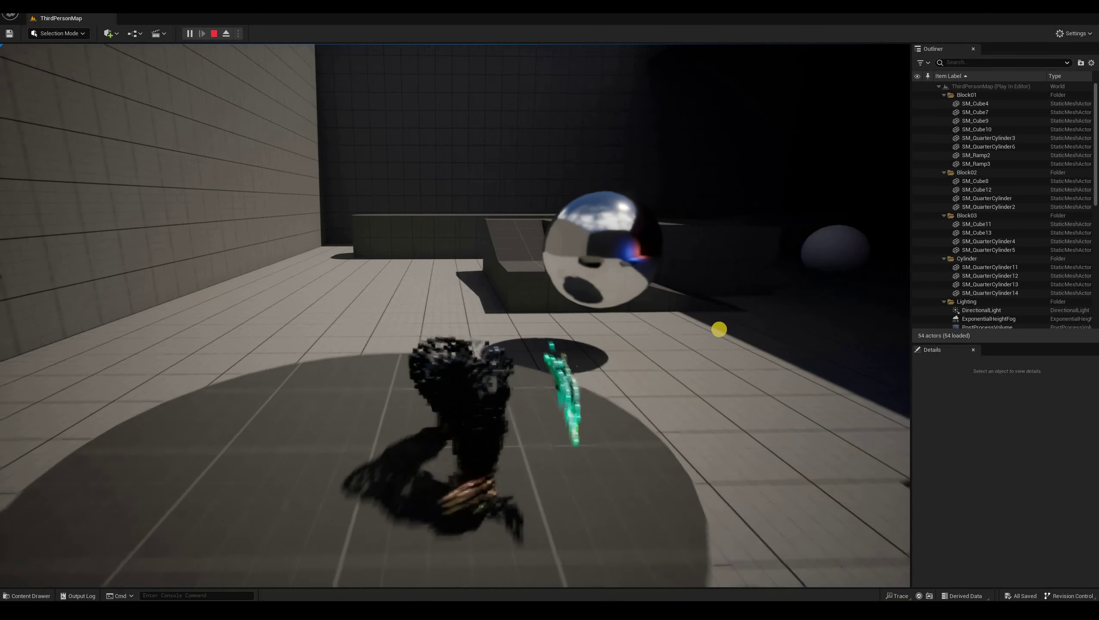
mouse_move(719, 329)
left_mouse_down()
mouse_move(756, 351)
mouse_move(433, 193)
left_mouse_up()
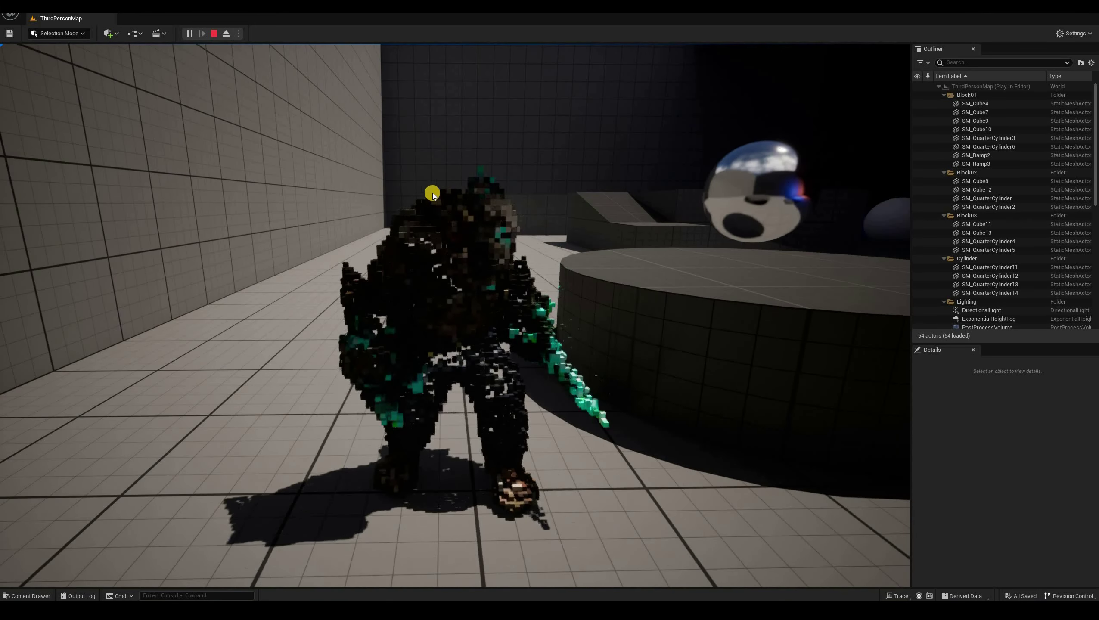
Check the voxelized mutant once more with a jump at floor level, and end the play session
key("shift+F1")
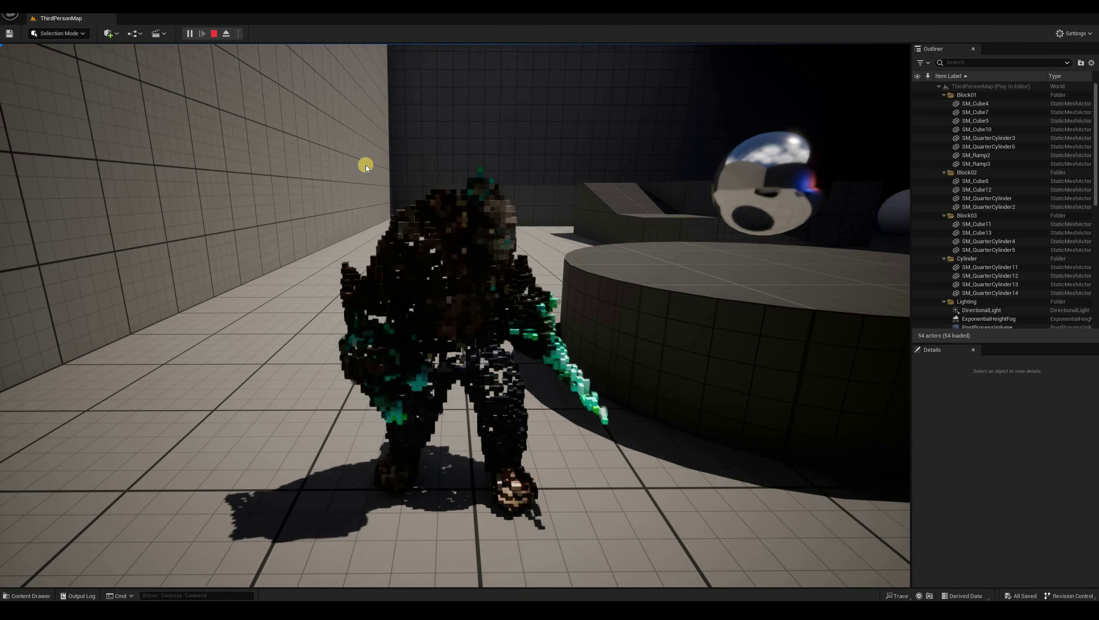
left_click(471, 178)
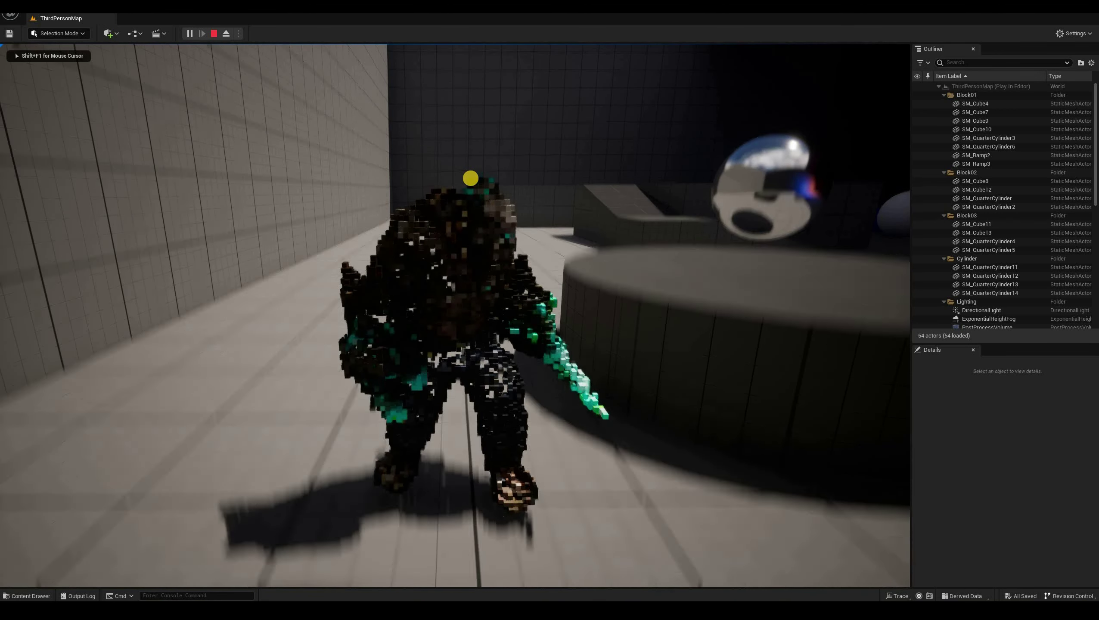
key("space")
key("shift+F1")
key("space")
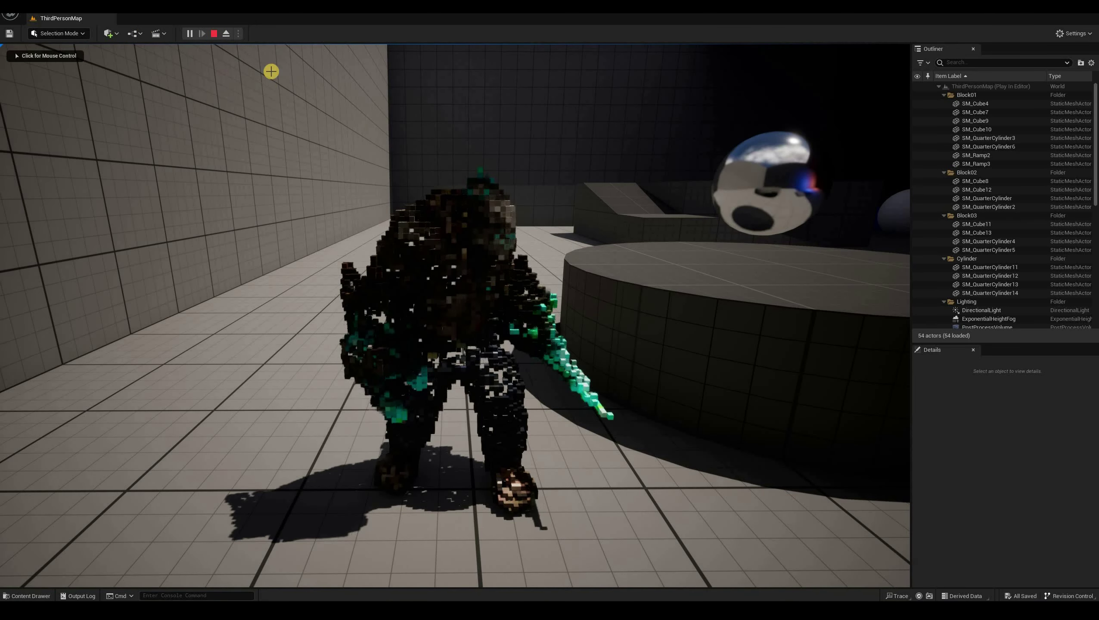
left_click(214, 34)
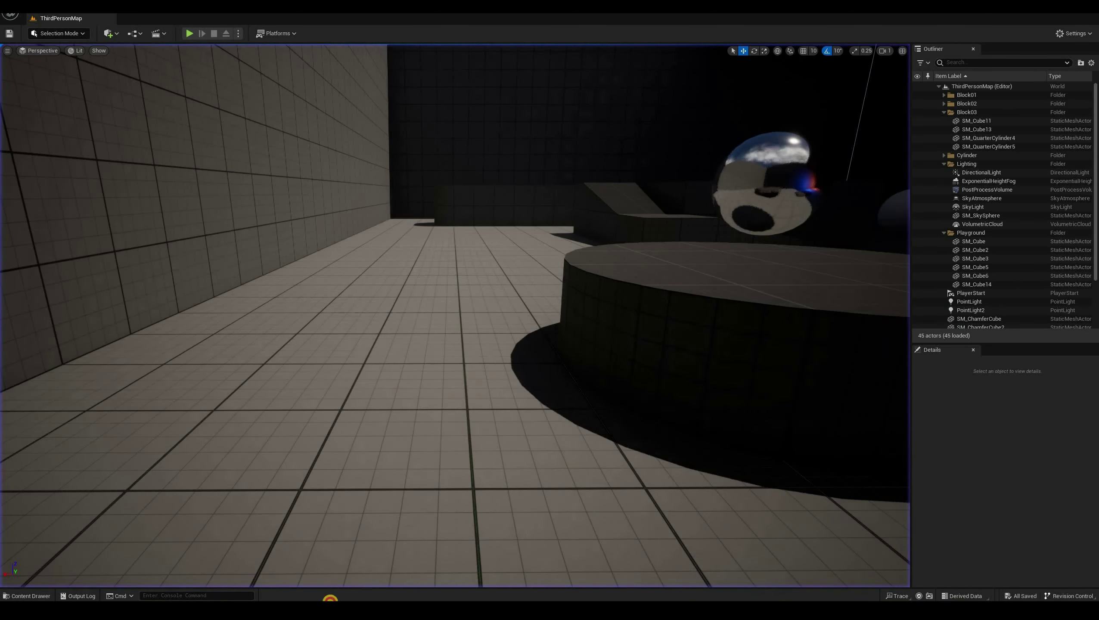
In BP_ThirdPersonCharacter's Event Graph, disconnect Set Niagara Variable (Float) from the execution output of Set Scalar Parameter Value on Materials
key("super+7")
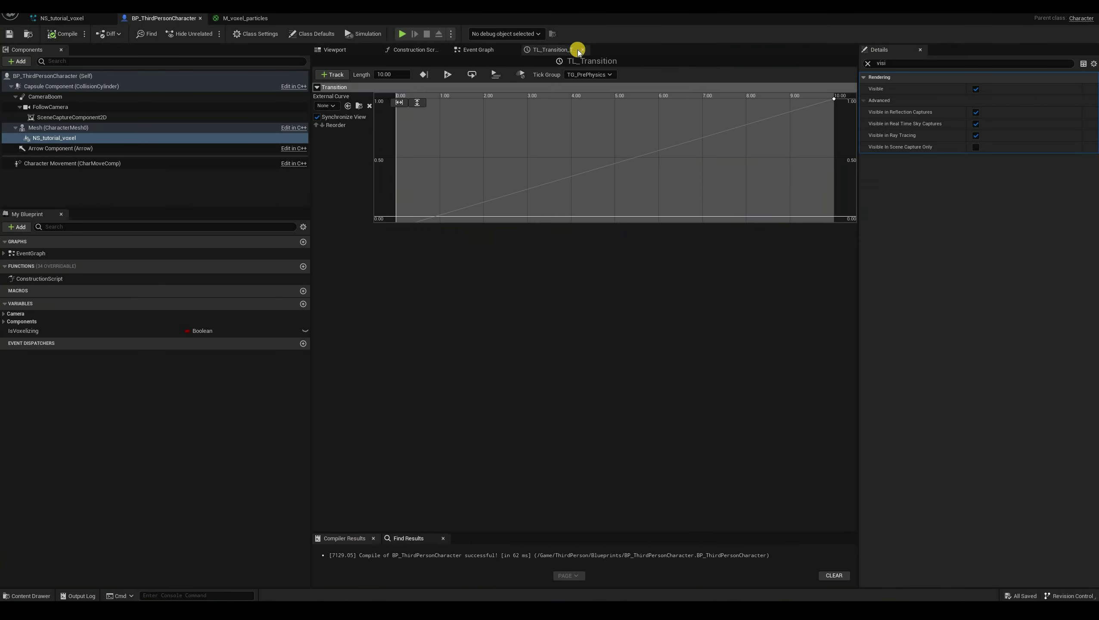
left_click(593, 81)
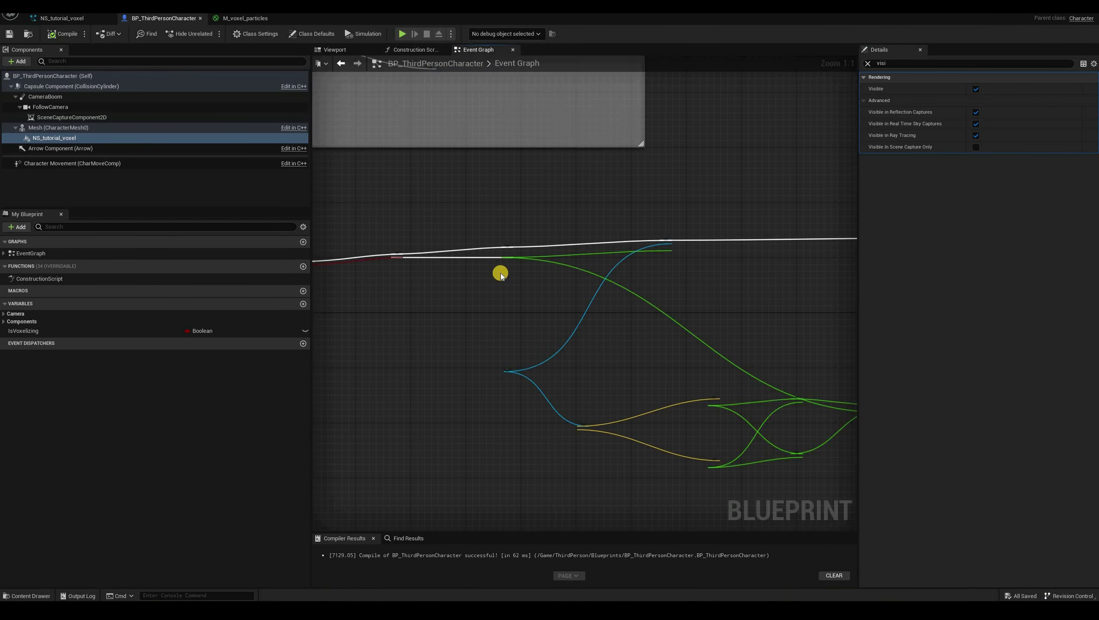
right_click_drag(501, 273, 613, 286)
scroll(613, 286, "down", 2)
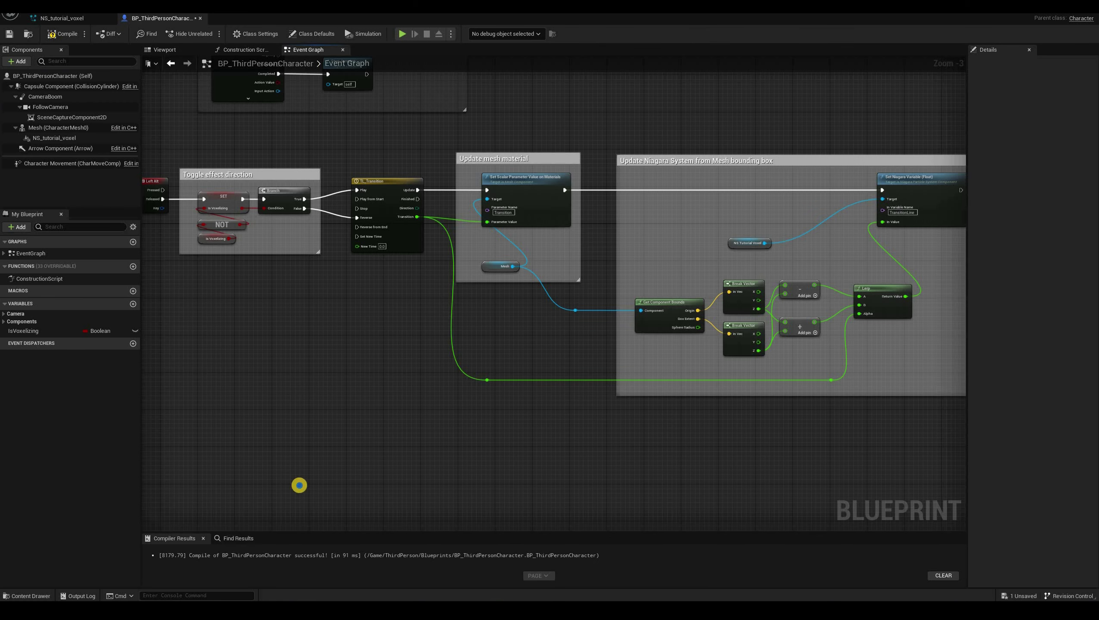
right_click_drag(497, 463, 348, 452)
right_click_drag(416, 427, 351, 434)
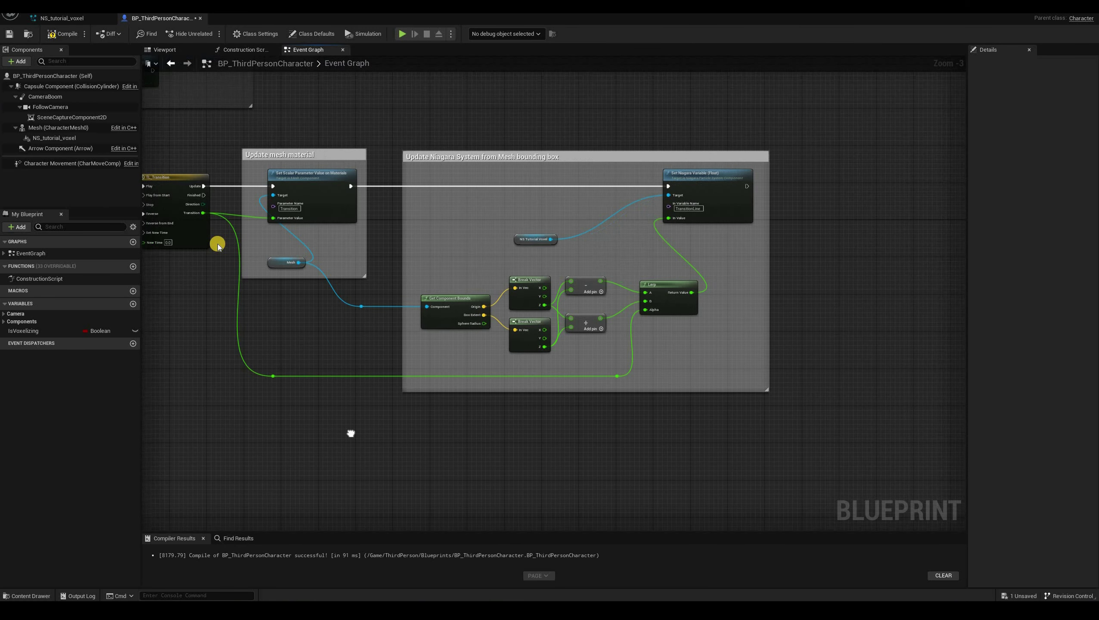
right_click_drag(415, 288, 654, 290)
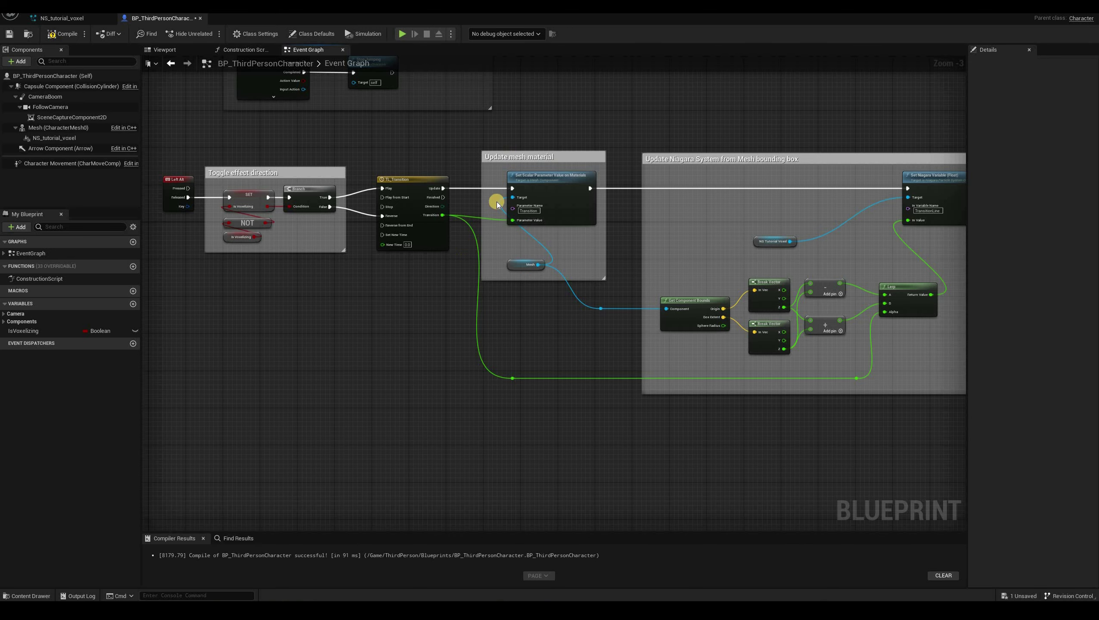
right_click_drag(503, 232, 461, 238)
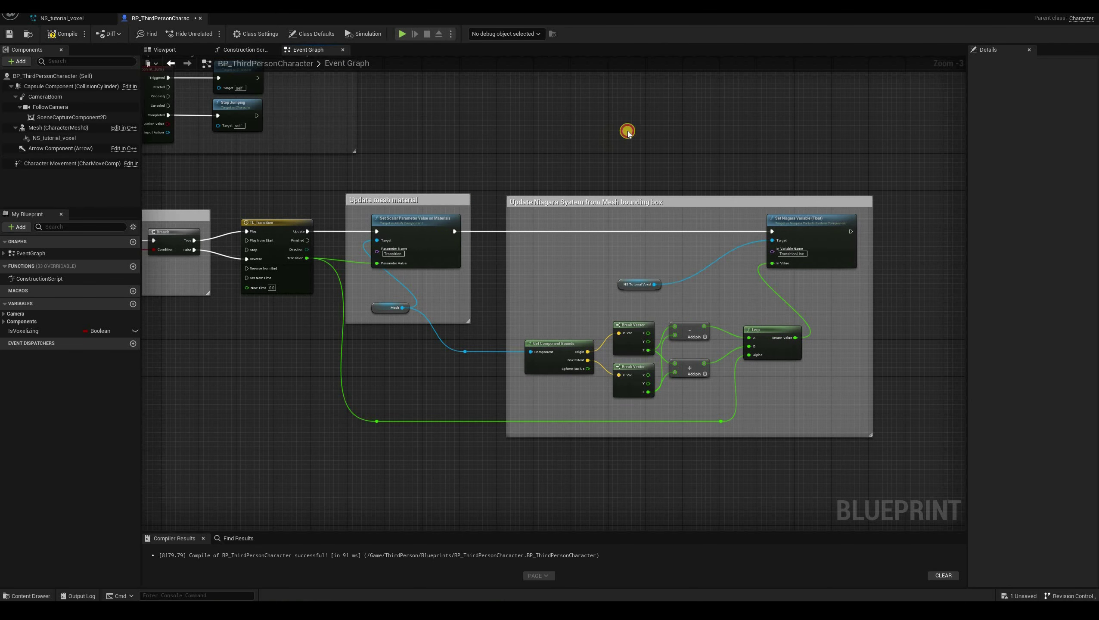
scroll(530, 134, "up", 1)
left_click_drag(444, 241, 500, 198, "ctrl")
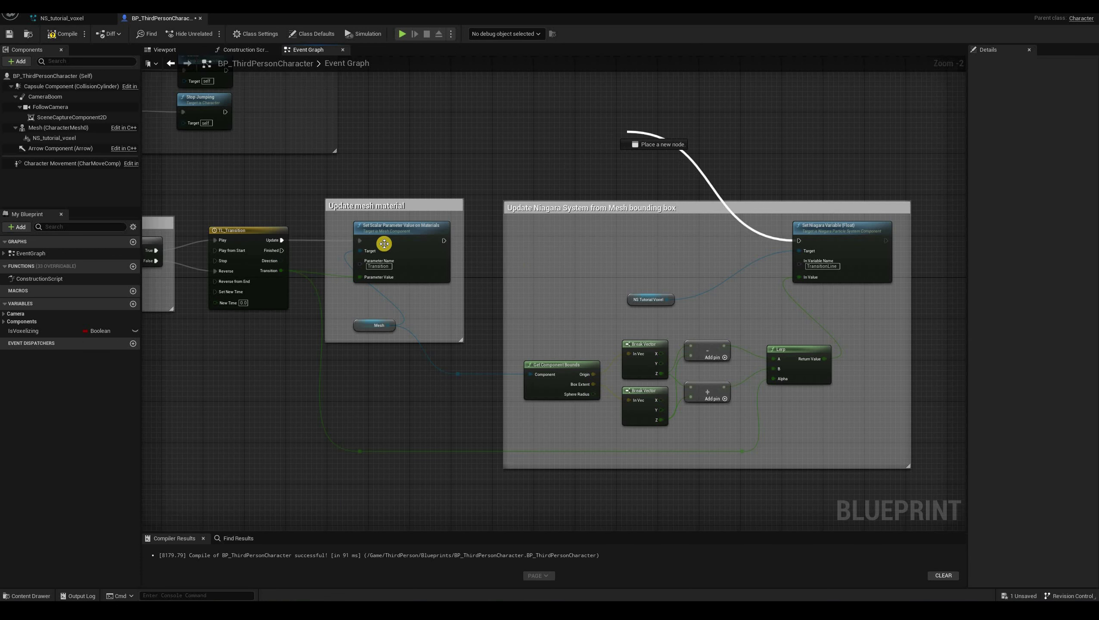
left_click_drag(385, 244, 385, 244, "ctrl")
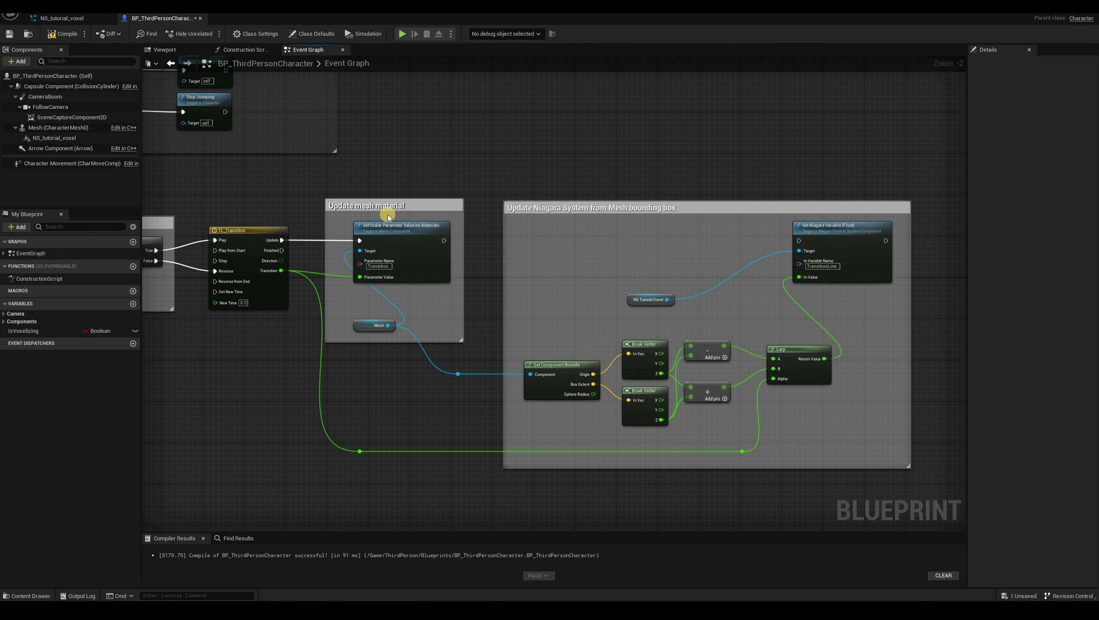
Add an Event Tick node inside the Niagara update comment, wire it to execute Set Niagara Variable (Float), and compile the blueprint
right_click(558, 160)
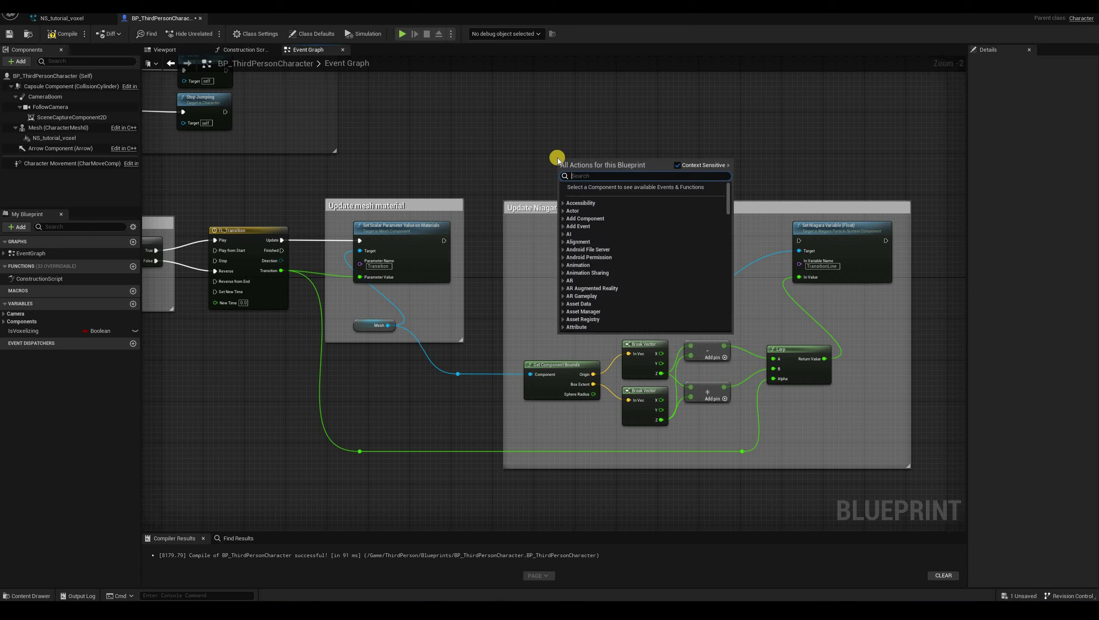
type("tick")
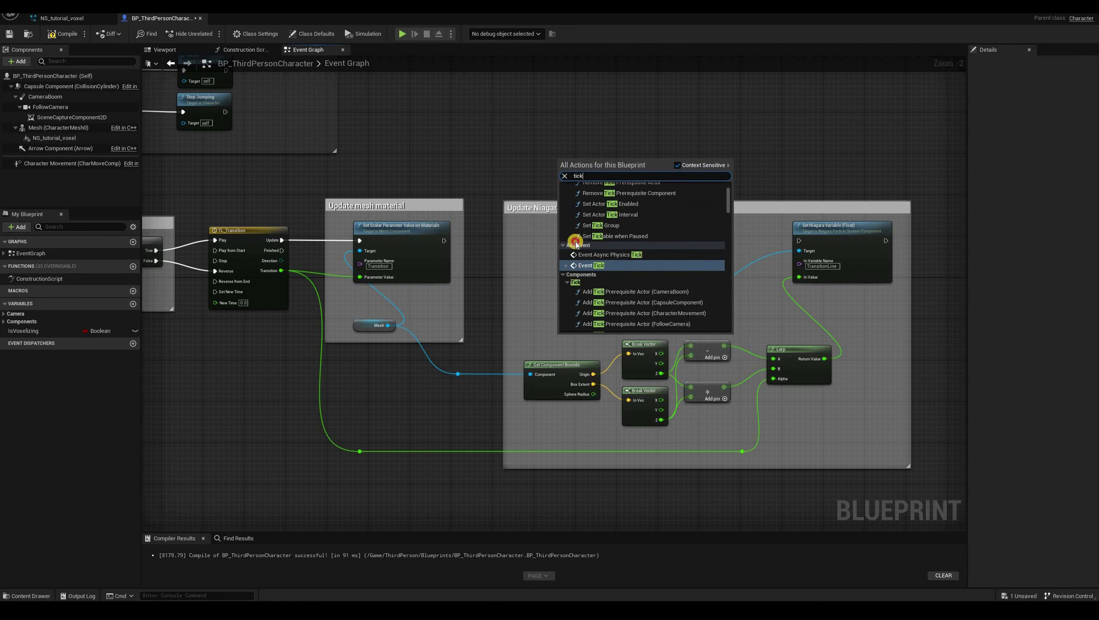
left_click(596, 249)
mouse_move(574, 158)
left_mouse_down()
mouse_move(575, 247)
mouse_move(580, 236)
mouse_move(814, 215)
left_mouse_up()
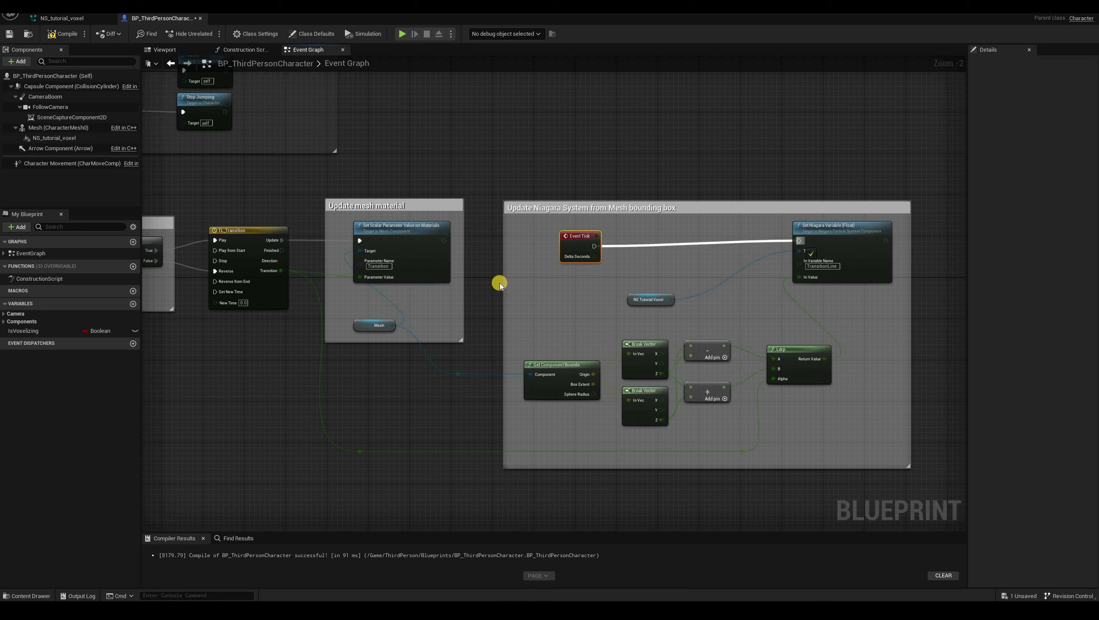
left_click_drag(577, 236, 578, 230)
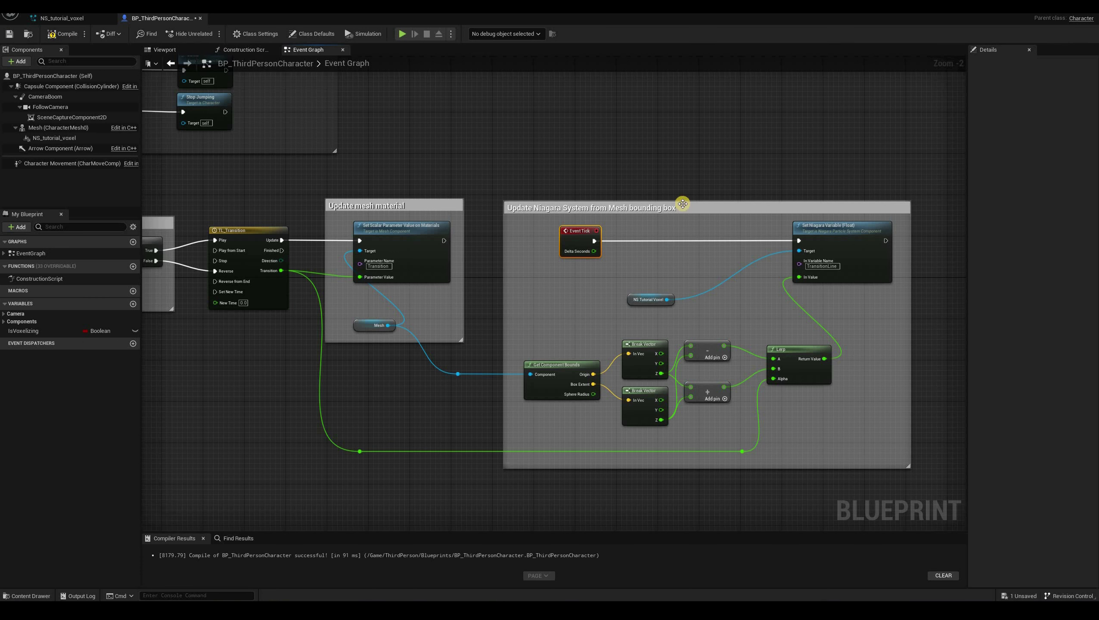
key("F7")
Play ThirdPersonMap, walk the mutant toward the cylinder and trigger its voxel transition to examine the tick-driven update
key("alt+Tab")
key("alt+p")
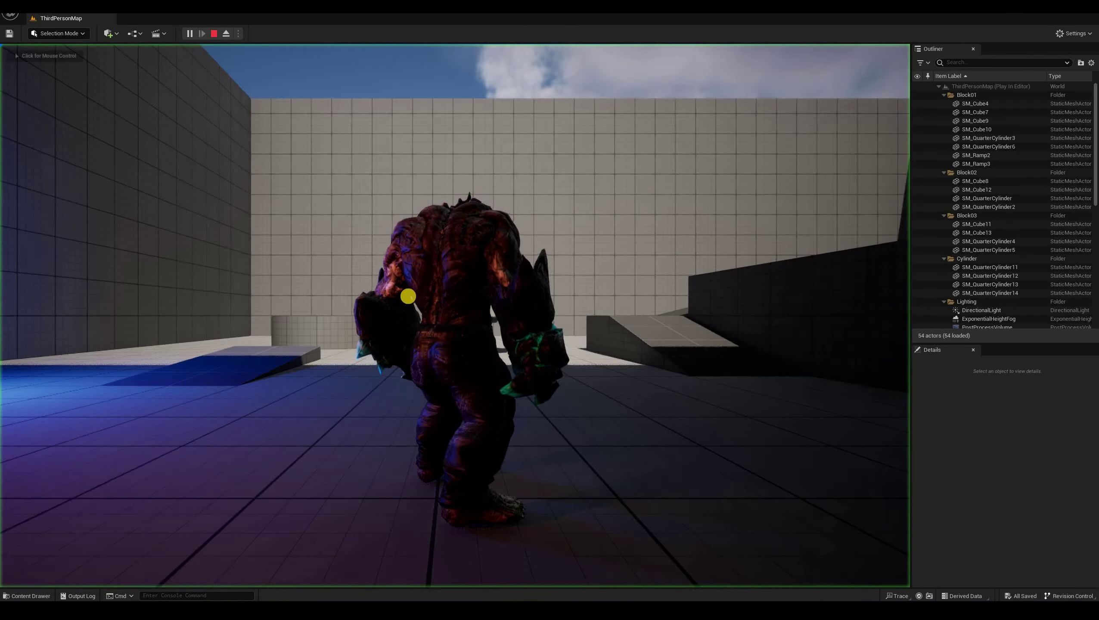
key("w")
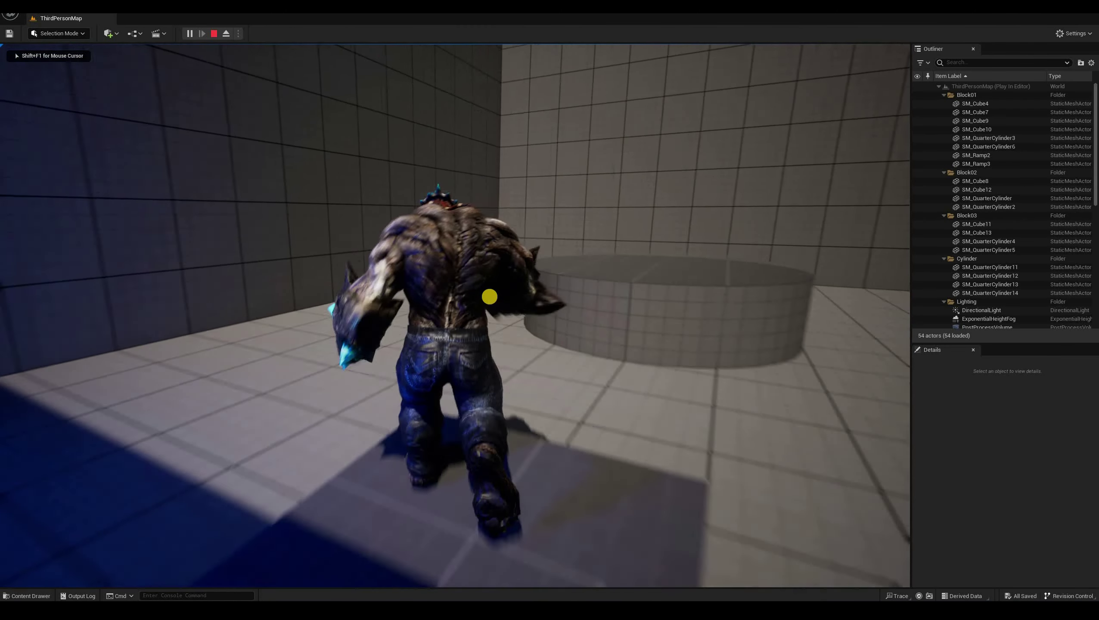
key("s")
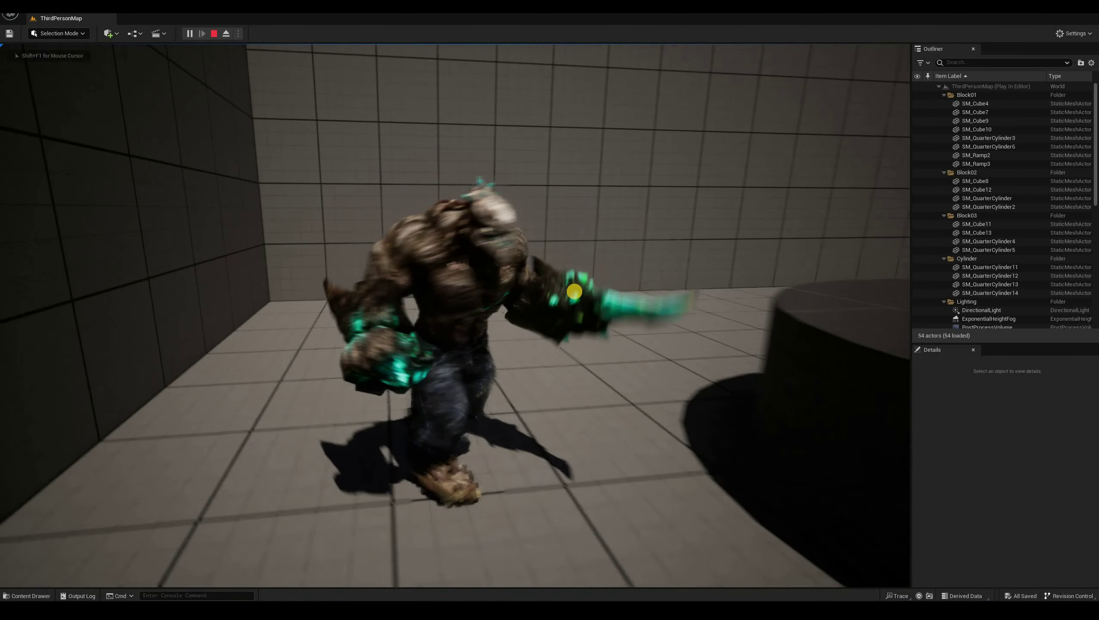
key("1")
key("w")
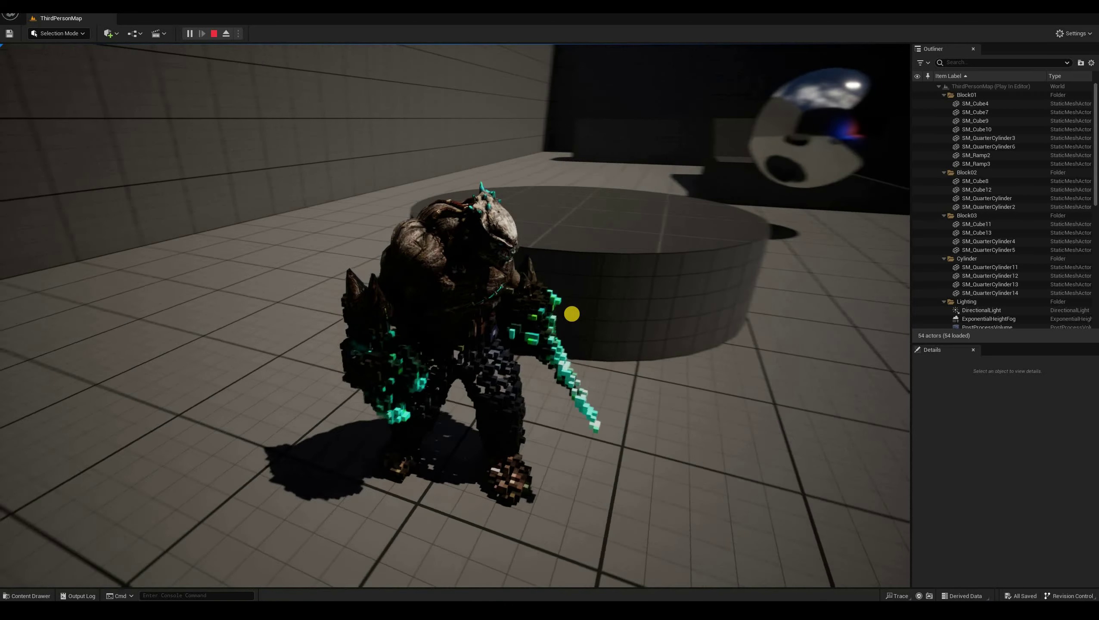
key("s")
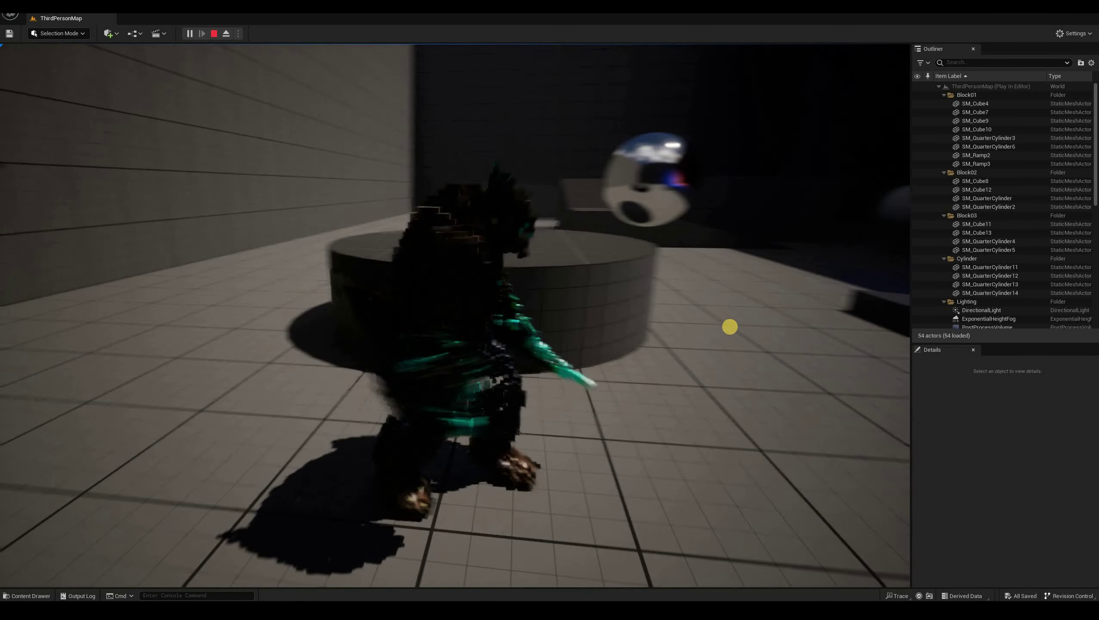
Run and jump the voxelized mutant across the blocks, and examine its voxels in motion and during the reverse transition
key("w")
key("d")
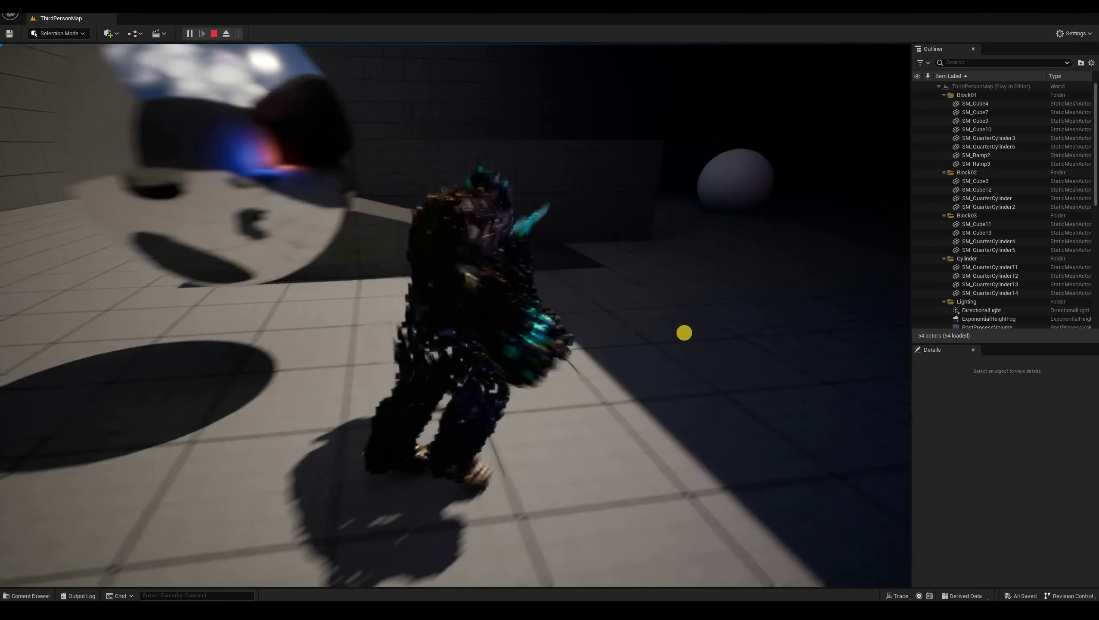
key("w")
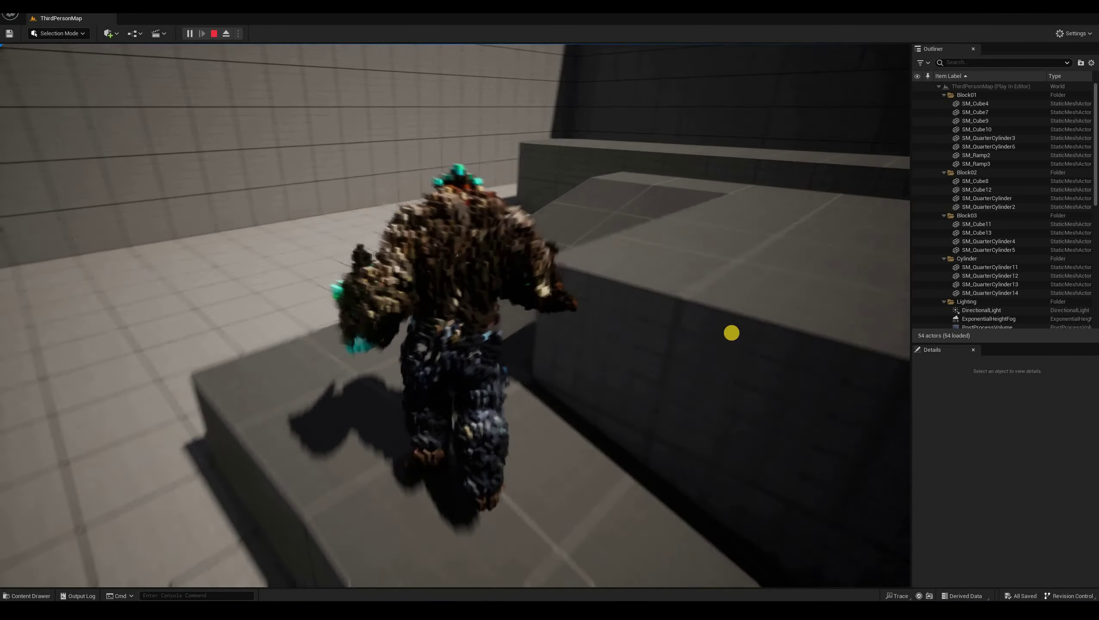
key("w")
key("space")
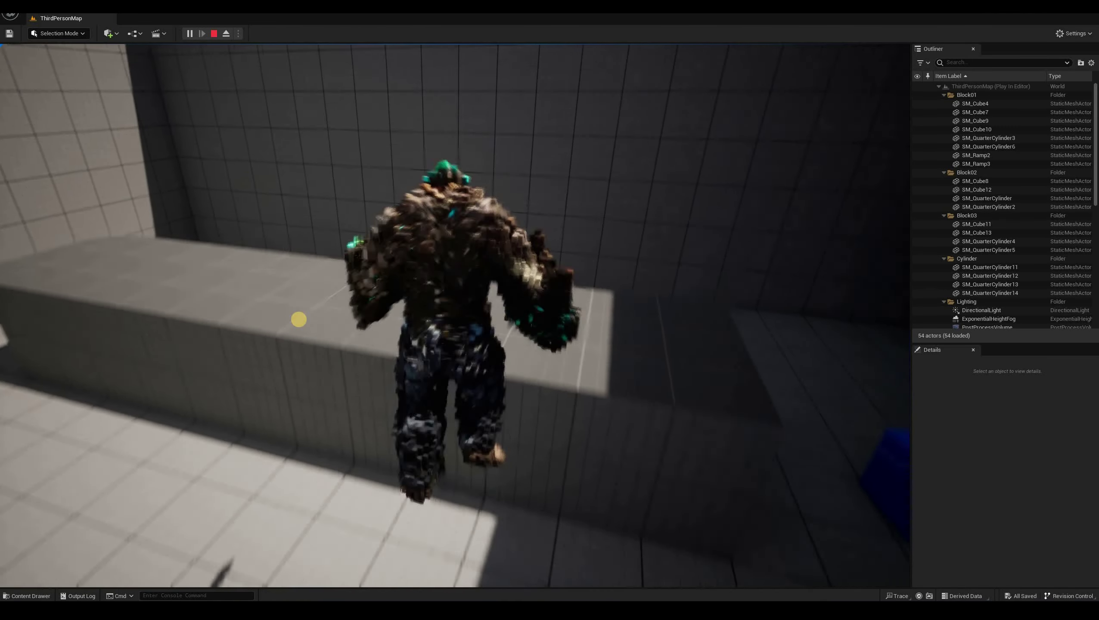
key("w")
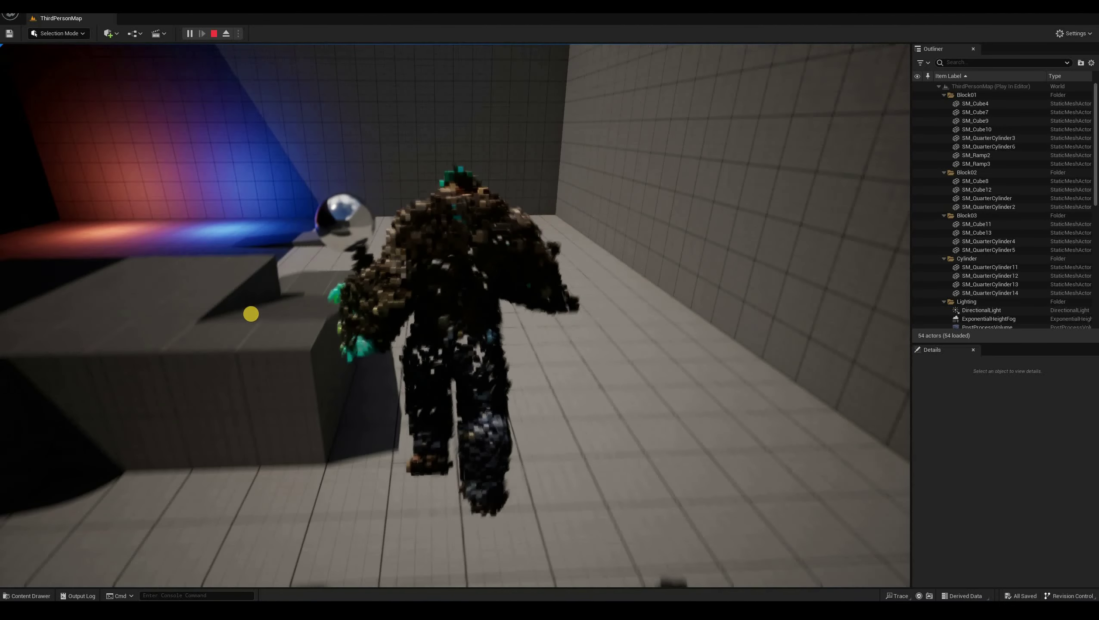
key("w")
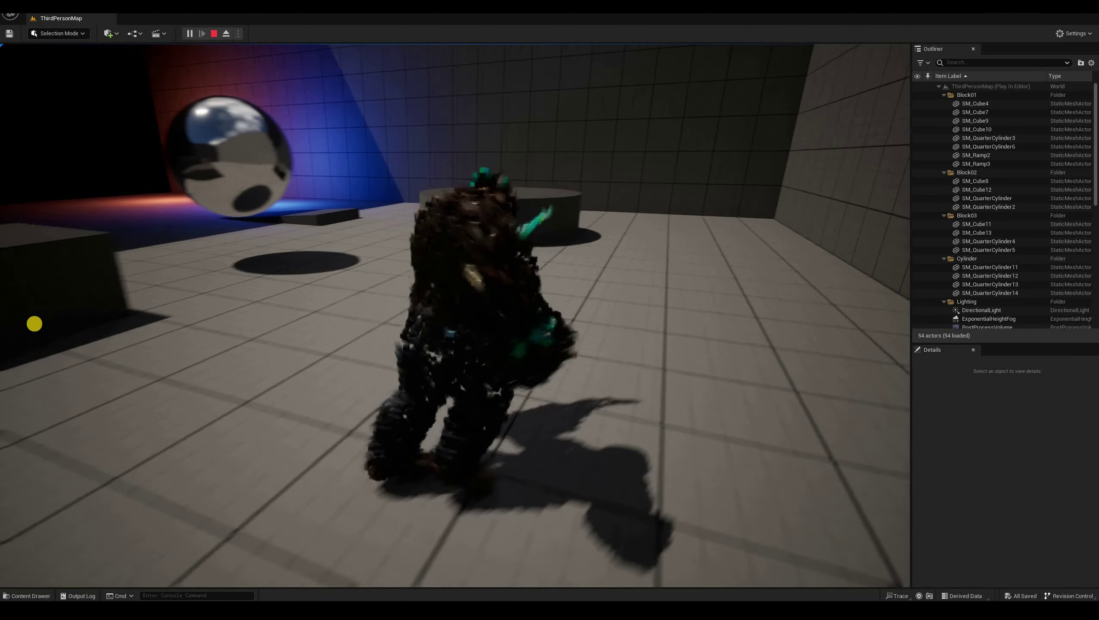
key("s")
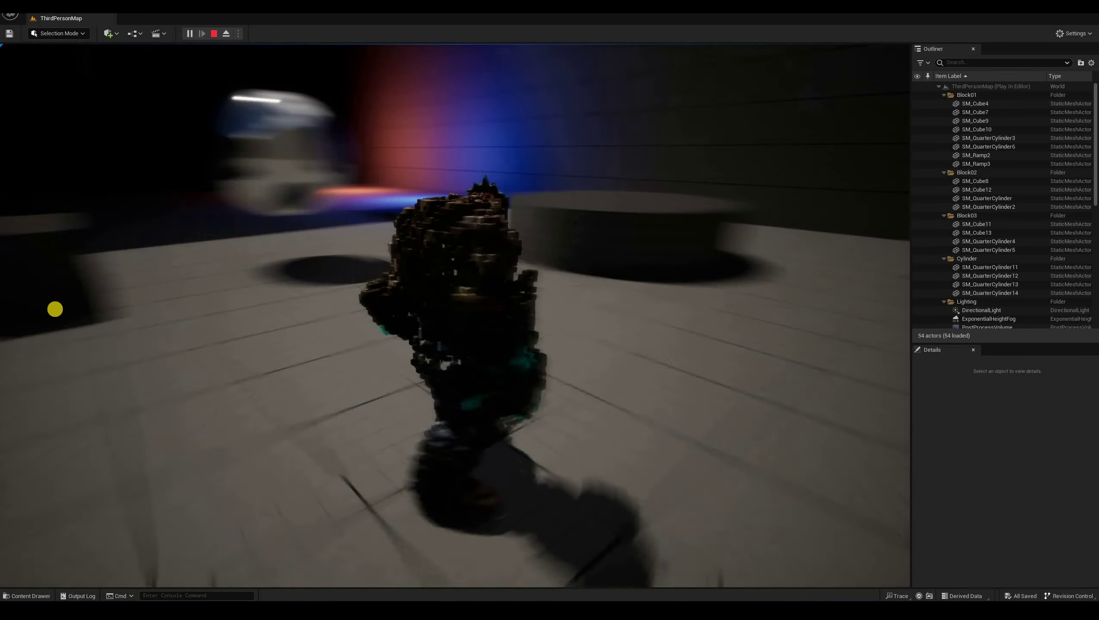
key("s")
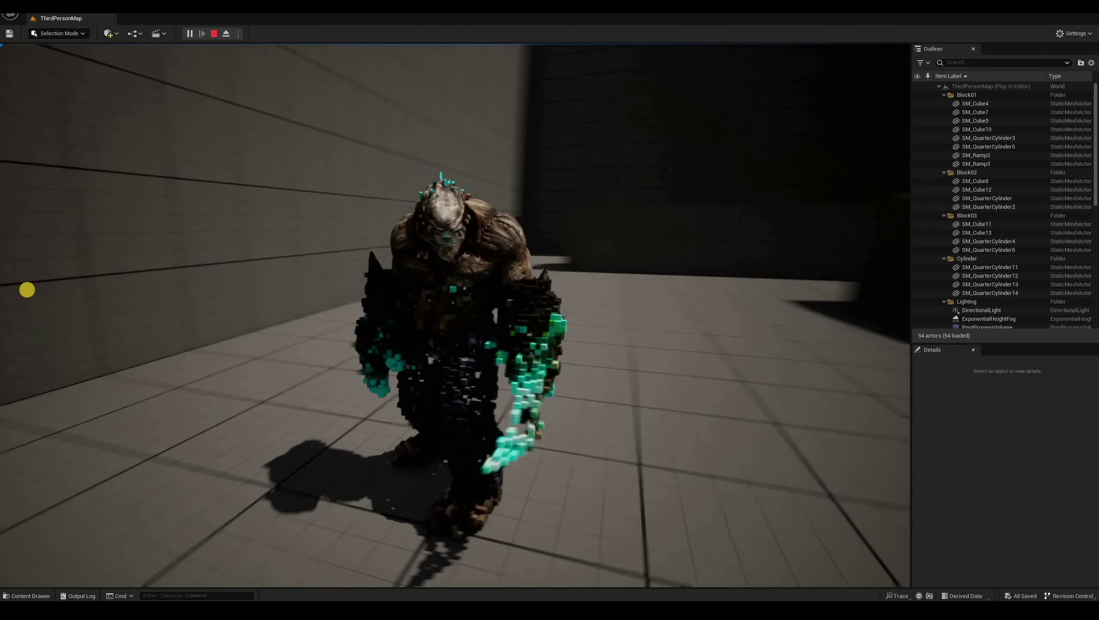
key("s")
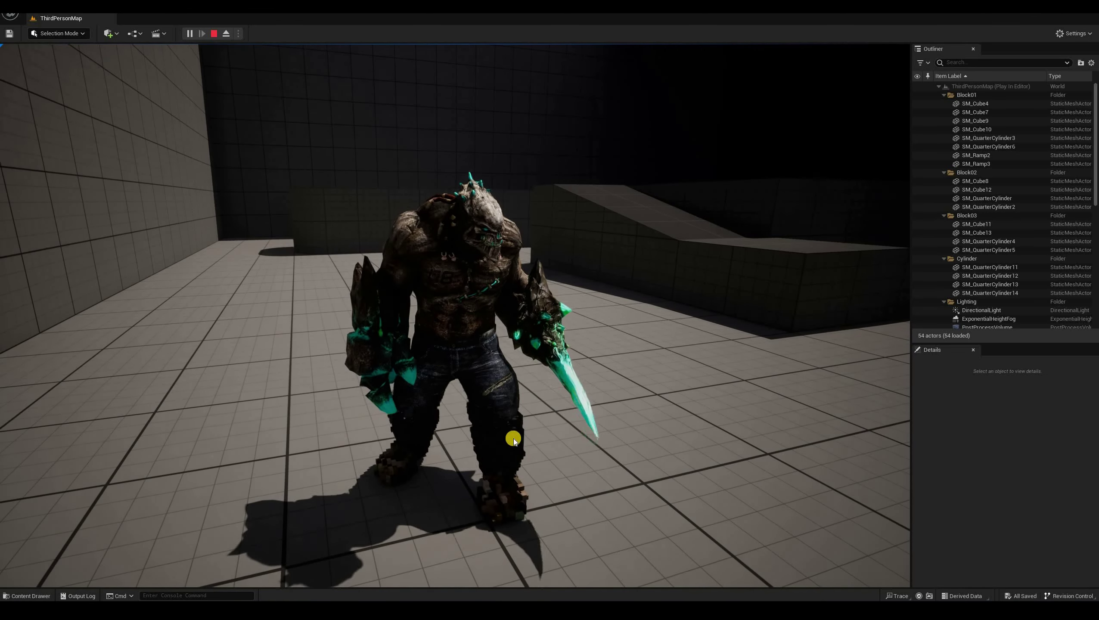
End the play session and create a Boolean variable named ParticlePhysicsEnabled in BP_ThirdPersonCharacter
key("shift+F1")
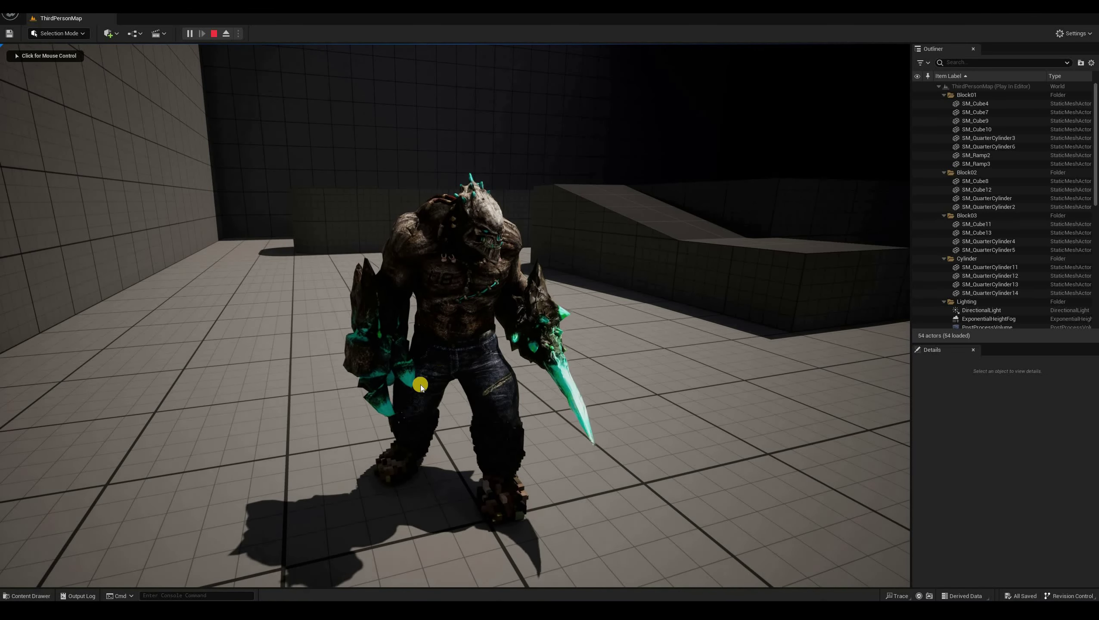
left_click(215, 34)
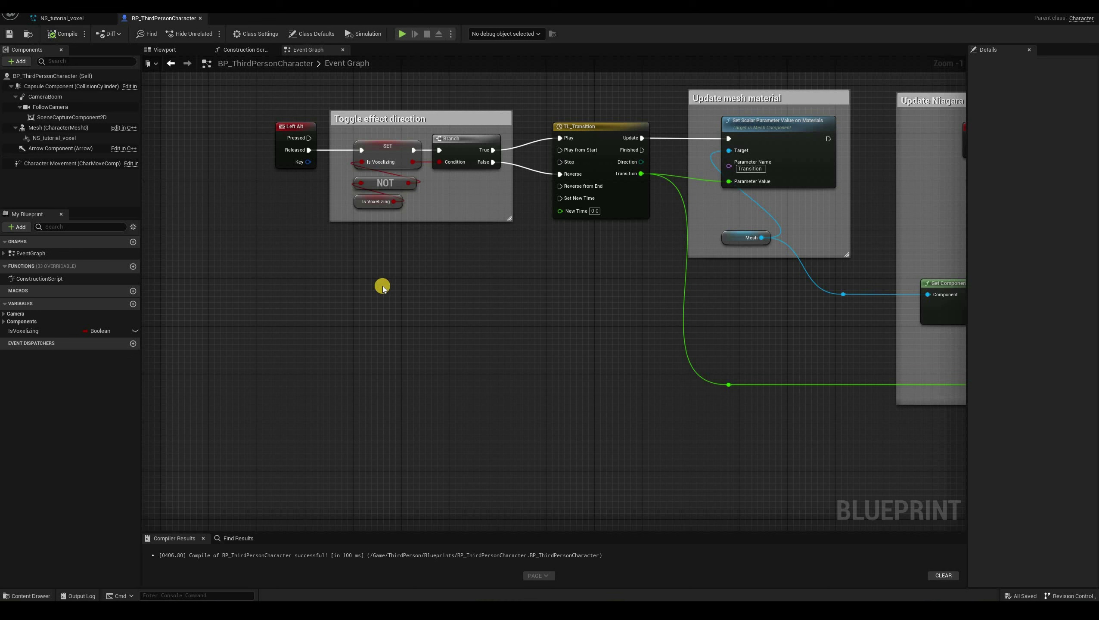
left_click(133, 305)
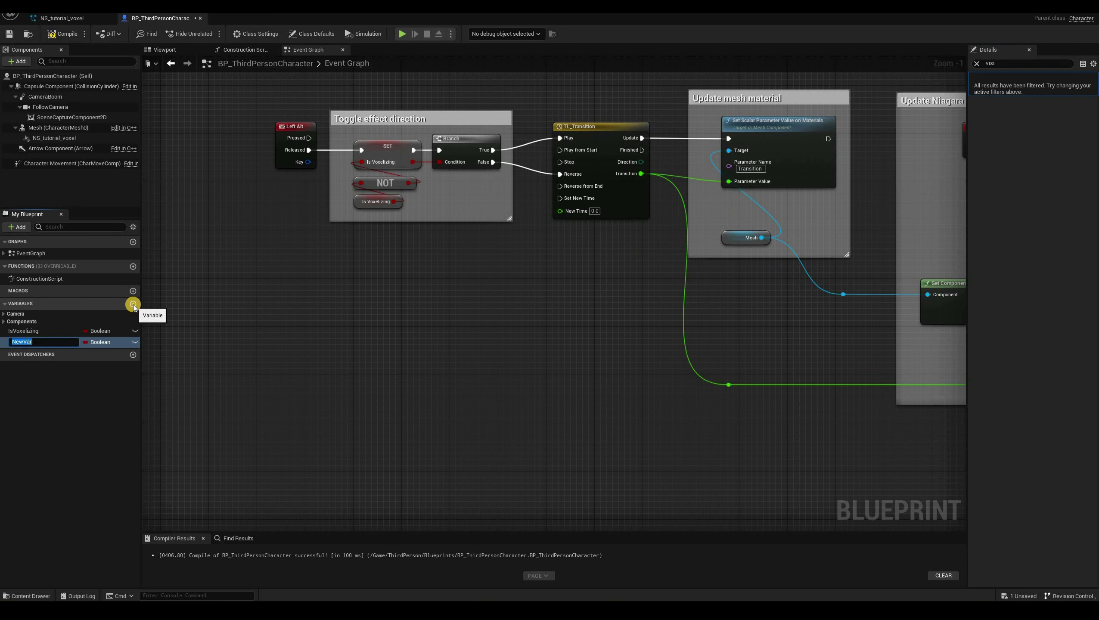
type("ParticlePhysicsEnabled")
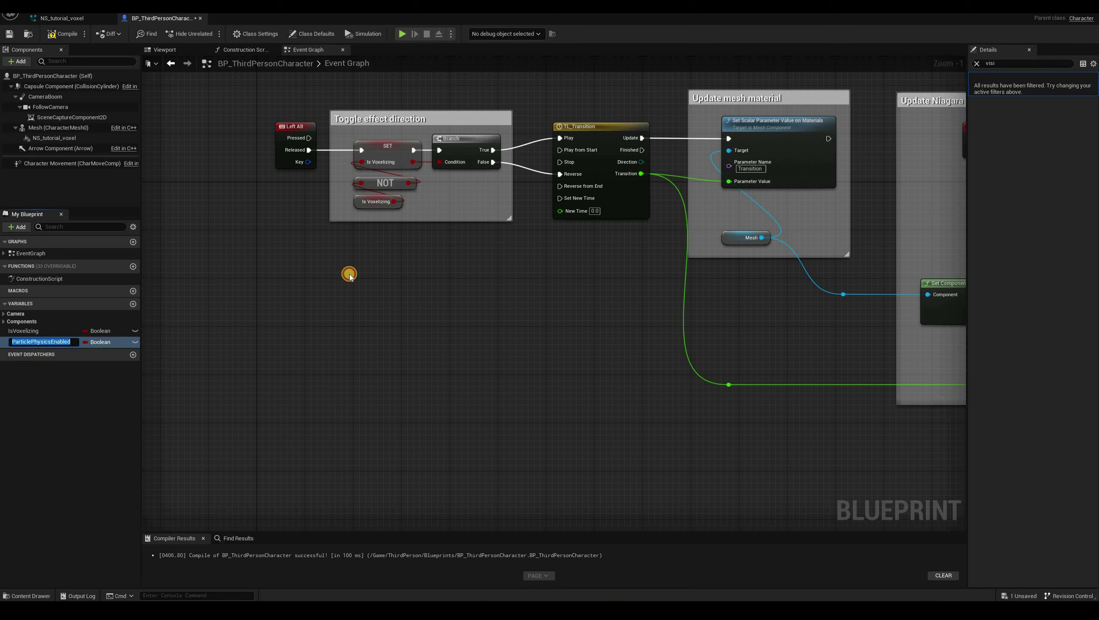
left_click(373, 245)
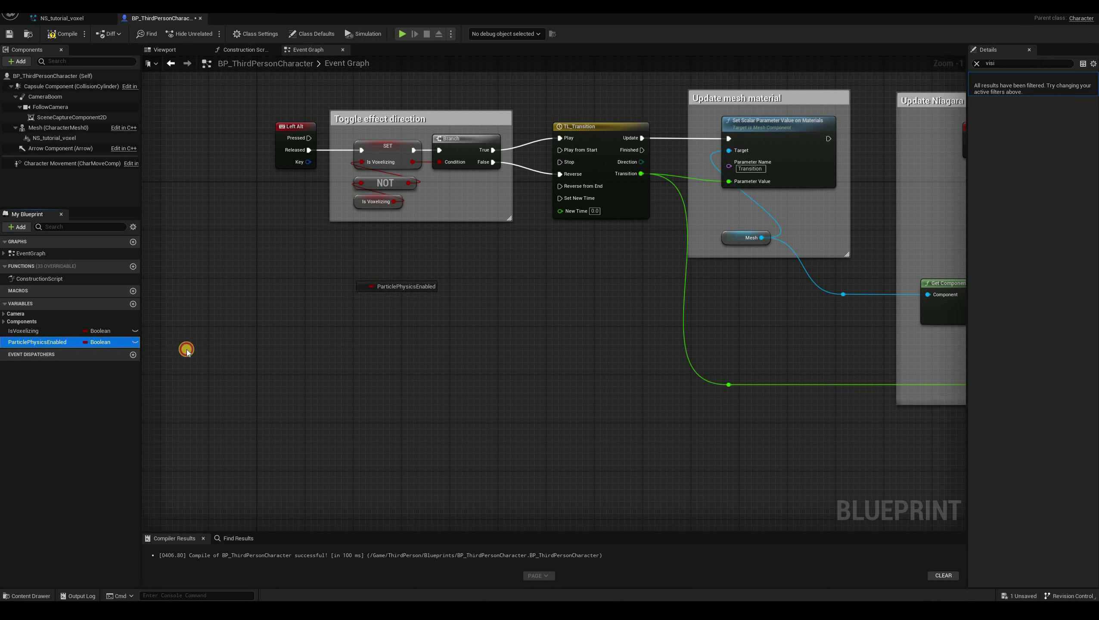
Place a getter and a SET node for ParticlePhysicsEnabled in the Event Graph below the Toggle effect direction comment
left_click_drag(27, 345, 394, 270)
left_click(437, 288)
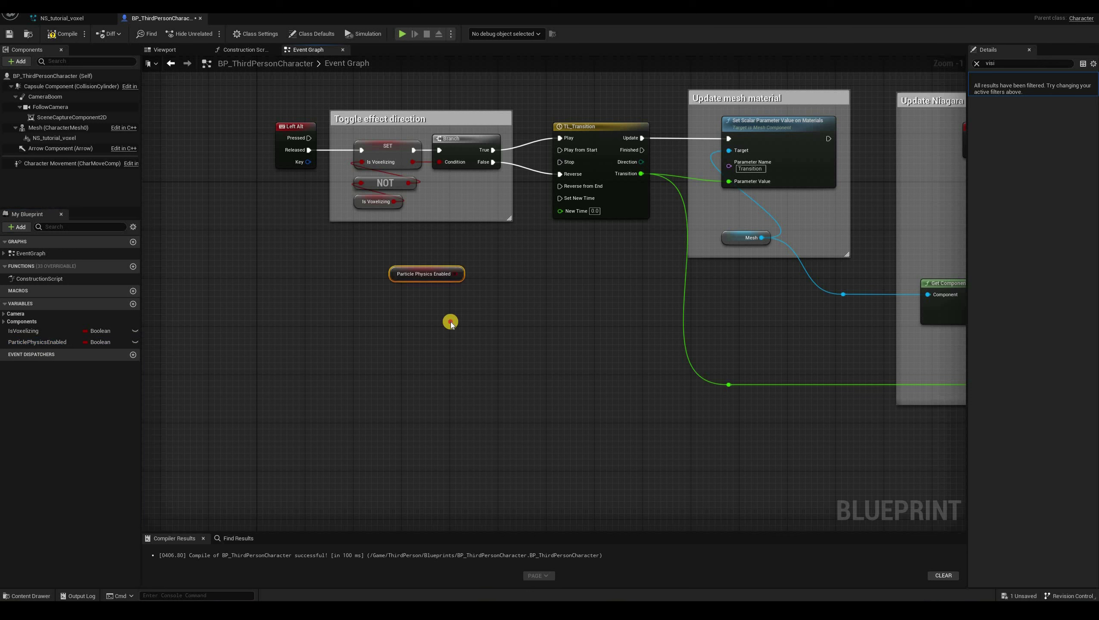
left_click_drag(37, 343, 340, 332)
left_click(454, 320)
left_click_drag(472, 294, 485, 276)
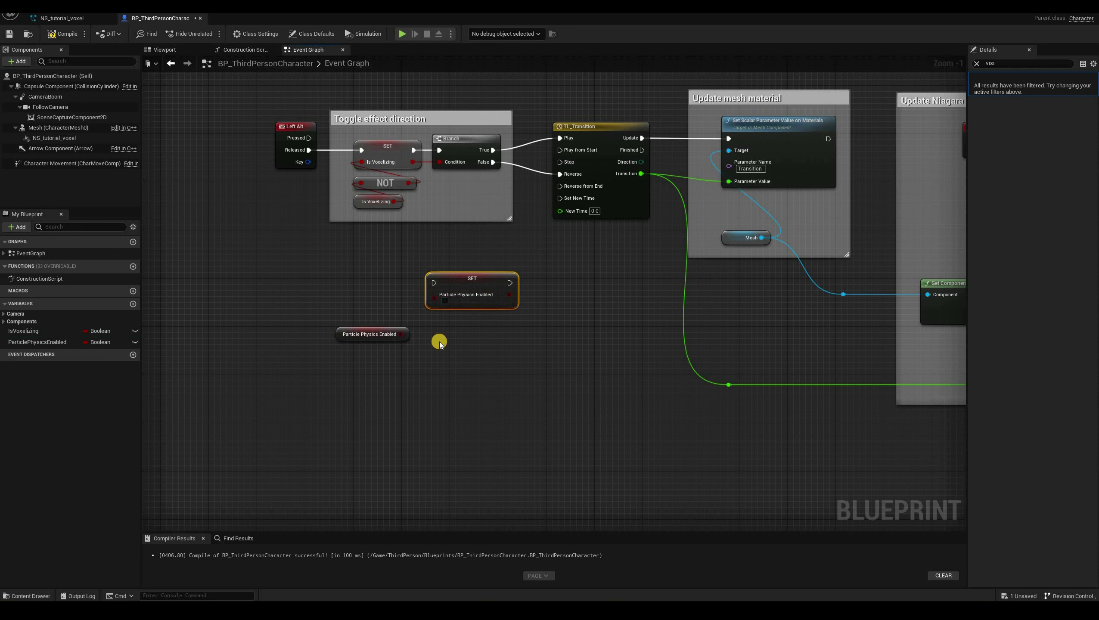
Feed the ParticlePhysicsEnabled getter through a NOT Boolean node into its SET node, and stack the three nodes compactly
left_click_drag(402, 334, 438, 343)
type("not b")
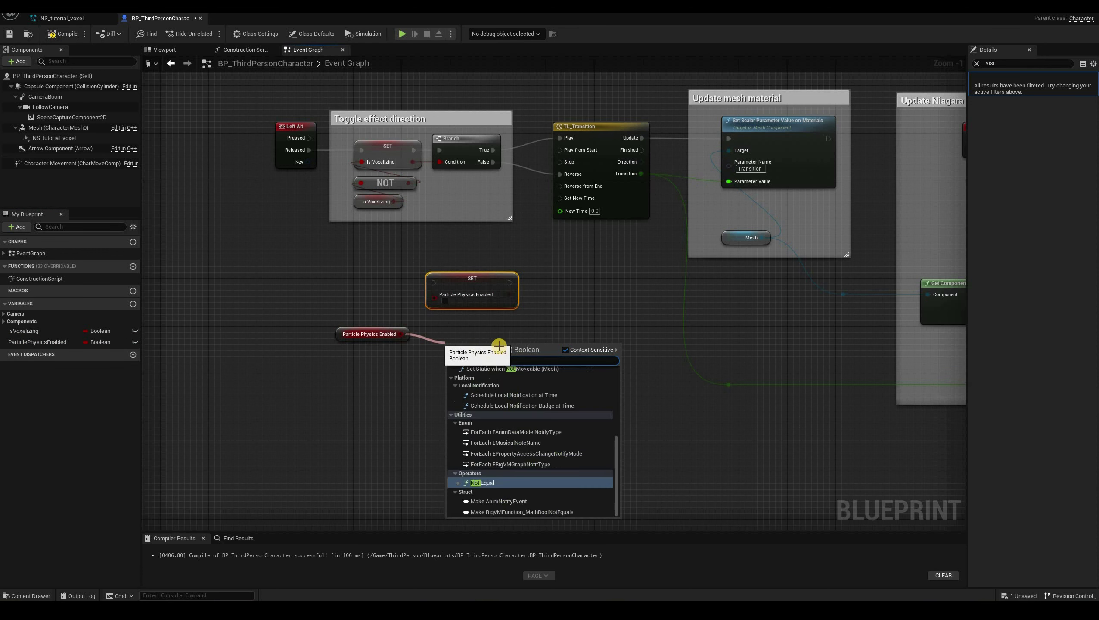
key("Return")
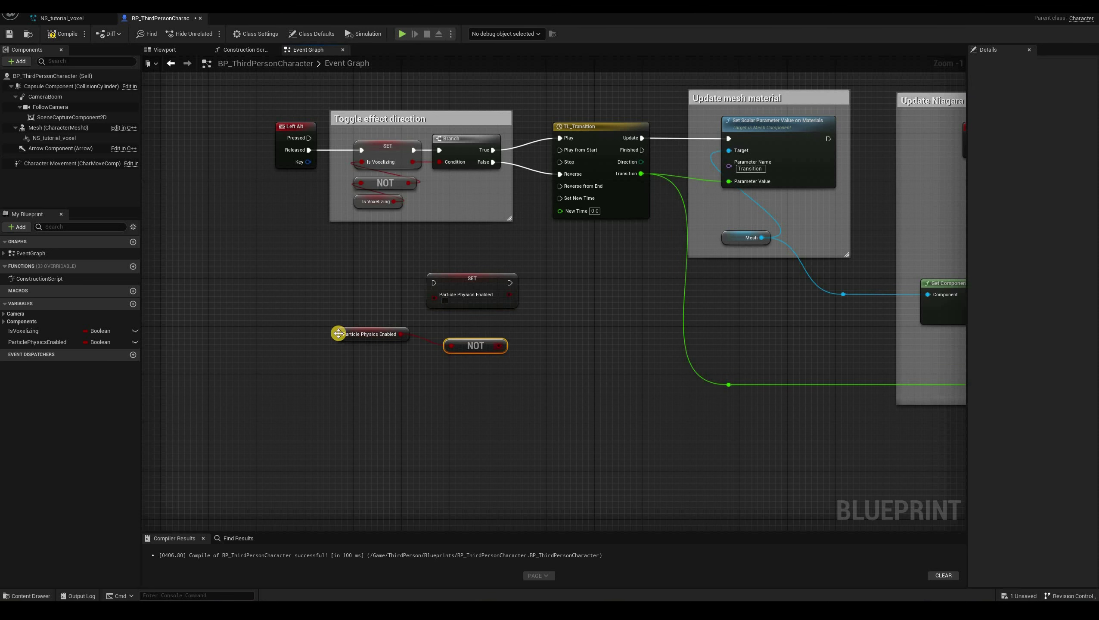
left_click_drag(500, 346, 434, 298)
left_click_drag(448, 364, 435, 296)
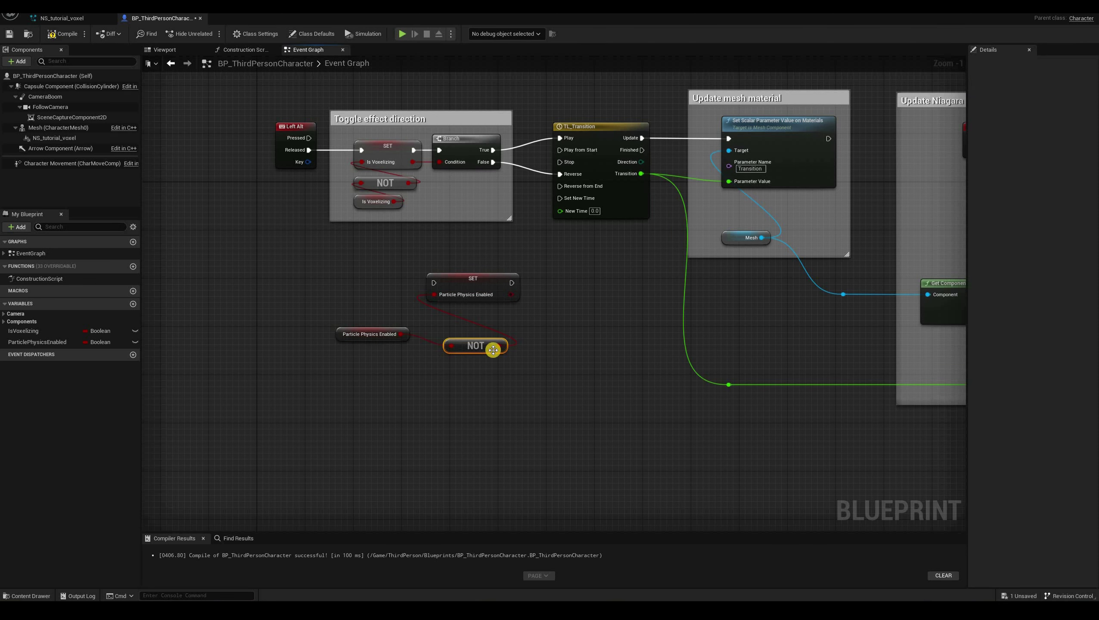
left_click_drag(370, 335, 471, 322)
left_click(475, 279, "ctrl")
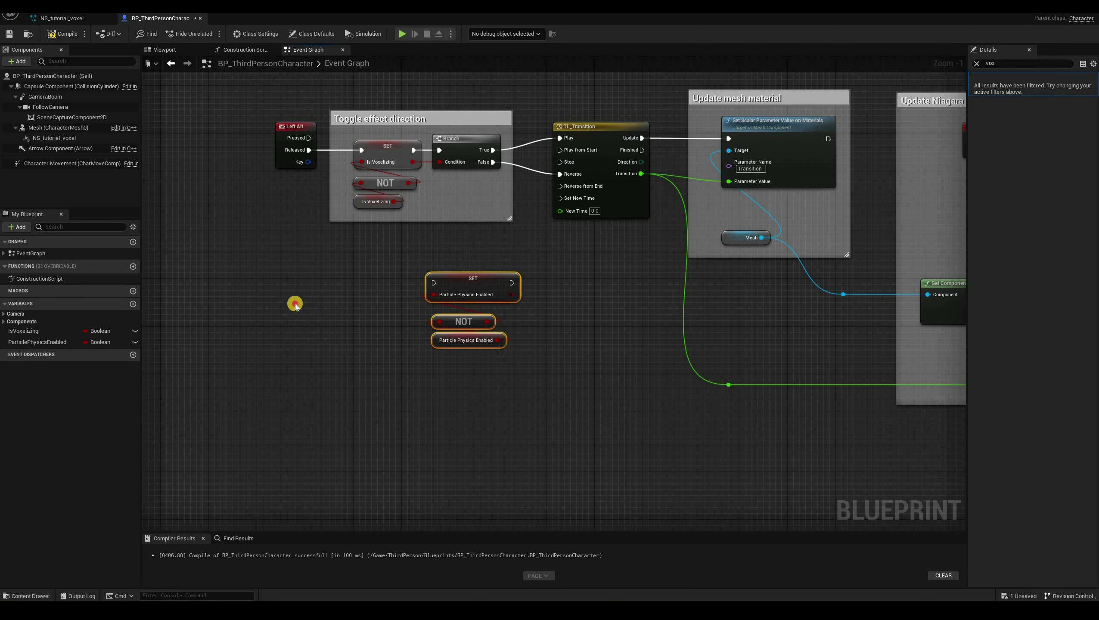
left_click_drag(474, 279, 408, 321)
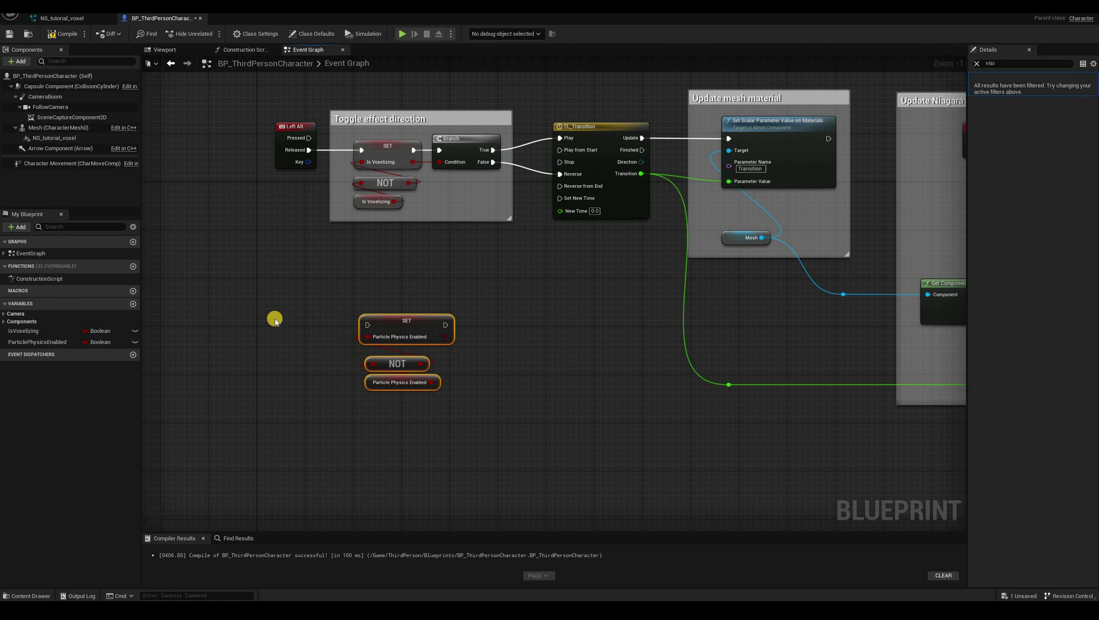
Add a Left Ctrl keyboard event, wire its Released output to the ParticlePhysicsEnabled SET node, and align the group
left_click(275, 319)
right_click(275, 320)
type("left ctrl")
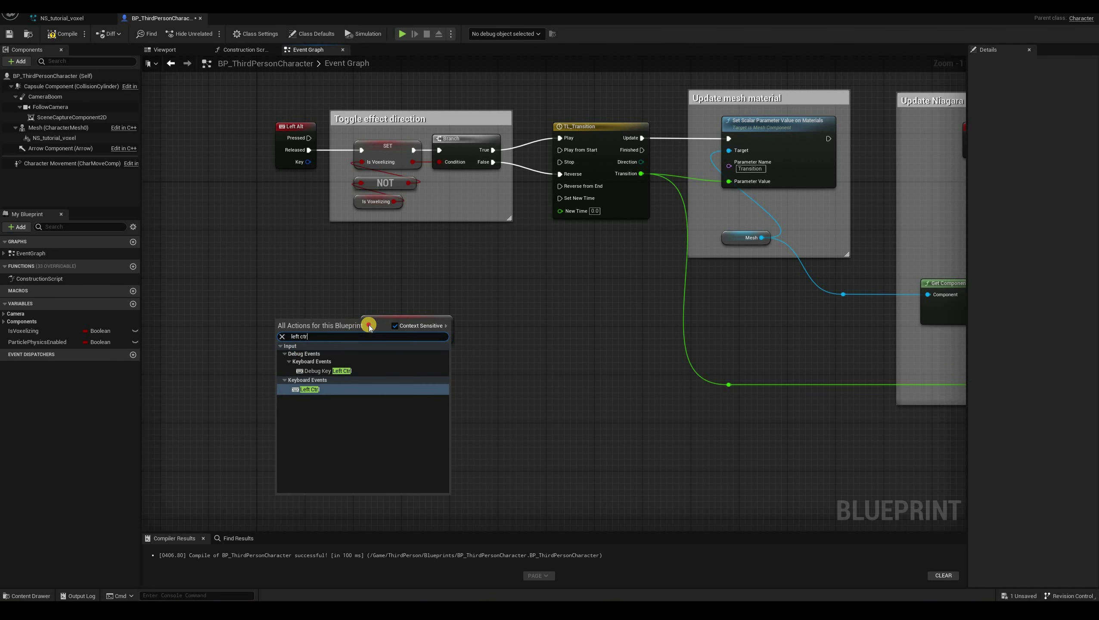
key("Return")
left_click(293, 316)
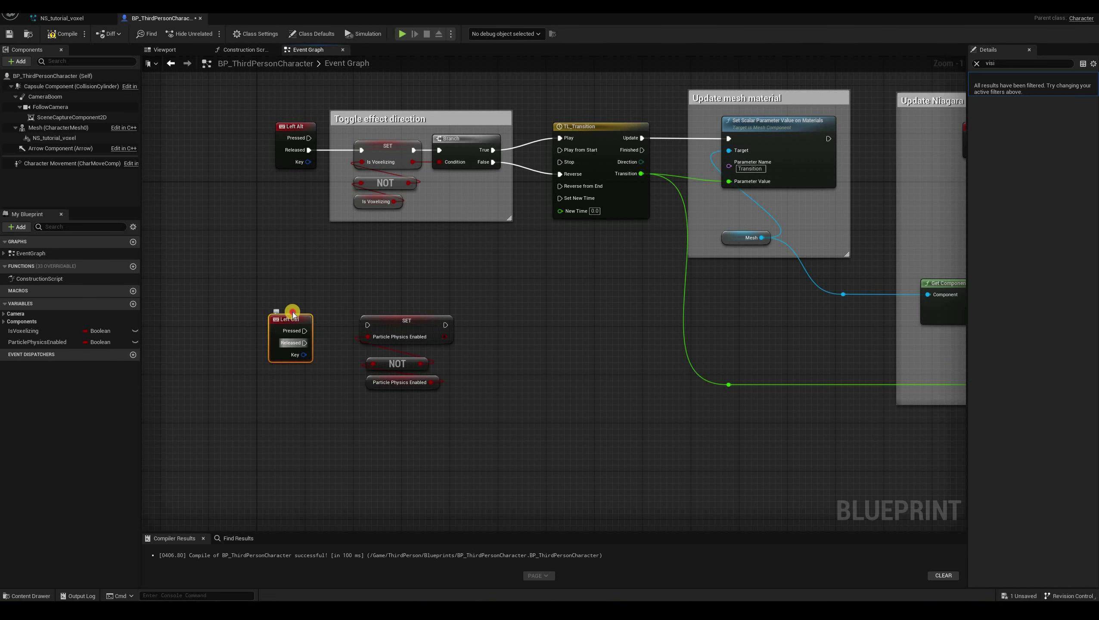
left_click_drag(305, 343, 368, 325)
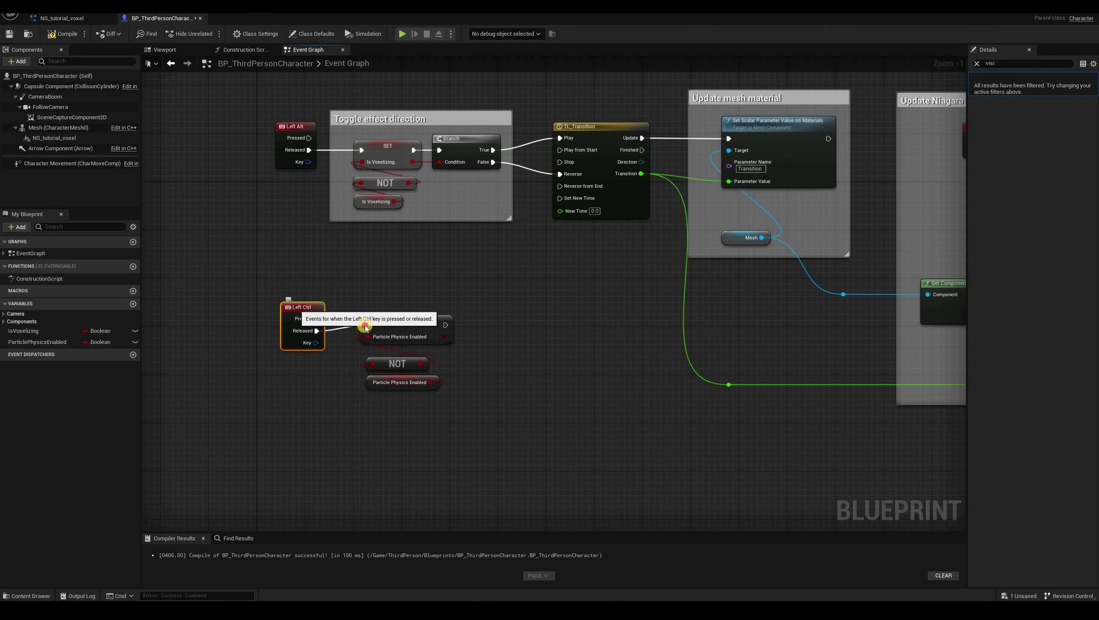
left_click_drag(296, 307, 290, 301)
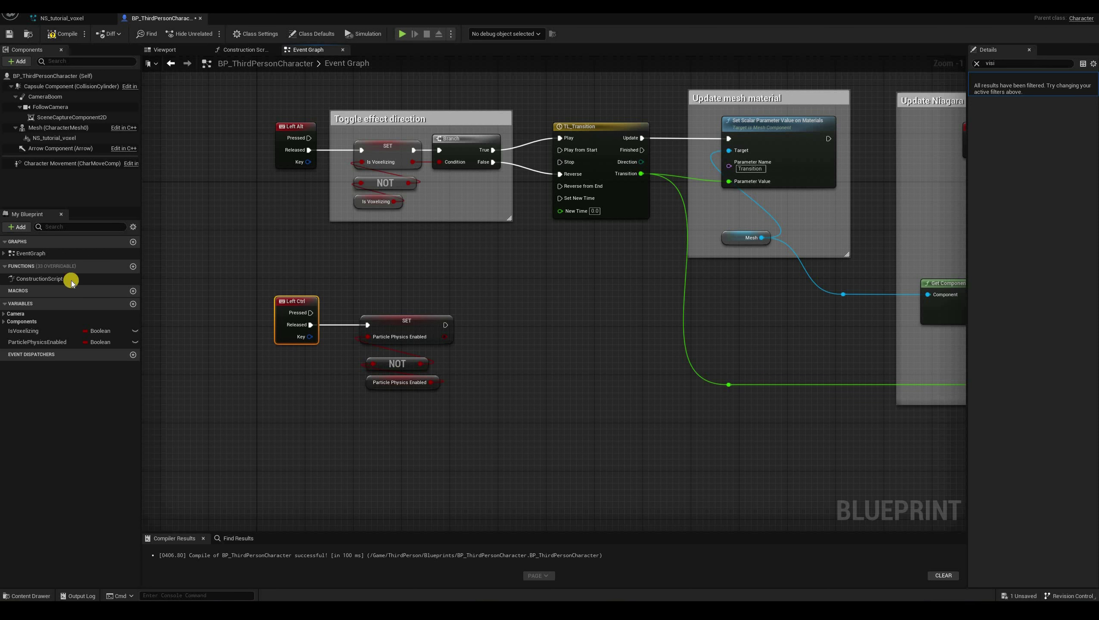
left_click_drag(460, 454, 261, 282)
left_click_drag(392, 329, 362, 329)
left_click(345, 412)
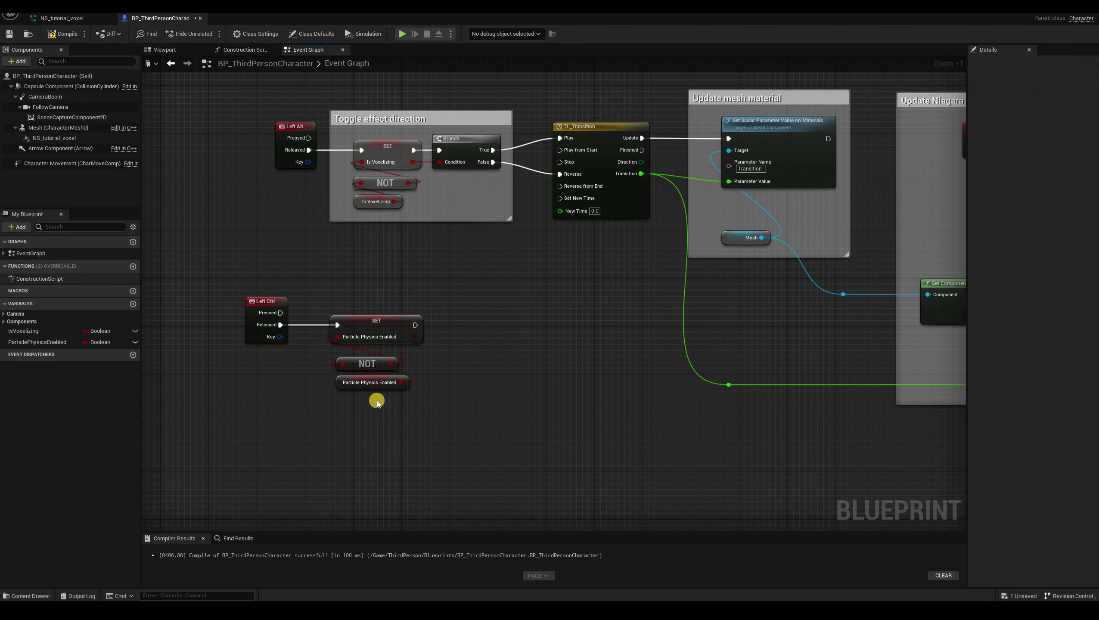
Call Set Niagara Variable (Bool) on NS Tutorial Voxel after SET, passing its value to ParticlePhysicsEnabled, then compile and save the blueprint
left_click_drag(54, 139, 495, 372)
type("bool")
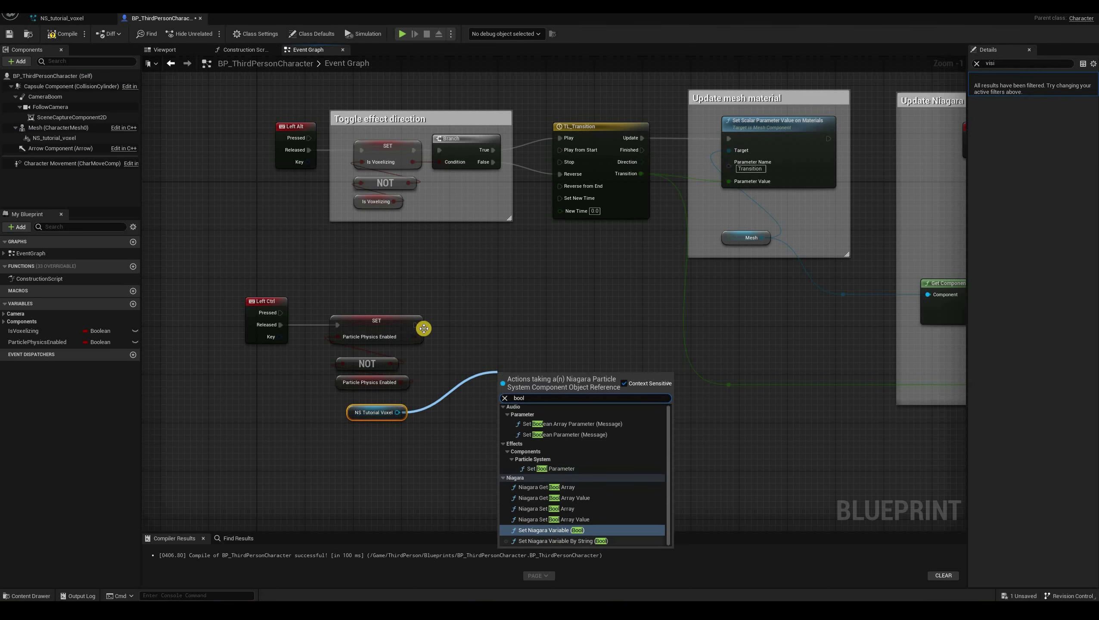
key("Return")
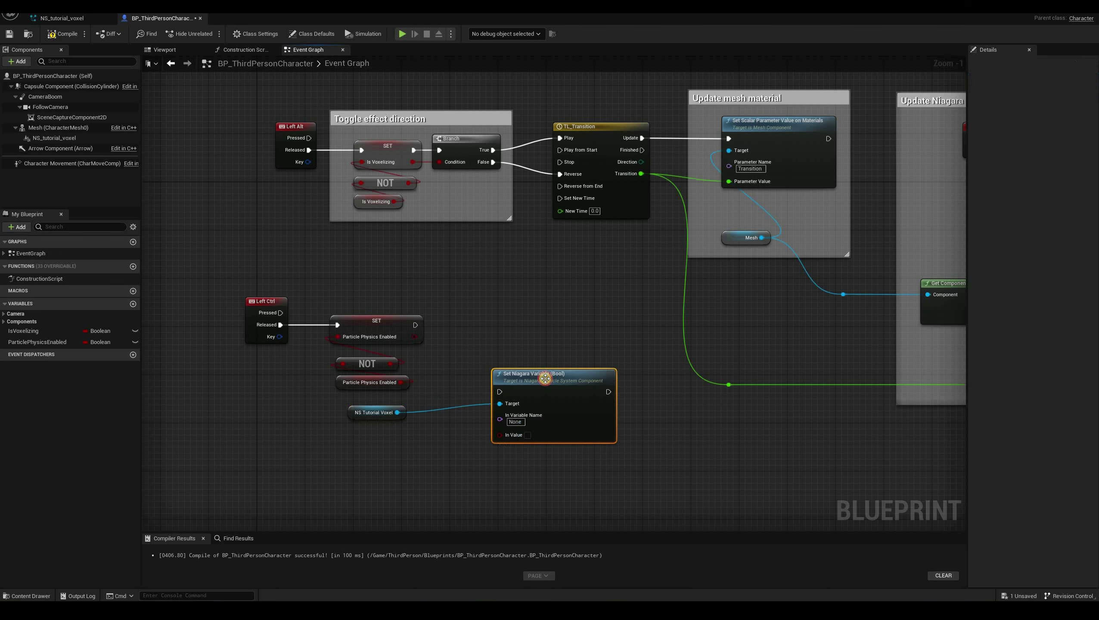
left_click_drag(415, 325, 504, 310)
left_click(477, 352)
left_click_drag(458, 366, 546, 389)
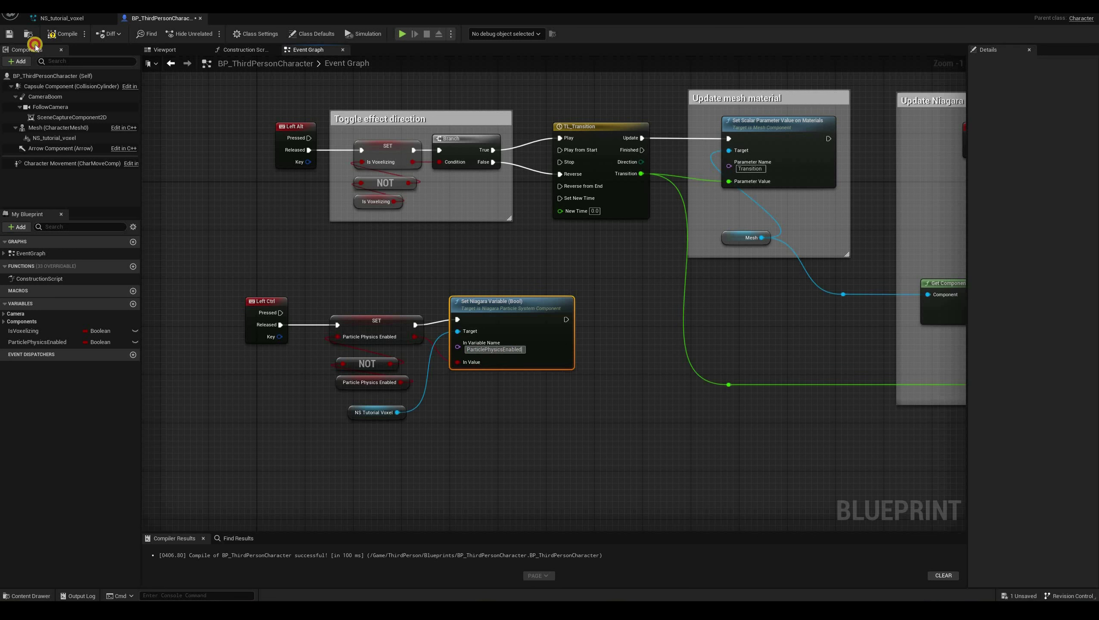
left_click(60, 37)
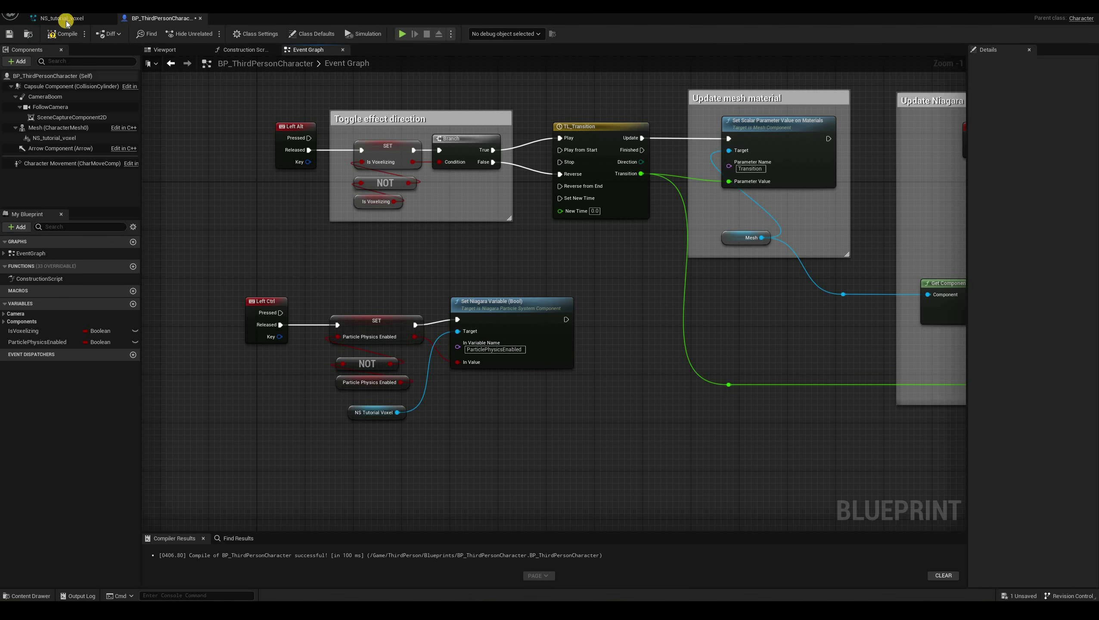
key("ctrl+s")
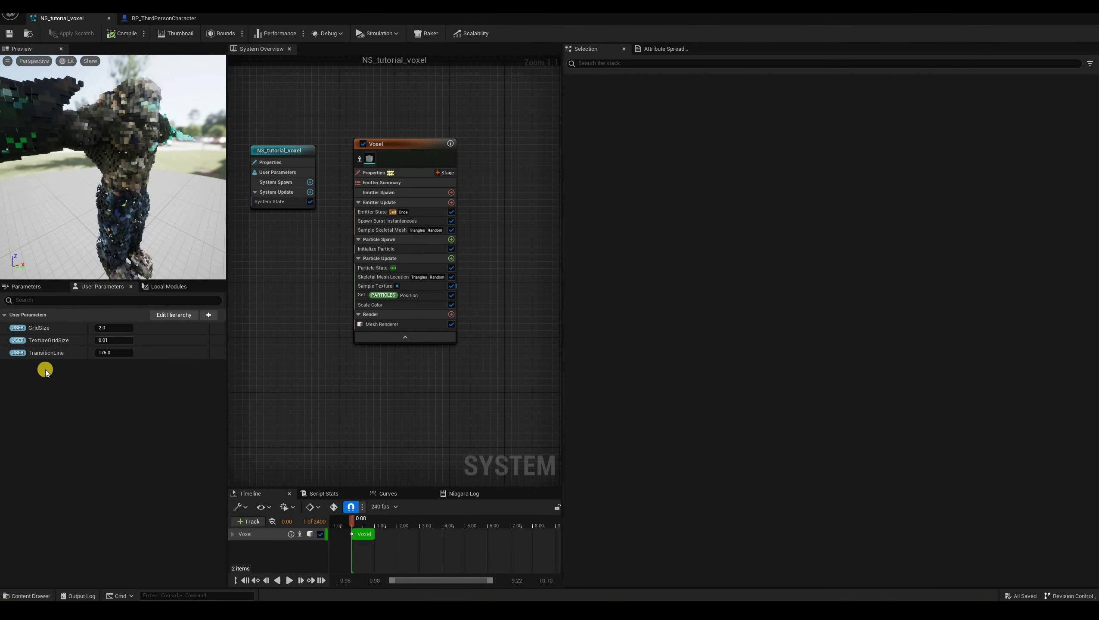
Add a bool user parameter named ParticlePhysicsEnabled to the NS_tutorial_voxel system
left_click(208, 316)
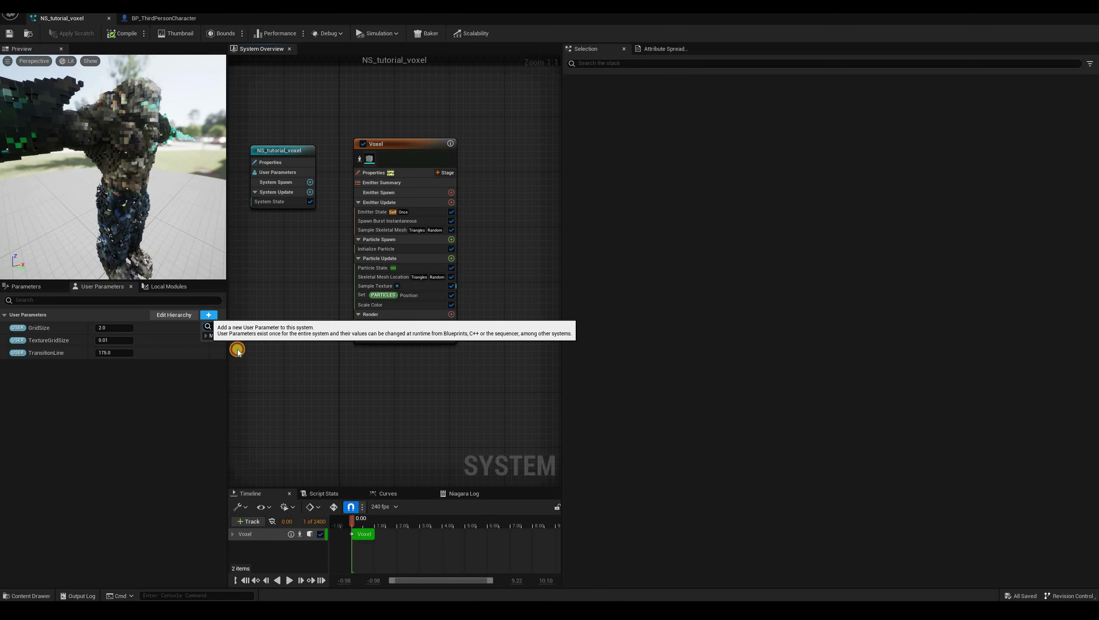
type("bool")
key("Return")
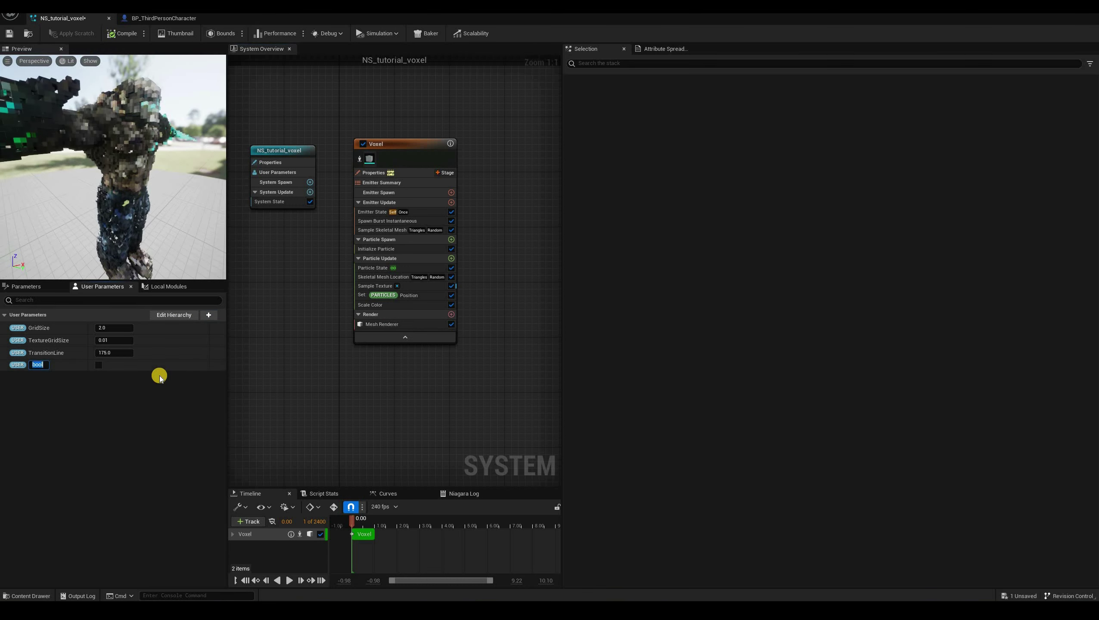
type("ParticlePhysicsEnabled")
key("Return")
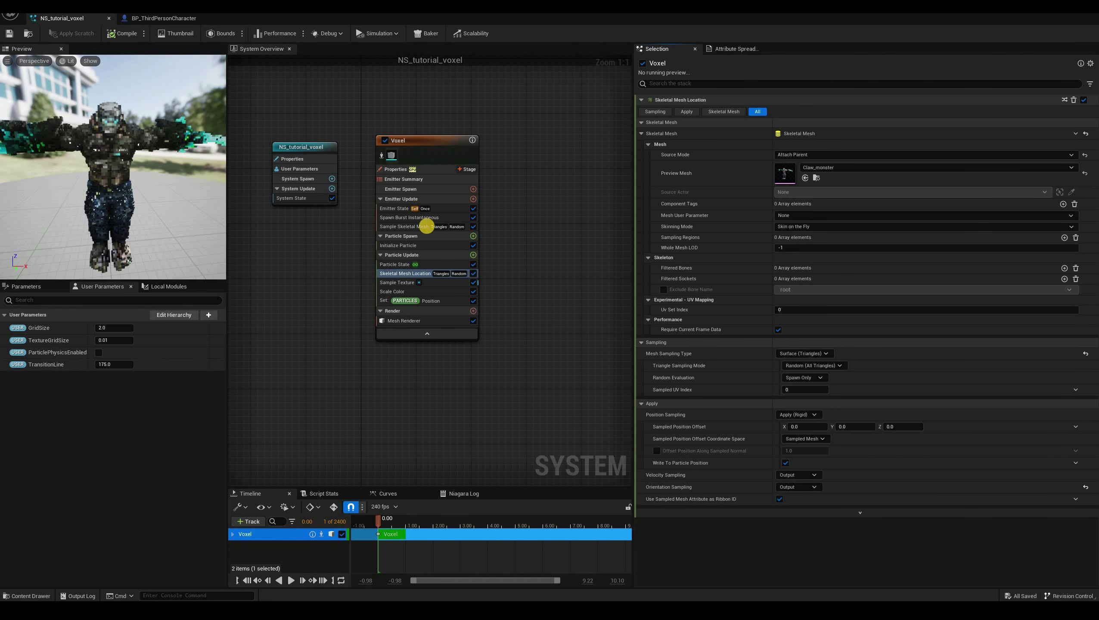
Add Gravity Force and its Solve Forces and Velocity dependency to Particle Update, and move Set Position below them
left_click(475, 256)
type("grav")
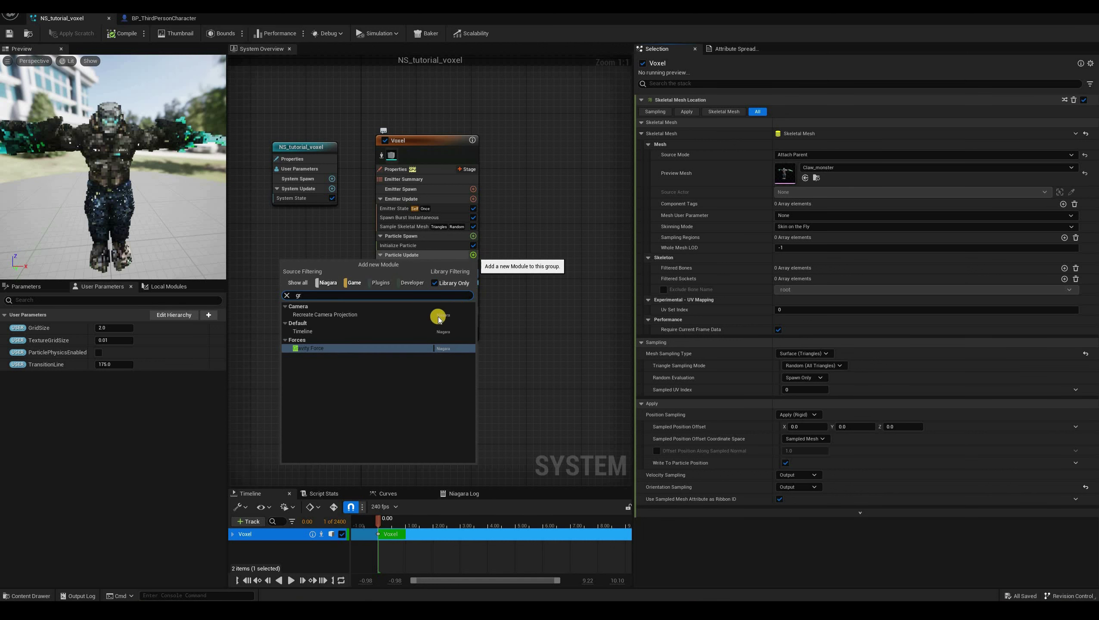
key("Return")
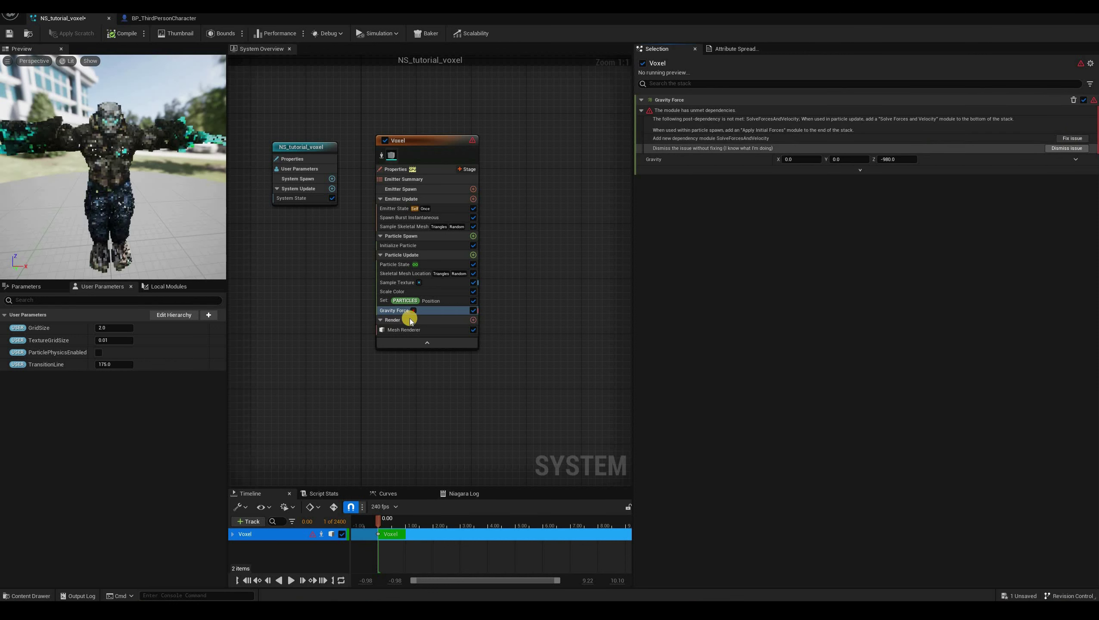
key("Return")
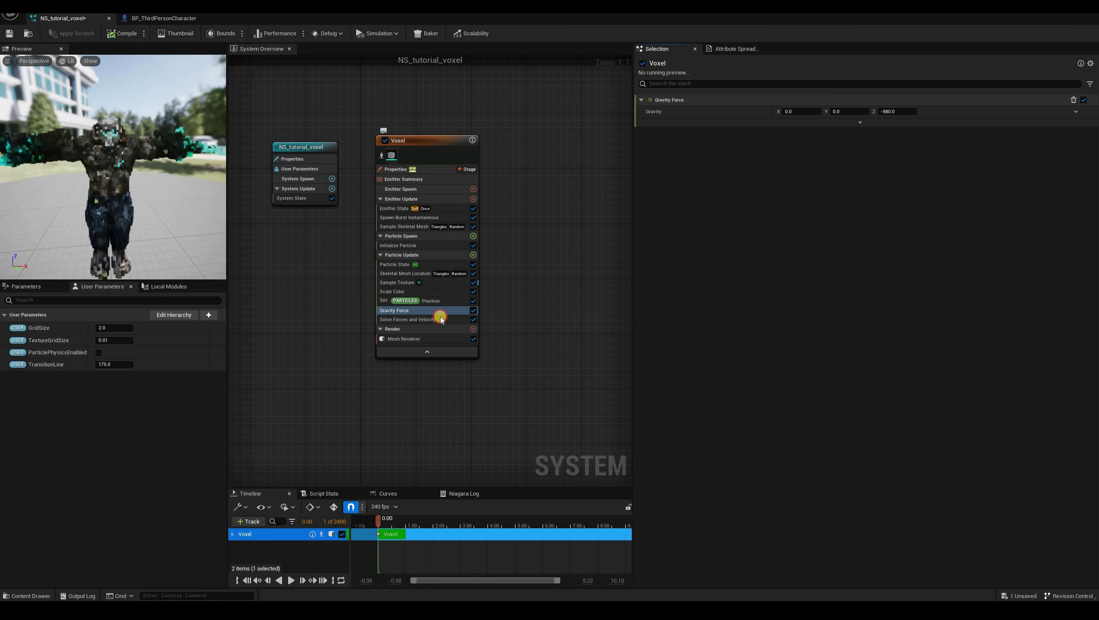
left_click(413, 299)
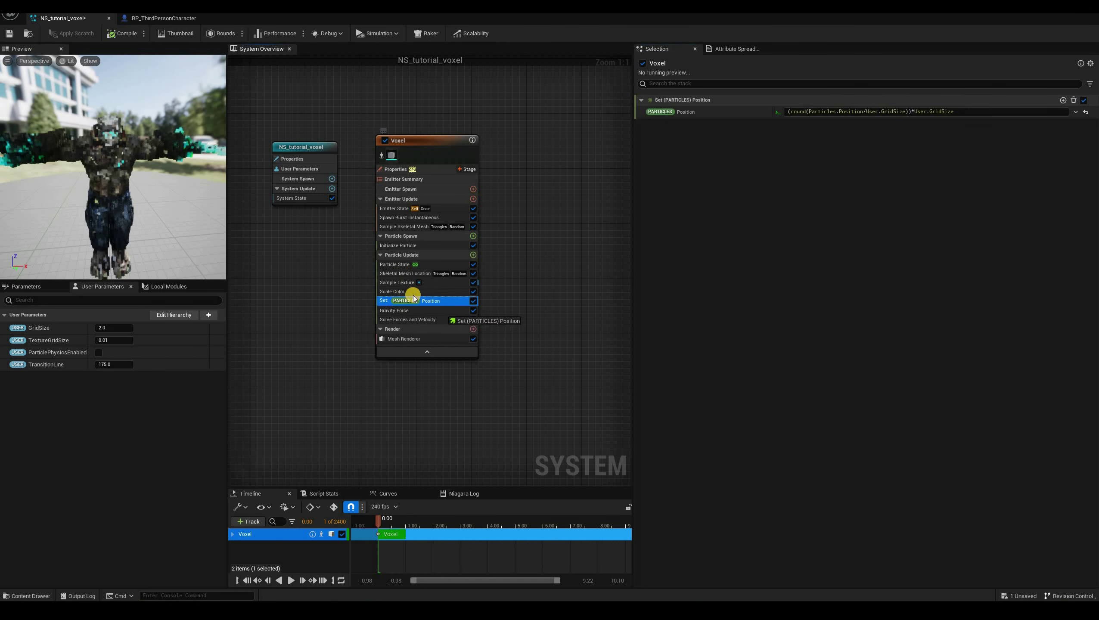
left_click_drag(414, 300, 413, 322)
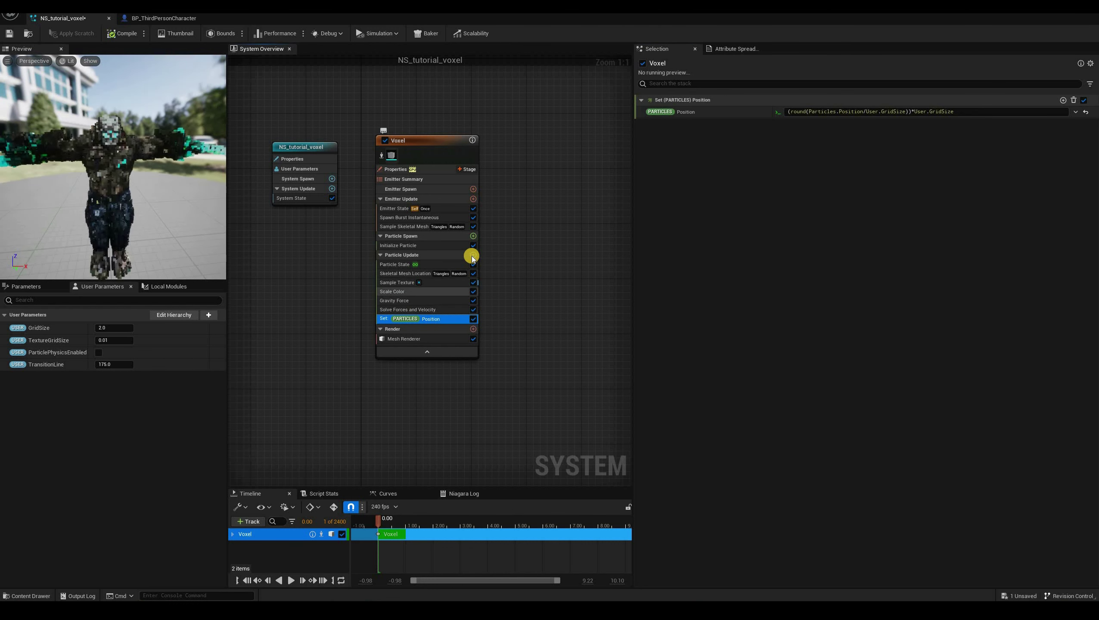
Add a Drag module to the Voxel emitter's Particle Update group
left_click(403, 292)
left_click(474, 255)
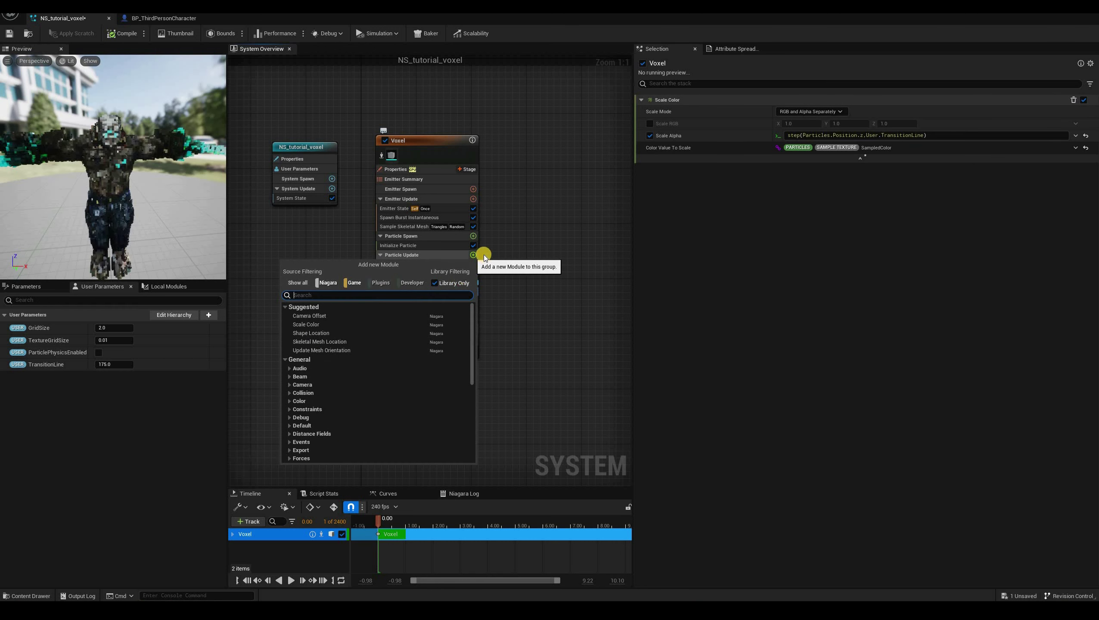
type("drag")
key("Return")
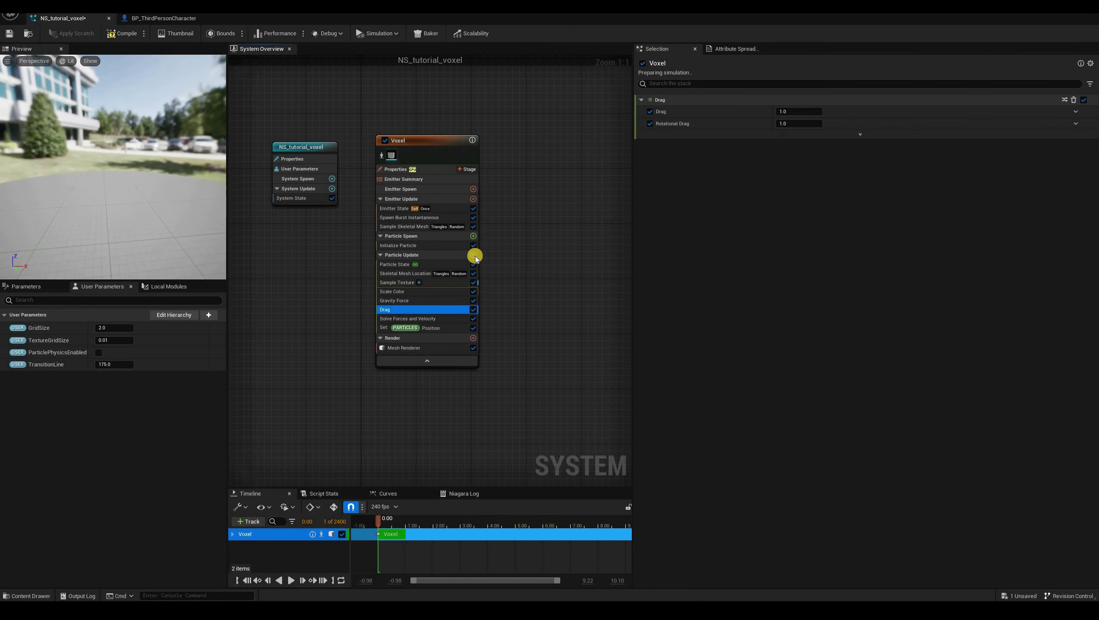
Add a Curl Noise Force module to Particle Update with Noise Strength 500 and Noise Frequency 20
left_click(476, 256)
type("curl")
key("Return")
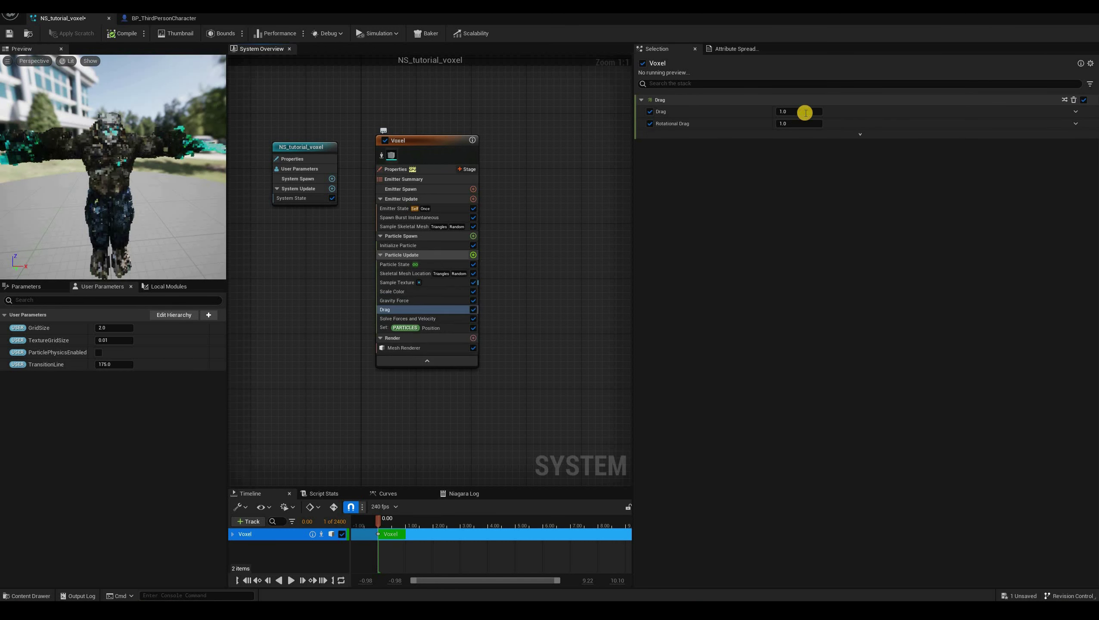
left_click(806, 113)
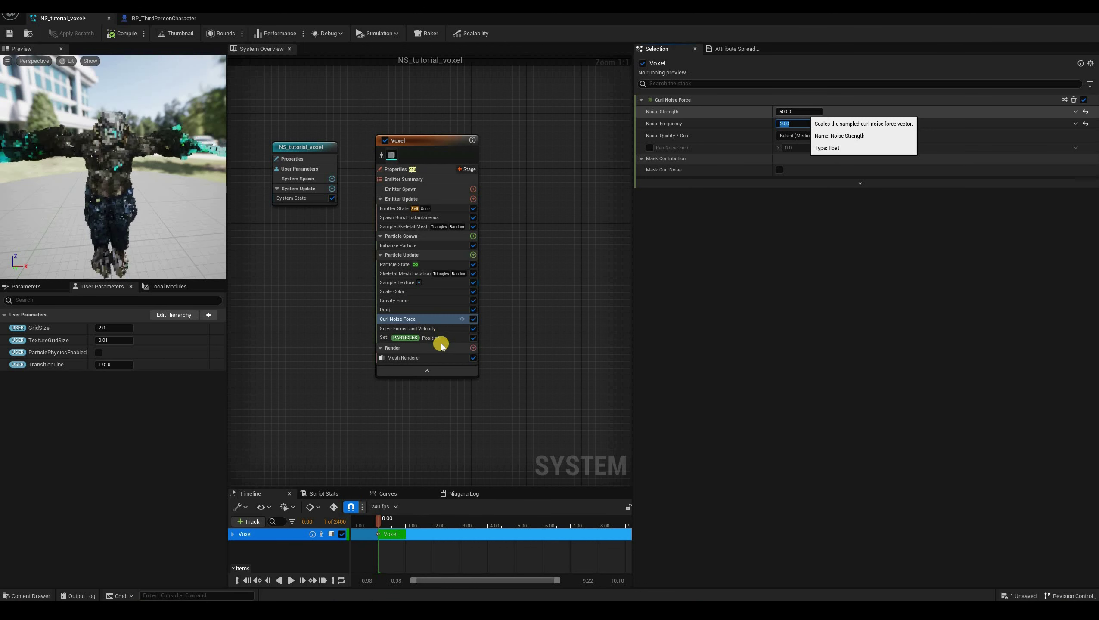
key("Return")
left_click(437, 301)
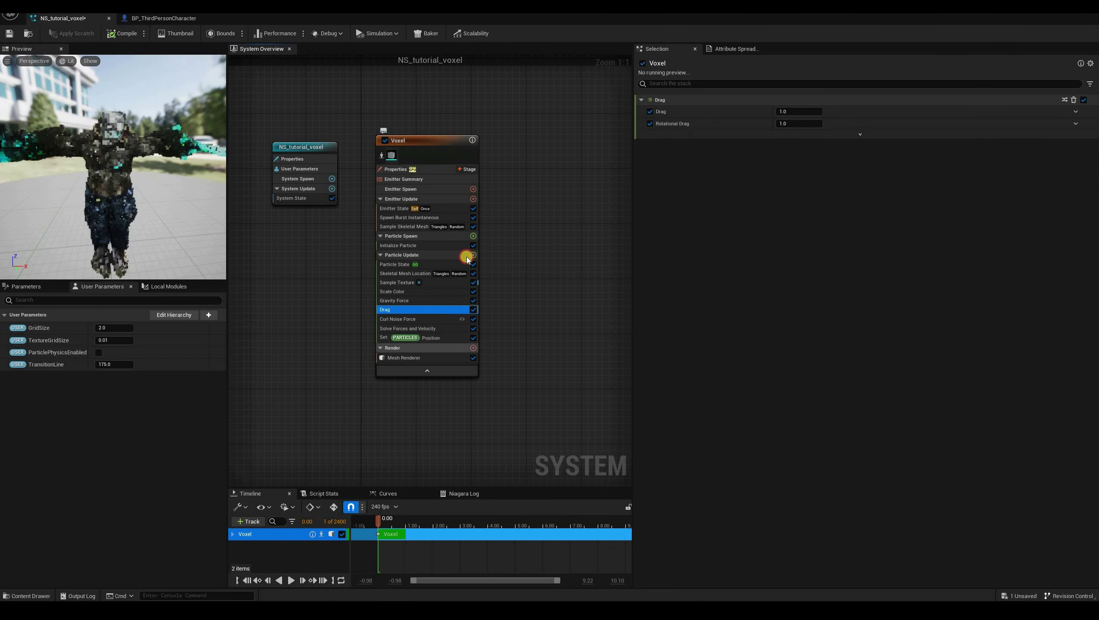
Add a Collision module to Particle Update with GPU Collision Type set to GPU Distance Fields, and save the system
key("Down")
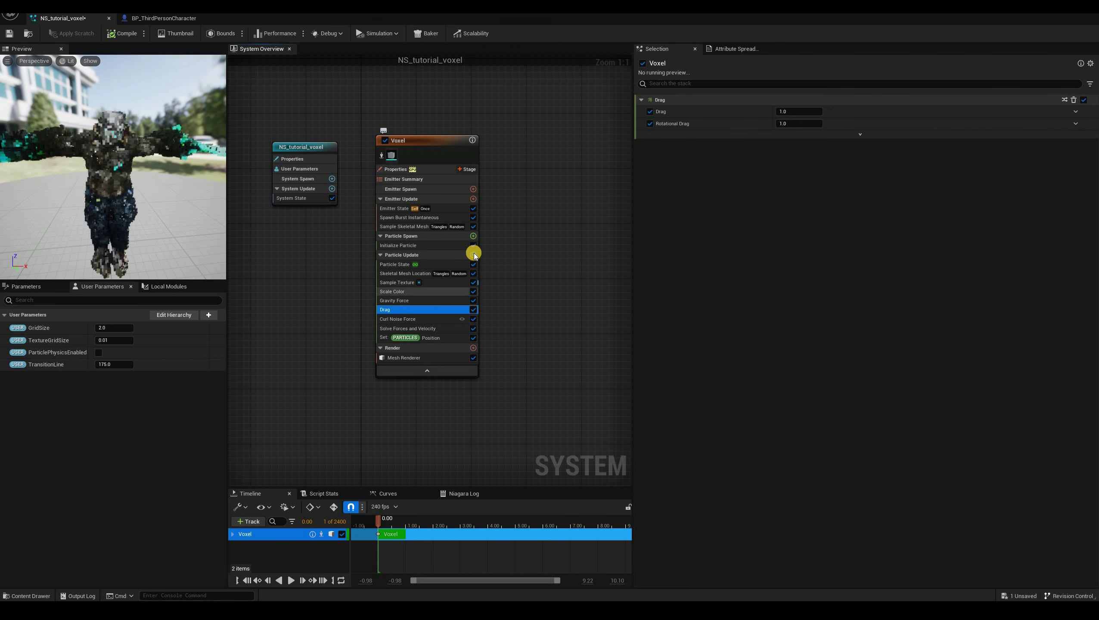
left_click(474, 253)
type("coll")
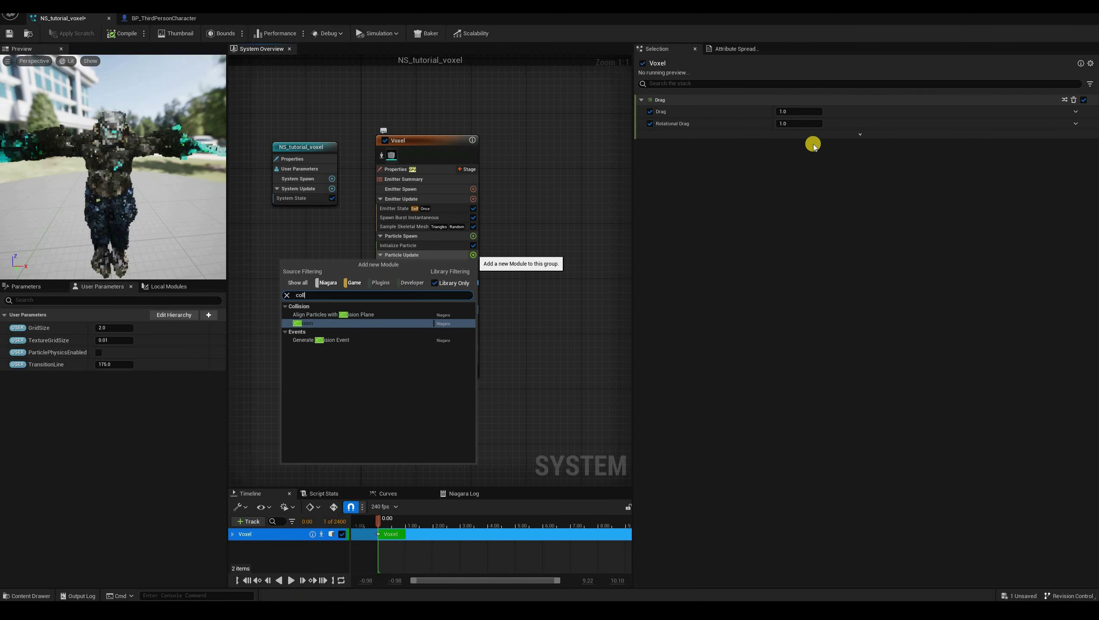
key("Return")
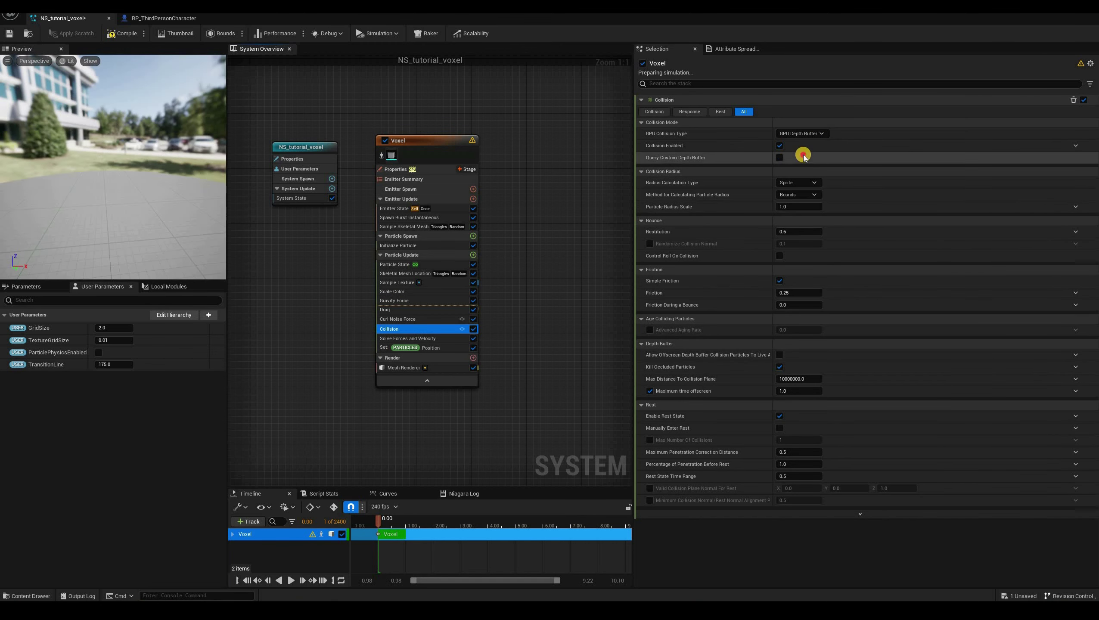
left_click(812, 134)
key("Down")
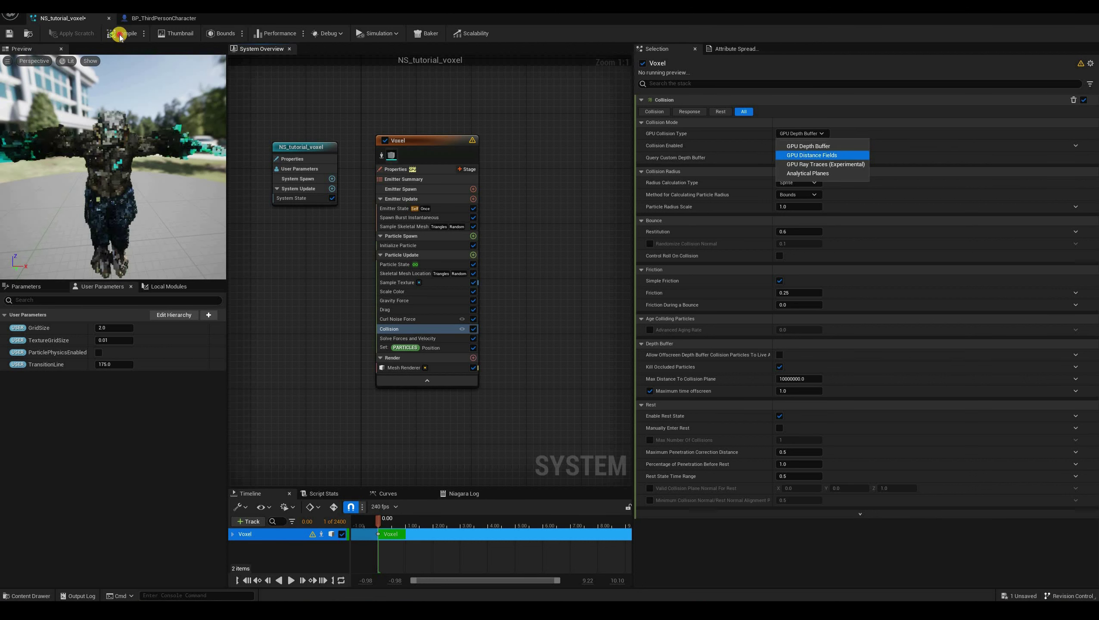
key("Return")
left_click(13, 34)
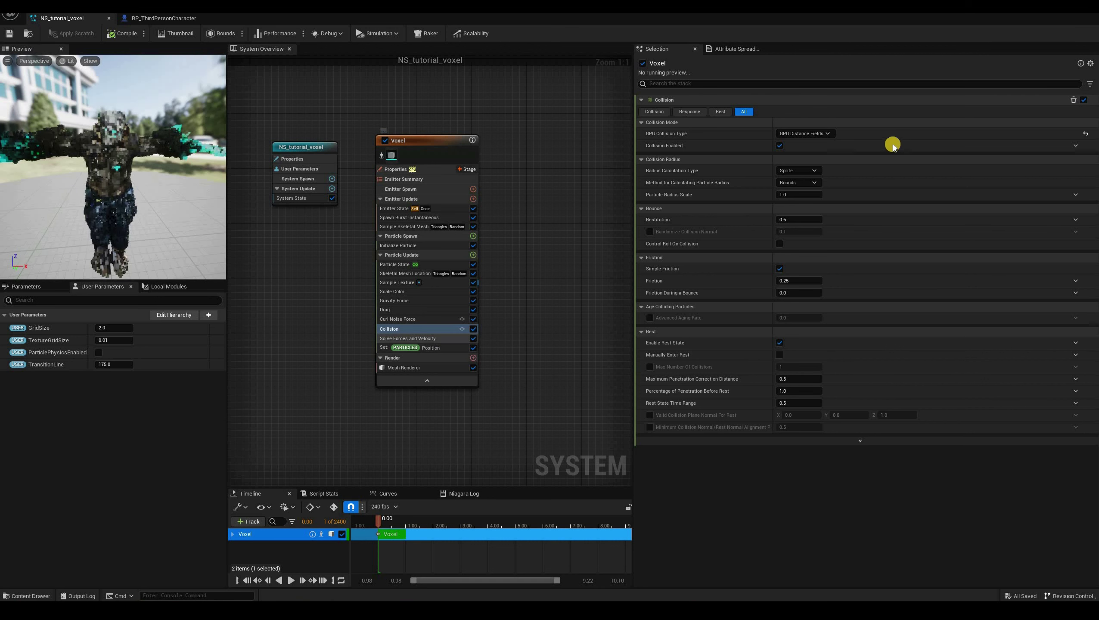
In Solve Forces and Velocity, disable Write to Presolve Properties and link Write to Intrinsic Properties to the ParticlePhysicsEnabled user parameter
left_click(402, 339)
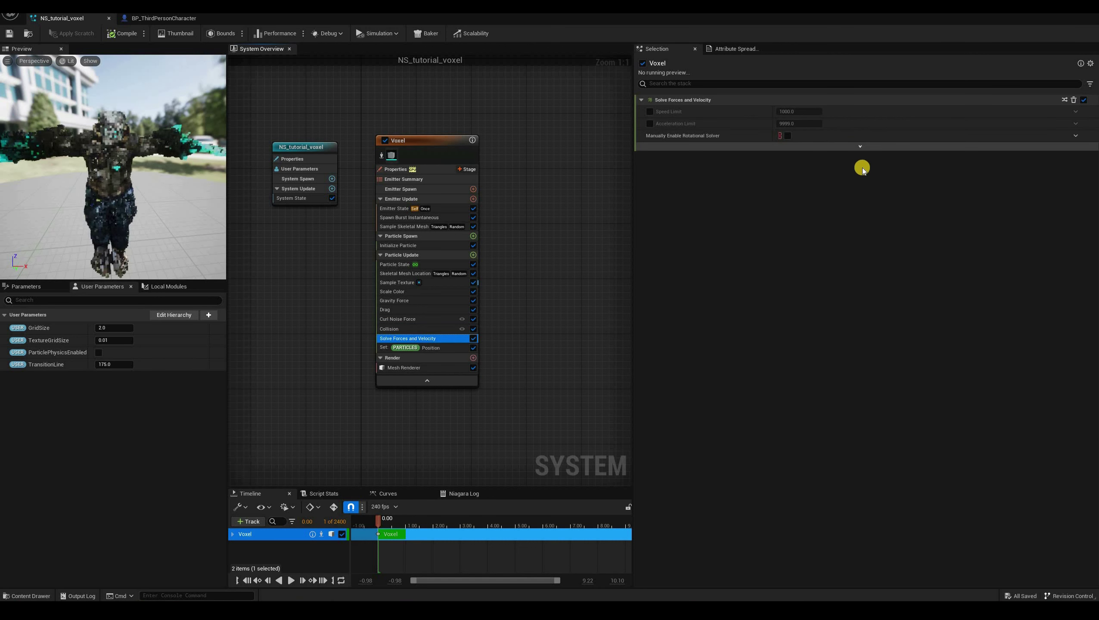
left_click(781, 149)
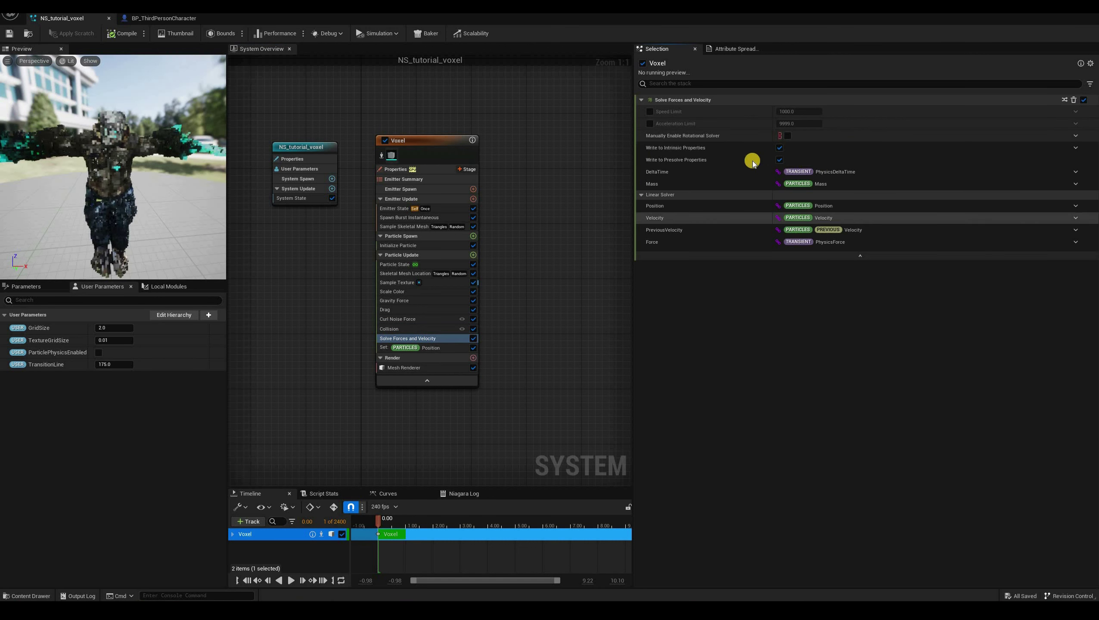
left_click(779, 160)
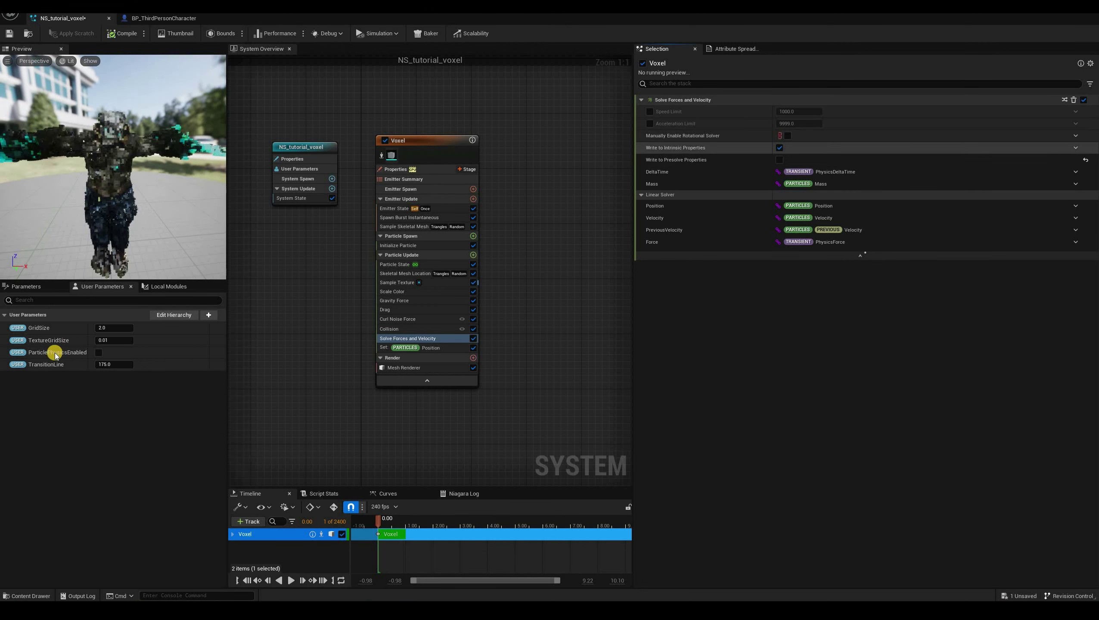
left_click_drag(200, 353, 794, 154)
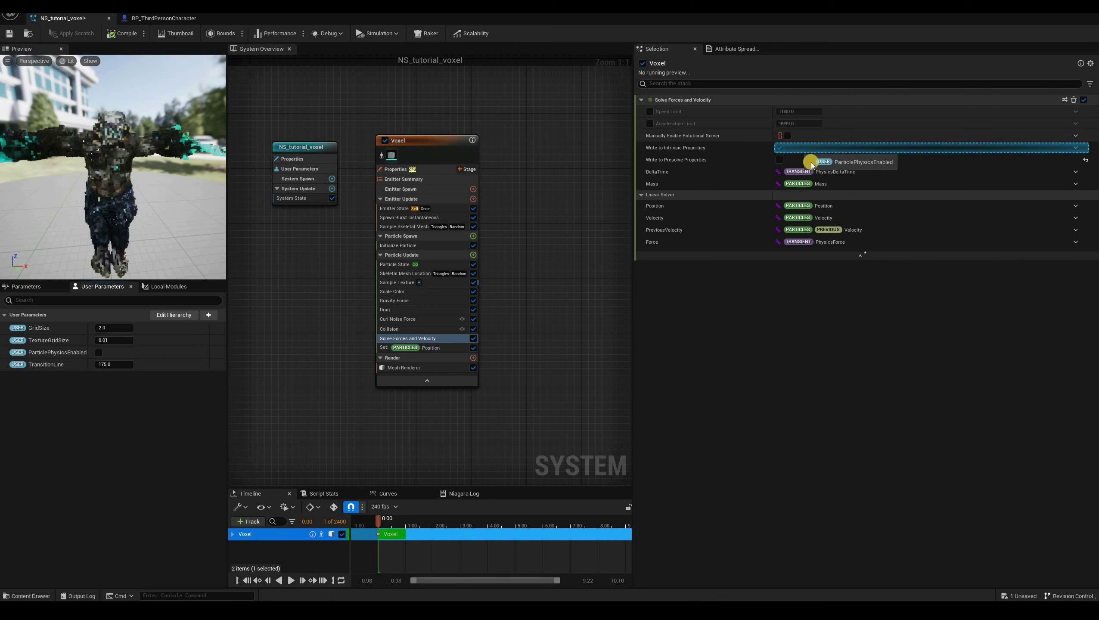
left_click_drag(681, 200, 681, 200)
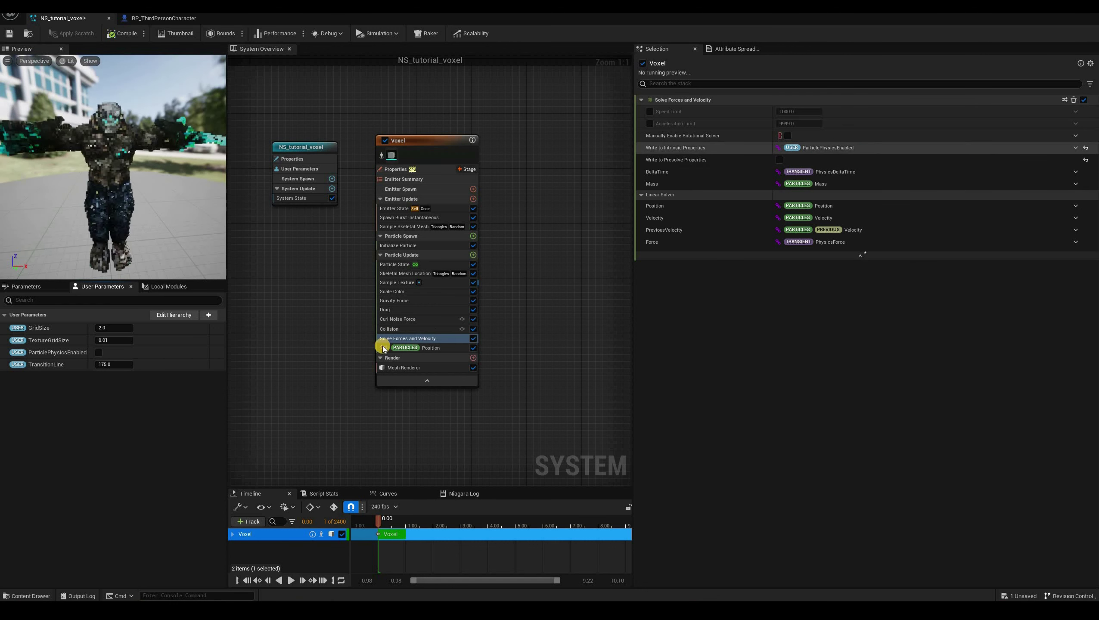
Toggle ParticlePhysicsEnabled on and off and examine how the voxel particles react in the preview
left_click(103, 174)
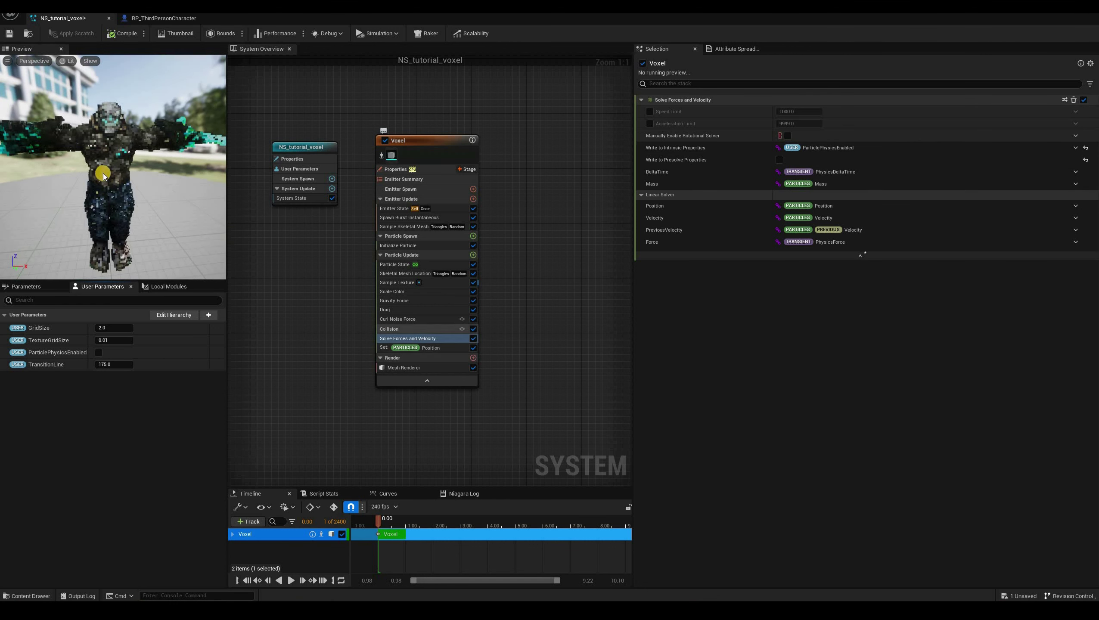
left_click(100, 352)
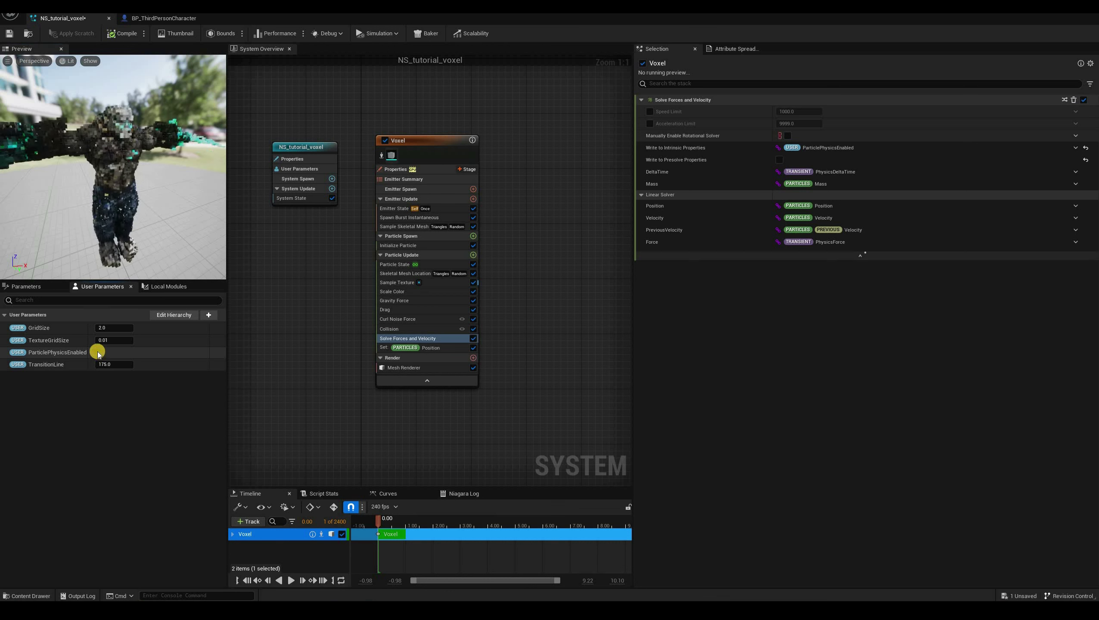
left_click(98, 352)
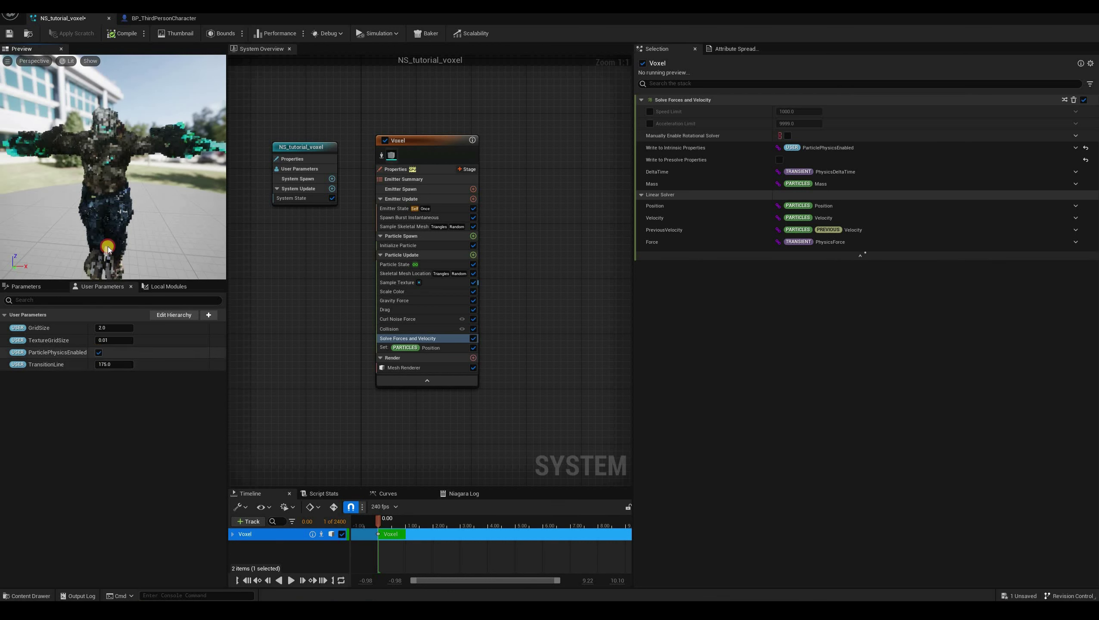
left_click(99, 352)
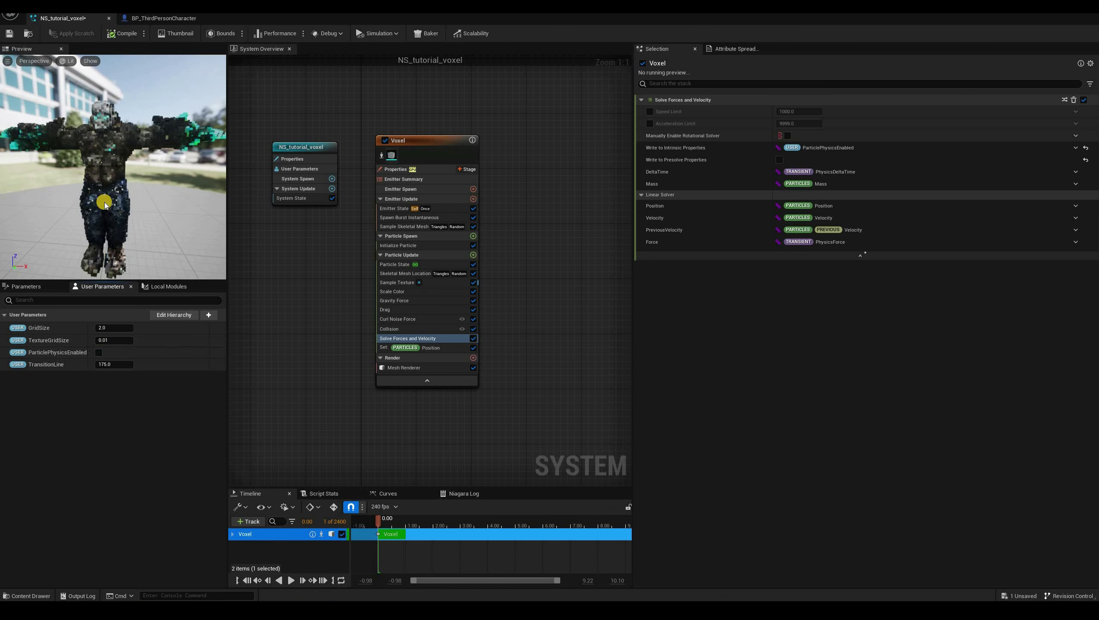
left_click_drag(103, 202, 125, 169)
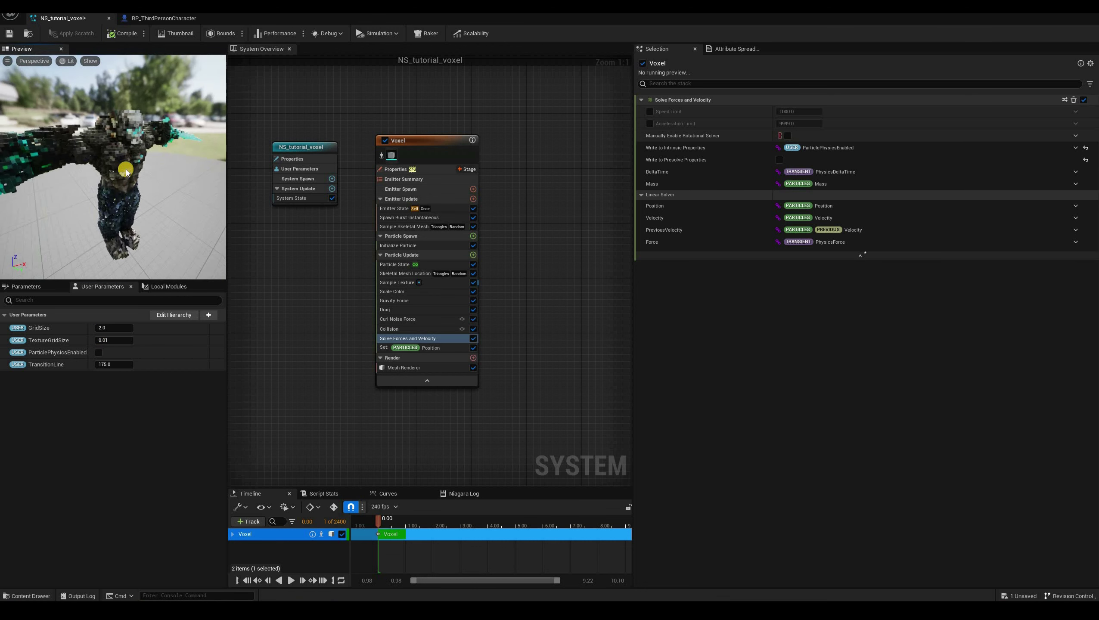
In Skeletal Mesh Location, drive Write To Particle Position with a Boolean Not Operation whose Bool is linked to ParticlePhysicsEnabled
left_click(399, 273)
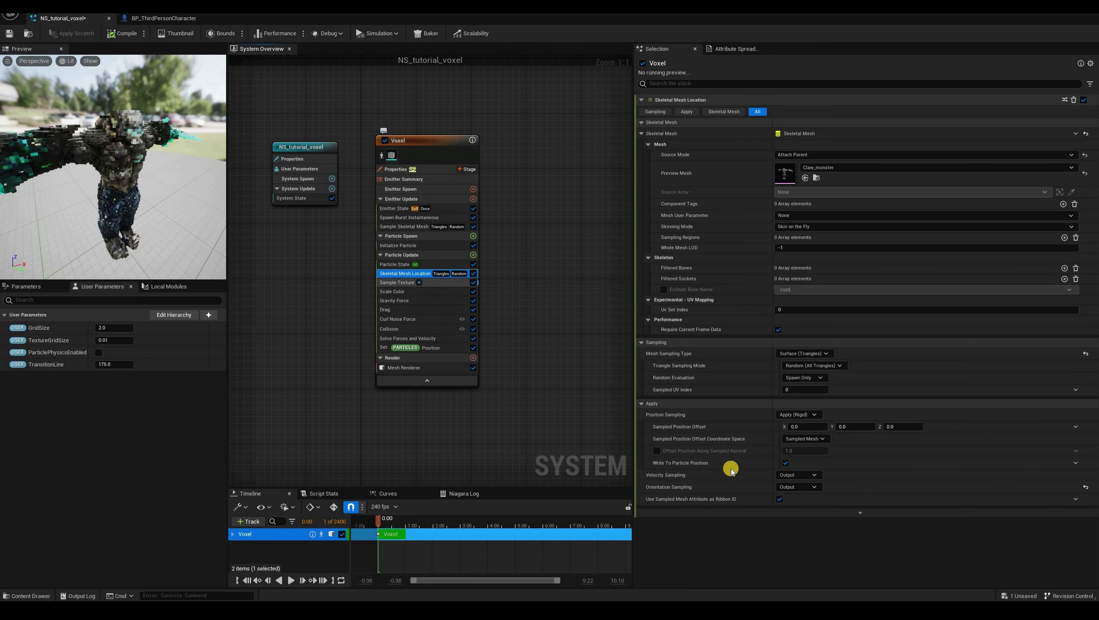
left_click(691, 463)
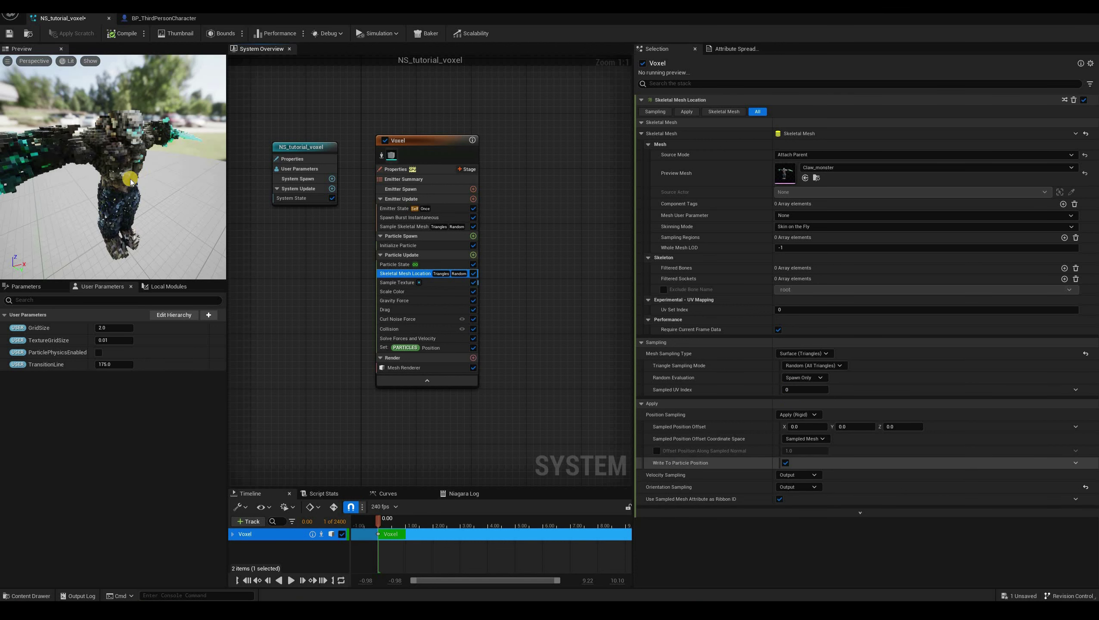
left_click_drag(100, 171, 85, 172)
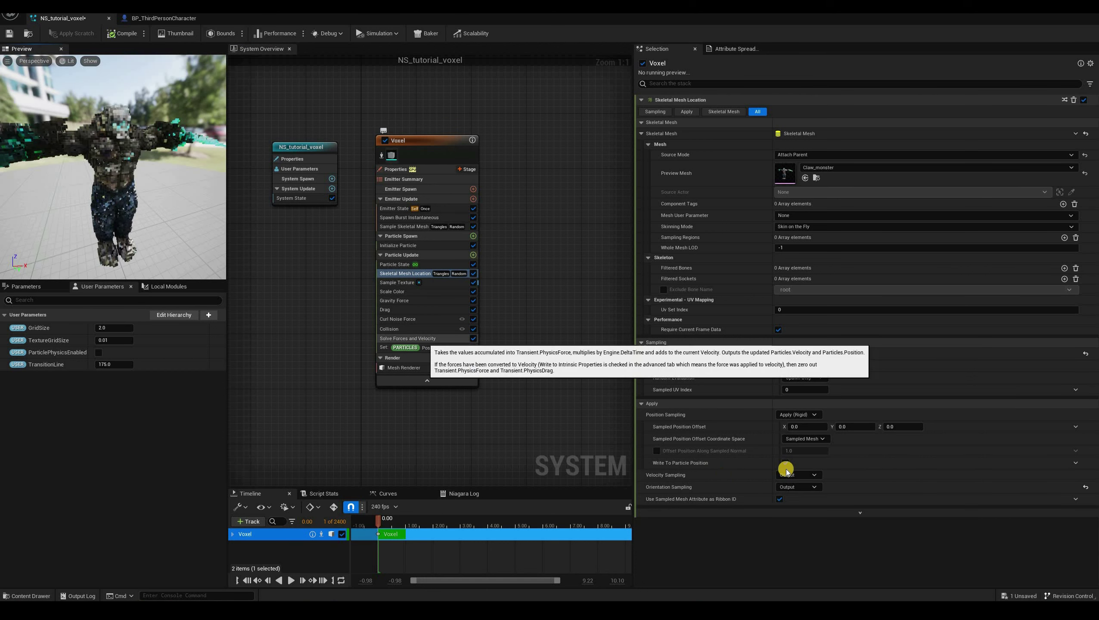
left_click(752, 464)
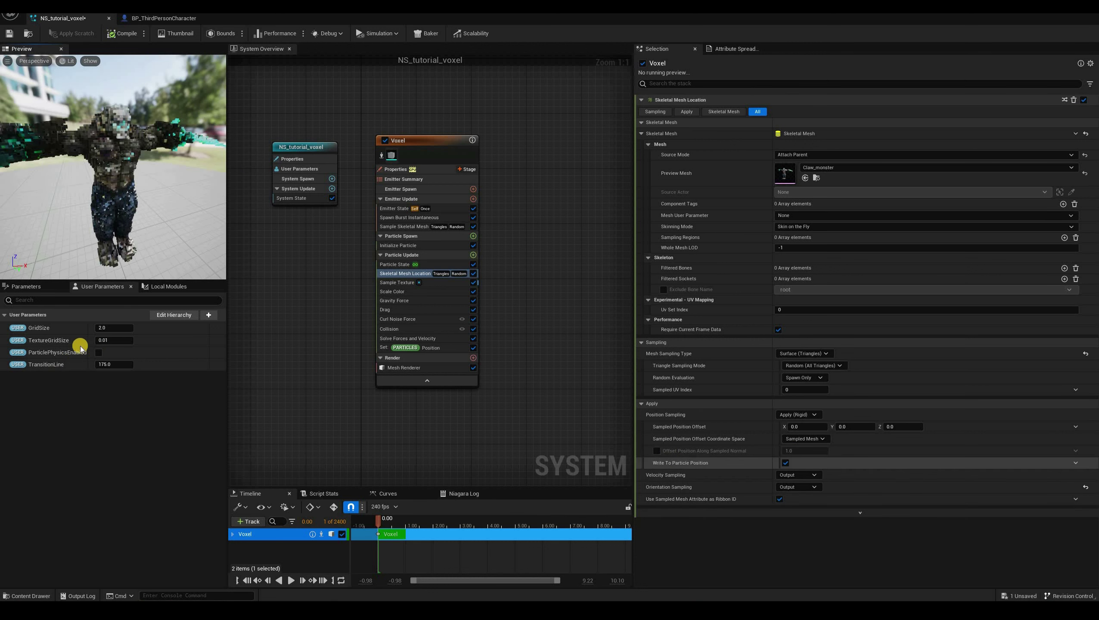
left_click(1075, 463)
type("no")
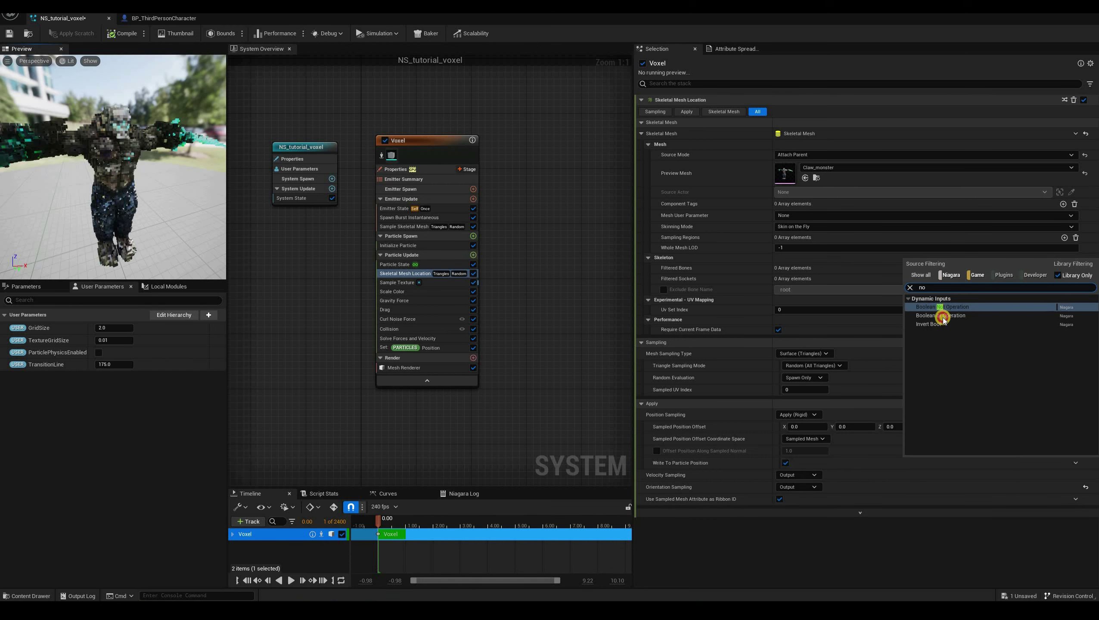
key("Return")
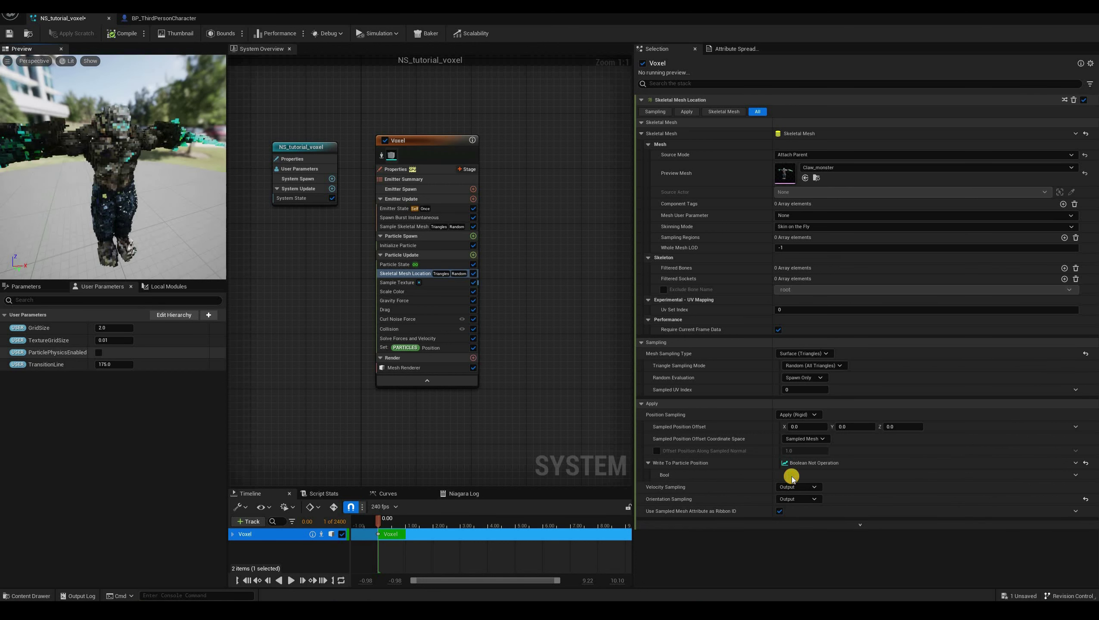
left_click_drag(57, 353, 801, 475)
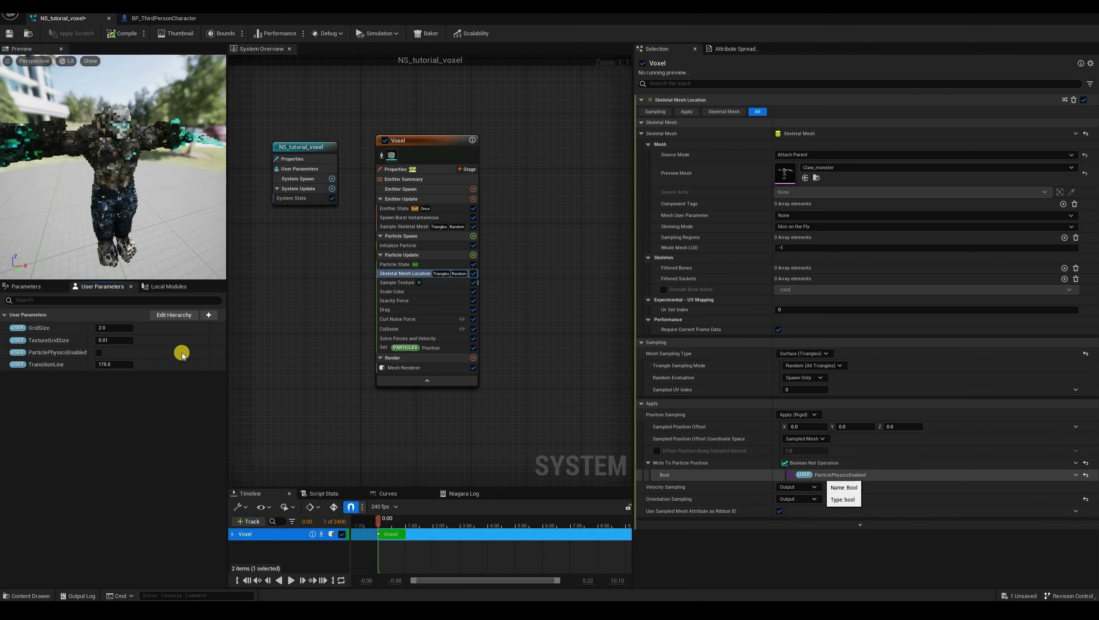
Test the particle physics again by switching ParticlePhysicsEnabled on and off while watching the preview
left_click(100, 353)
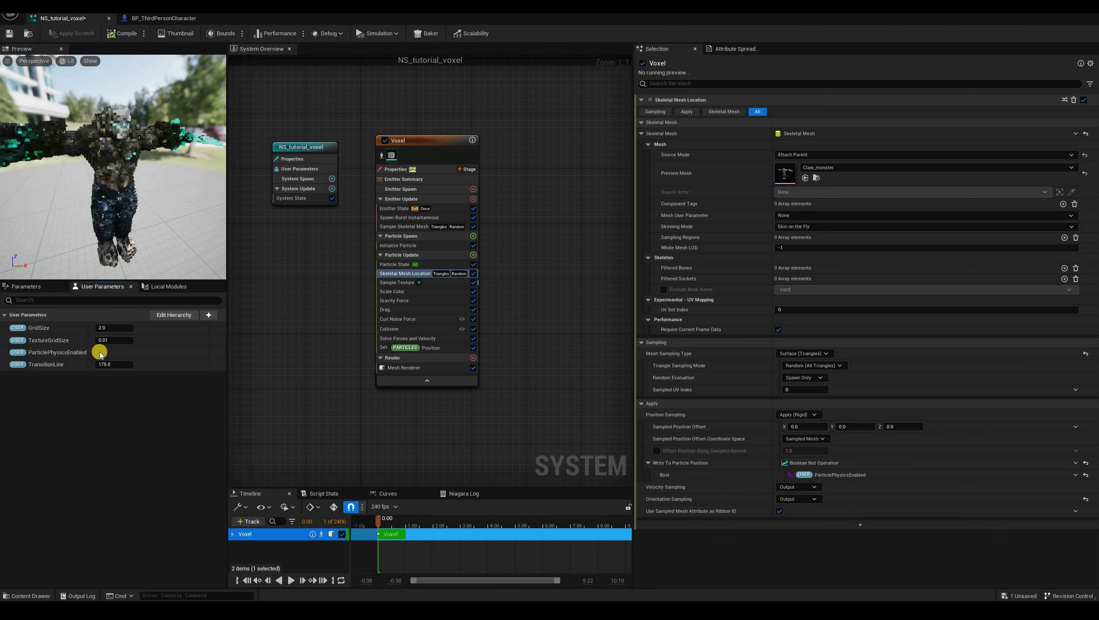
left_click(99, 352)
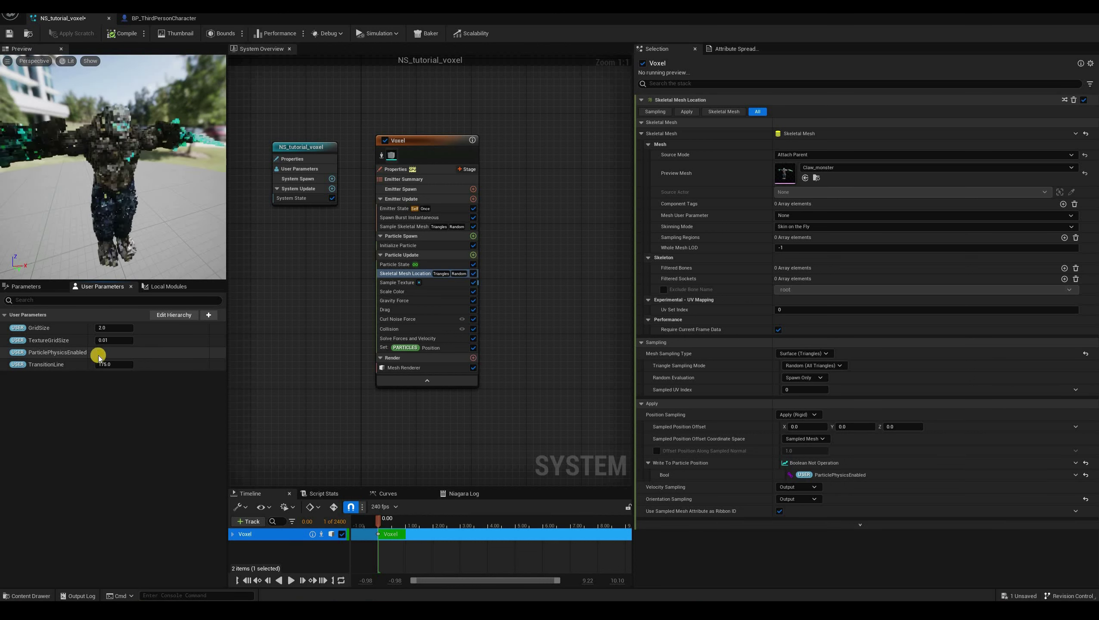
left_click(98, 352)
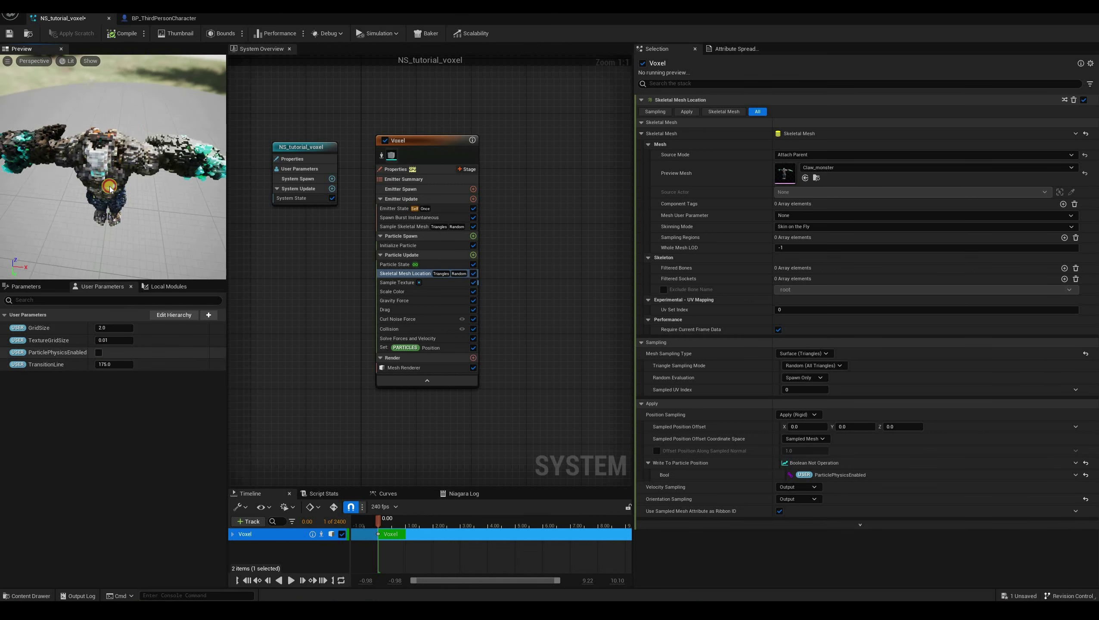
left_click(99, 353)
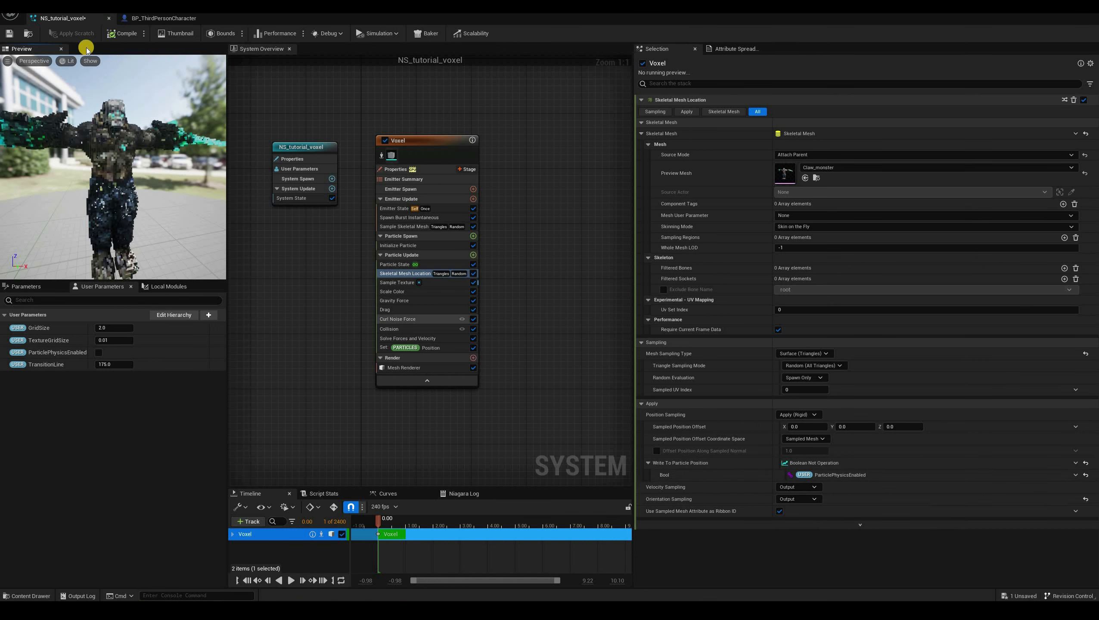
Set Velocity Sampling to Apply in the Skeletal Mesh Location module
left_click(403, 278)
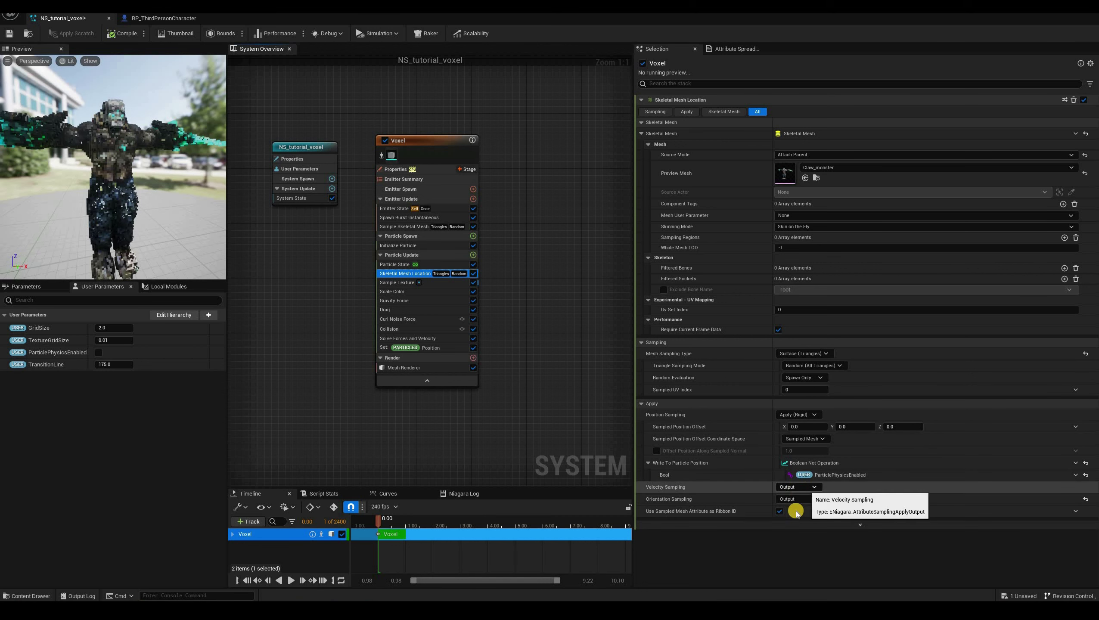
left_click(799, 487)
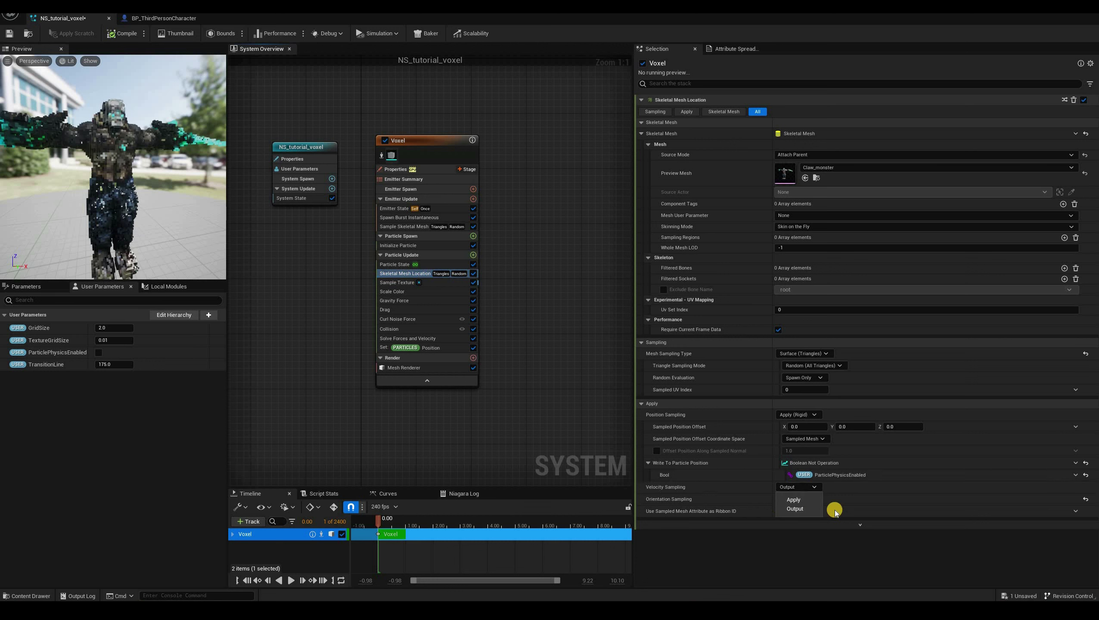
left_click(812, 500)
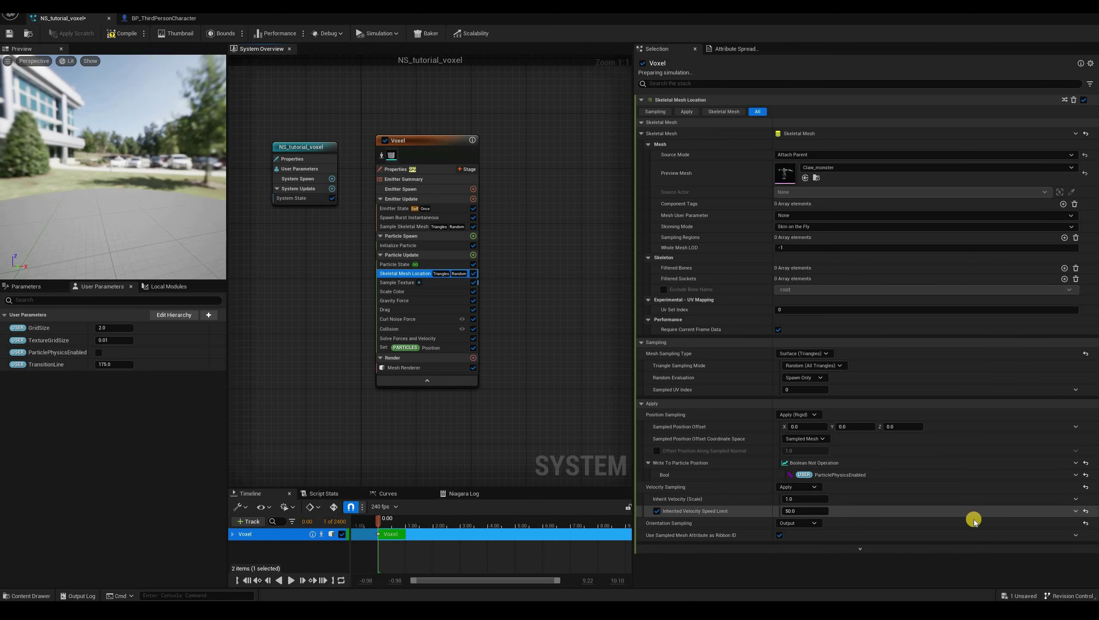
Drive Inherit Velocity (Scale) with Make Custom Float from Bool, linking its Bool to ParticlePhysicsEnabled and setting True Float to 0.5
left_click(1077, 499)
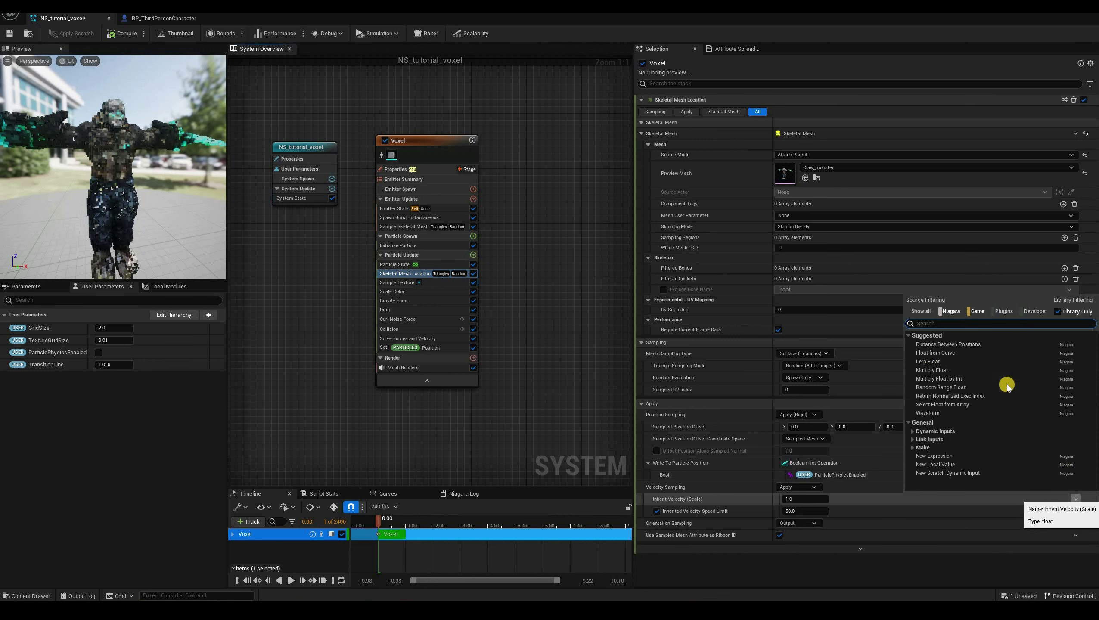
type("boo")
left_click(945, 345)
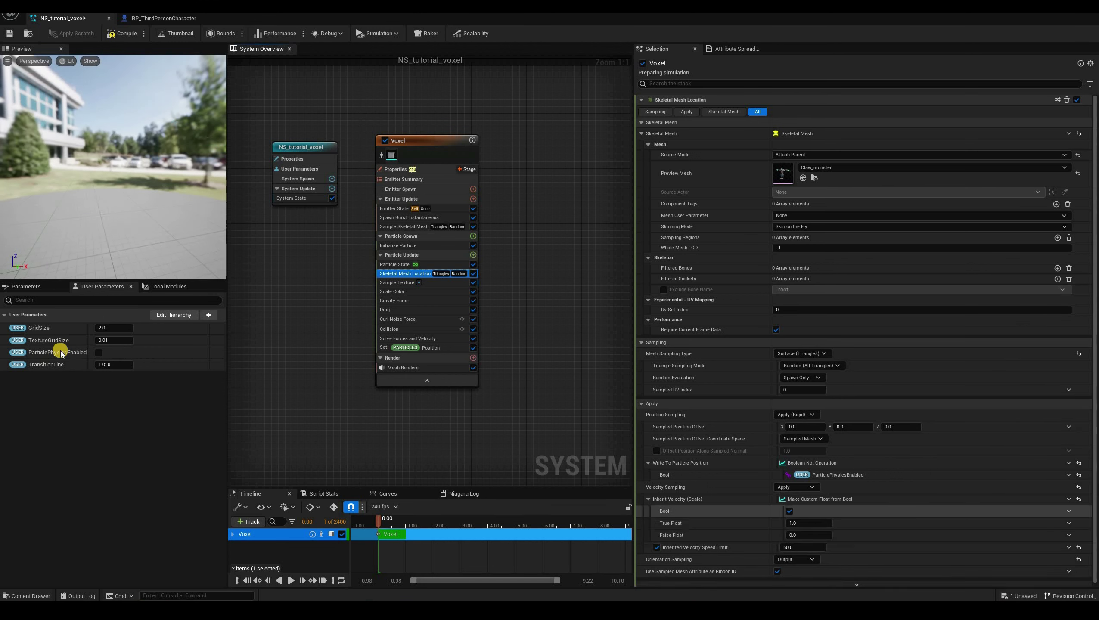
left_click_drag(63, 351, 799, 513)
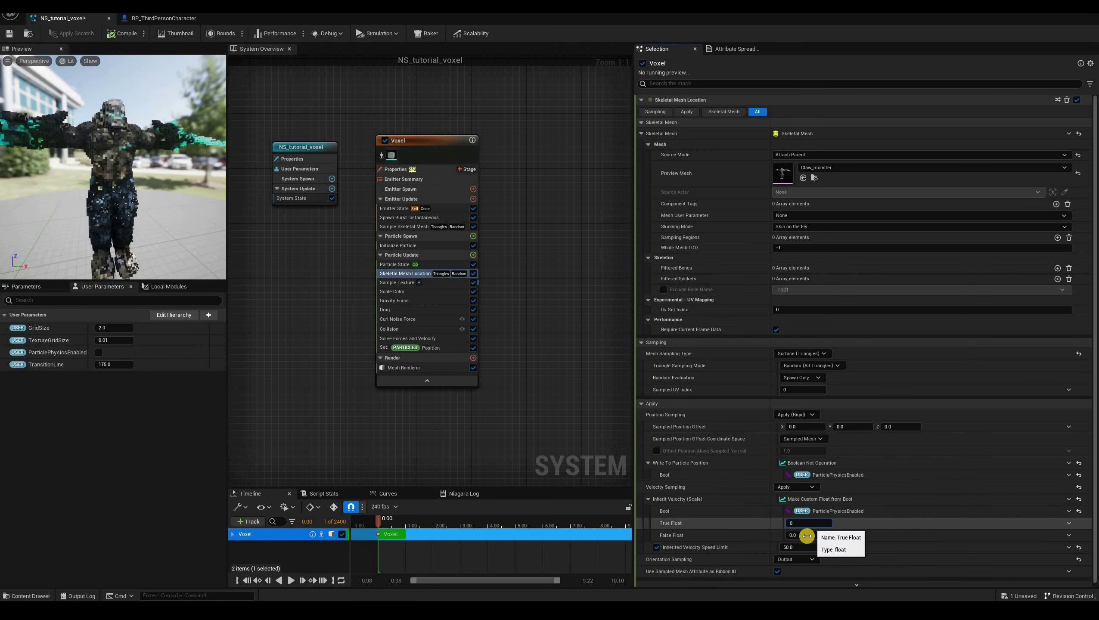
key("Return")
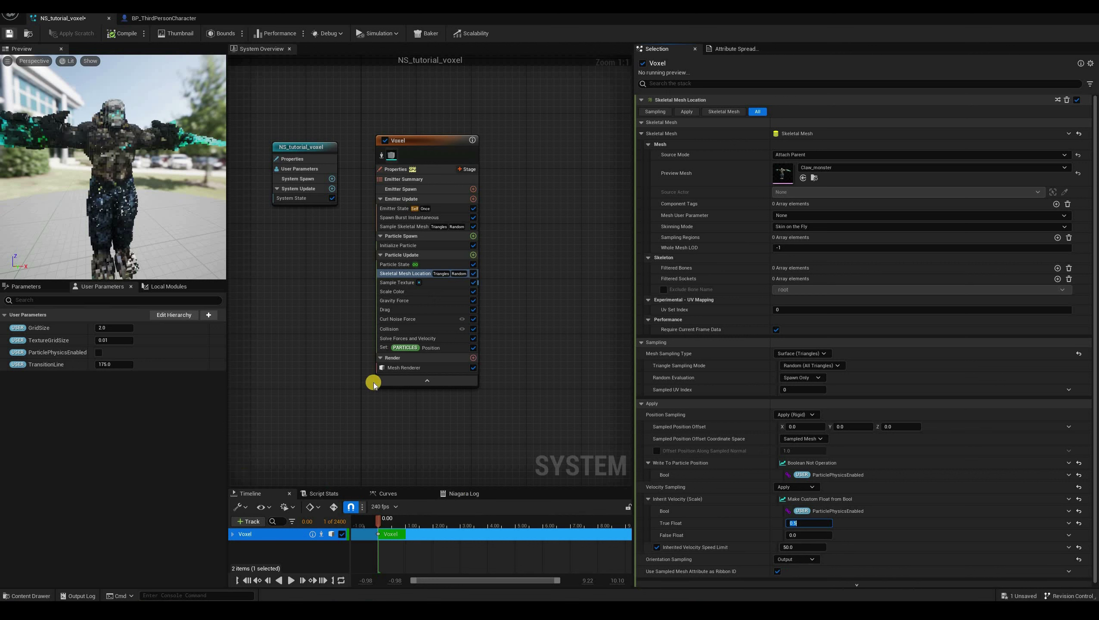
Save the Niagara system and start a play test of ThirdPersonMap in the level editor
key("ctrl+s")
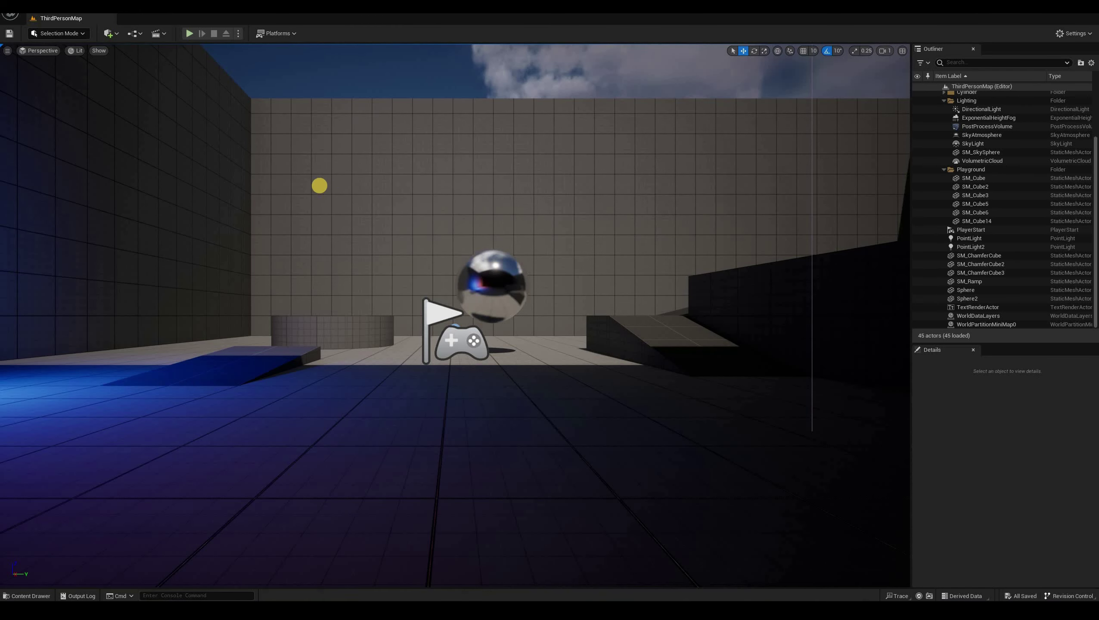
key("alt+p")
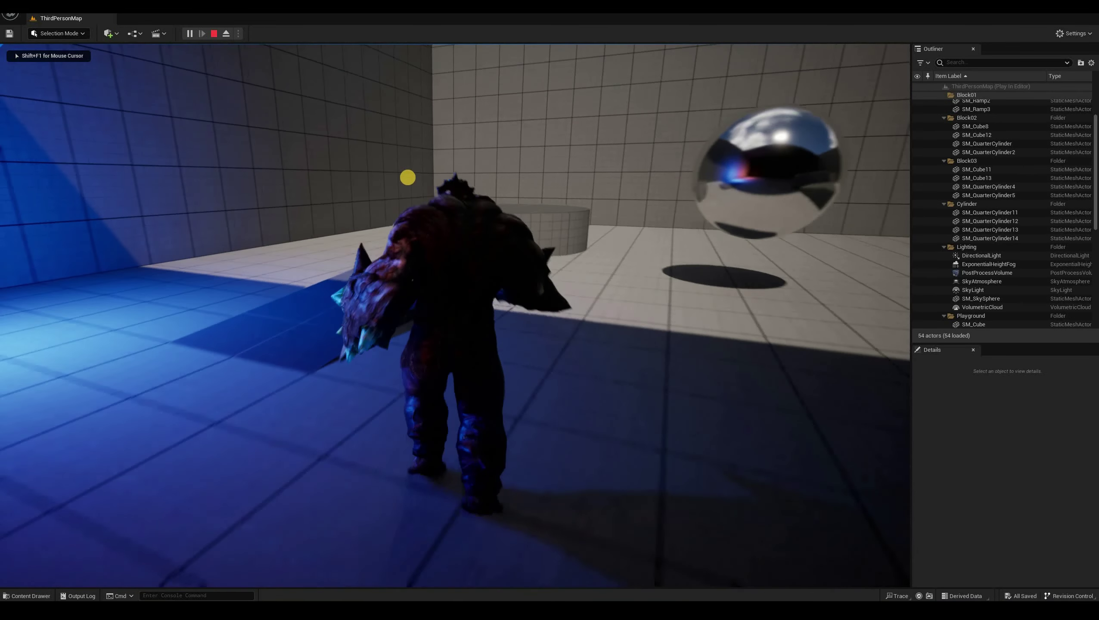
Play-test the mutant by running and jumping towards the round platform and changing direction around it
key("w")
key("space")
key("space")
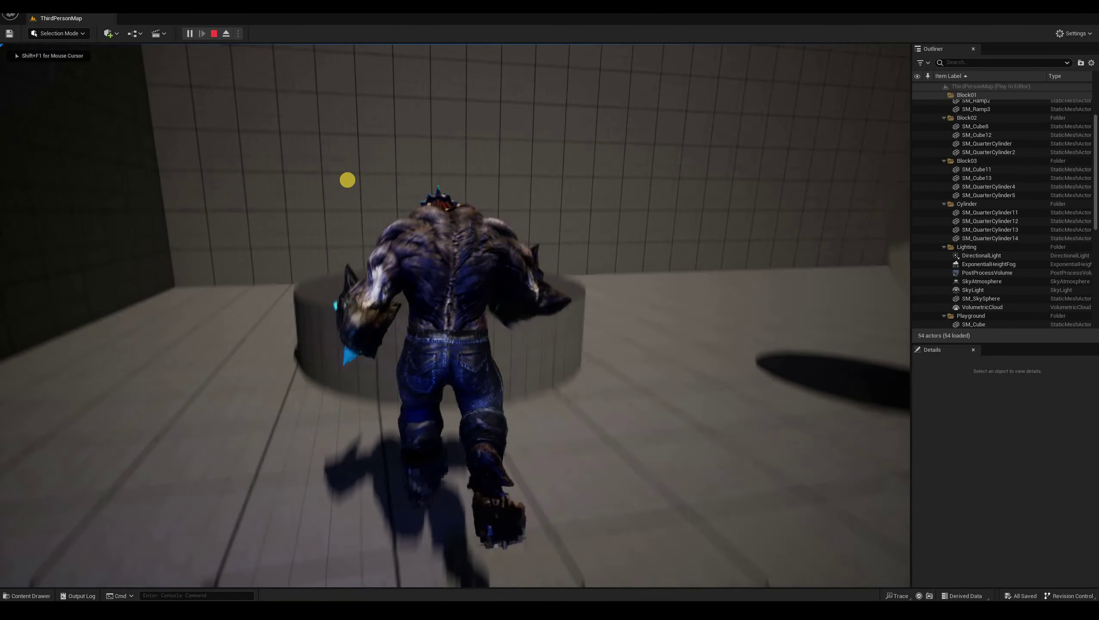
key("d")
key("w")
key("s")
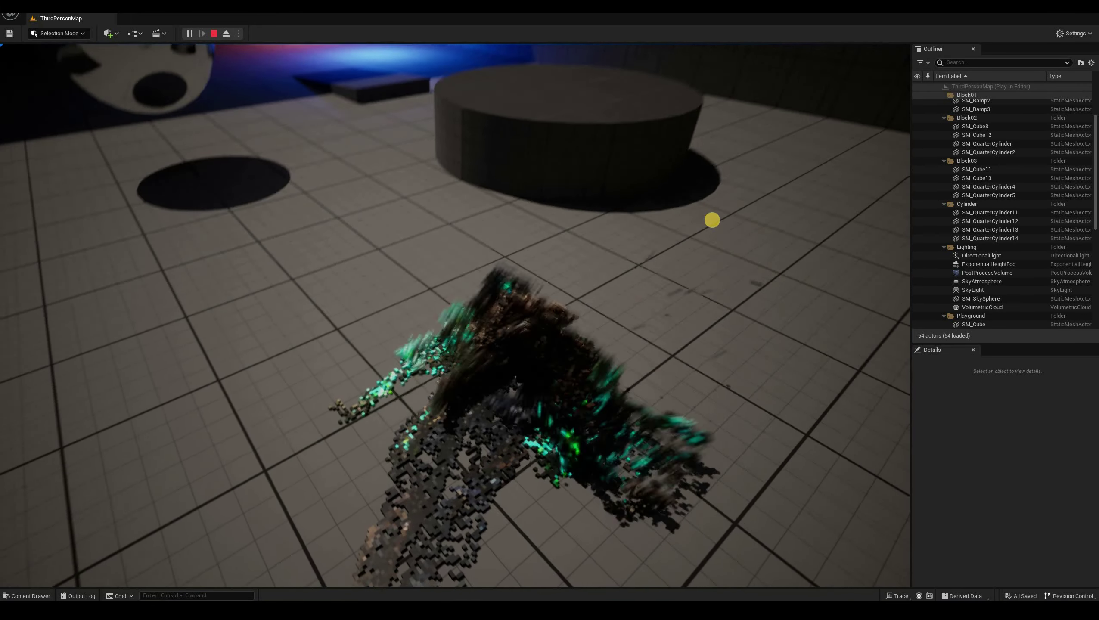
Test the voxelized mutant's movement by jumping onto the round platform and running through the blue and red lit floor area
key("d")
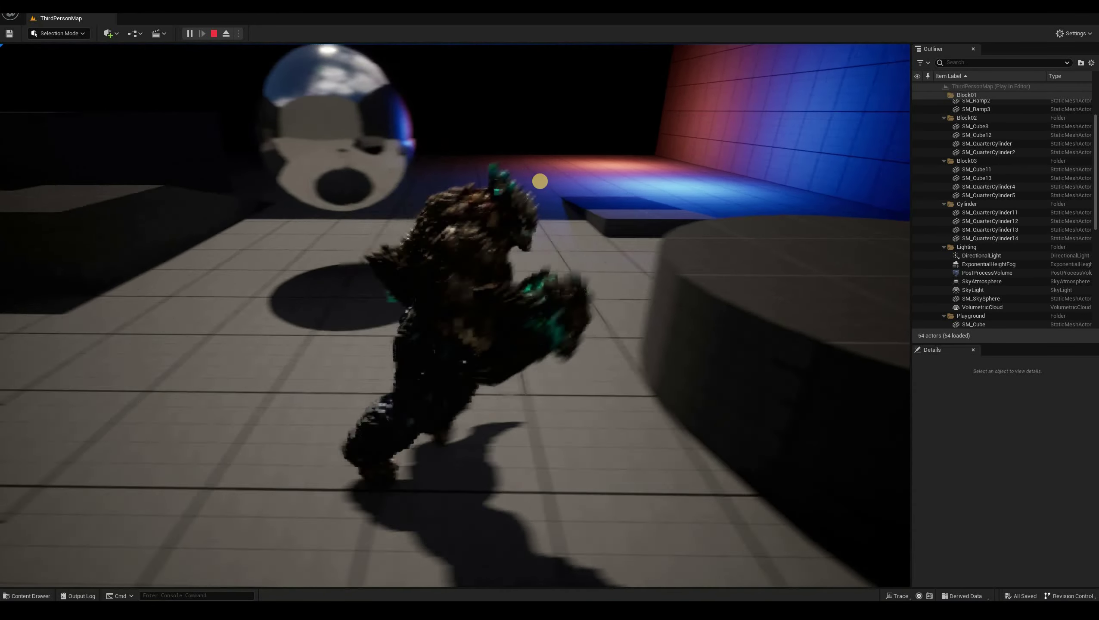
key("space")
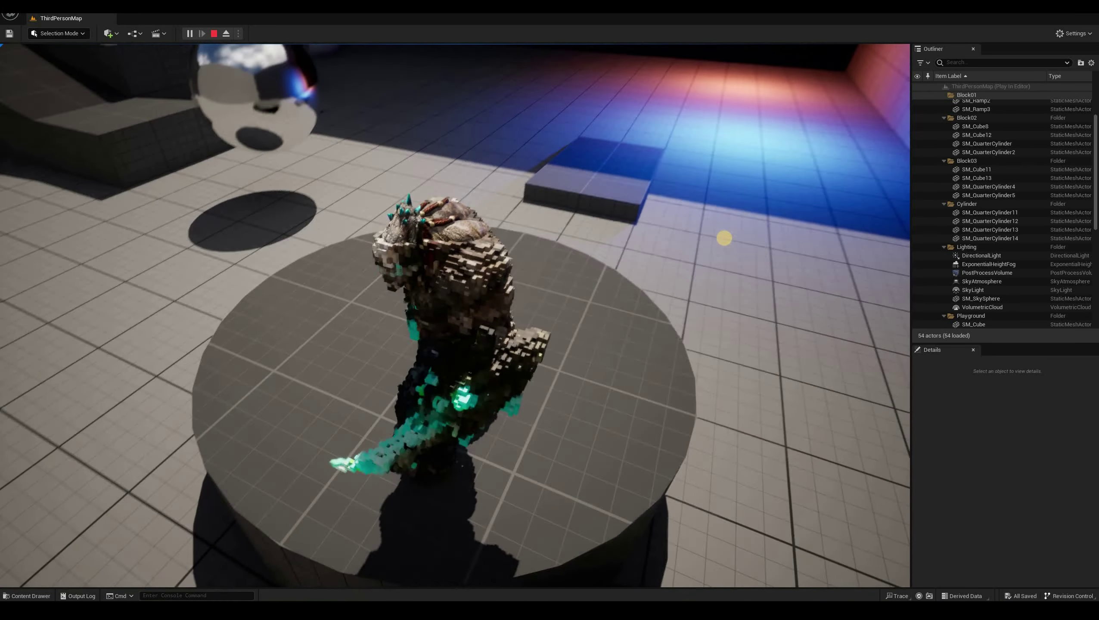
key("w")
key("w")
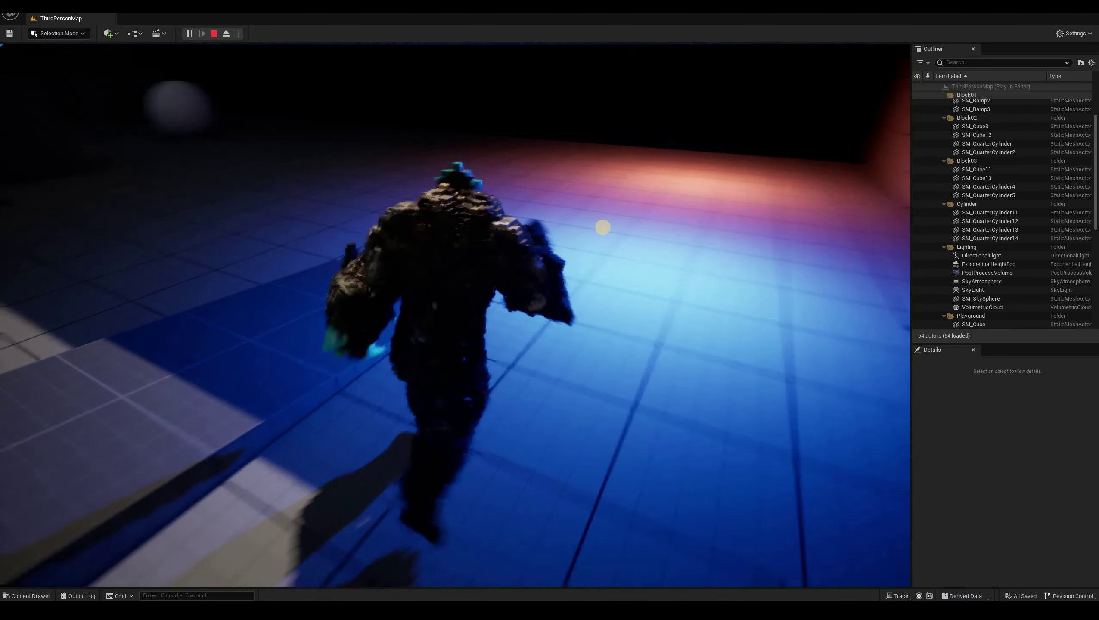
key("s")
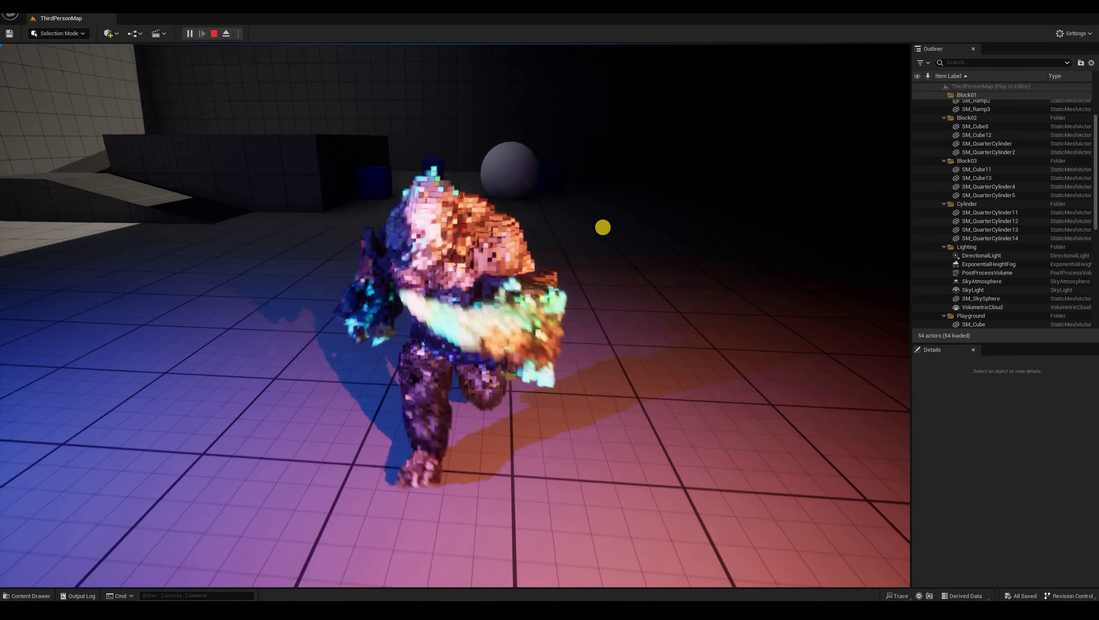